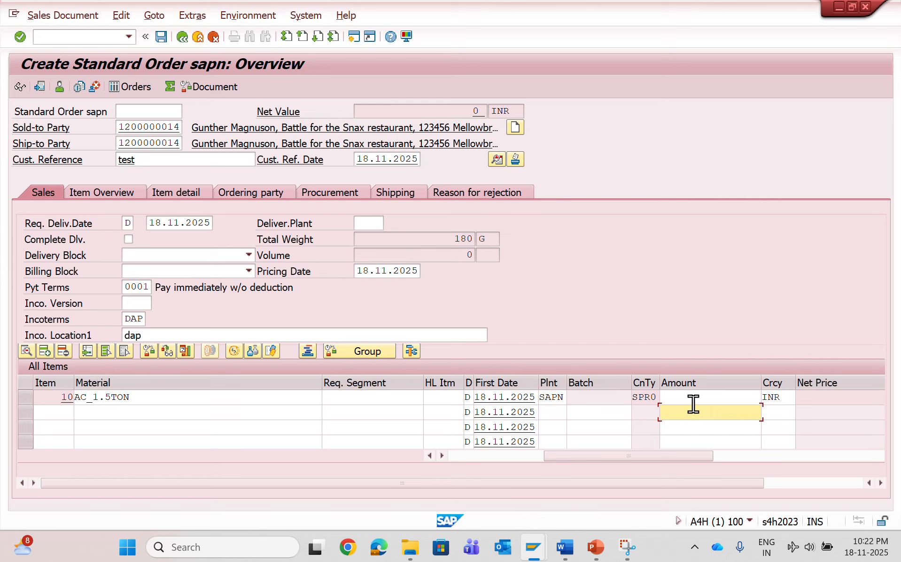
Set the price condition amount of item 10 (AC_1.5TON) to 40000 INR.
left_click(694, 399)
left_click(693, 398)
key("Down")
key("Return")
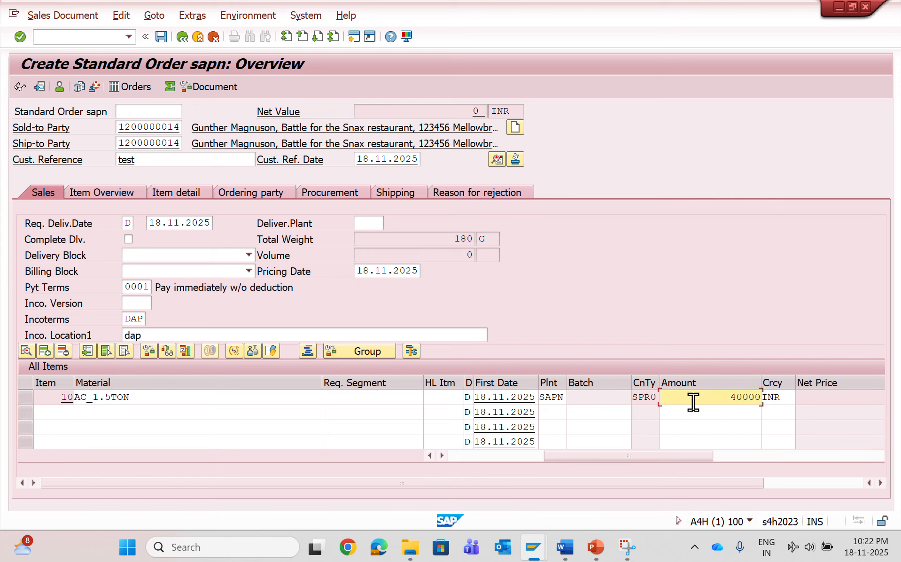
key("Return")
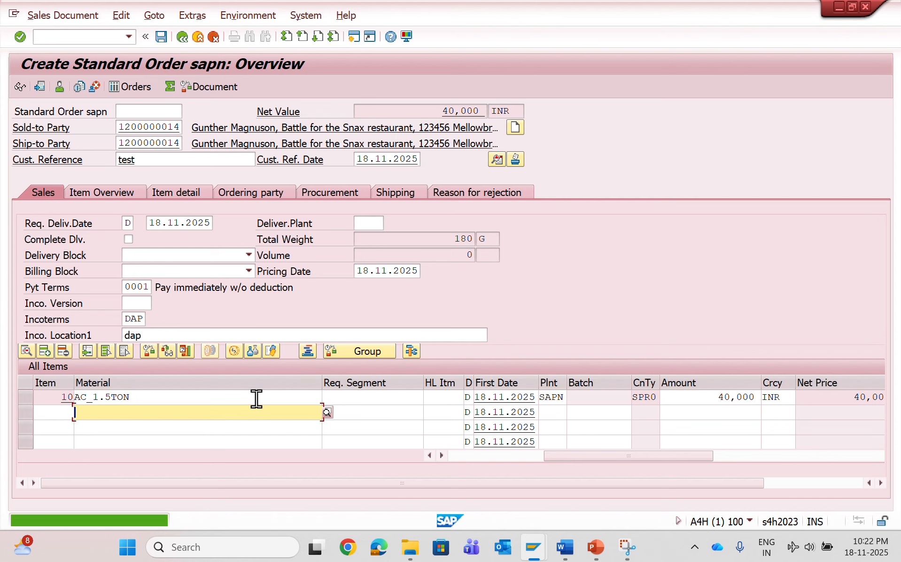
Set the confirmed quantity of item 10's schedule line to 1 and return to the order overview.
double_click(256, 398)
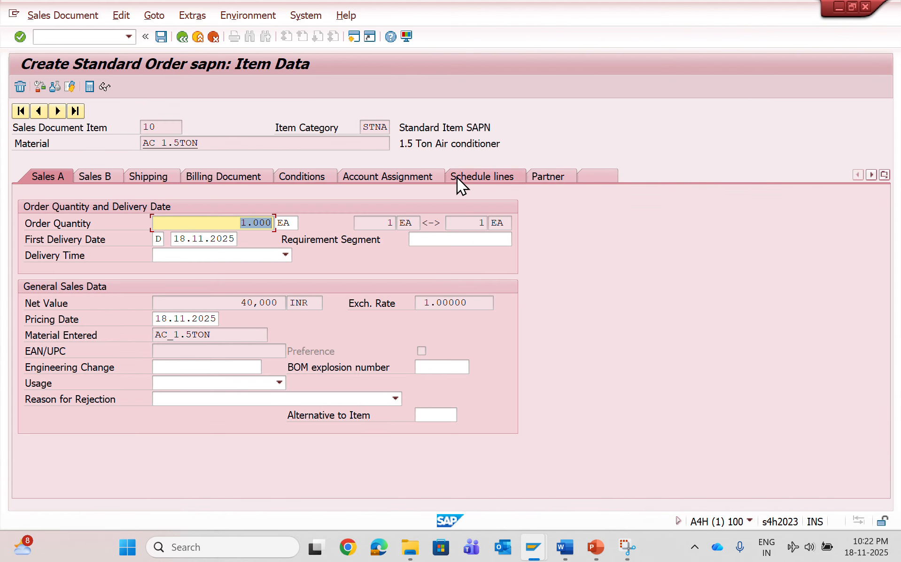
left_click(456, 177)
left_click(387, 301)
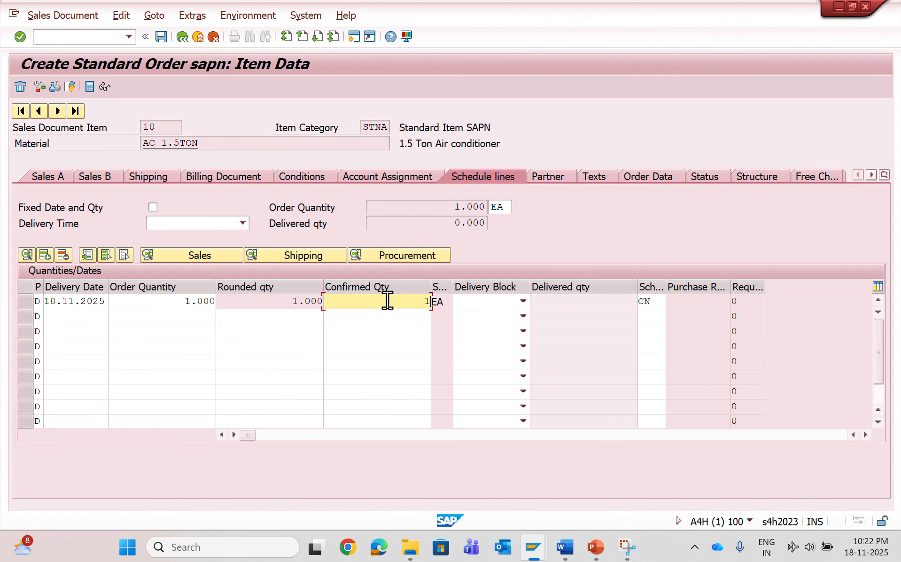
type("1")
key("Return")
key("Return")
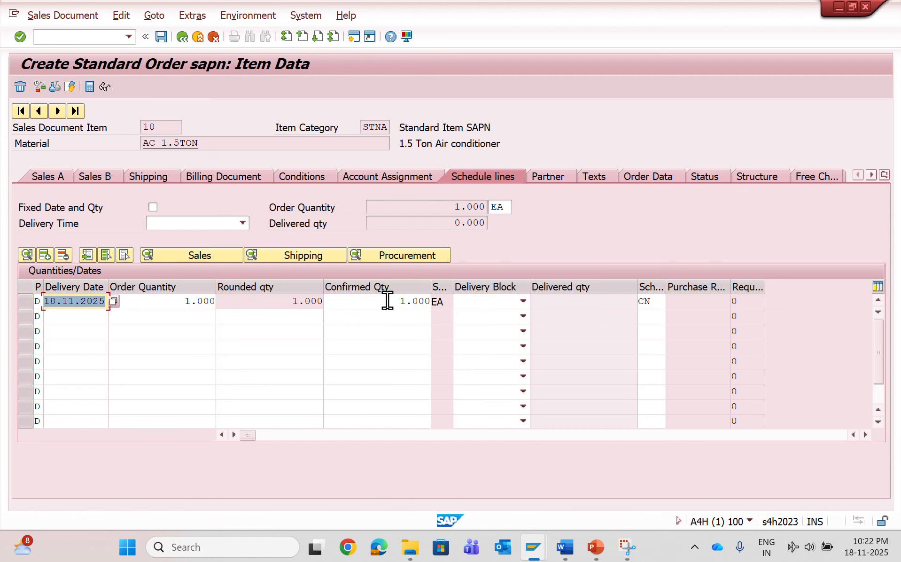
left_click(181, 35)
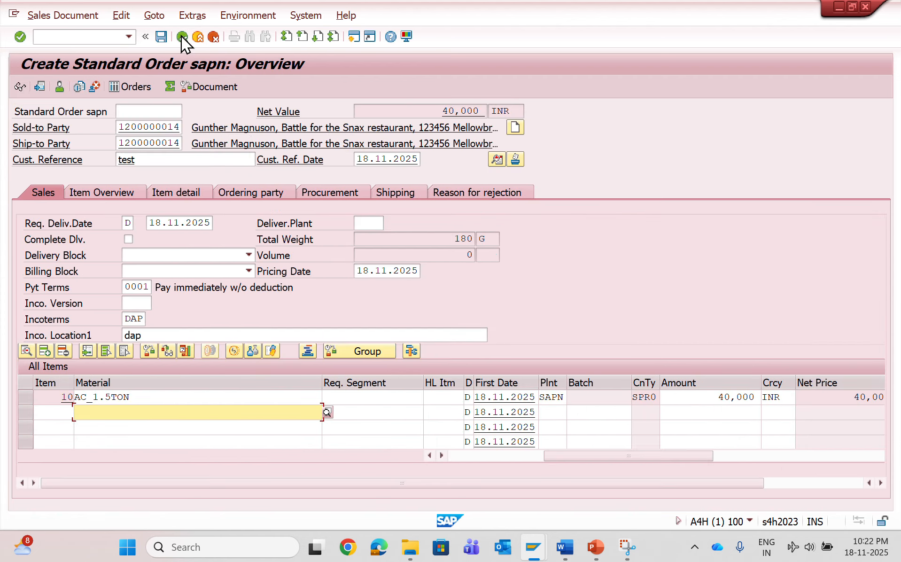
Call up the order's incompletion log and start completing all the missing schedule line entries.
left_click(122, 15)
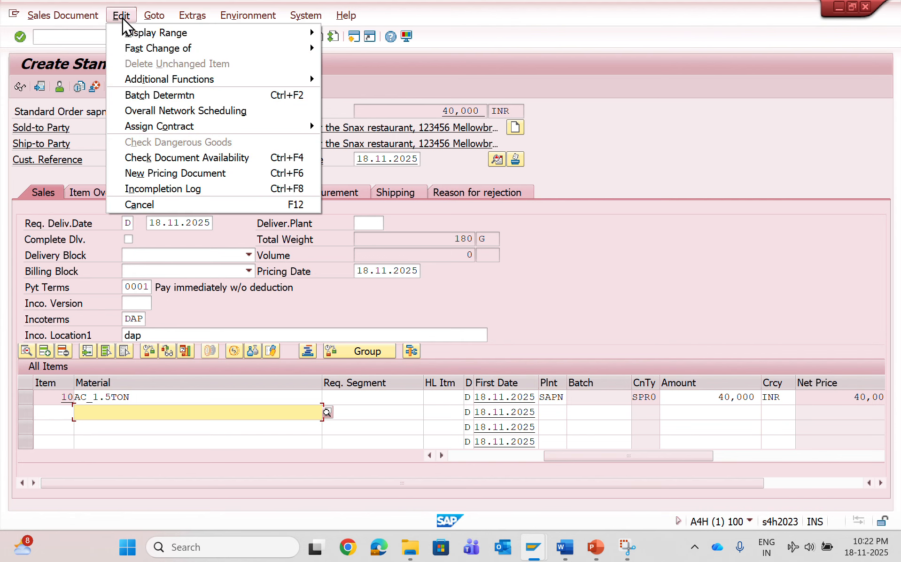
left_click(147, 187)
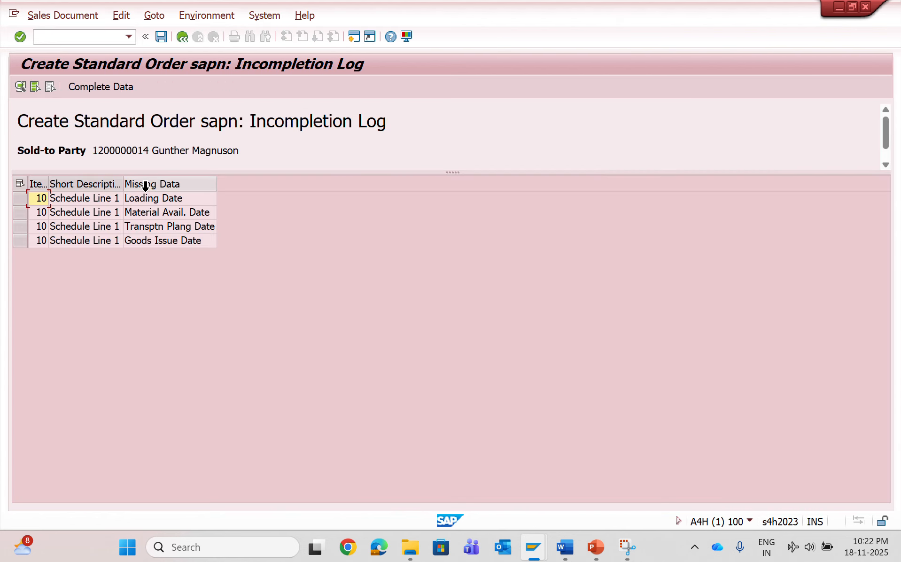
left_click(19, 183)
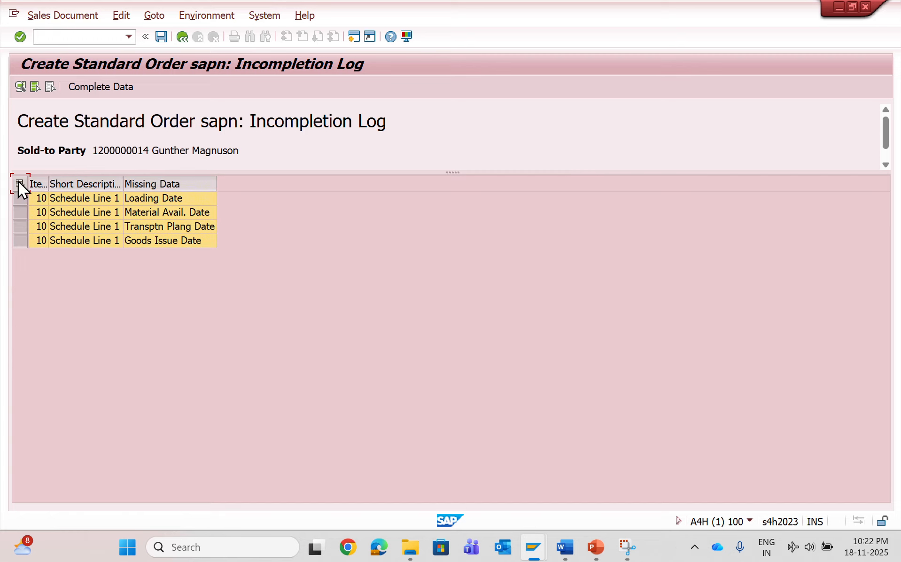
left_click(113, 87)
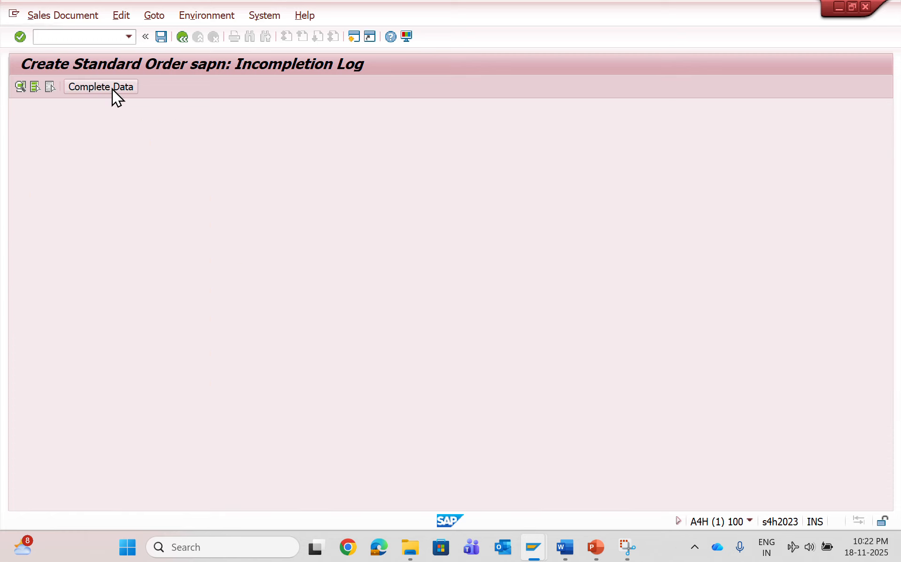
Set the goods issue, loading, material availability and transportation planning dates to 18.11.2025, and save the order.
left_click(183, 223)
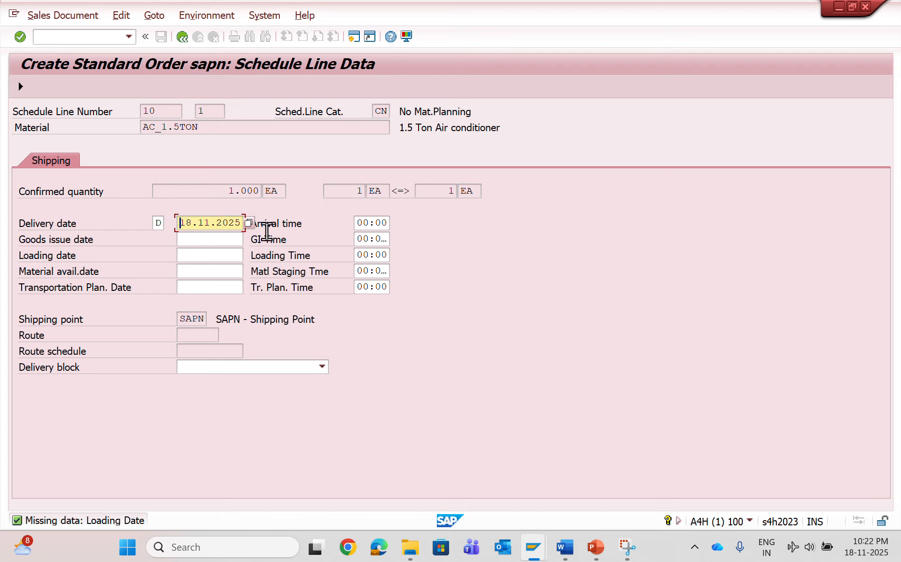
left_click(232, 240)
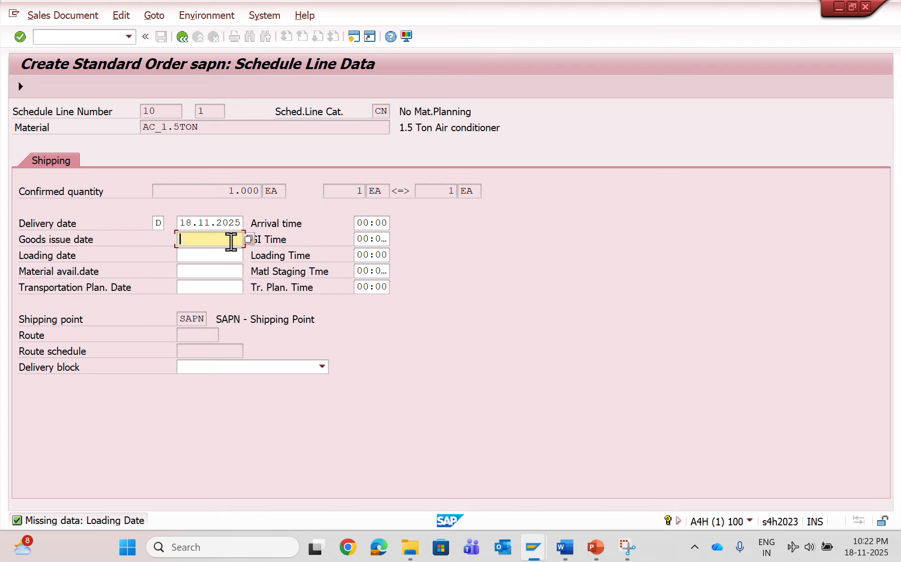
type("18.11.2025")
left_click(228, 258)
type("18.11.2025")
left_click(225, 270)
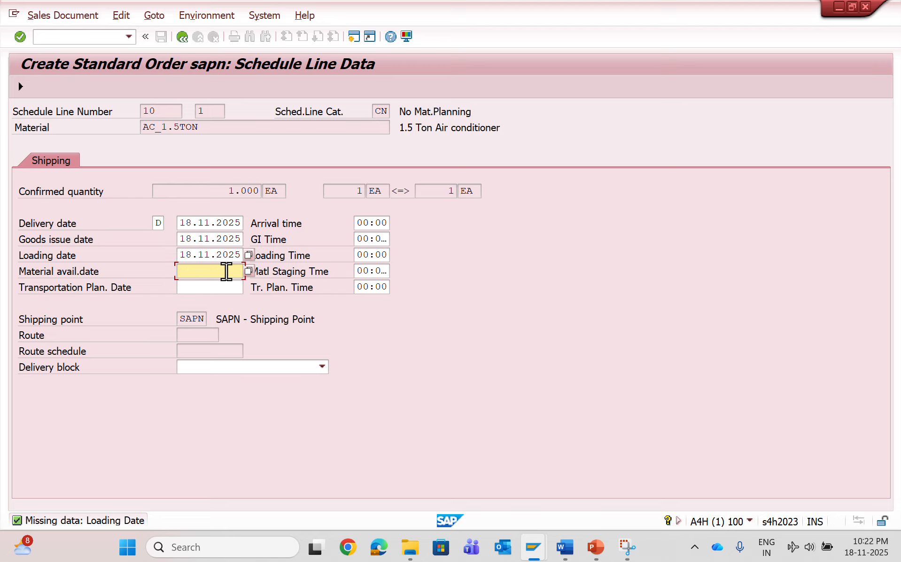
type("18.11.2025")
left_click(225, 286)
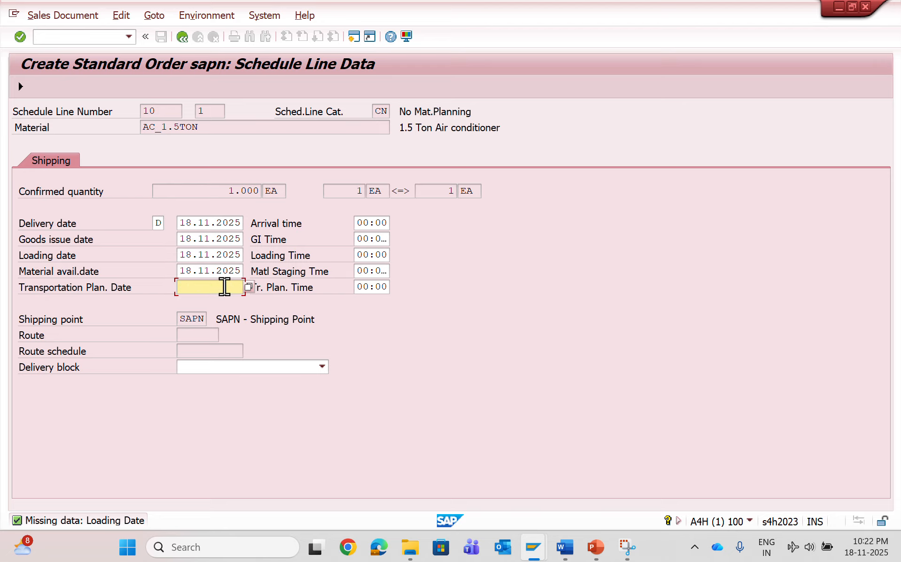
type("18.11.2025")
left_click(21, 87)
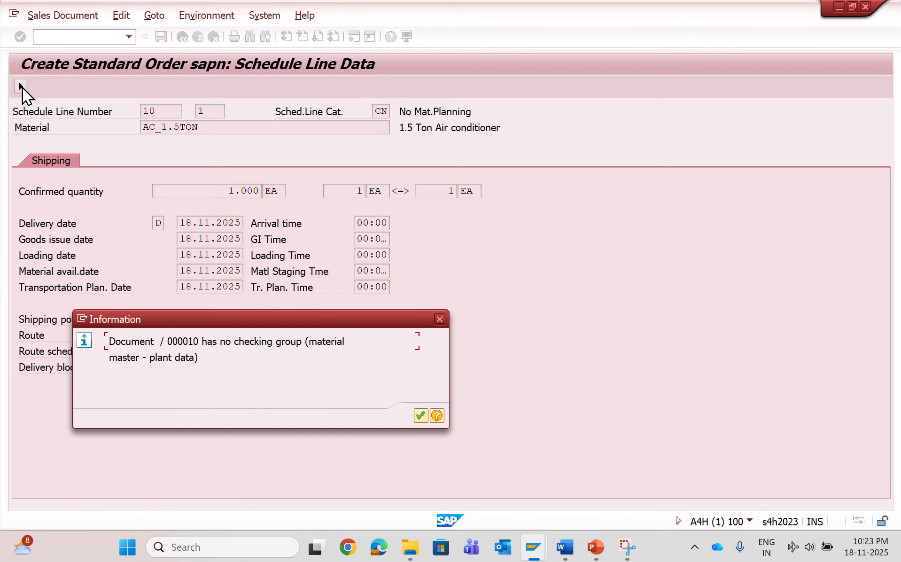
key("Return")
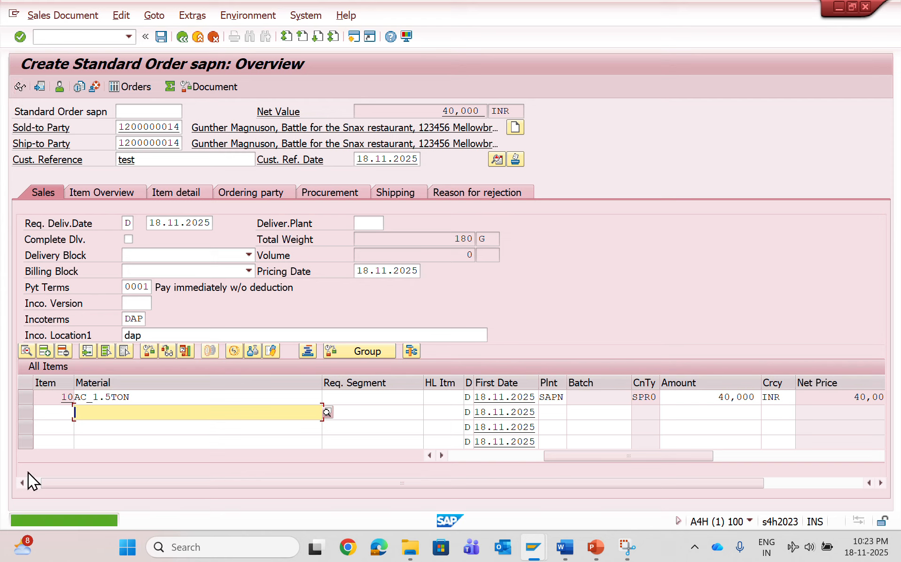
left_click(161, 41)
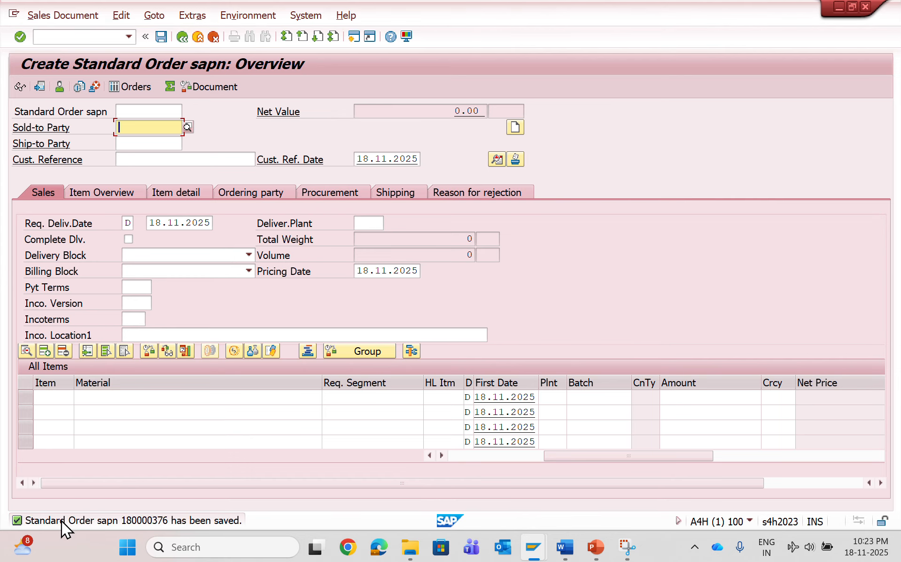
Display the saved sales order with transaction VA03 and start creating an outbound delivery from it.
left_click(77, 41)
type("/nva0")
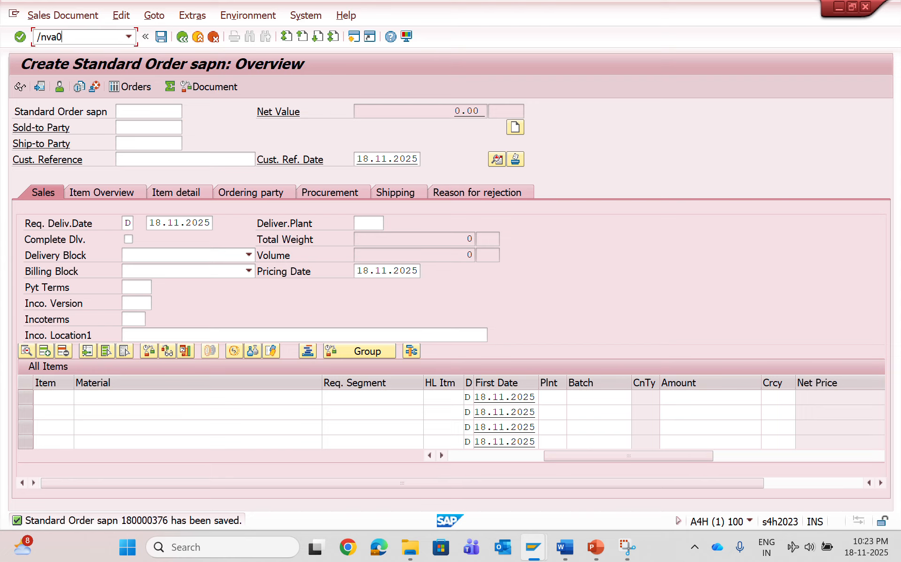
type("3")
key("Return")
key("Return")
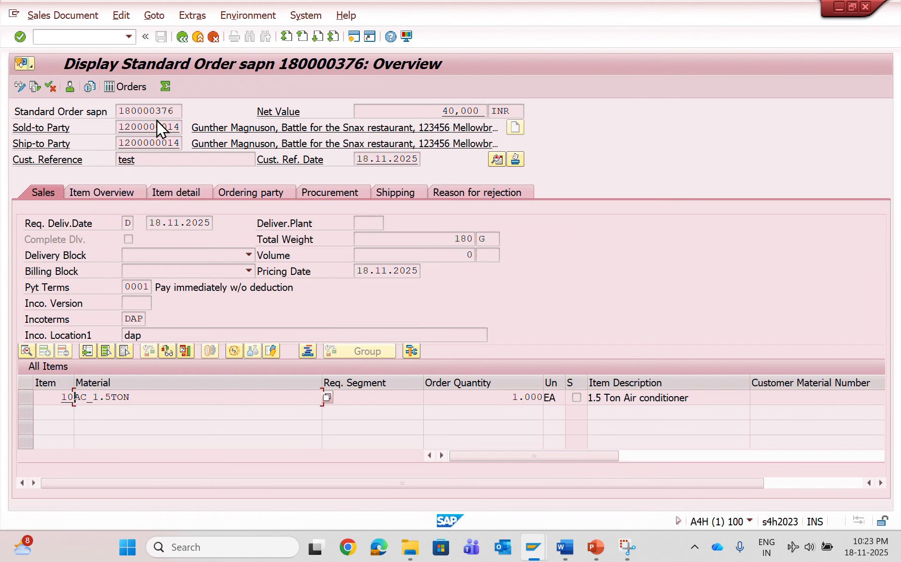
left_click(63, 14)
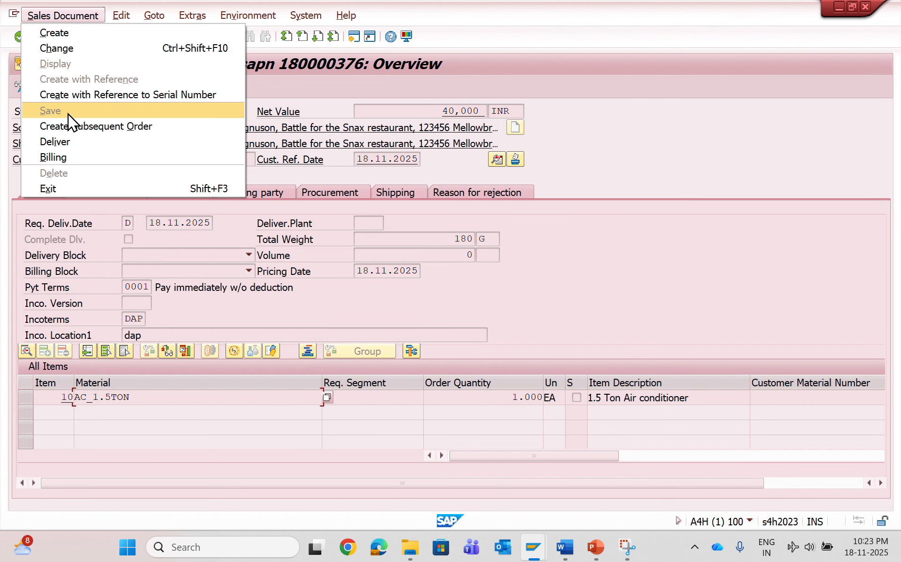
left_click(68, 141)
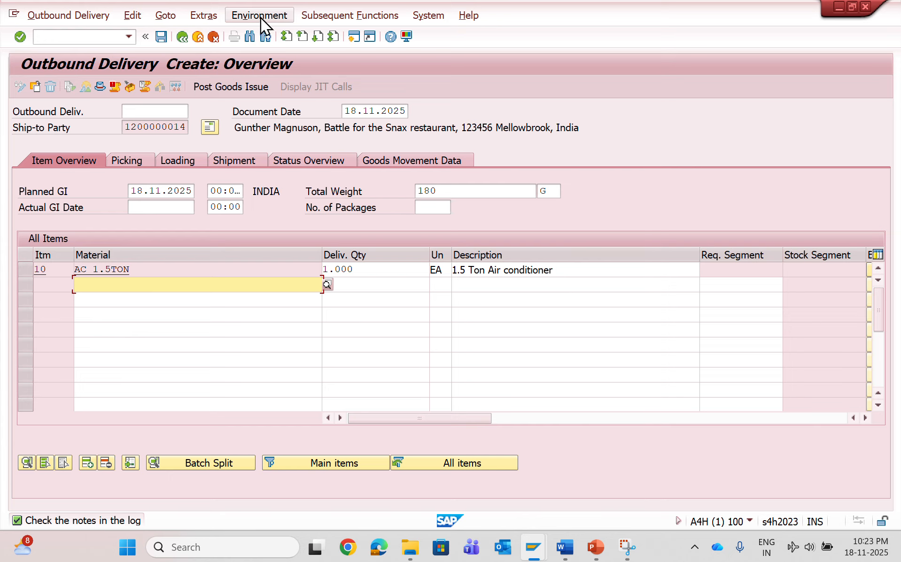
Examine the delivery type and document category in the outbound delivery's header administration data, and return to the overview.
left_click(167, 16)
mouse_move(181, 46)
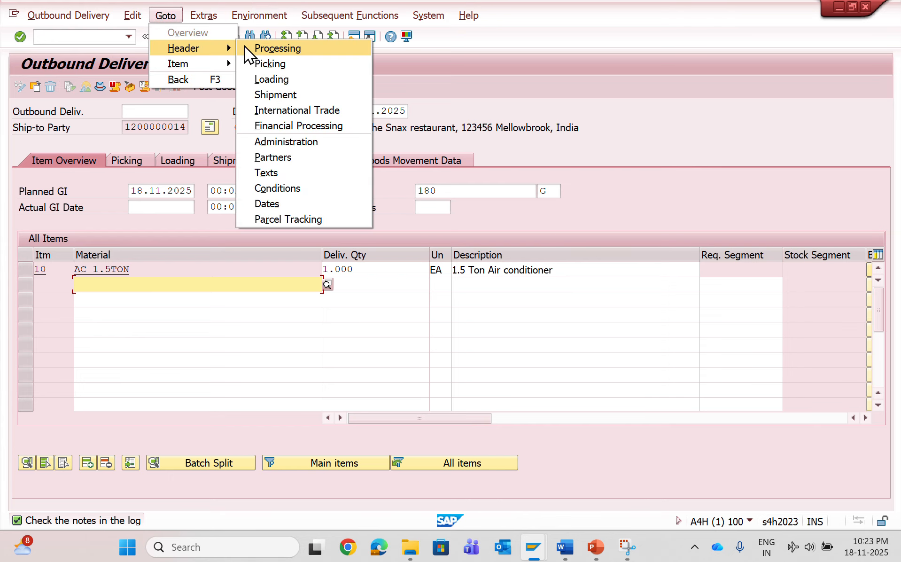
left_click(291, 143)
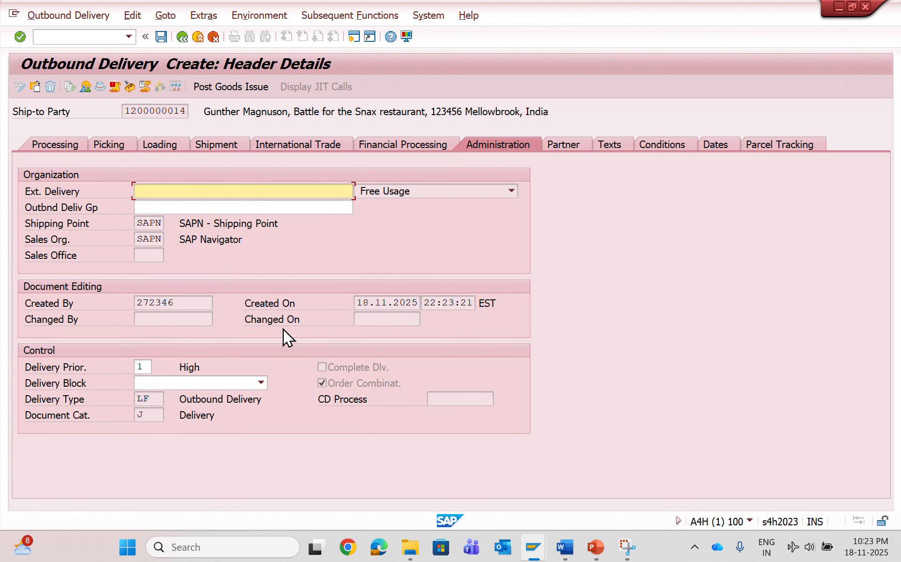
double_click(161, 399)
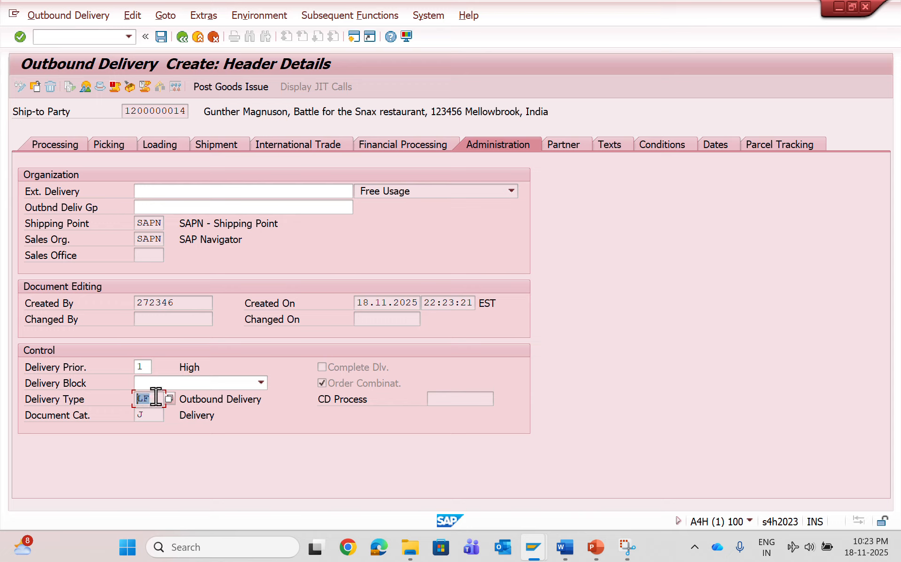
double_click(144, 414)
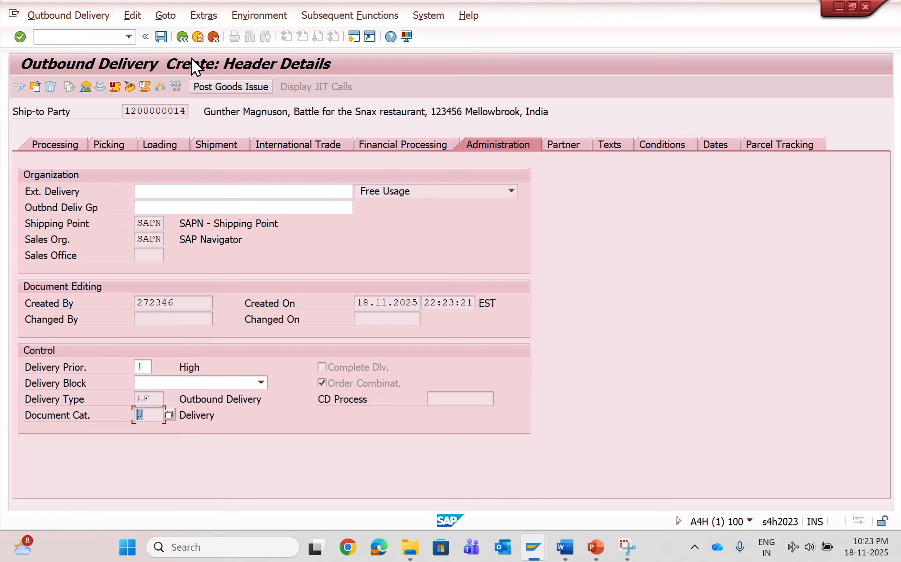
left_click(181, 36)
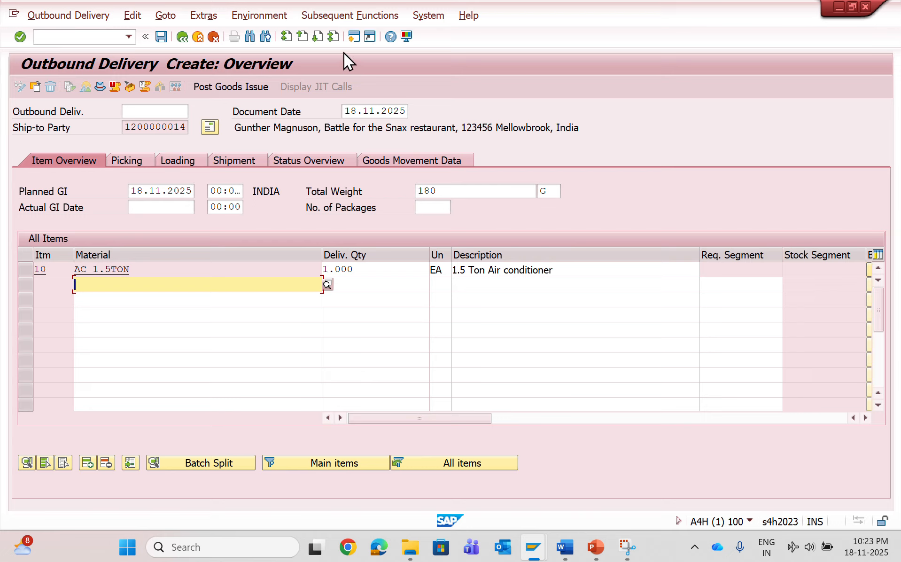
Start transaction VOV8 in a new session and open the details of sales document type SAOR.
left_click(351, 40)
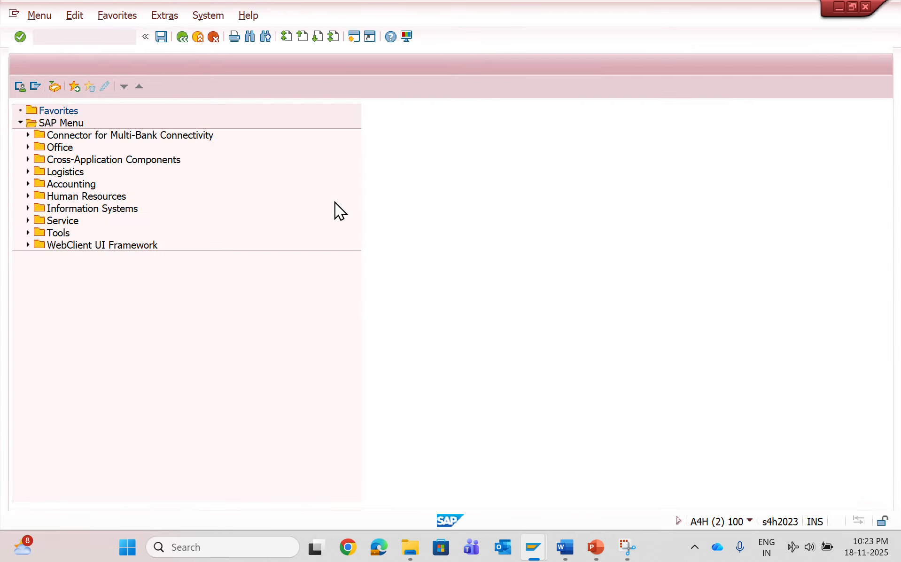
type("vov8")
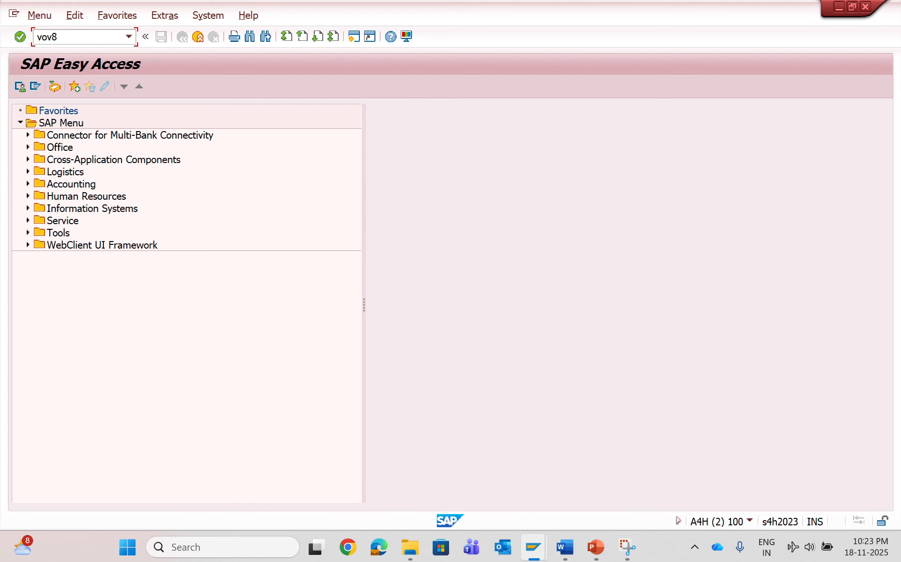
key("Return")
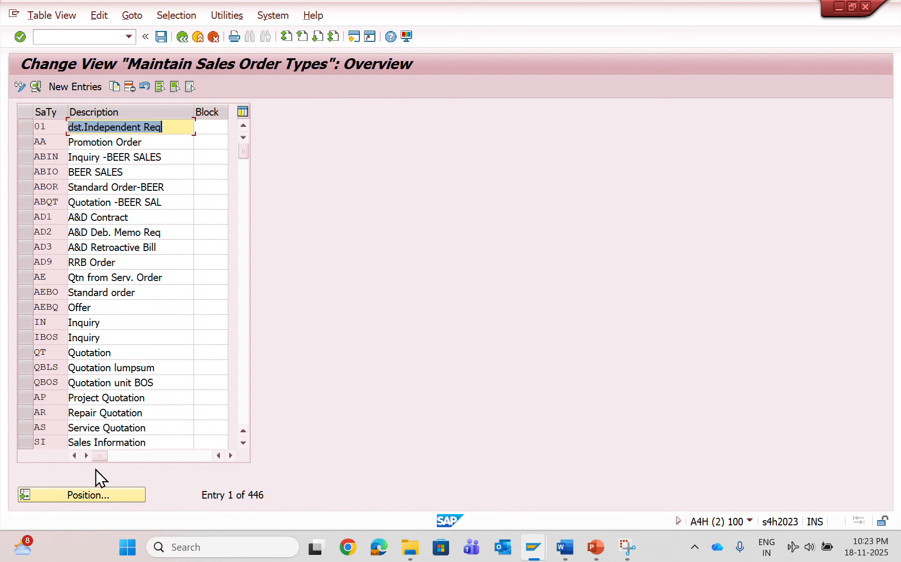
left_click(92, 490)
type("sa")
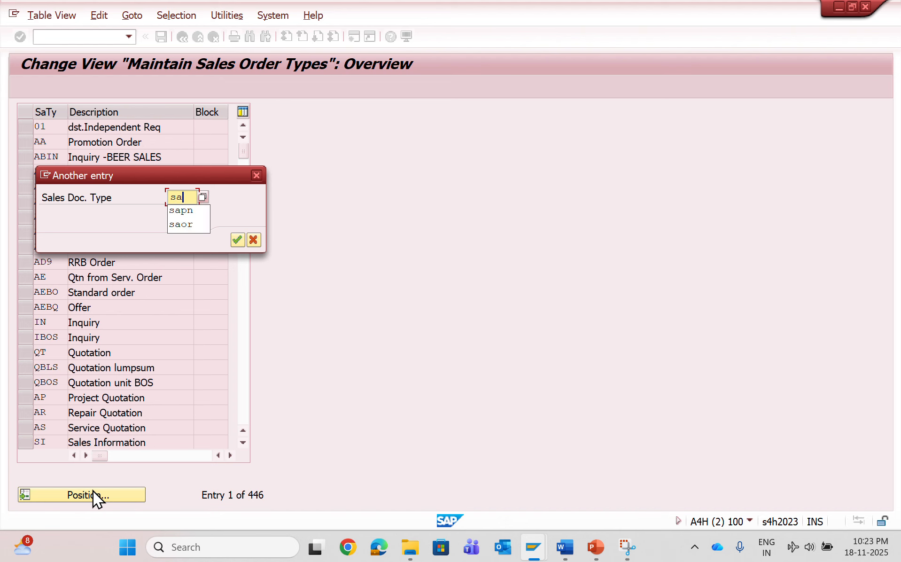
type("or")
key("Return")
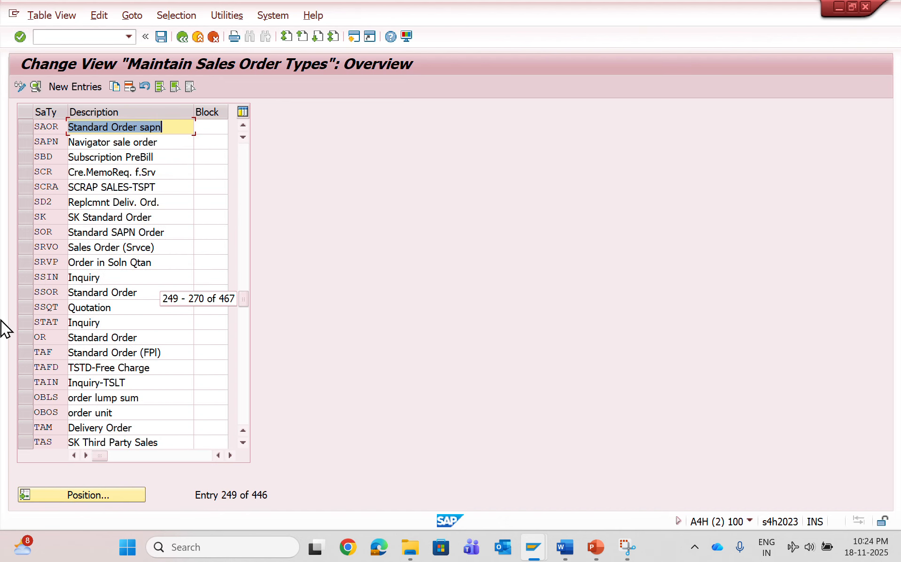
double_click(47, 127)
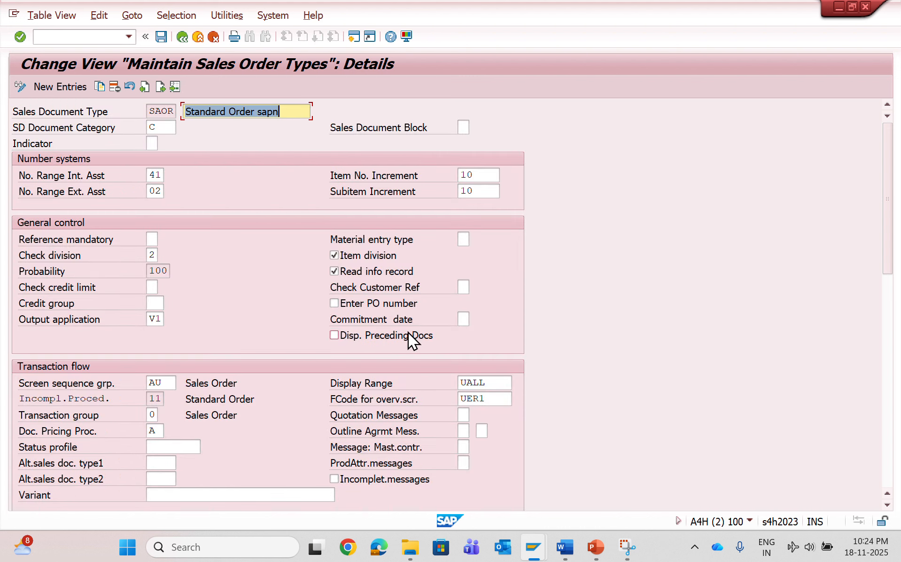
Examine the delivery type assigned in the Shipping section of sales document type SAOR.
left_click_drag(892, 261, 893, 363)
left_click(164, 306)
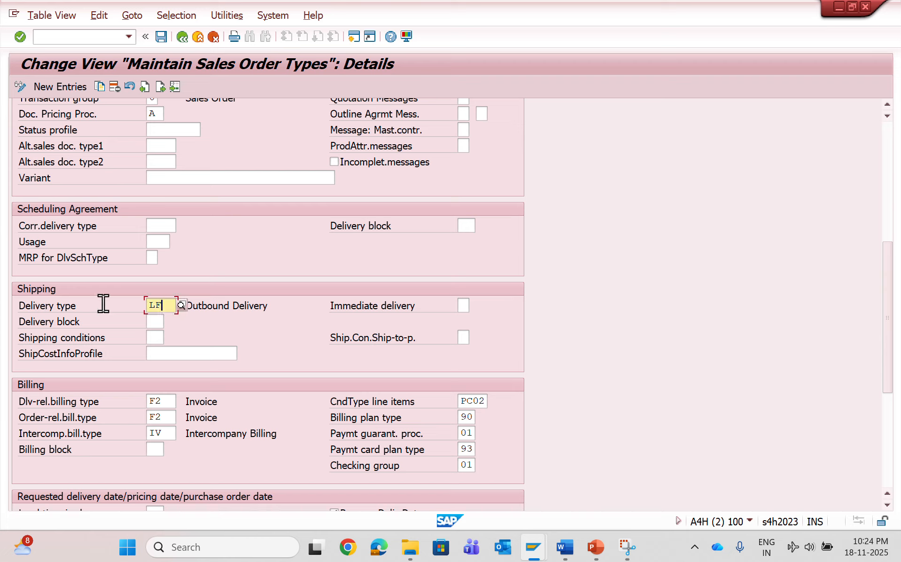
left_click_drag(103, 303, 2, 300)
left_click_drag(888, 327, 888, 310)
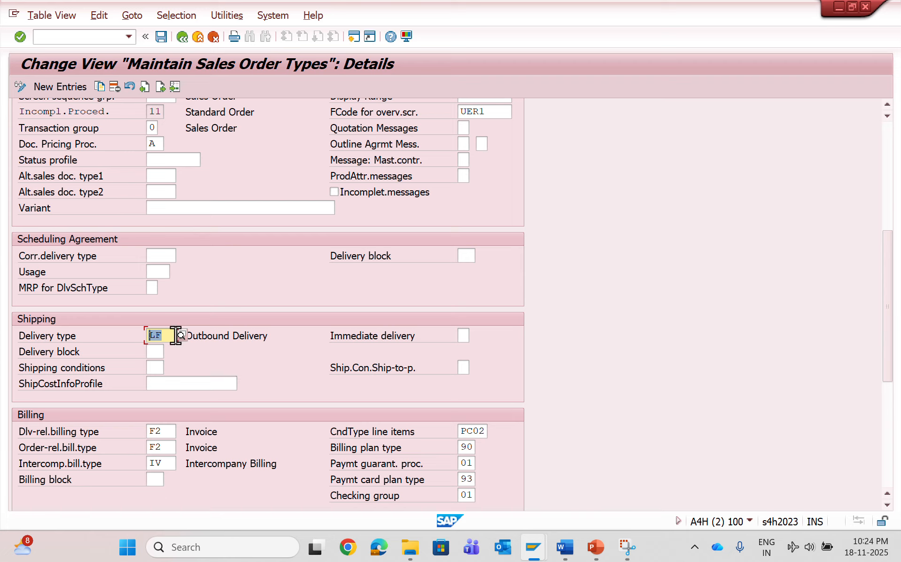
Open the SAP Customizing Implementation Guide, leaving the sales document type details.
left_click(90, 36)
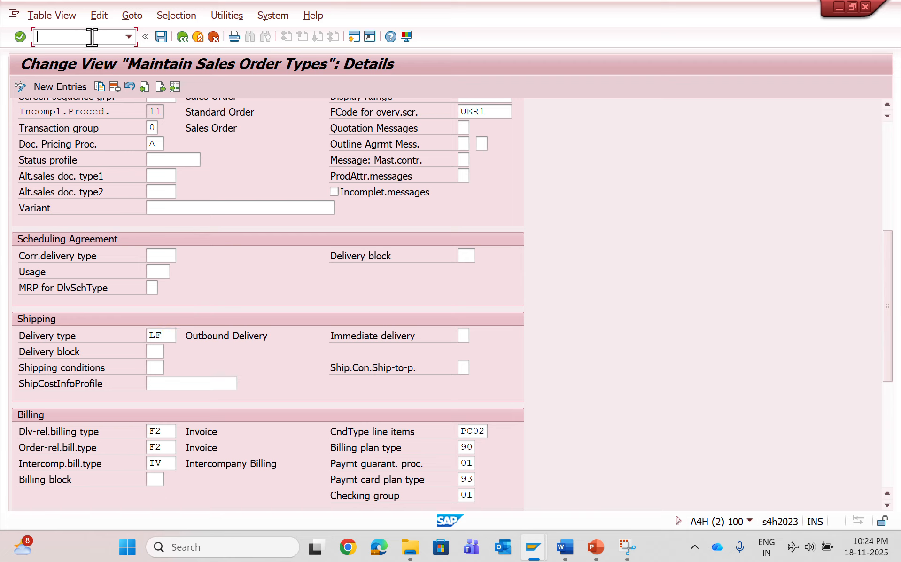
type("/nsing")
key("BackSpace")
key("BackSpace")
type("mg")
key("Return")
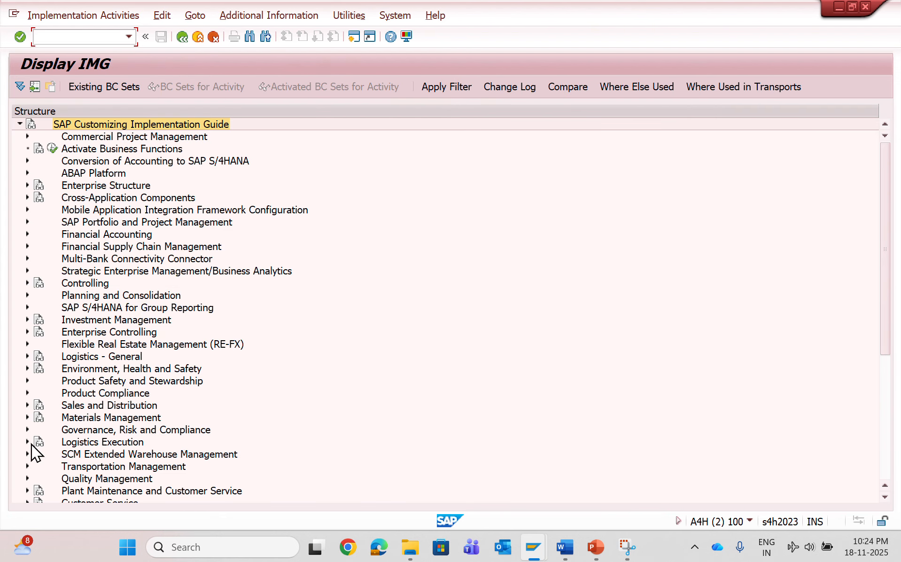
Open the Define Delivery Types activity under Logistics Execution, Shipping, Deliveries.
left_click(27, 442)
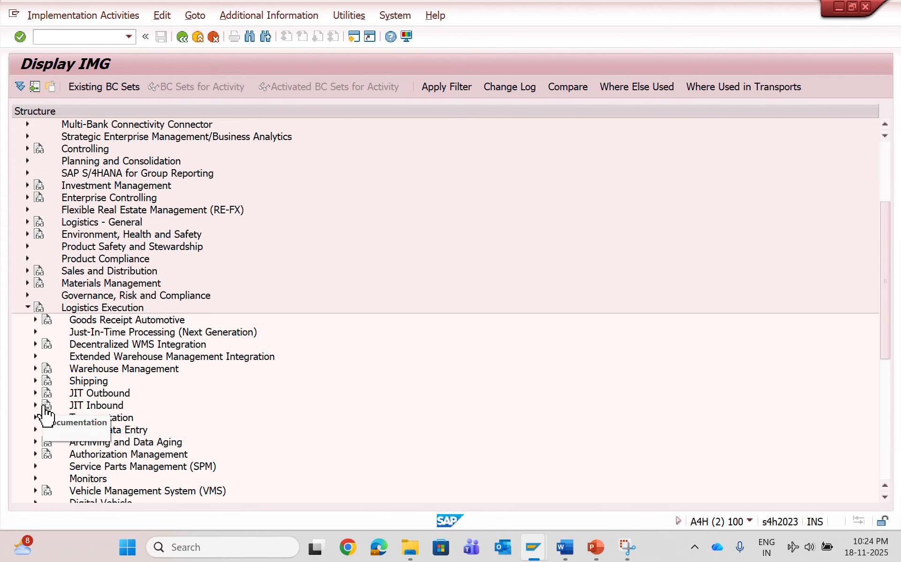
left_click(34, 381)
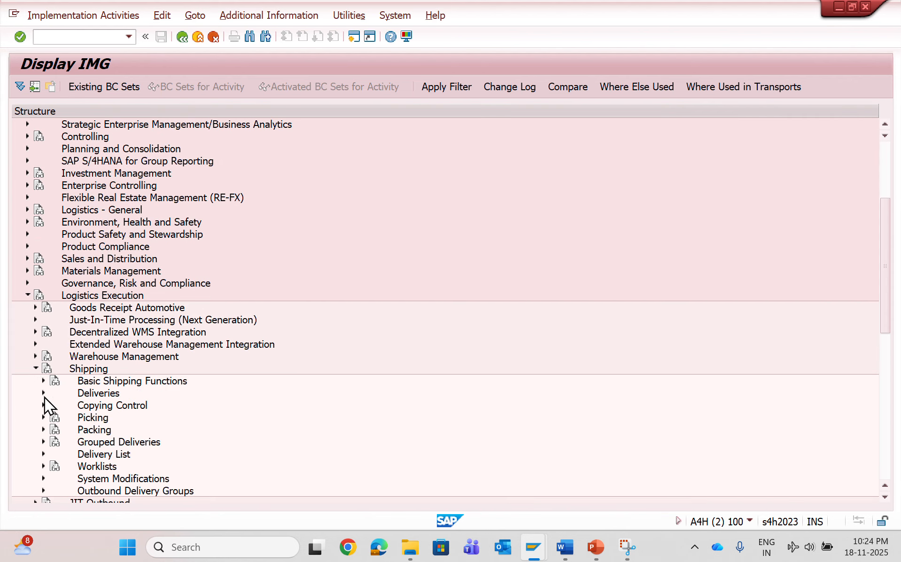
left_click(44, 393)
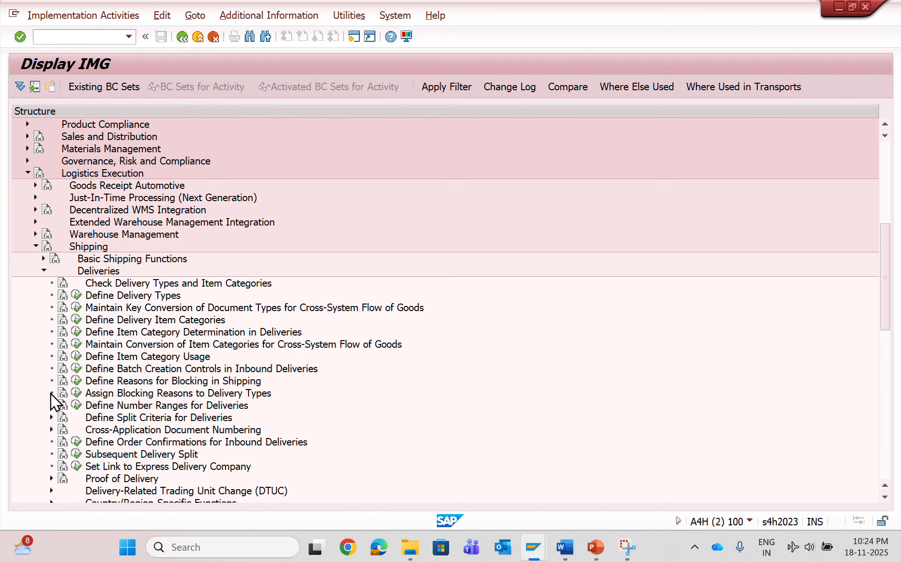
left_click(78, 296)
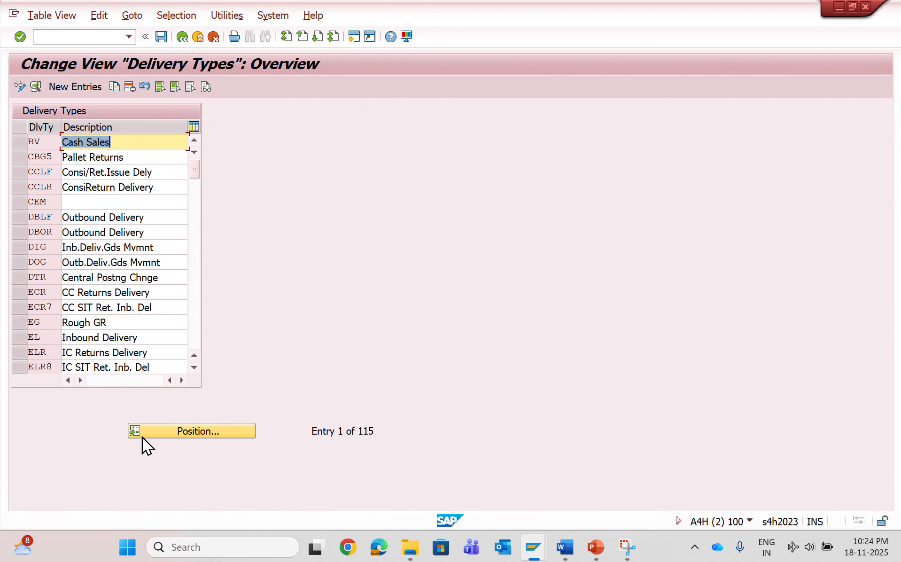
Find delivery type LF in the delivery types list and open its details to check the document category.
left_click(142, 434)
type("LF")
key("Return")
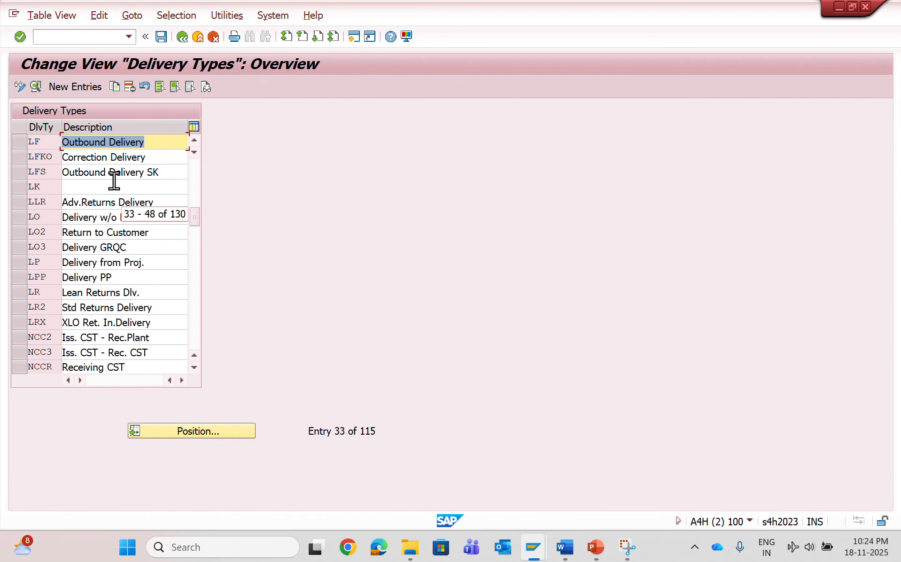
double_click(45, 142)
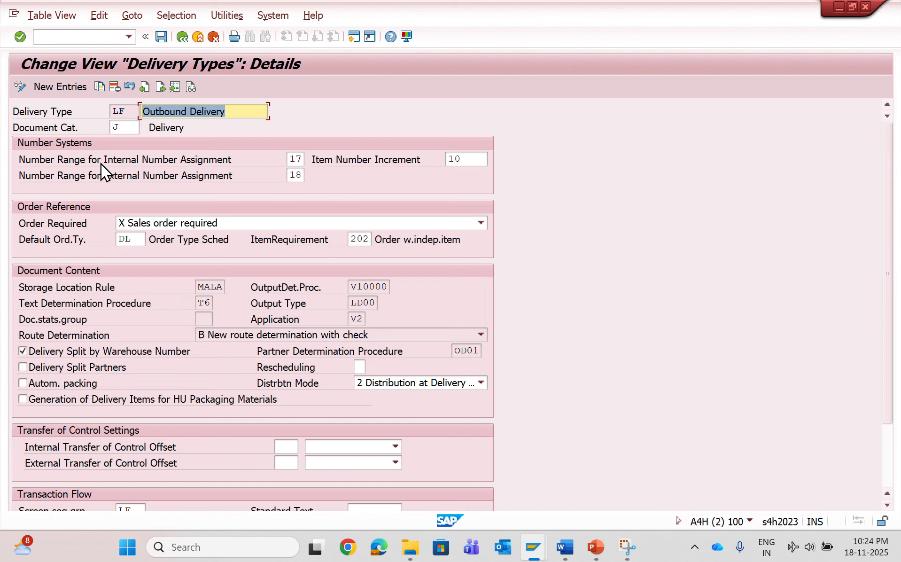
left_click(132, 132)
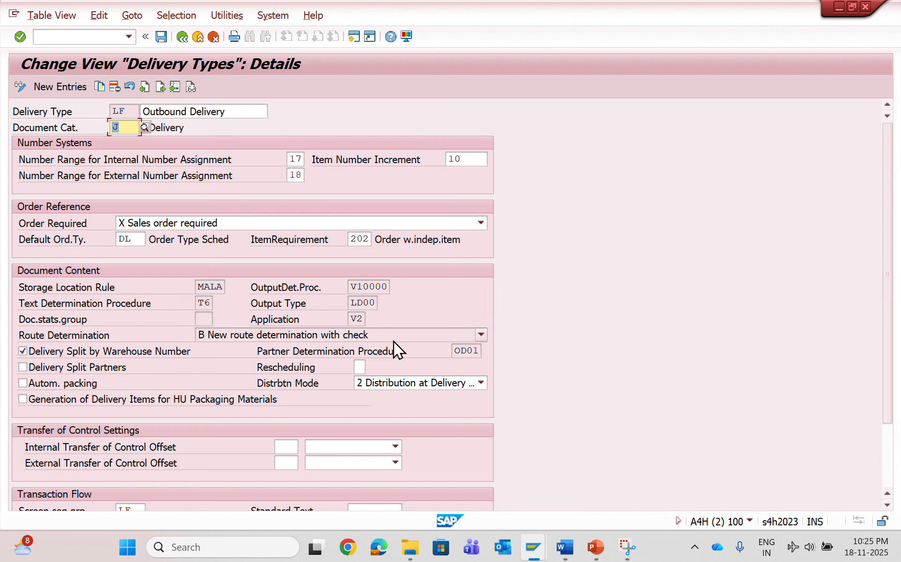
Switch to the outbound delivery session and examine the document category in the header administration data.
key("alt+Tab")
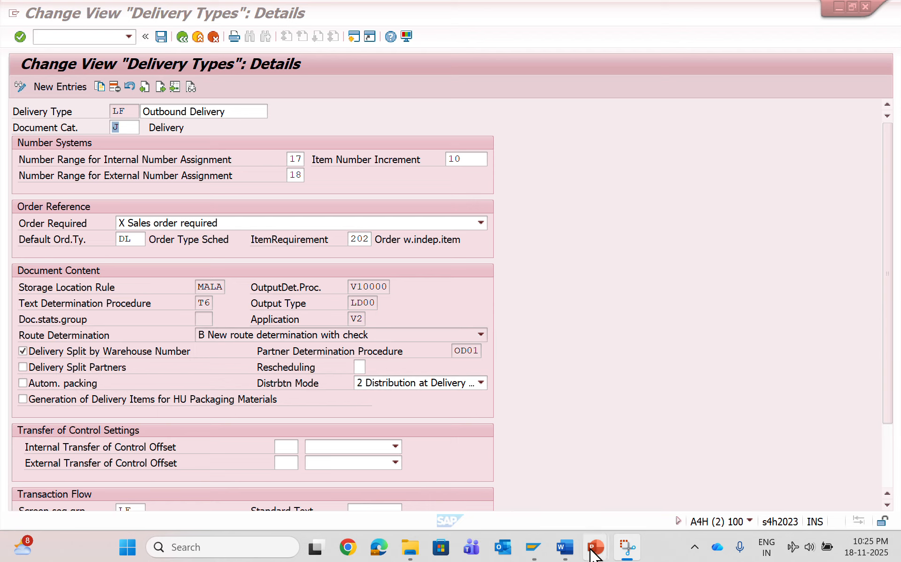
mouse_move(533, 548)
left_click(653, 481)
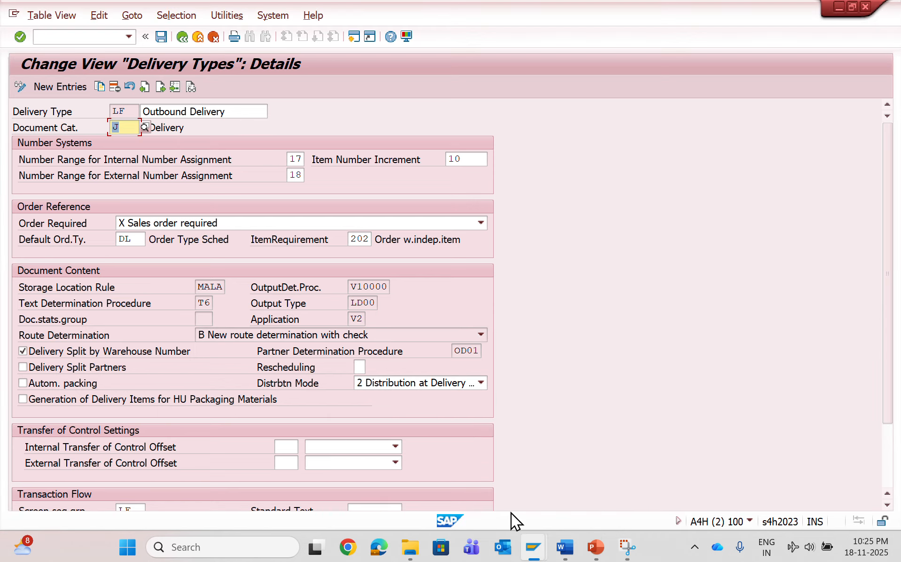
left_click(533, 488)
left_click(218, 278)
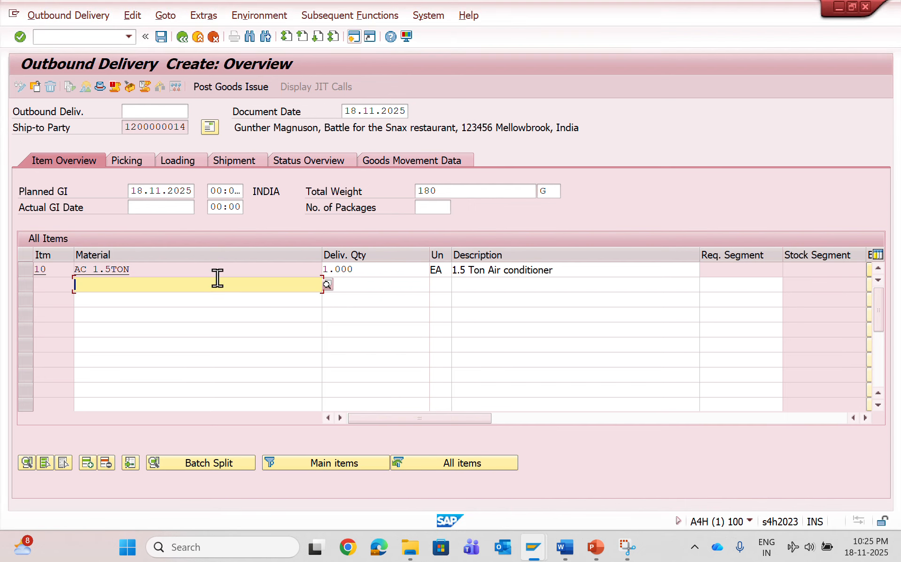
left_click(171, 18)
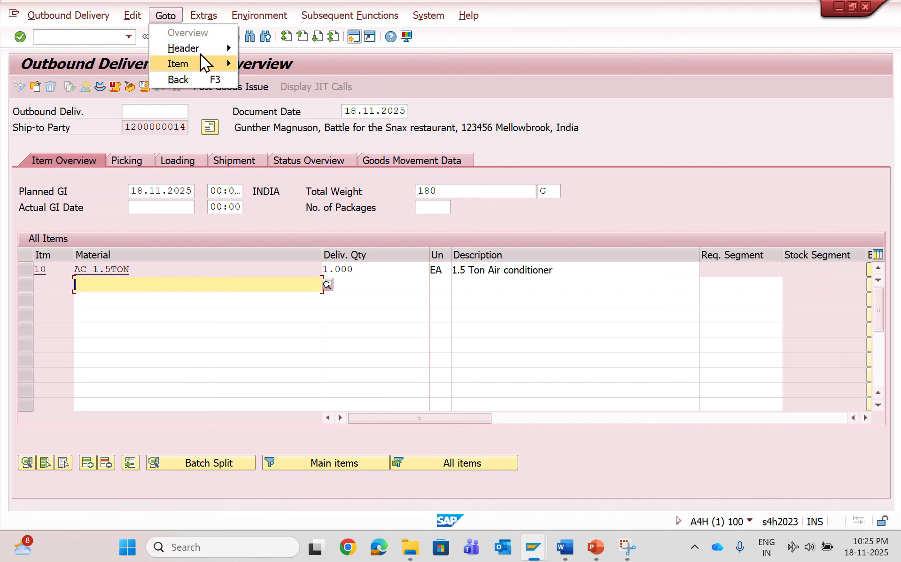
mouse_move(217, 49)
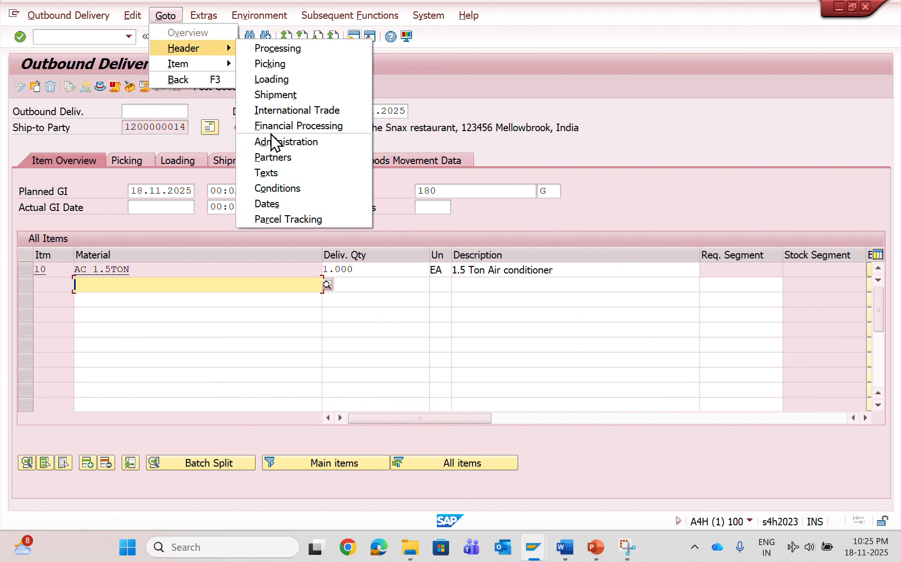
left_click(271, 142)
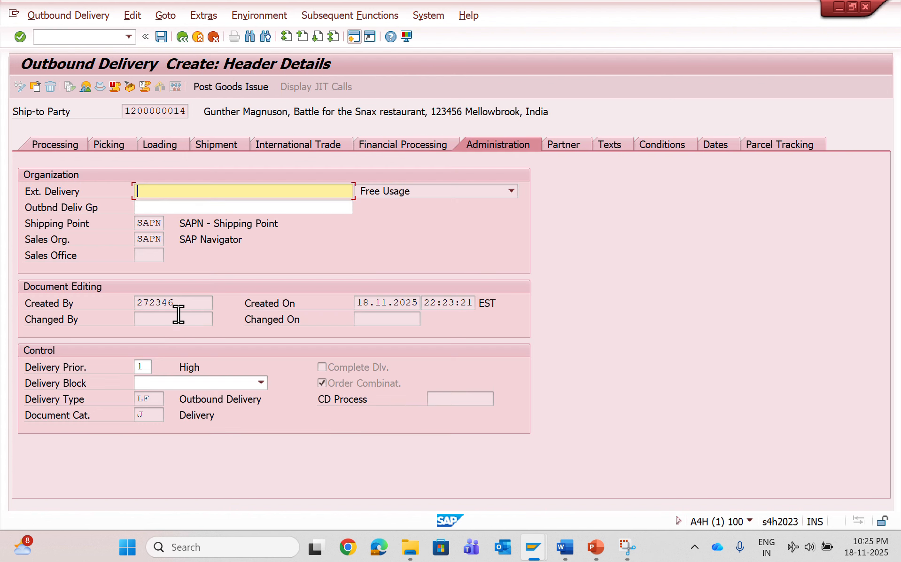
left_click(154, 415)
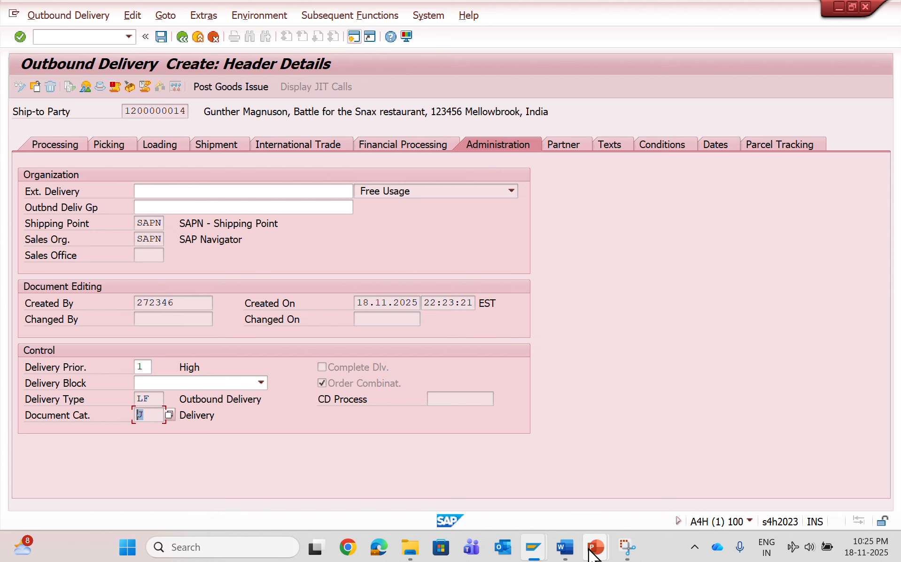
Return to the details of delivery type LF and set the item number increment to 5.
mouse_move(533, 547)
left_click(629, 468)
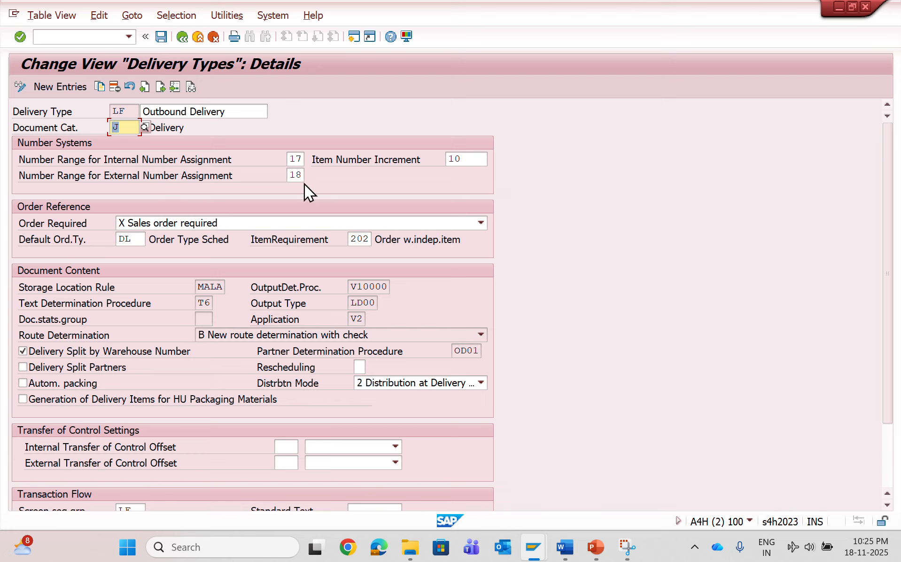
left_click(464, 159)
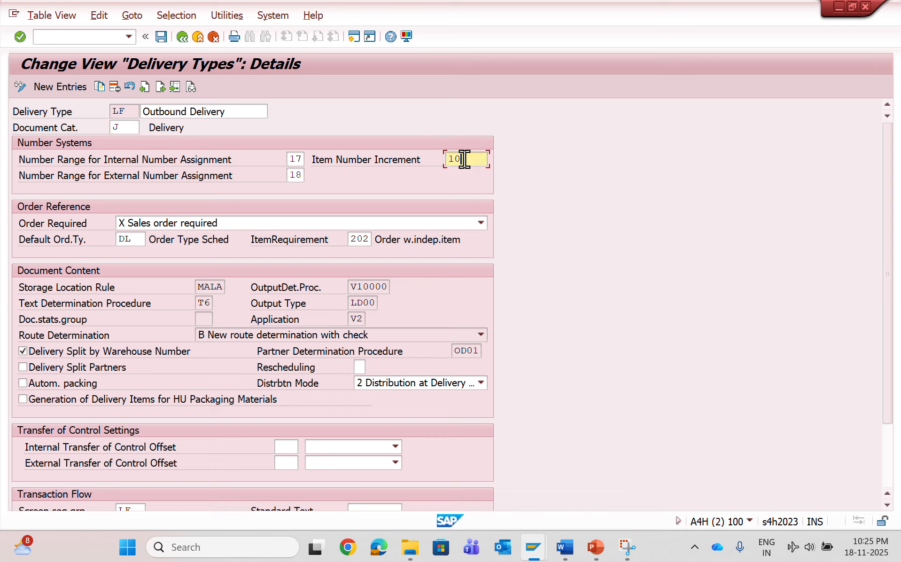
key("BackSpace")
key("BackSpace")
type("5")
key("Return")
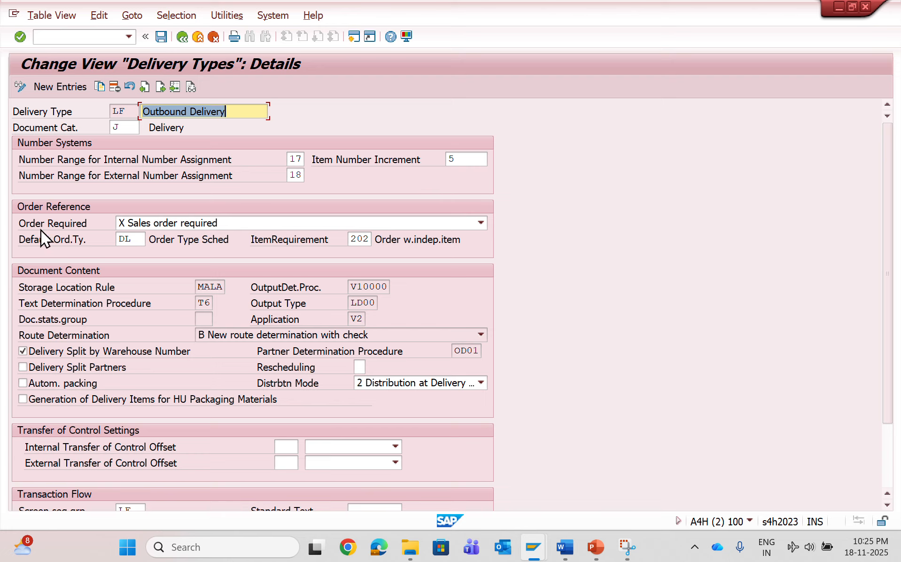
Examine the Order Required options and the default order type in the order reference settings of delivery type LF.
left_click(188, 223)
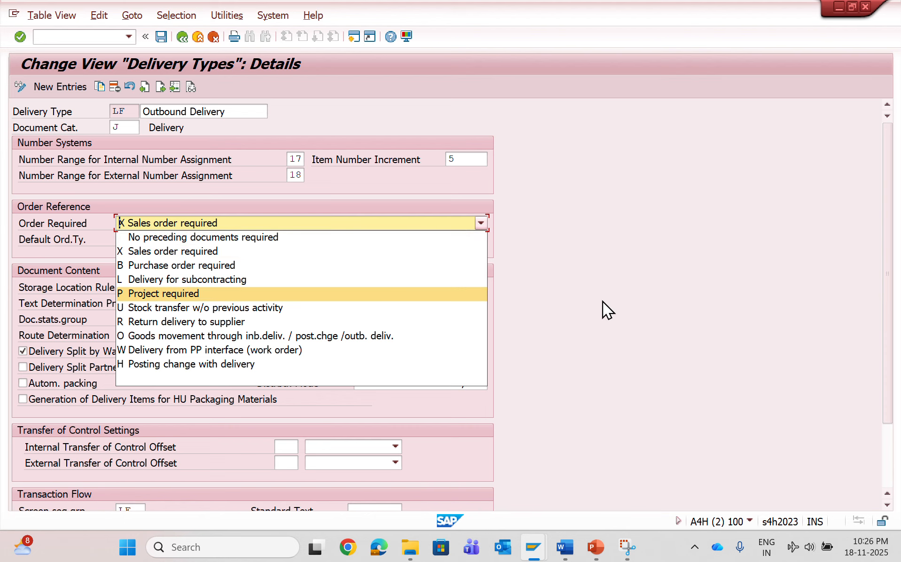
left_click(642, 275)
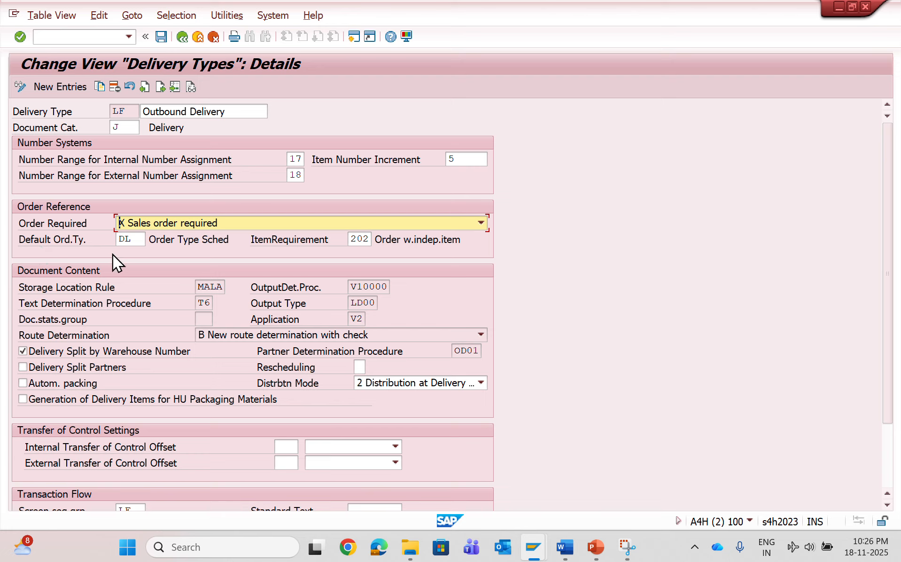
left_click(143, 238)
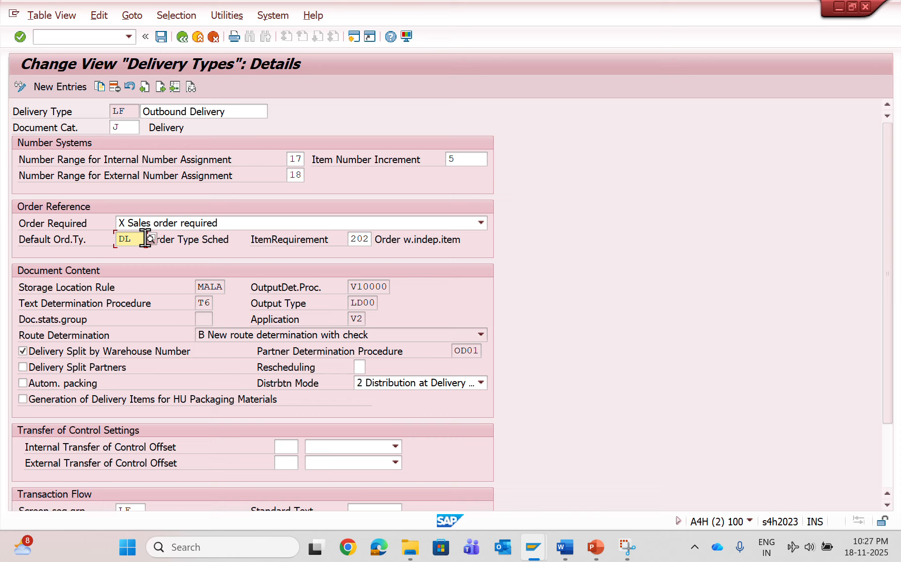
left_click_drag(145, 238, 105, 240)
left_click(132, 115)
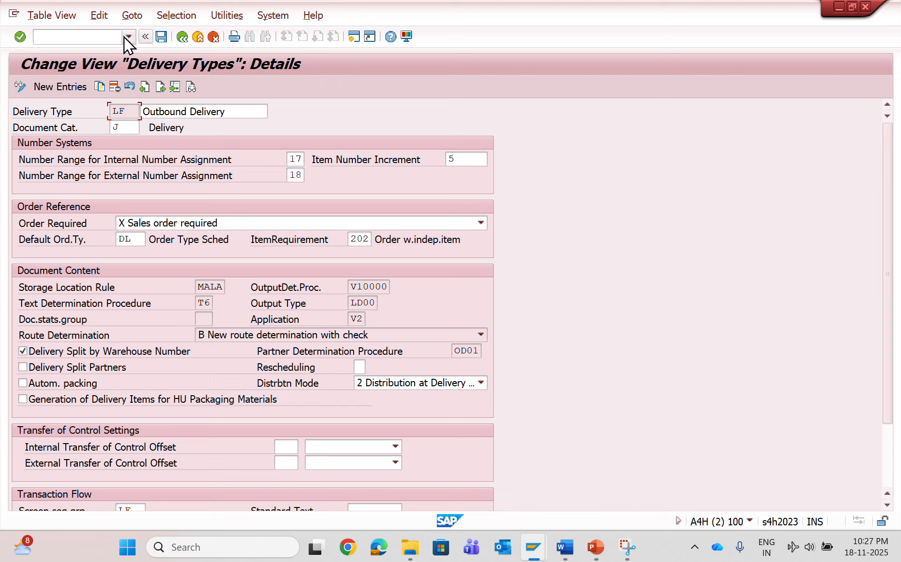
Start transaction VTLA for order-to-delivery copying control in a new session.
left_click(107, 36)
type("/ovtla")
key("Return")
Try to start transaction VTLA once more in another session.
left_click(70, 36)
type("/n")
key("BackSpace")
type("ovtla")
key("Return")
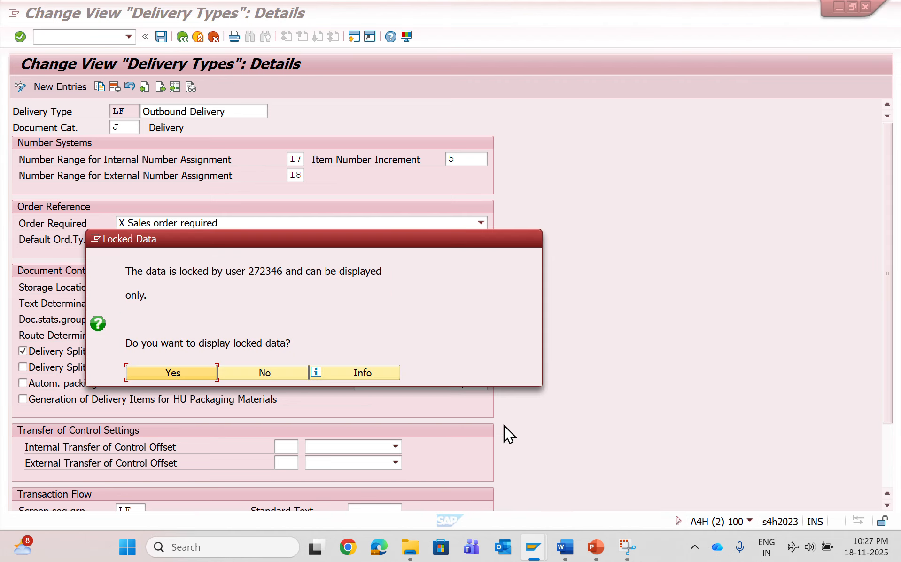
left_click(240, 370)
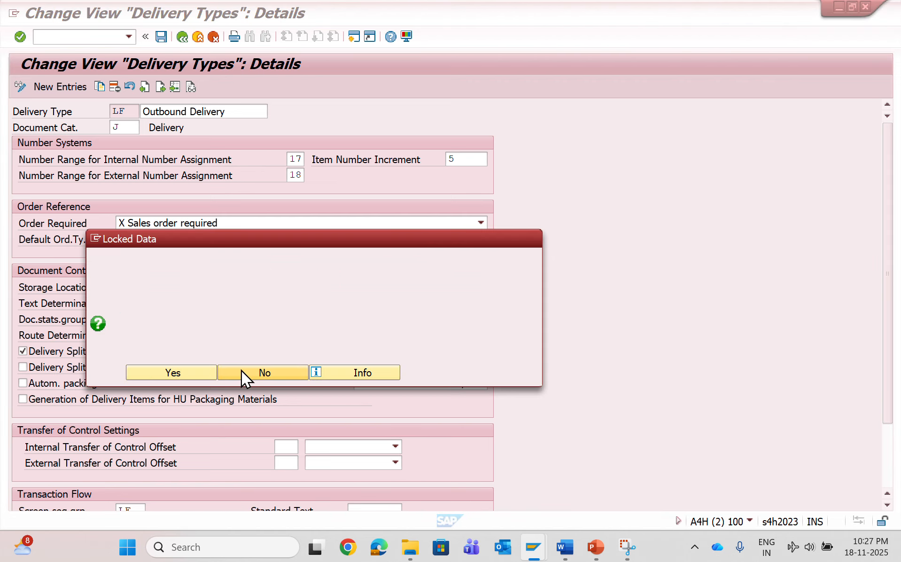
type("v")
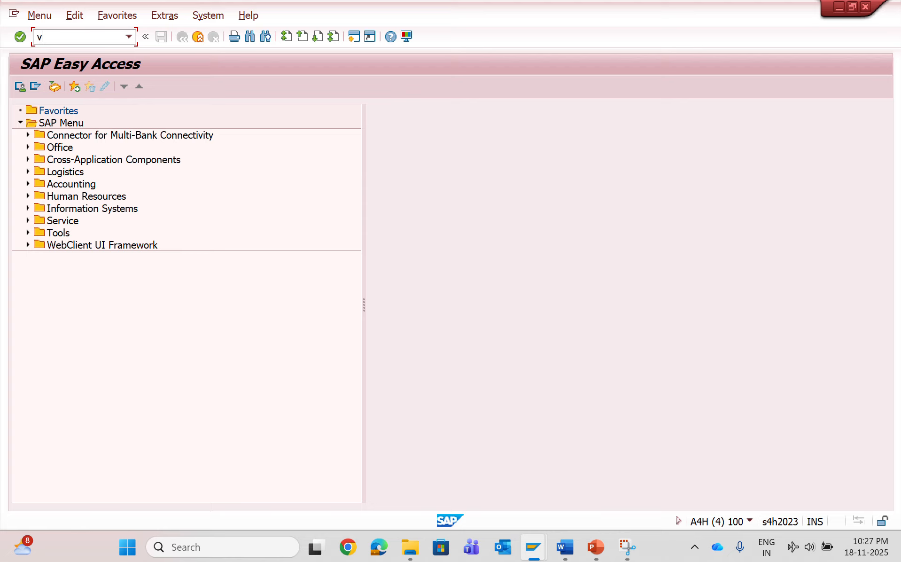
type("tla")
key("Return")
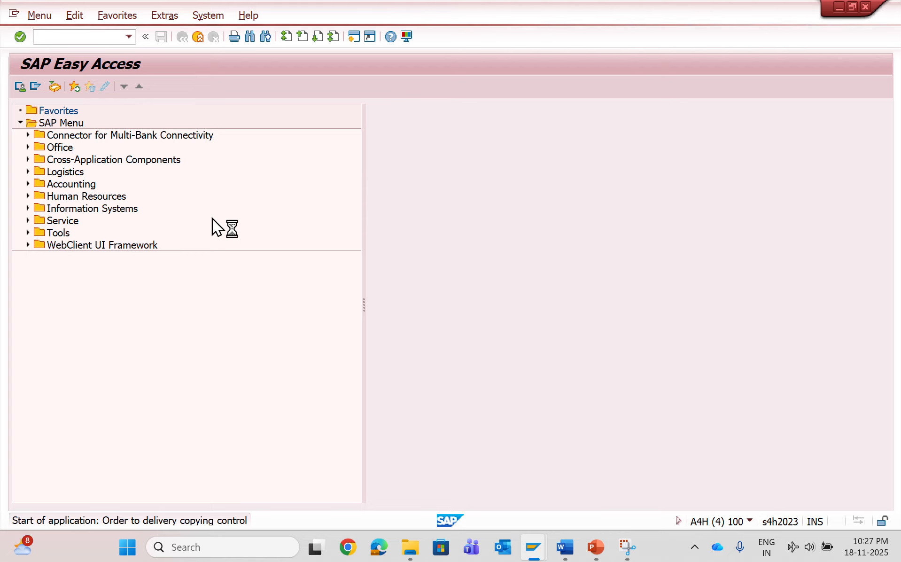
left_click(154, 377)
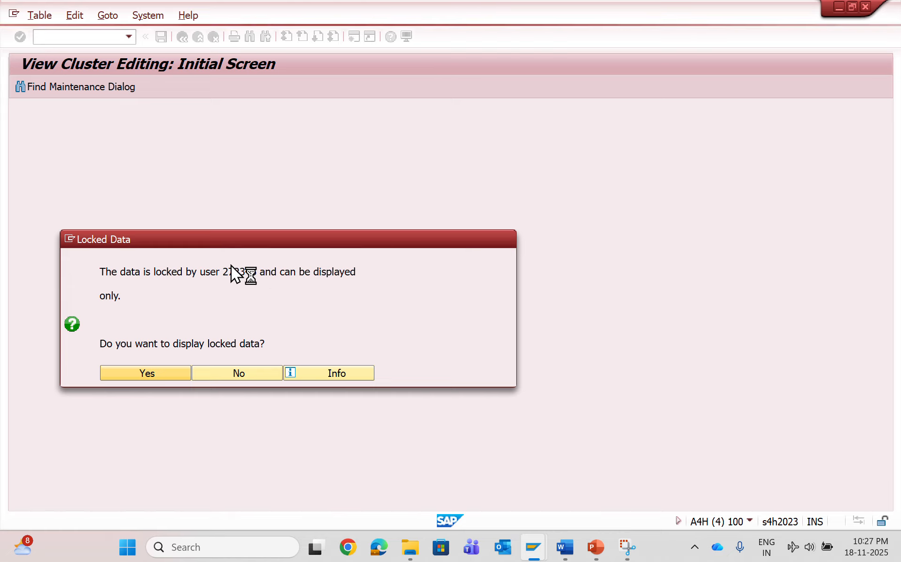
In the editable order-to-delivery copying control session, enter delivery type LF and sales document type DL as the entry to position on.
mouse_move(540, 547)
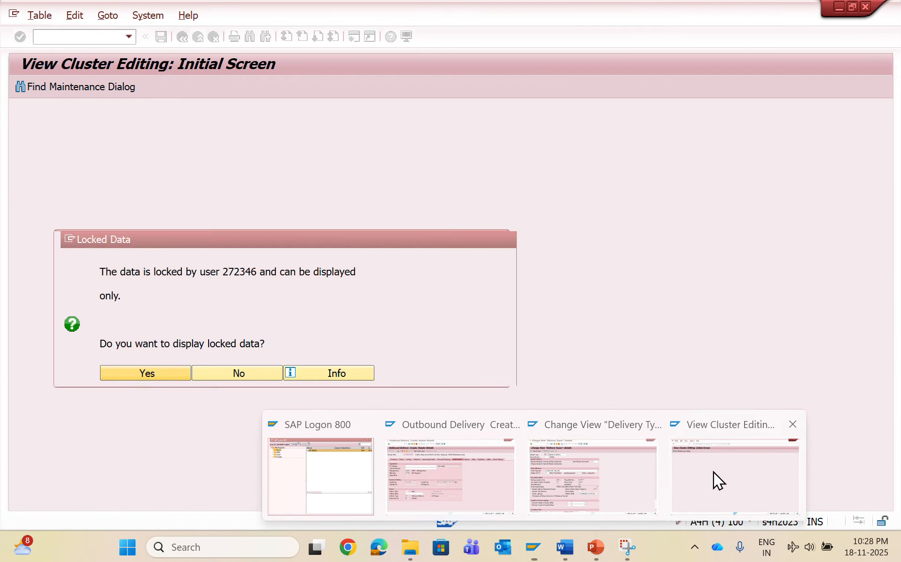
left_click(713, 472)
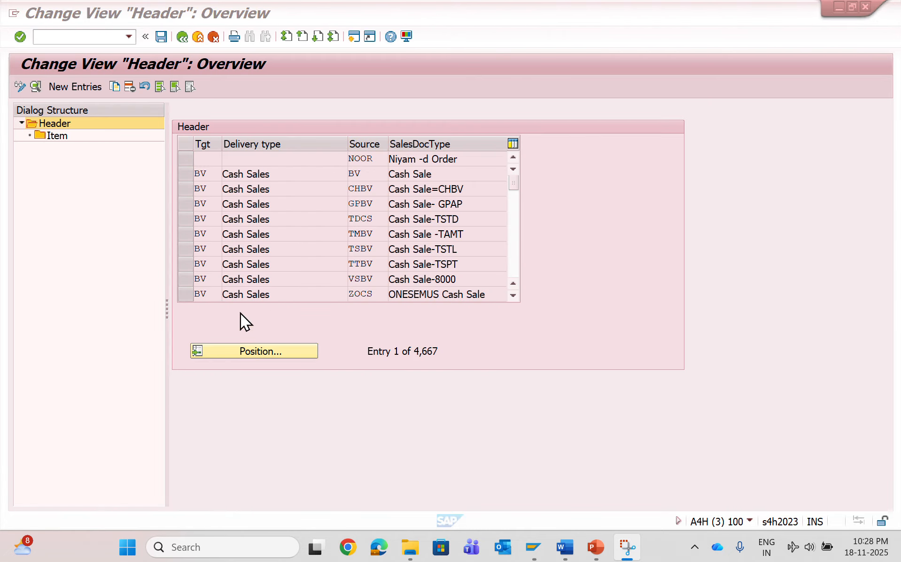
left_click(247, 349)
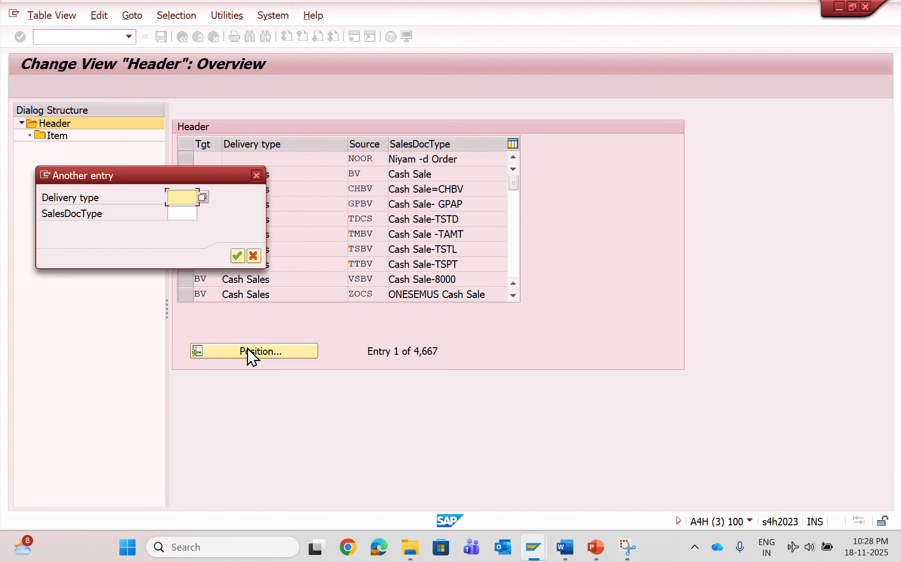
type("lf")
key("Tab")
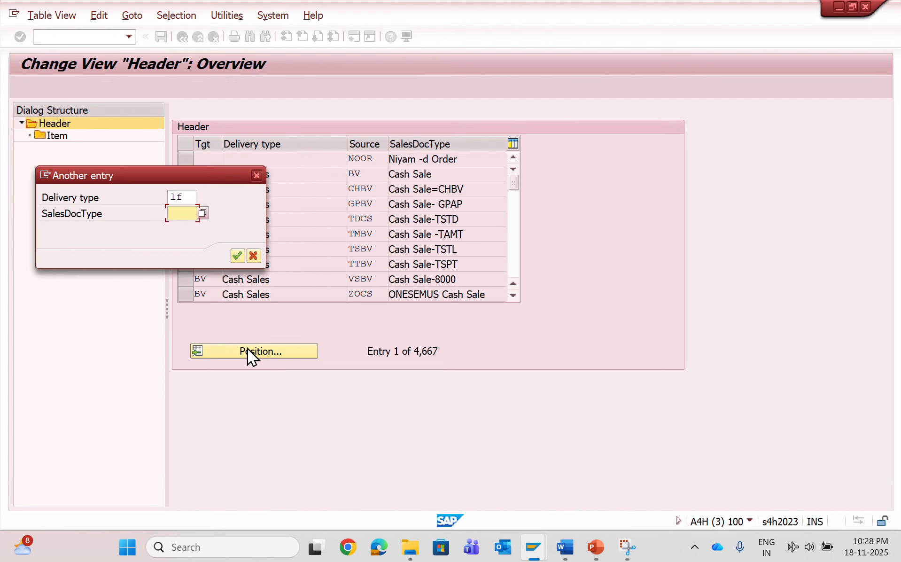
type("sao")
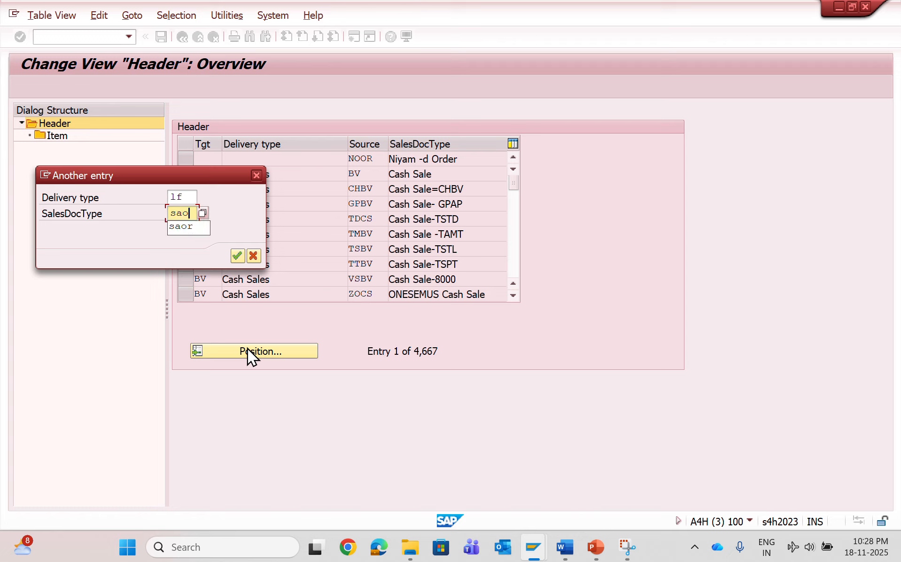
key("BackSpace")
key("BackSpace")
key("BackSpace")
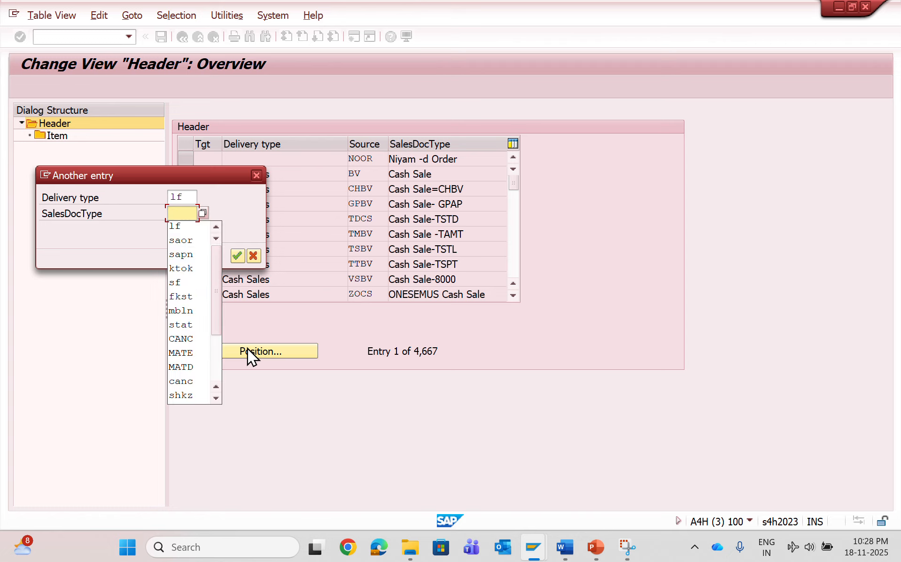
type("dl")
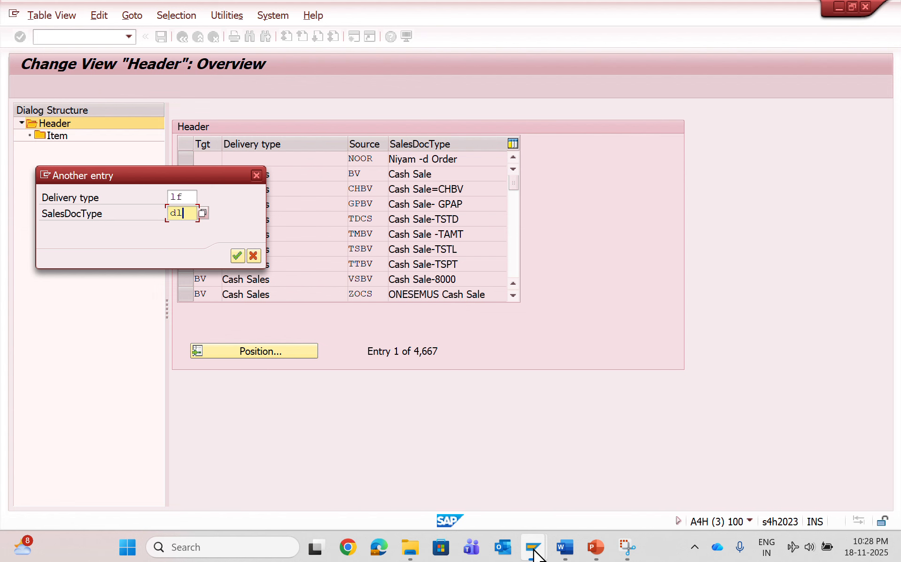
Check the default order type in delivery type LF's details, and return to position the copying control list on the LF and DL entry.
mouse_move(534, 555)
left_click(497, 468)
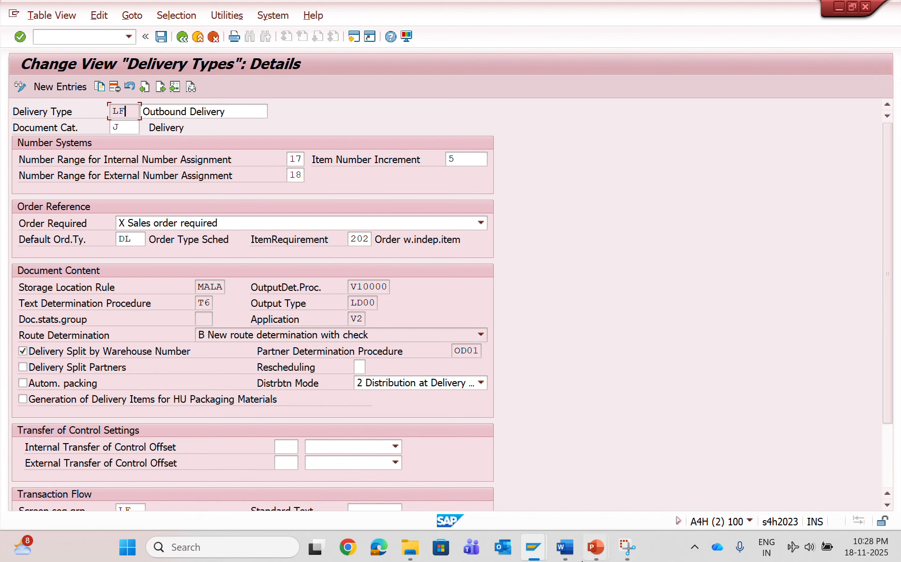
mouse_move(536, 550)
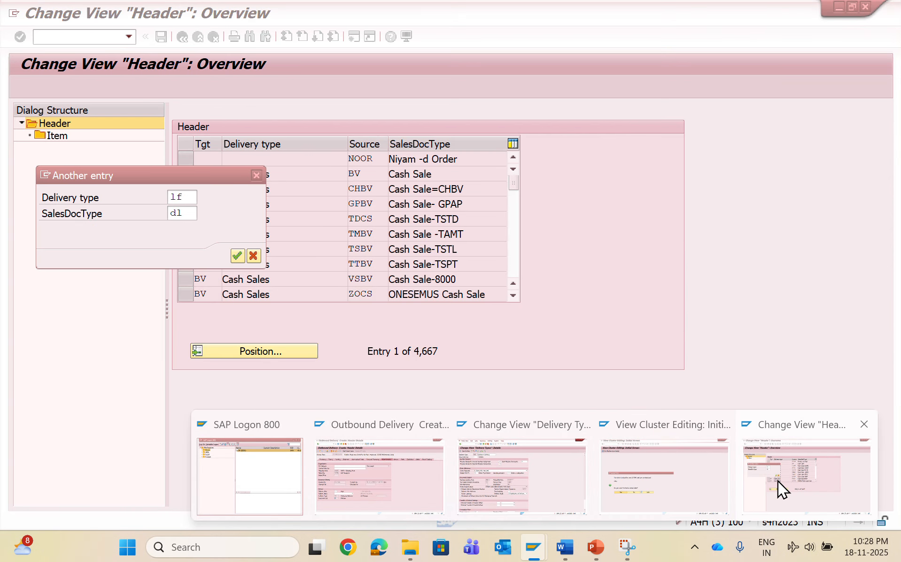
left_click(777, 481)
left_click(237, 256)
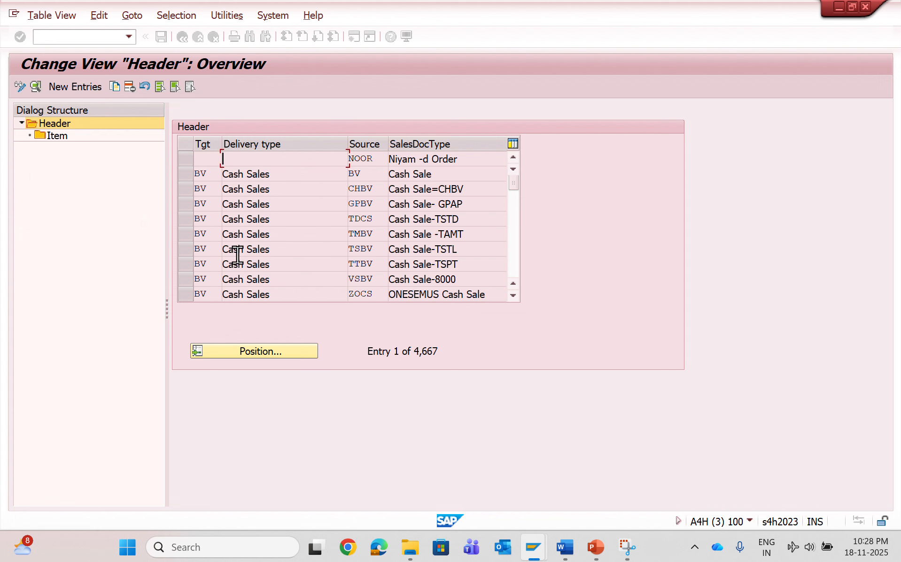
Open the header copying details for target delivery type LF from sales document type DL.
left_click(186, 160)
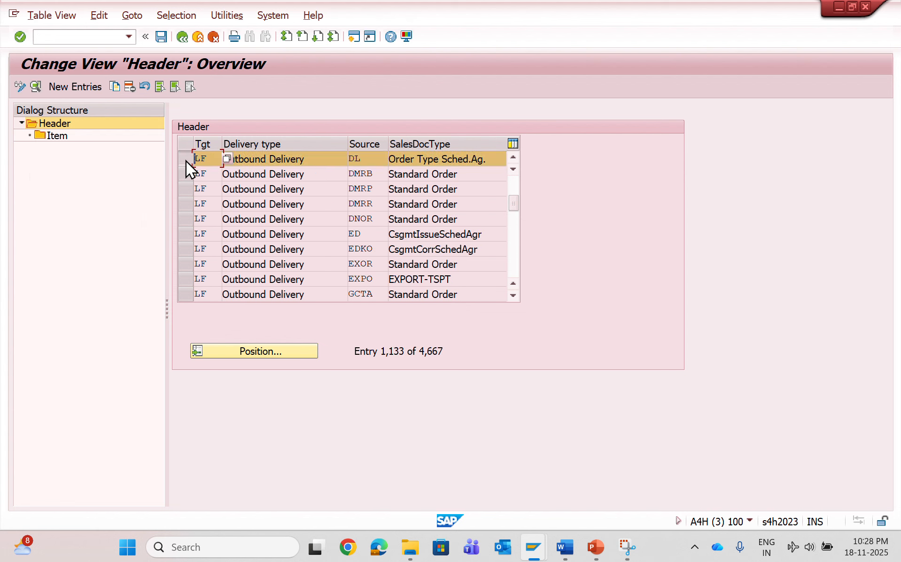
left_click(329, 163)
left_click(35, 87)
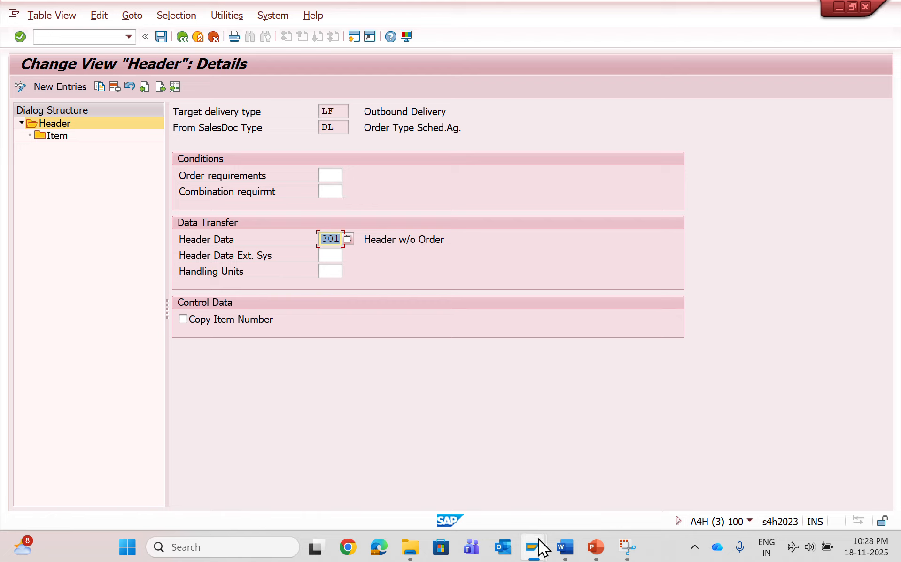
Close the duplicate display-only session of the copying control header view.
mouse_move(539, 538)
mouse_move(685, 471)
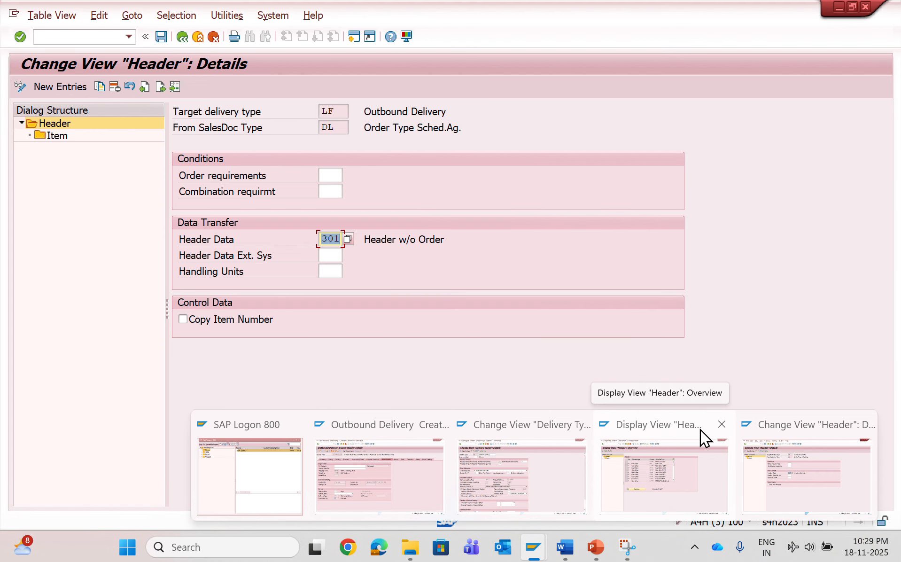
left_click(722, 425)
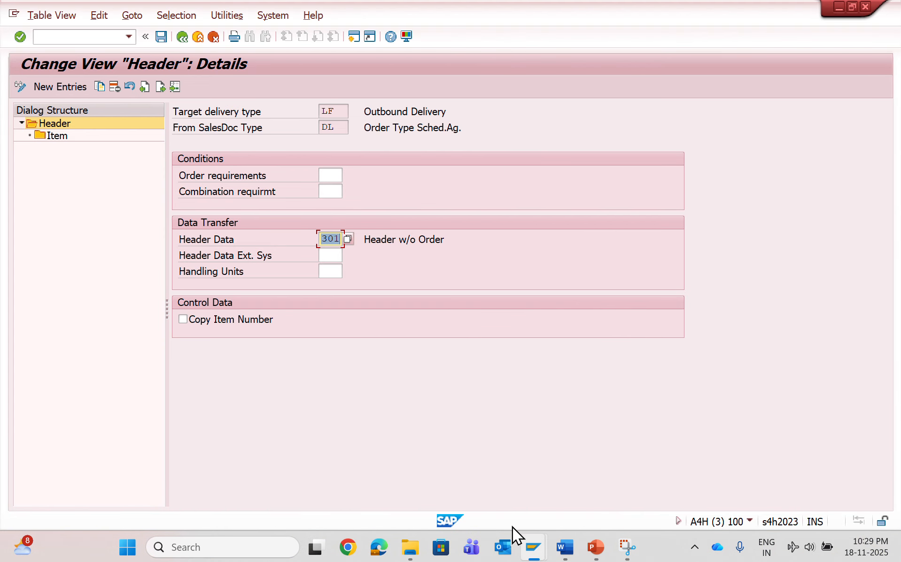
Return to delivery type LF's details and examine its default order type and the available storage location rules.
mouse_move(532, 550)
left_click(557, 468)
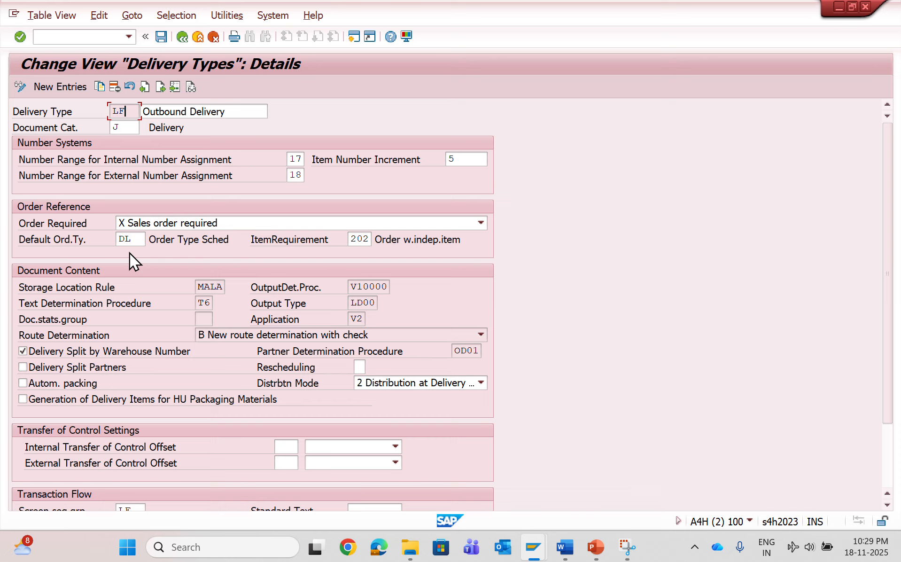
double_click(137, 238)
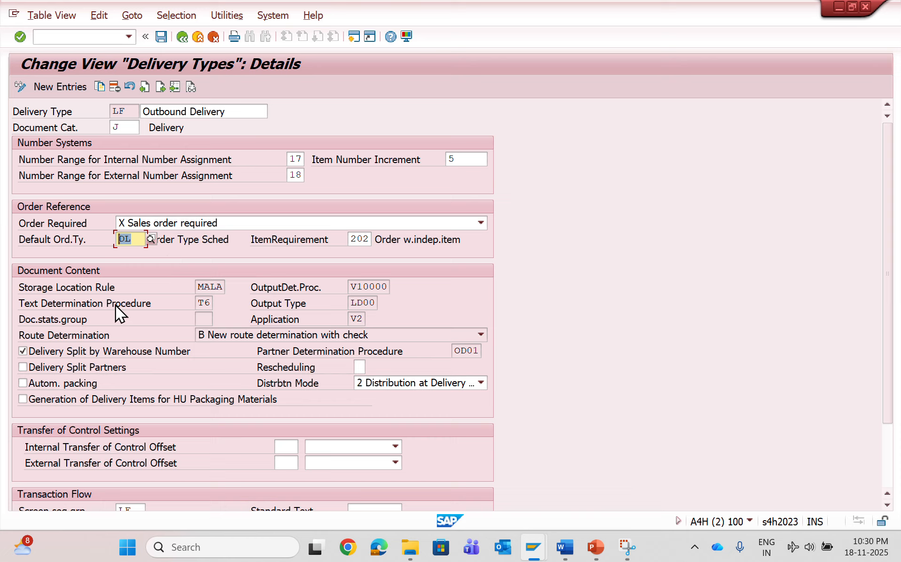
left_click(207, 287)
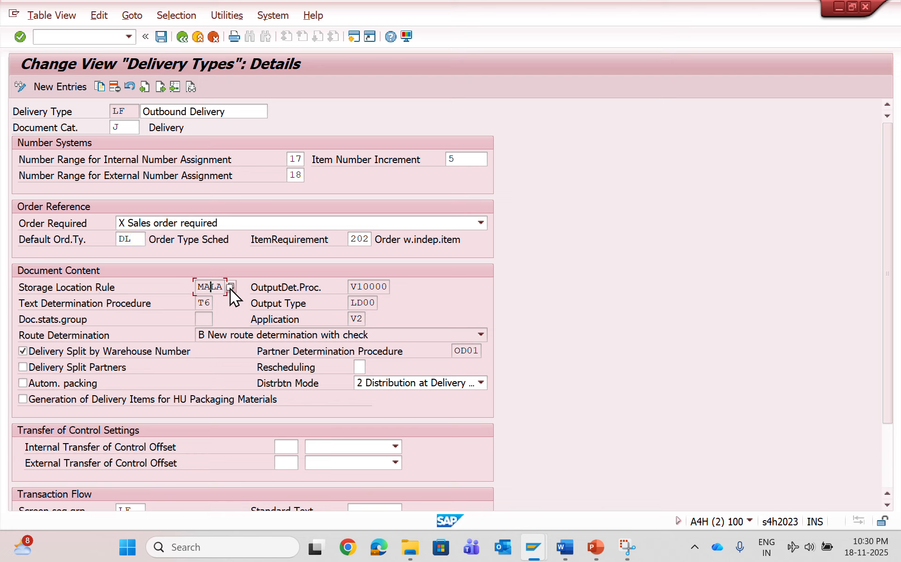
left_click(230, 287)
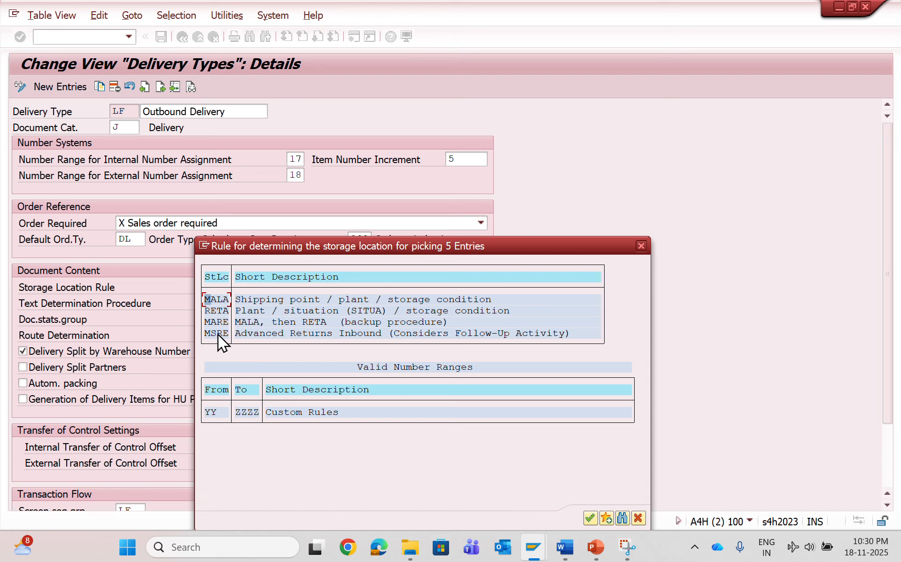
left_click(641, 243)
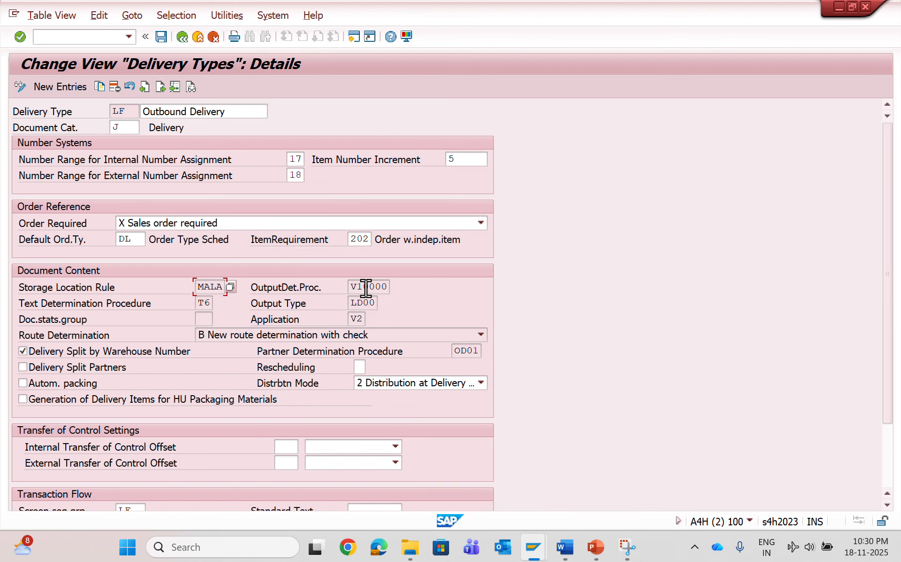
Examine delivery type LF's output determination procedure, output type and route determination options.
left_click(367, 287)
left_click(361, 335)
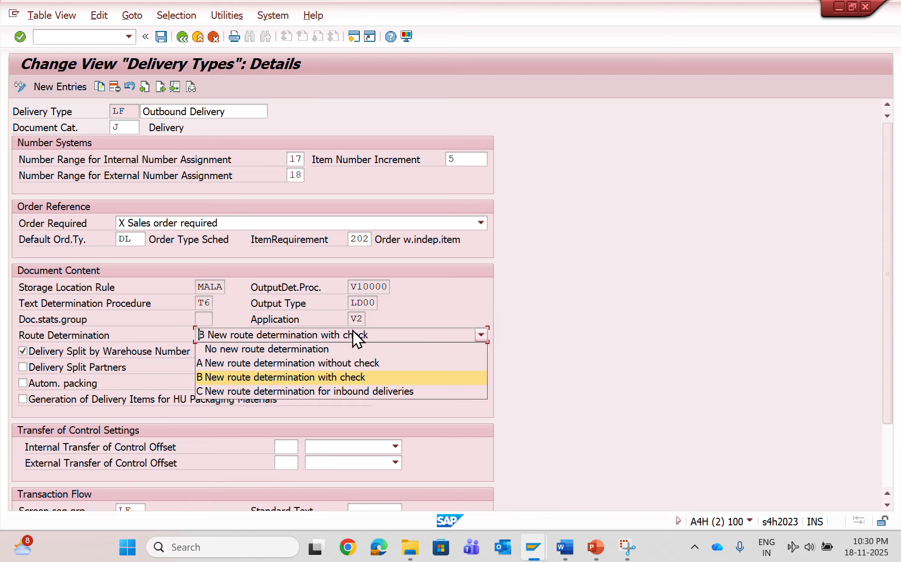
left_click(363, 285)
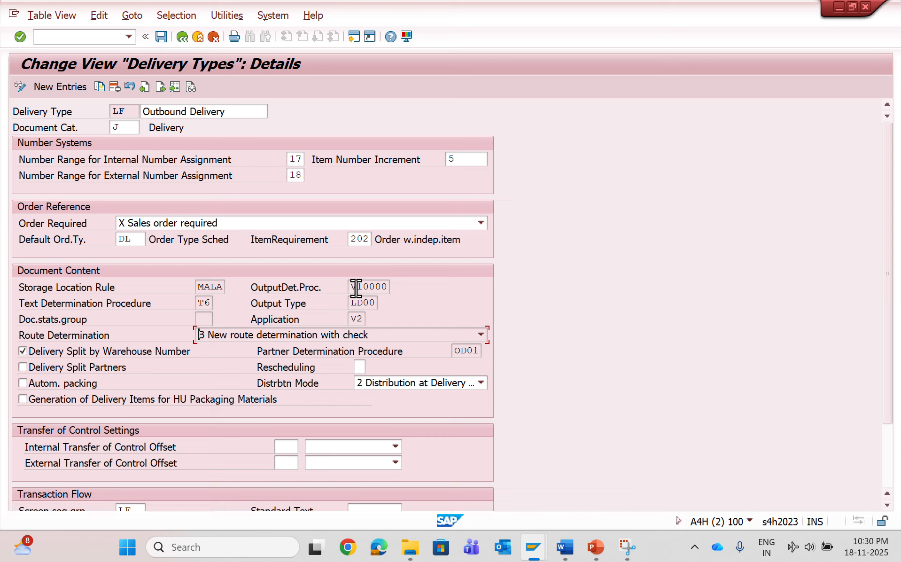
left_click(352, 303)
left_click(229, 336)
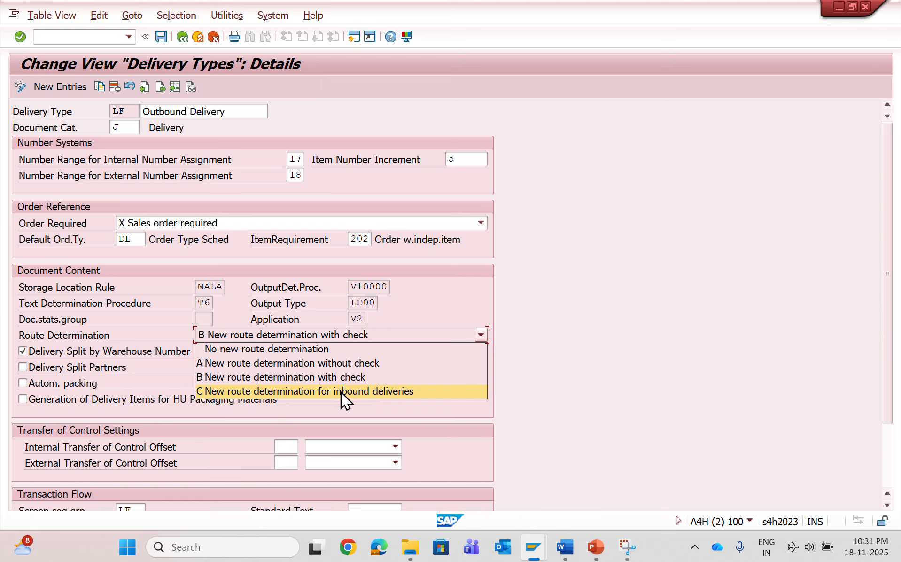
left_click(504, 297)
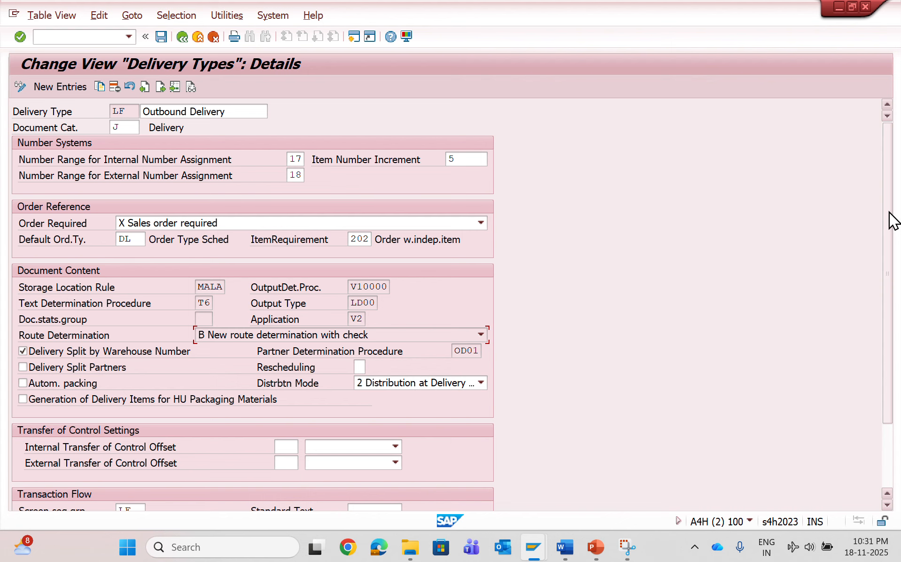
Examine the available rescheduling and distribution mode options of delivery type LF.
left_click_drag(890, 221, 891, 267)
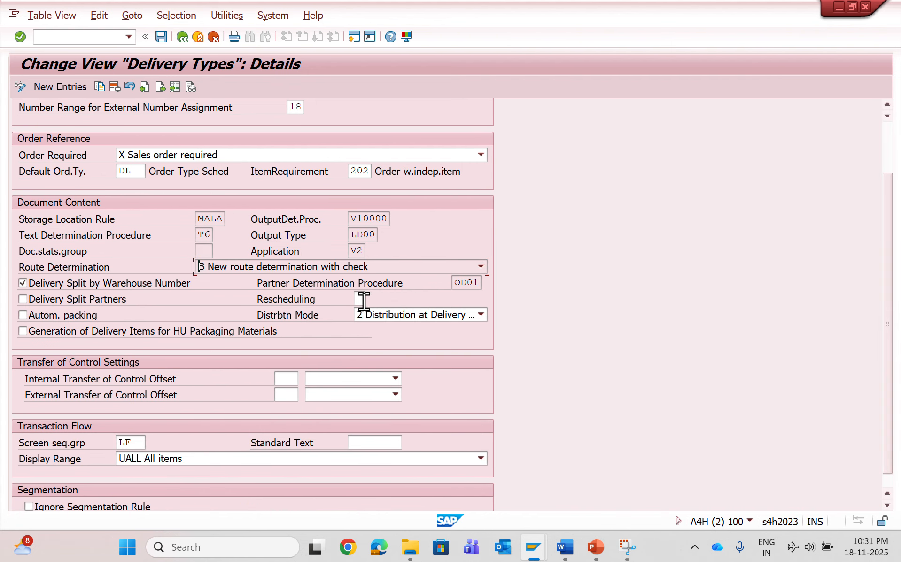
left_click(364, 301)
left_click(372, 301)
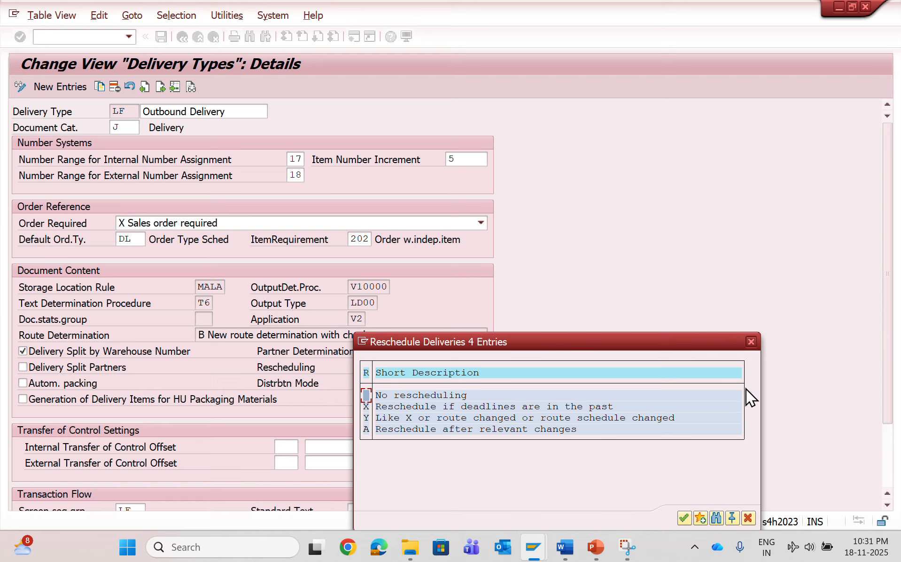
left_click(751, 342)
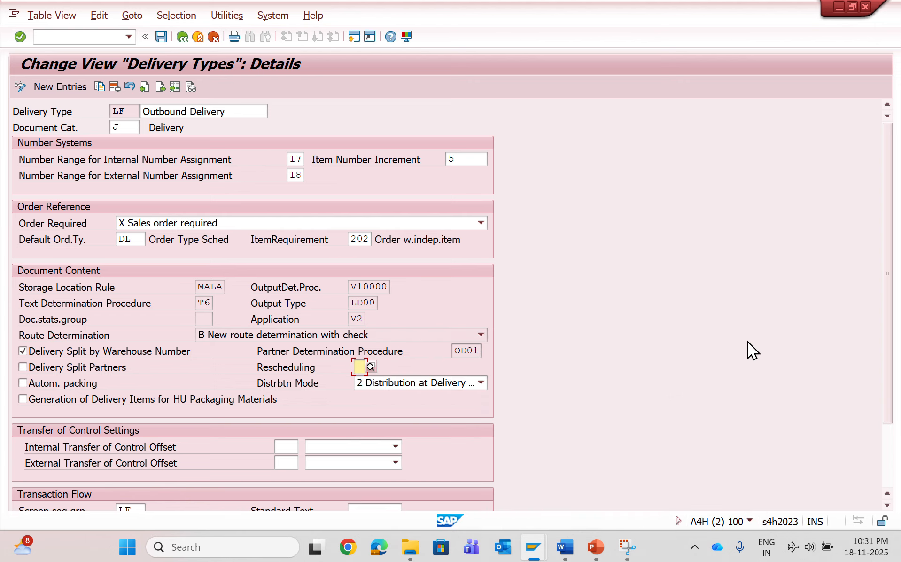
scroll(892, 324, "down", 2)
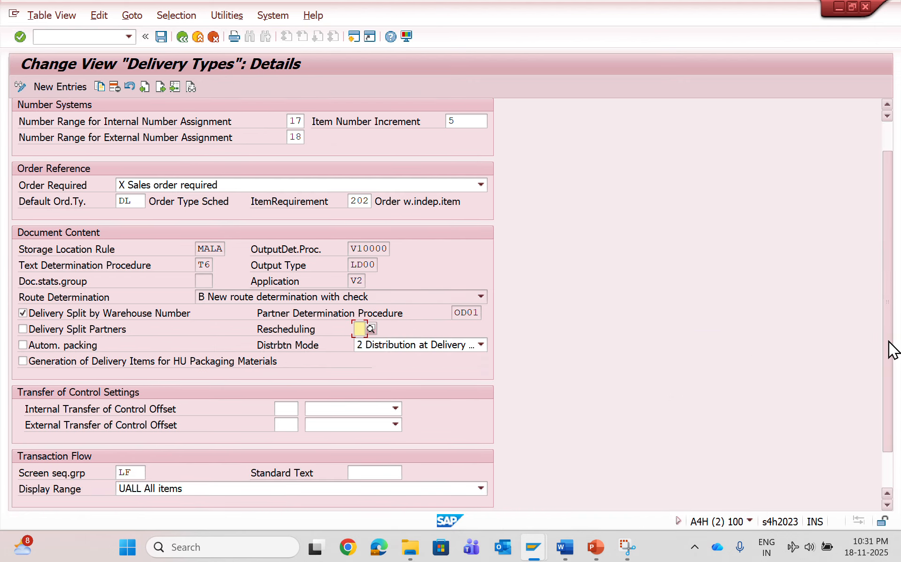
left_click(466, 340)
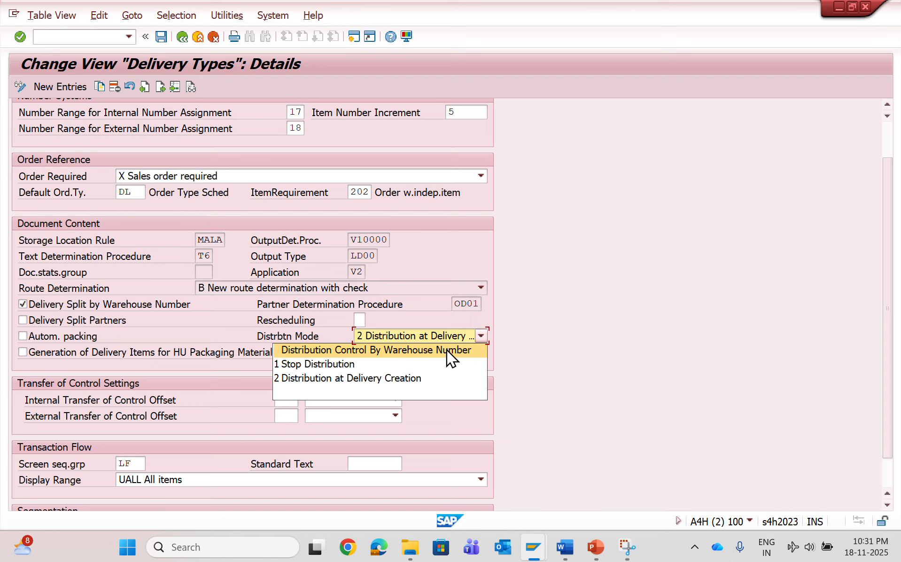
left_click(612, 307)
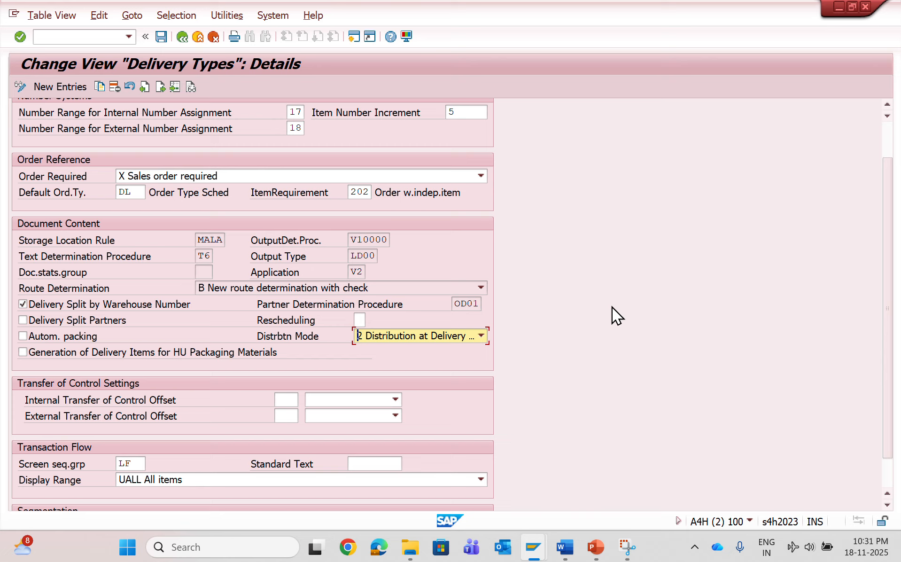
Examine the screen sequence group values for delivery type LF, and go back to the delivery types overview.
left_click_drag(890, 288, 891, 337)
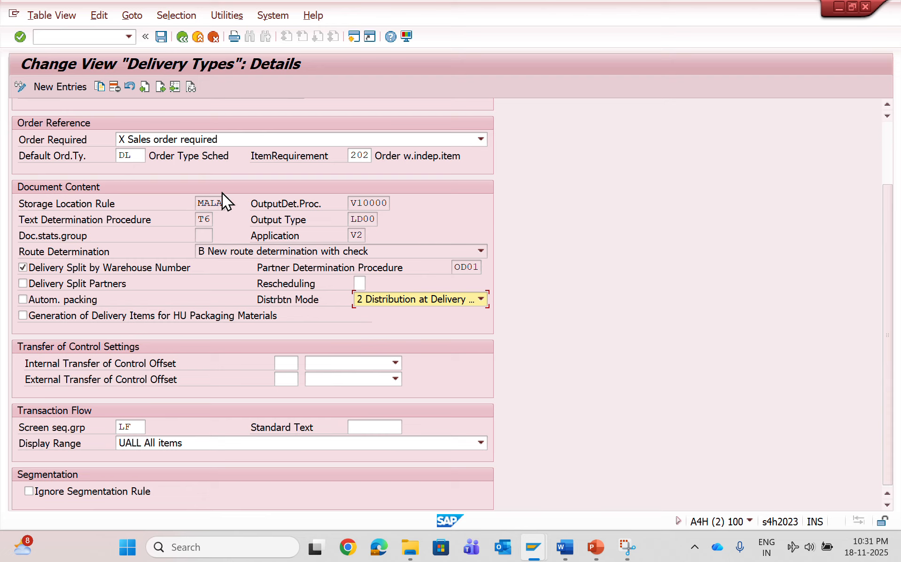
left_click(136, 428)
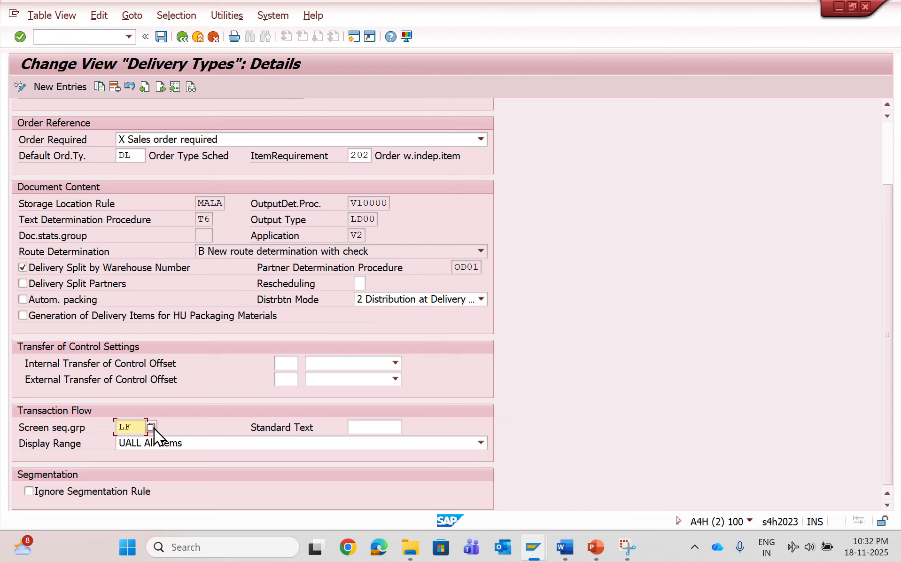
left_click(151, 427)
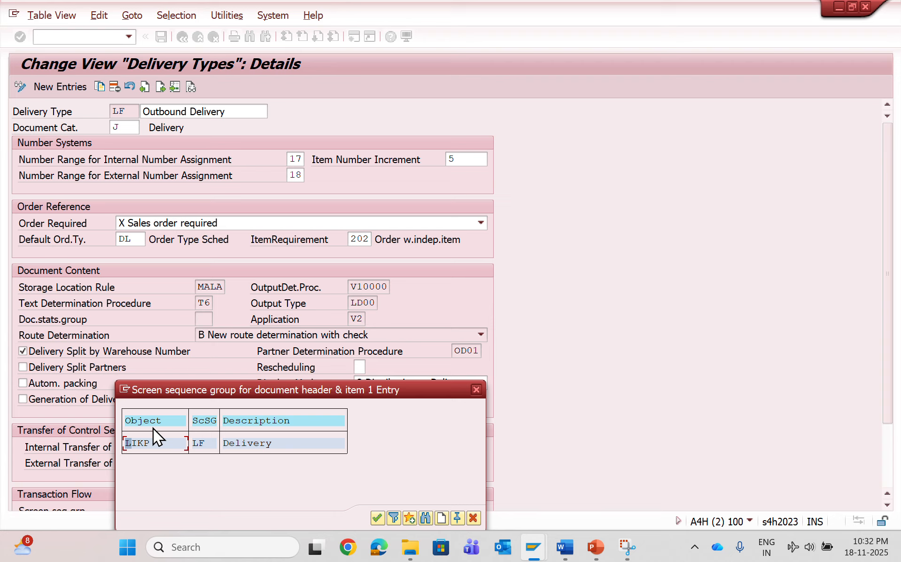
left_click(476, 389)
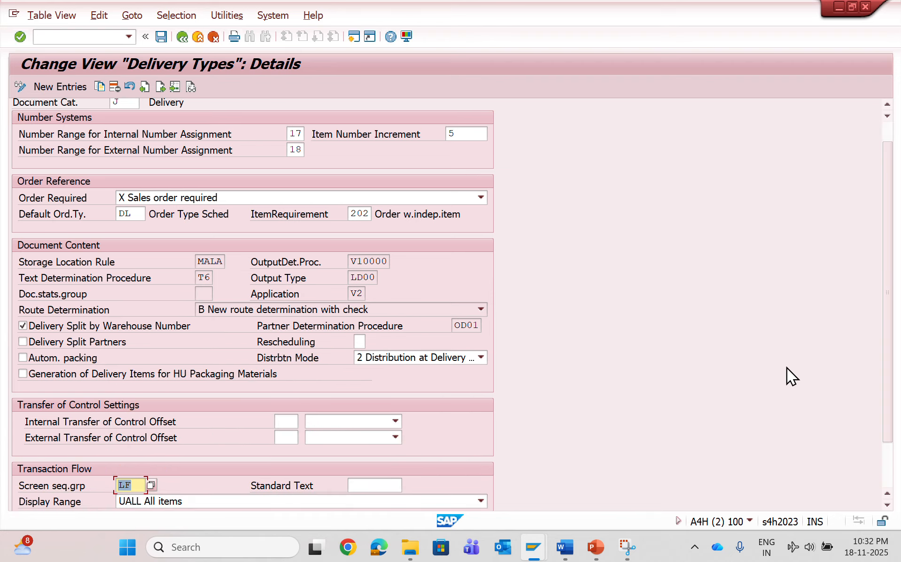
left_click_drag(891, 318, 885, 198)
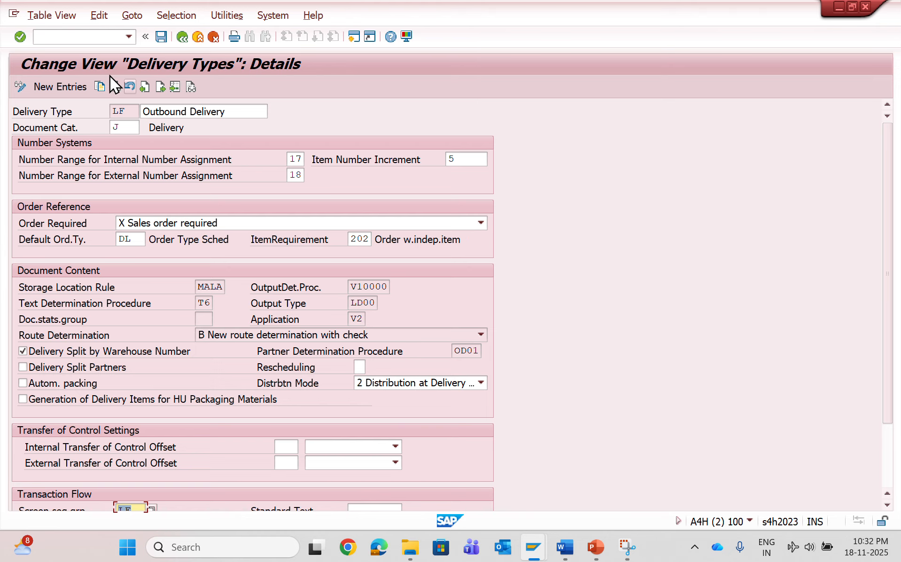
left_click(183, 37)
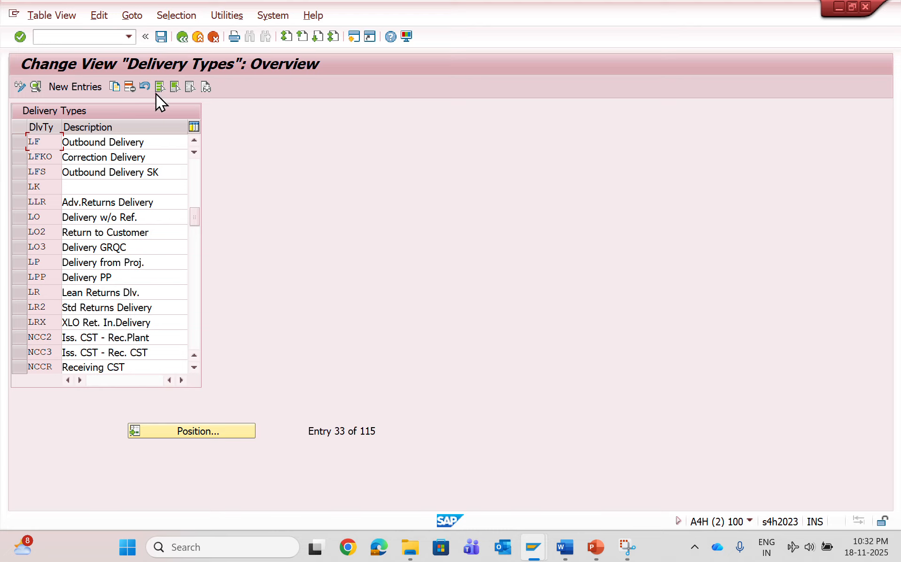
Copy delivery type LF as new delivery type SF with the description "Outbound Delivery sa".
left_click(22, 143)
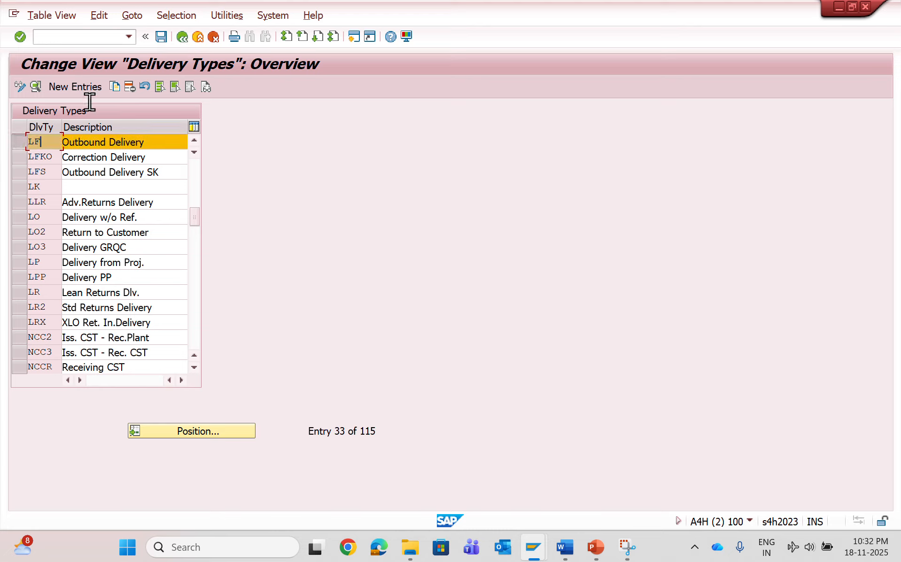
left_click(115, 92)
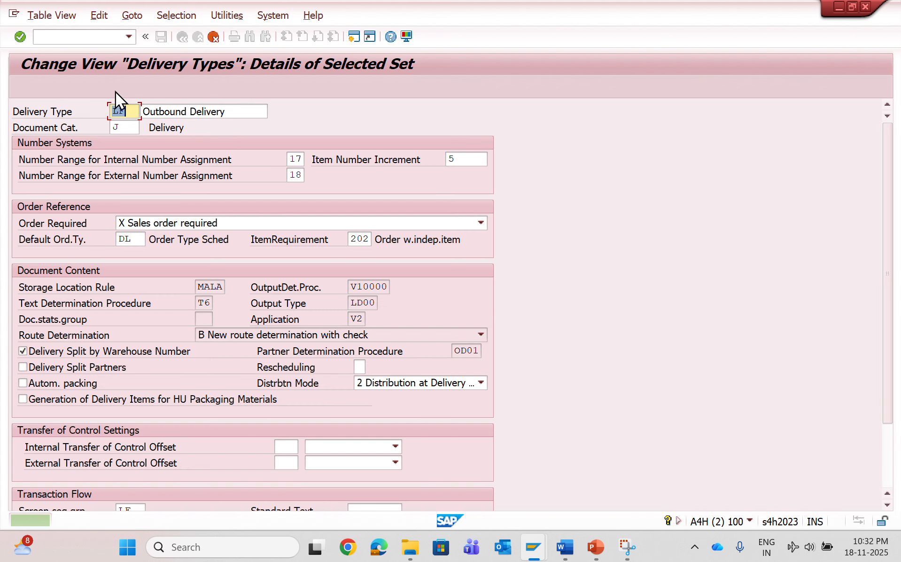
double_click(124, 111)
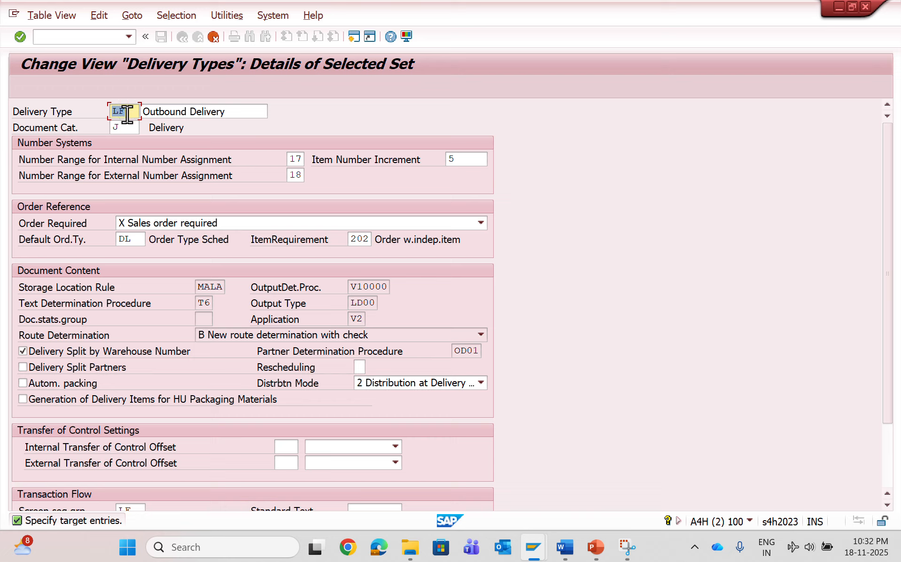
left_click(129, 113)
key("BackSpace")
key("BackSpace")
type("sf")
left_click(242, 115)
type("s")
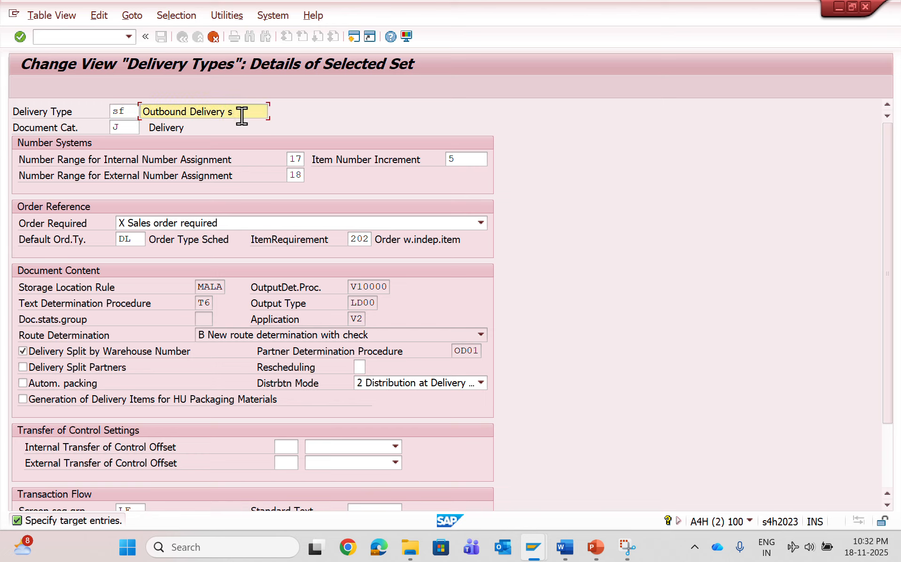
type("a")
Confirm the copied delivery type SF and mark it as relevant for copying control.
key("ctrl+s")
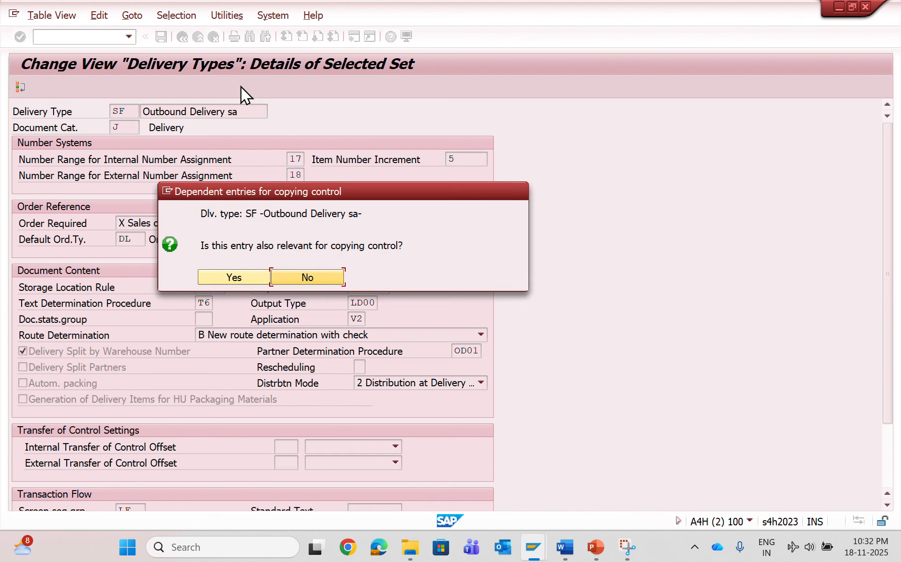
left_click(239, 278)
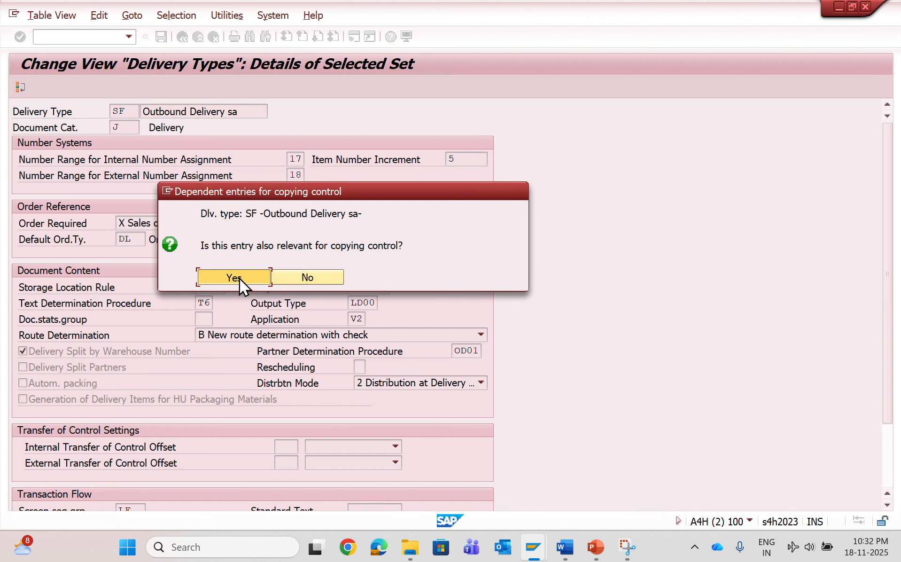
key("Return")
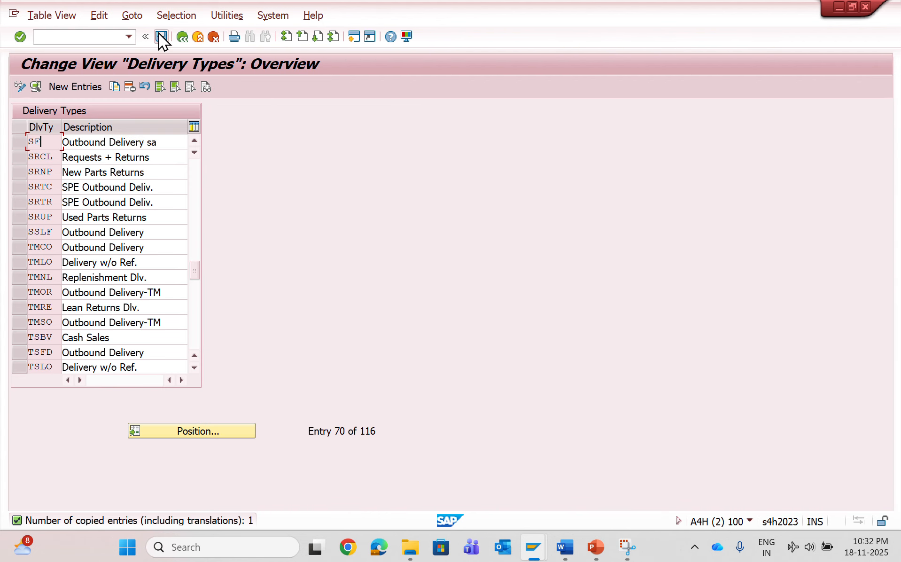
Save delivery type SF to the proposed customizing request and close the list of dependent entries.
left_click(160, 36)
left_click(285, 239)
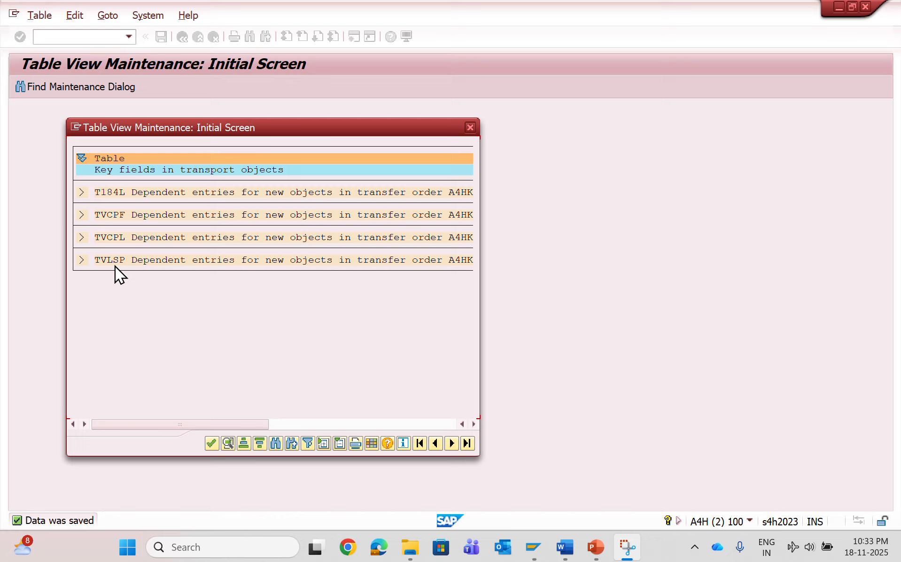
left_click(210, 444)
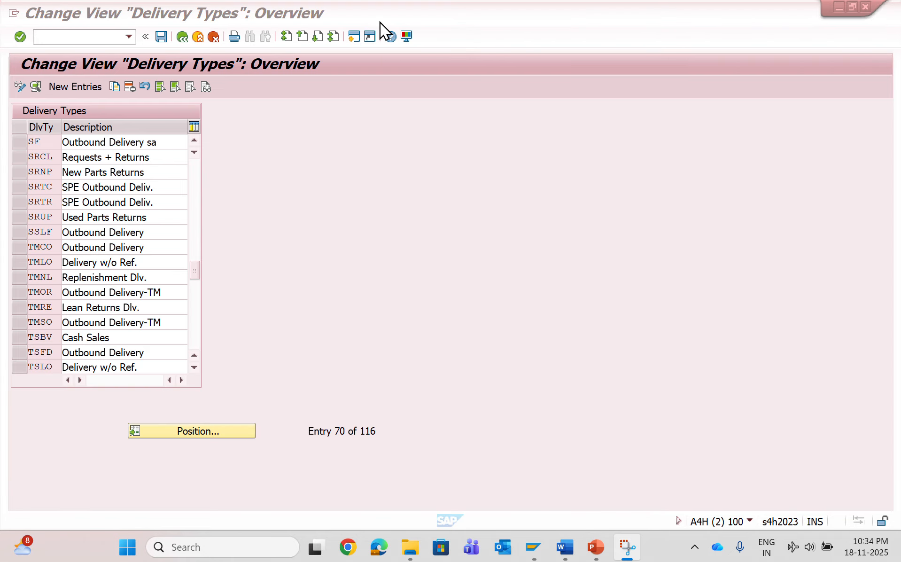
left_click(335, 247)
left_click_drag(48, 141, 1, 141)
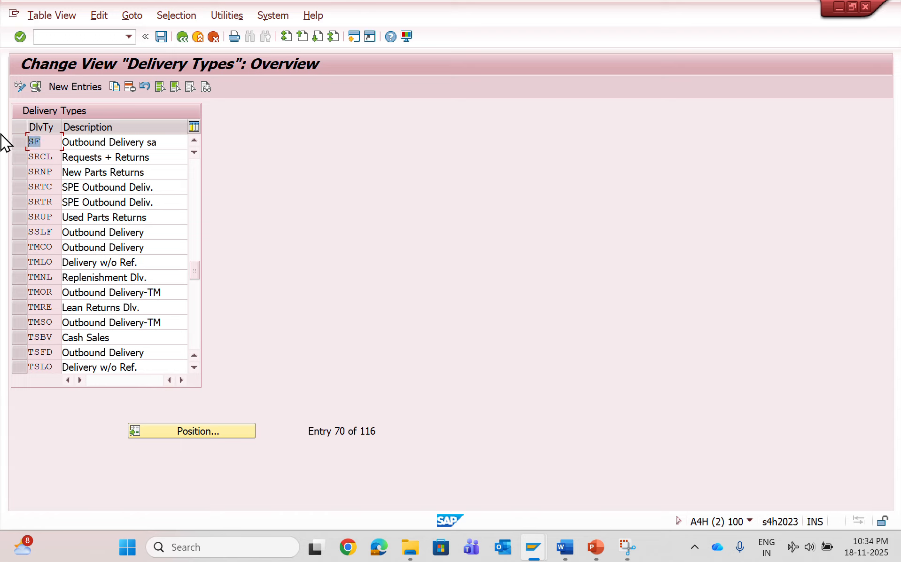
Go to transaction VOV8 and open the details of sales document type SAOR.
left_click(69, 36)
type("/nvov8")
key("Return")
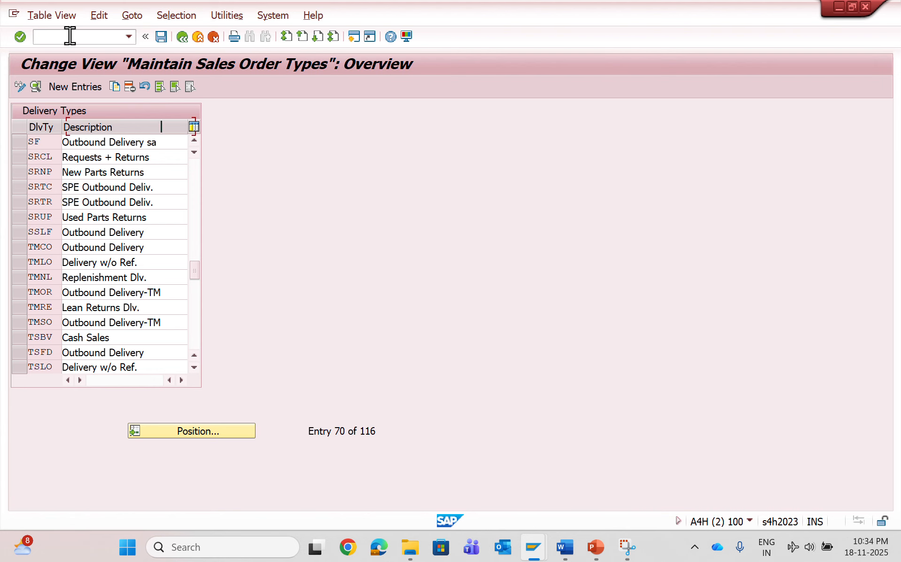
left_click(91, 489)
type("saor")
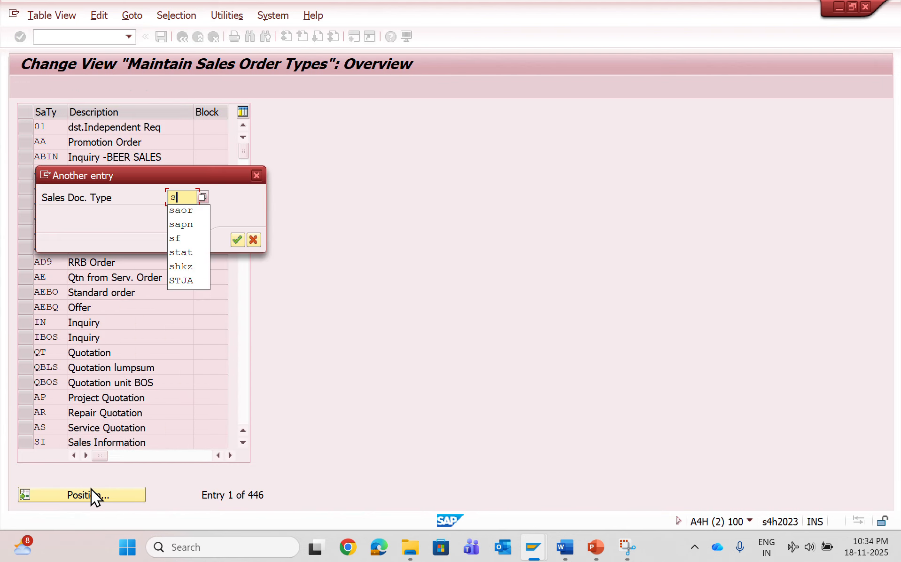
key("Return")
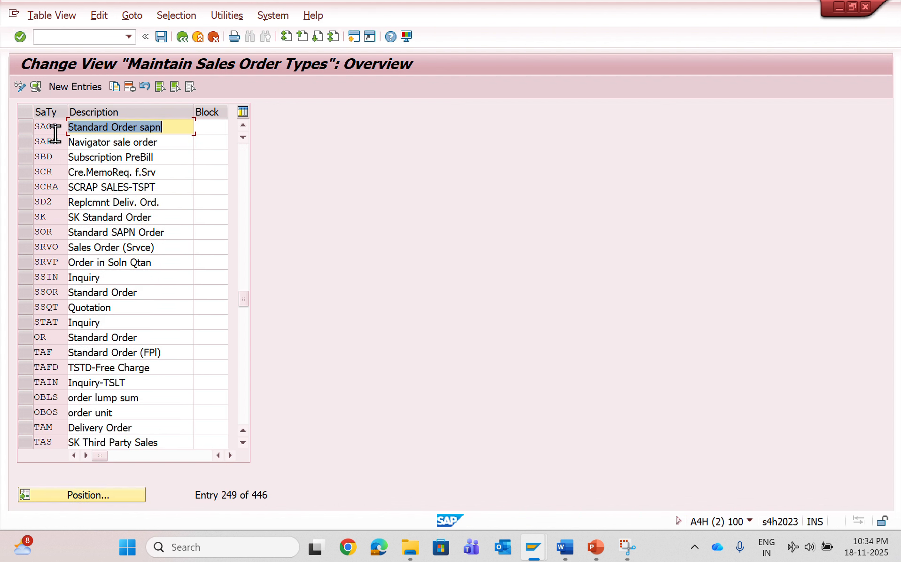
double_click(56, 128)
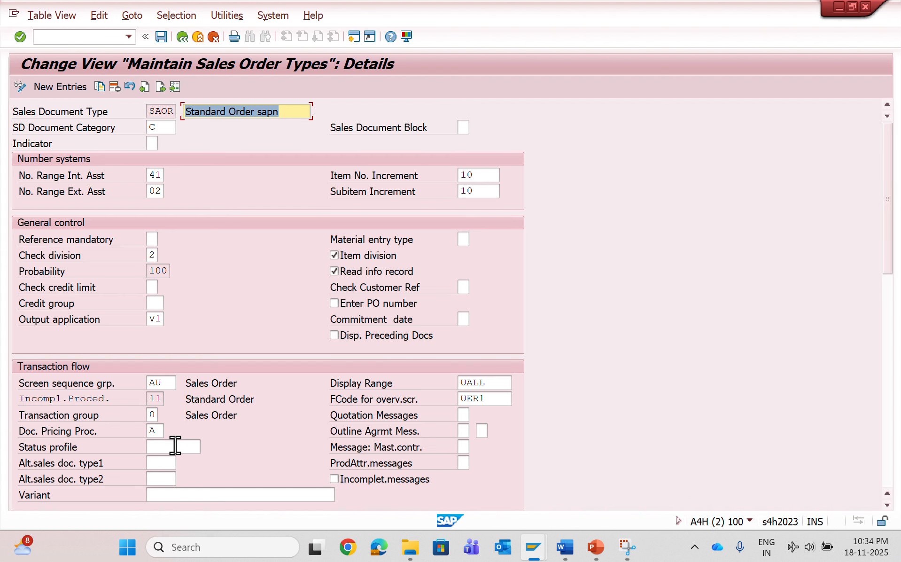
Set the shipping delivery type of sales document type SAOR to SF and save it to the proposed customizing request.
left_click_drag(887, 238, 888, 332)
double_click(160, 367)
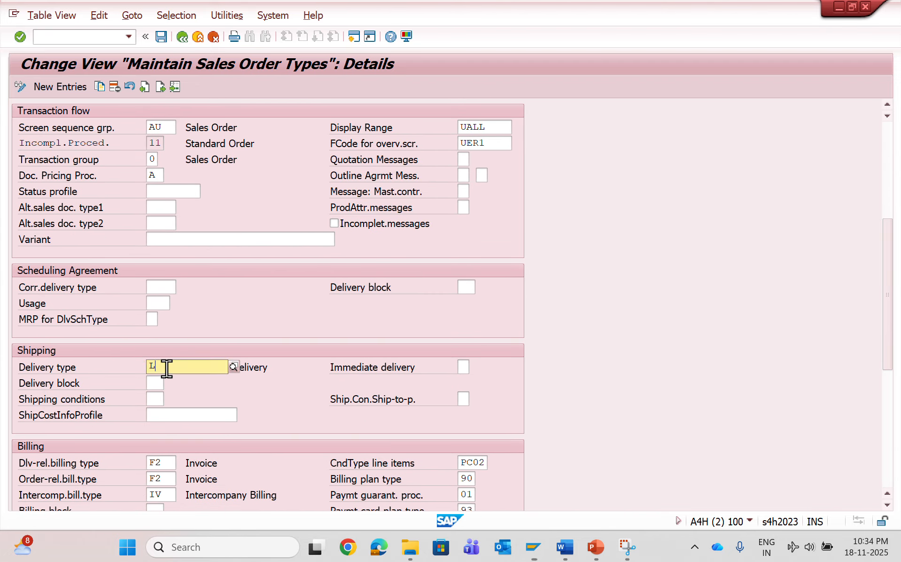
type("sf")
key("Return")
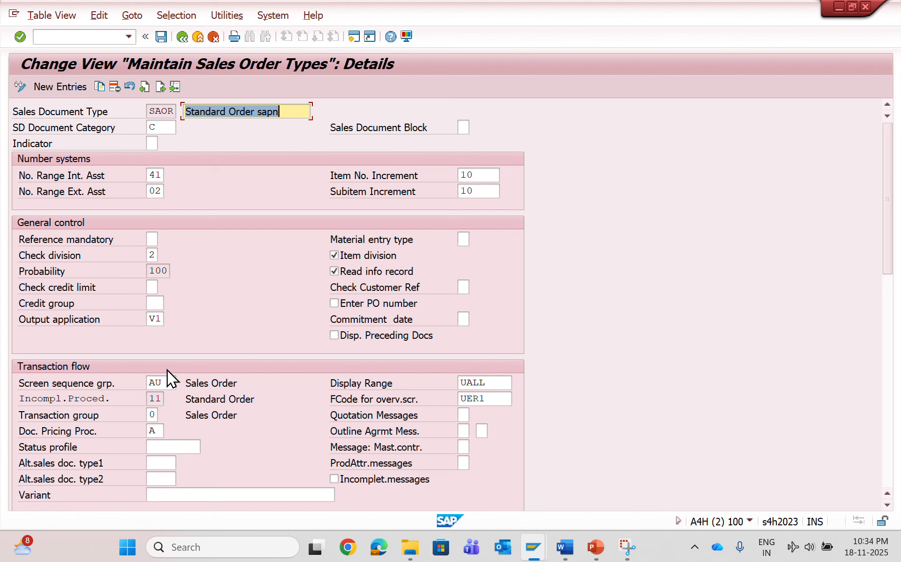
left_click_drag(887, 252, 887, 364)
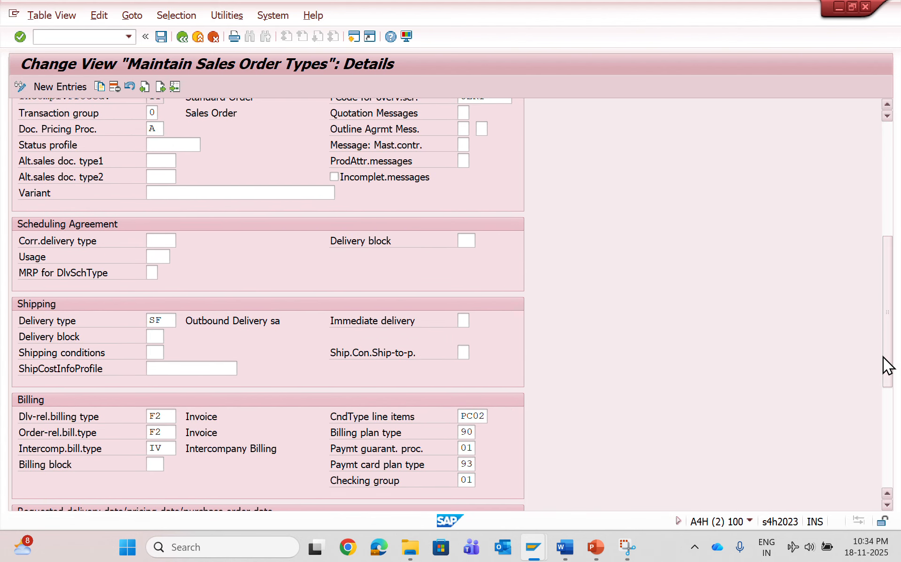
double_click(172, 321)
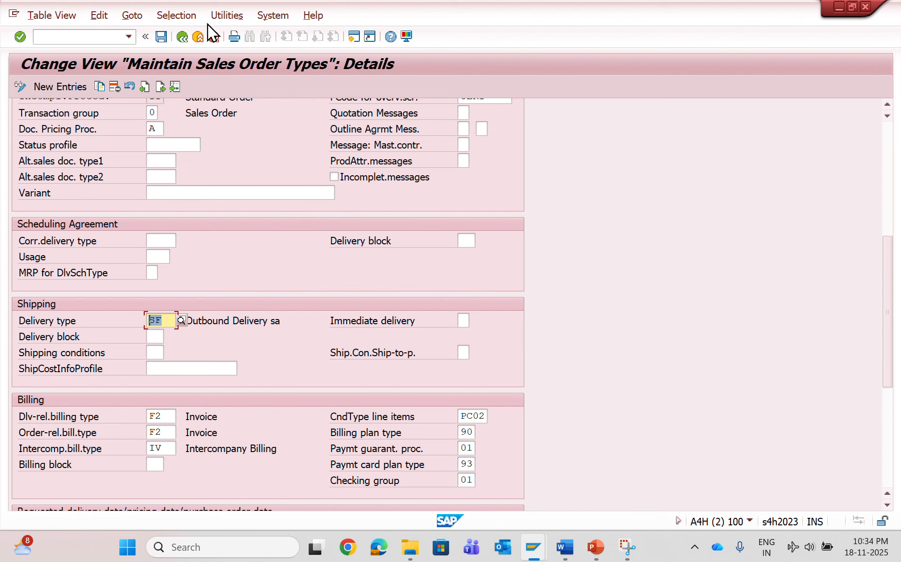
left_click(161, 40)
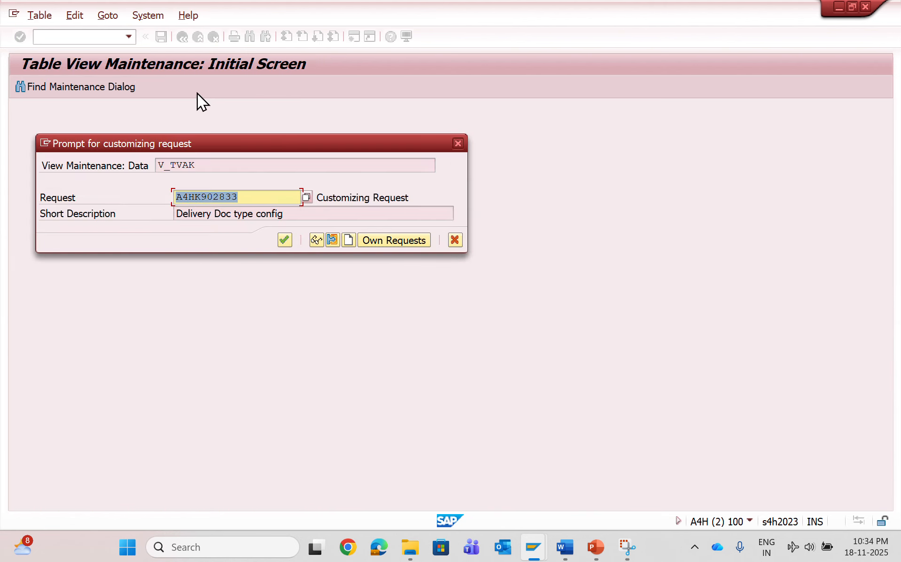
left_click(284, 241)
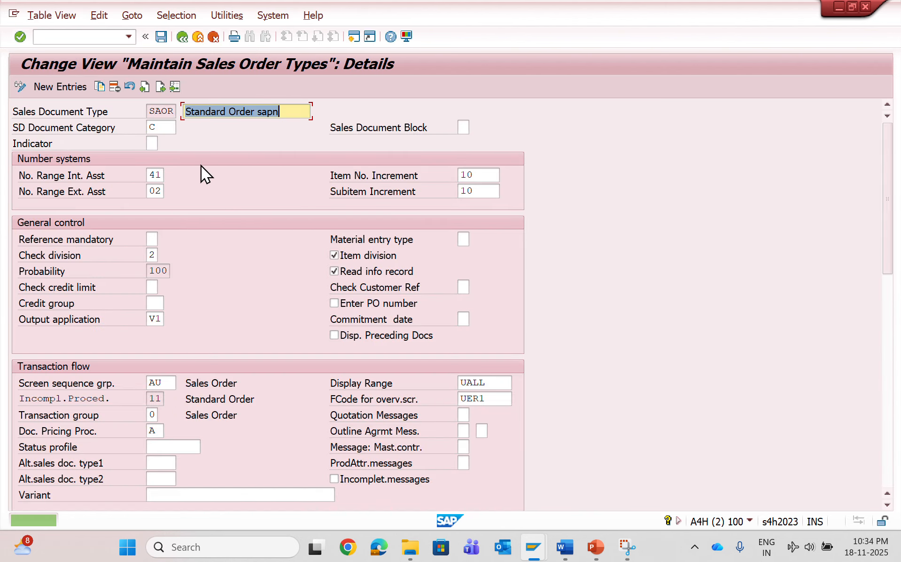
Go to transaction VA01 and start a sales order of type SAOR for sales organization SAPN, channel FI and division FI.
left_click(93, 36)
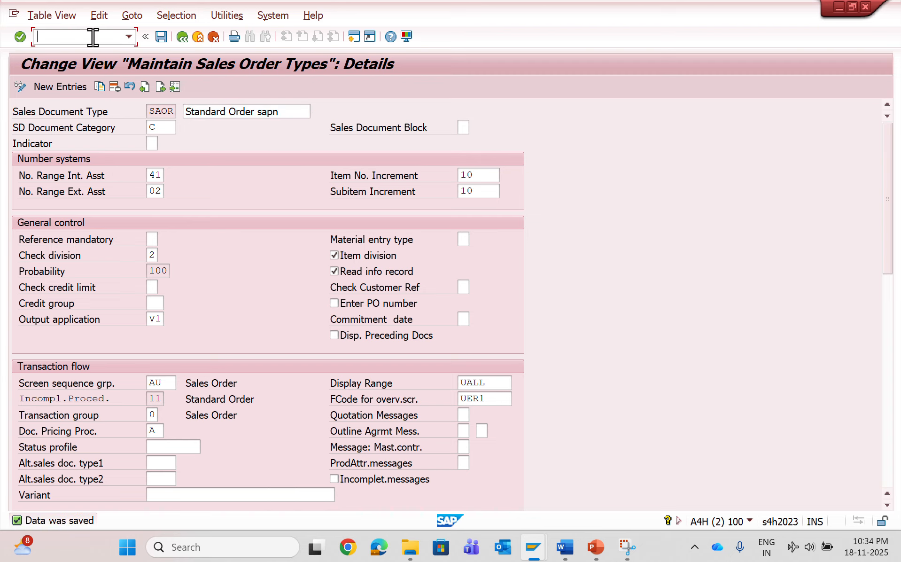
type("/nva01")
key("Return")
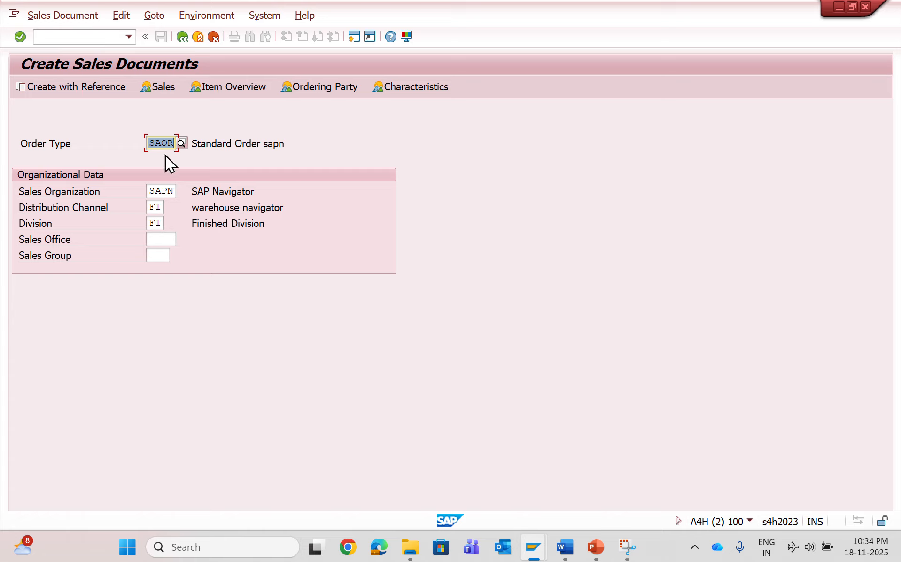
key("Return")
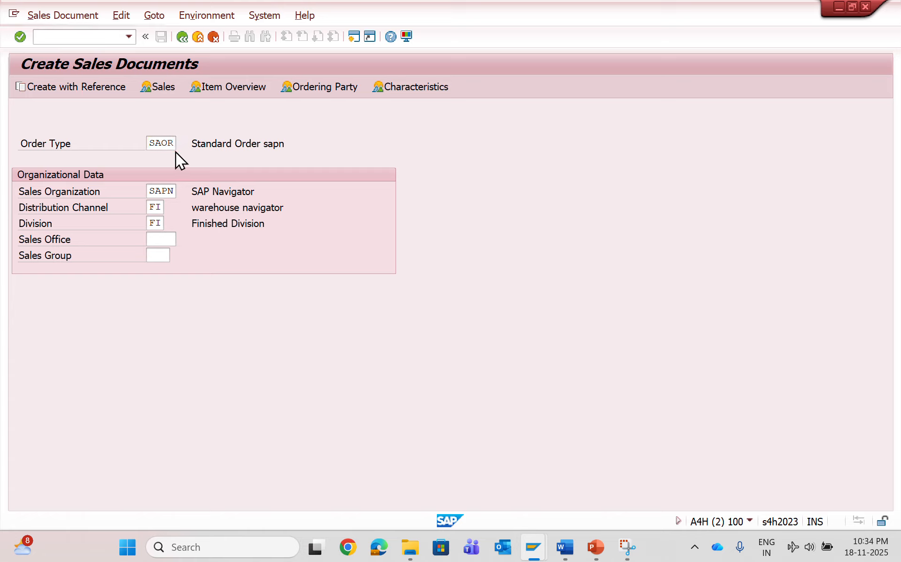
Enter the customer as sold-to party and dg as customer reference in the sales order header.
key("Down")
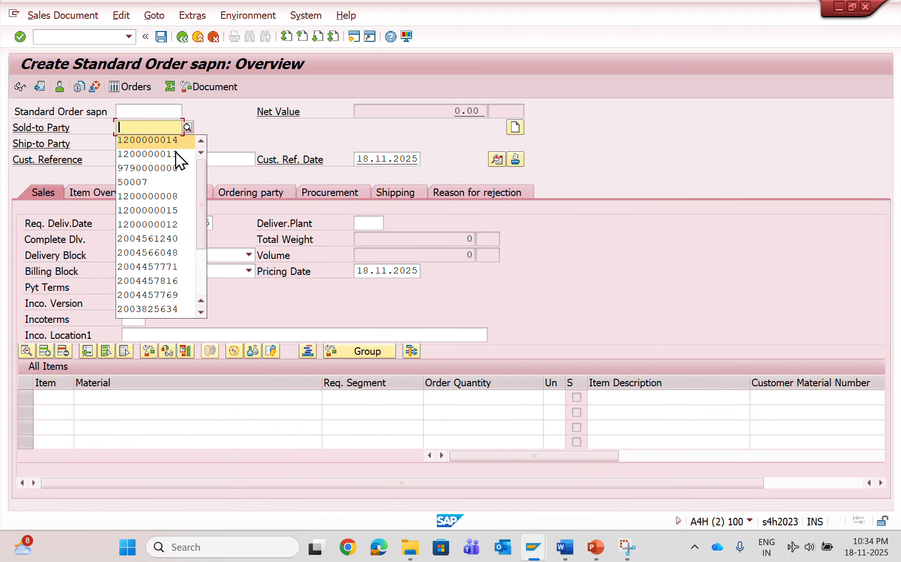
key("Return")
key("Return")
type("dg")
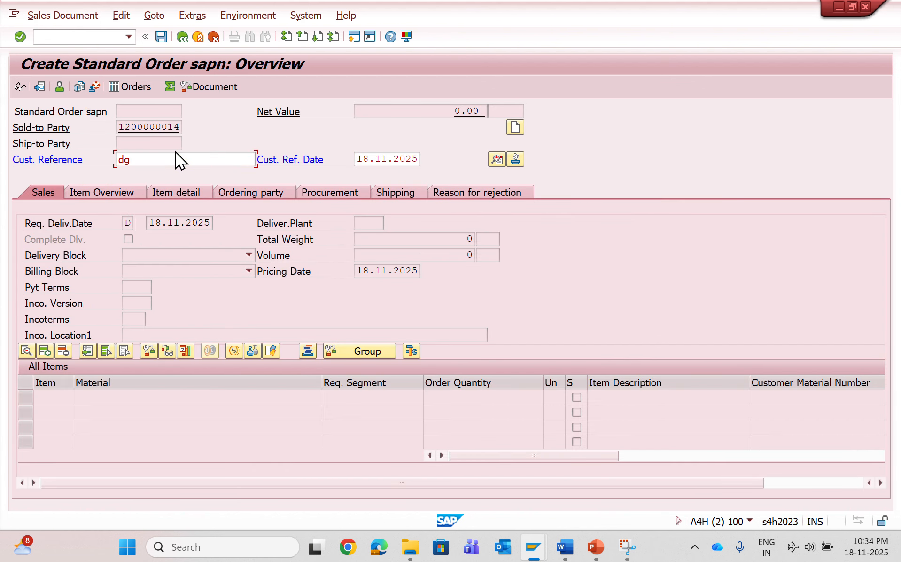
key("Return")
Add an order item for material AC_1.5TON with a quantity of 1.
key("Down")
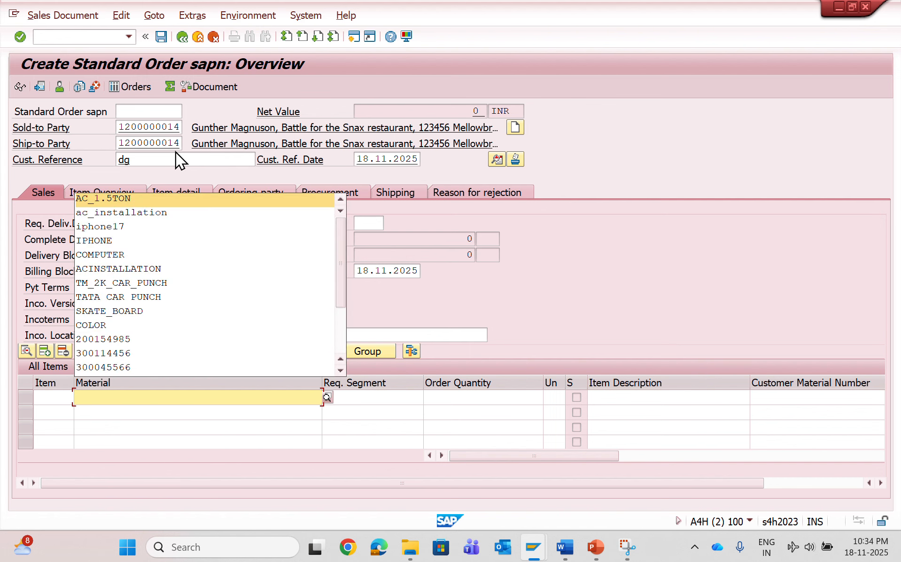
key("Return")
key("Tab")
key("Tab")
type("1")
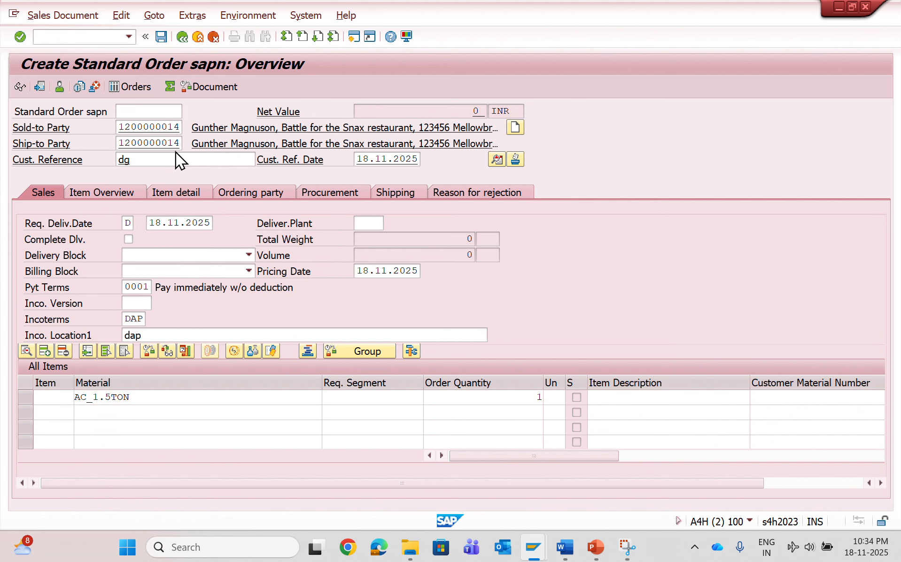
key("Return")
key("Return")
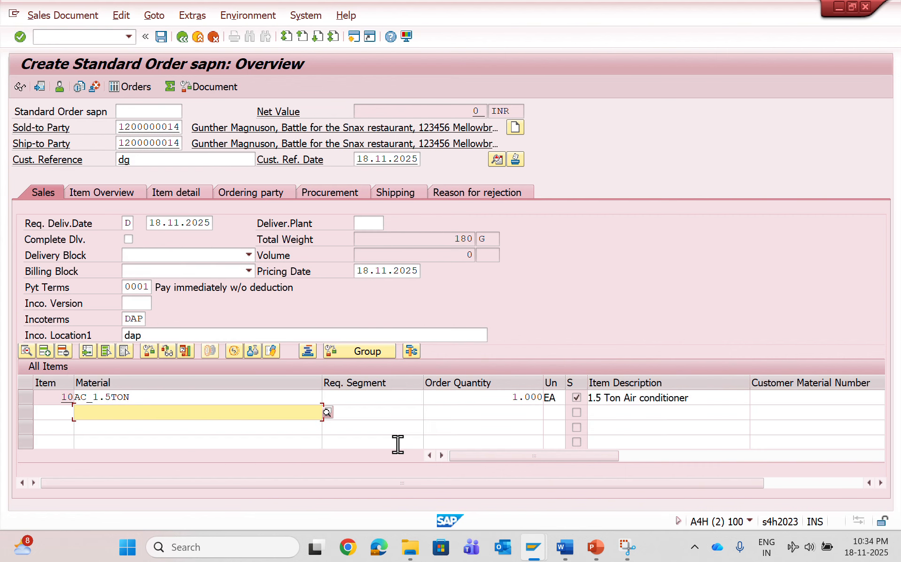
Set the confirmed quantity to 1 in the first schedule line of item 10.
double_click(225, 397)
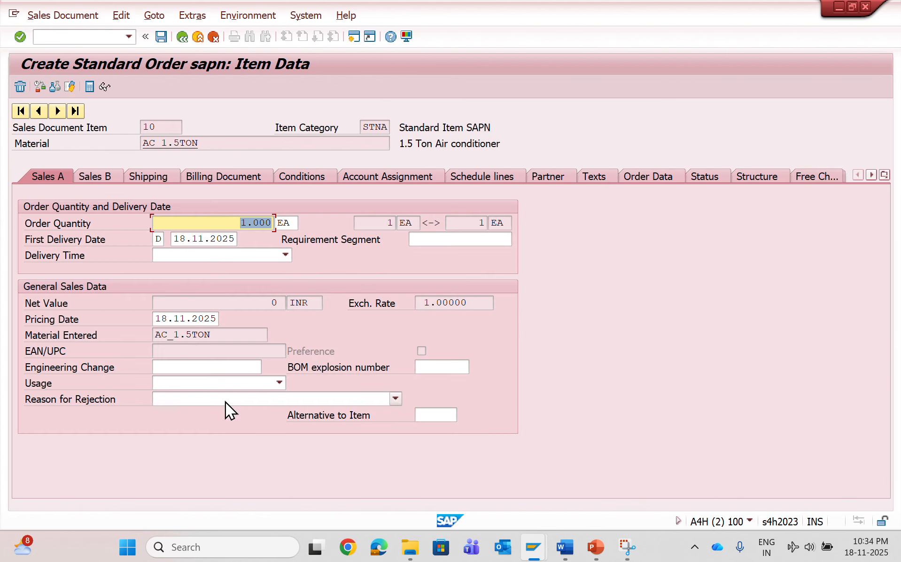
left_click(461, 177)
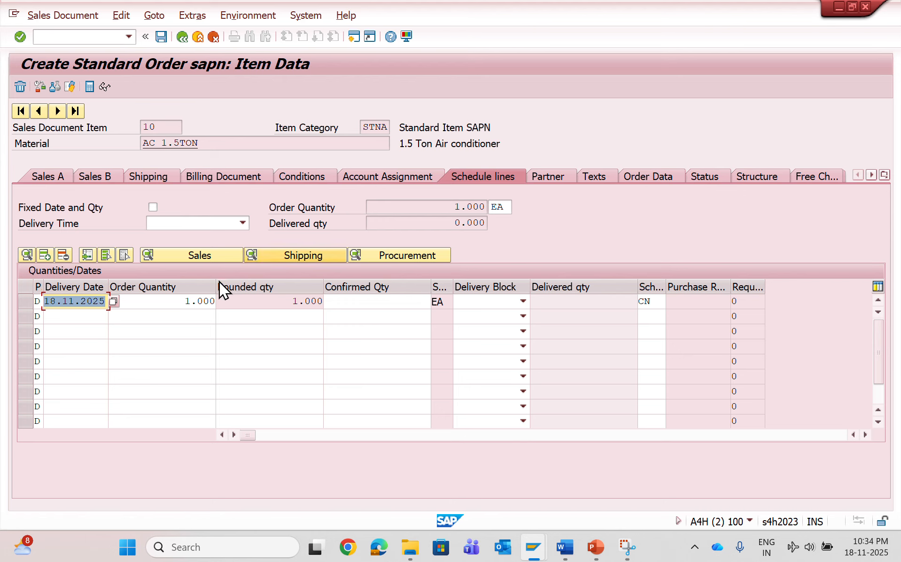
left_click(358, 301)
type("1")
key("Return")
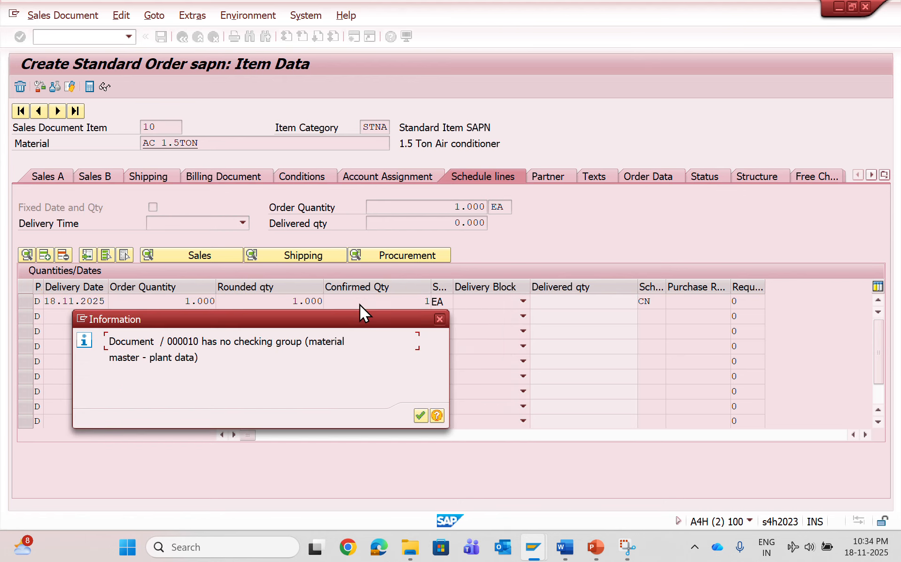
key("Return")
Open the order's incompletion log, select all missing schedule line entries and start completing their data.
left_click(120, 16)
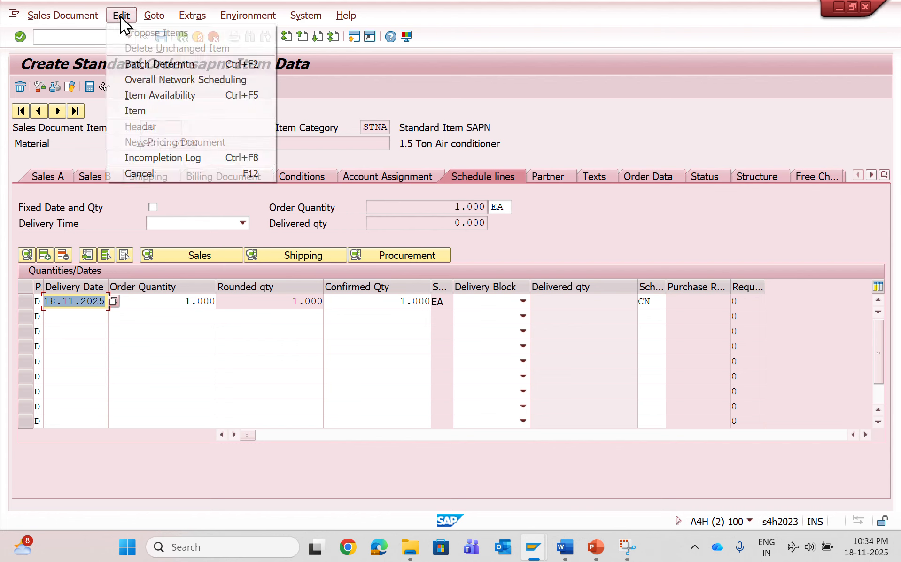
left_click(197, 160)
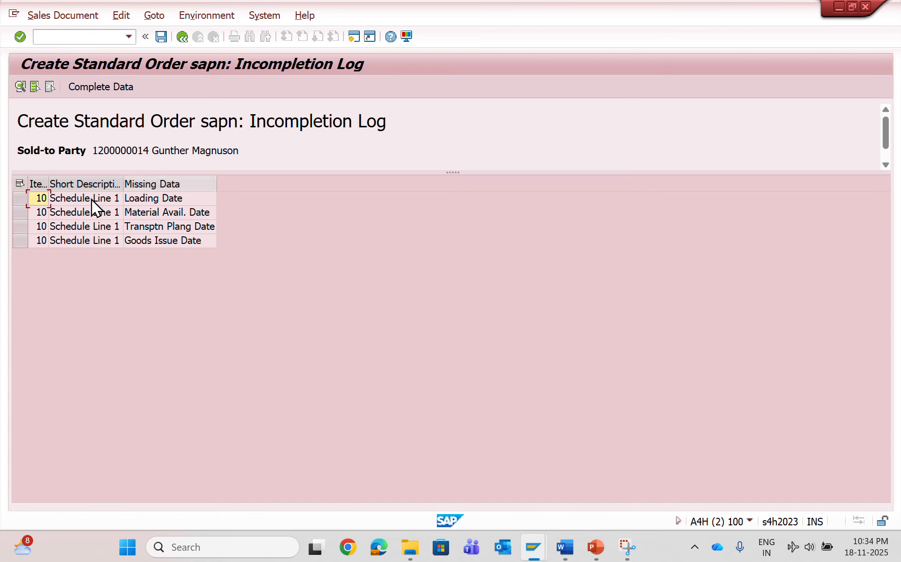
left_click(20, 184)
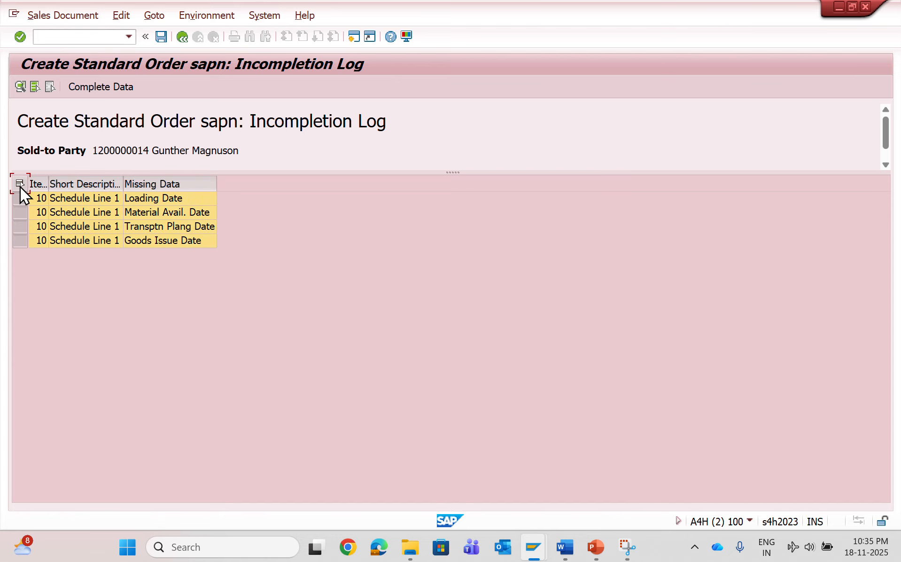
left_click(111, 91)
Copy the delivery date 18.11.2025 into the goods issue date and loading date of schedule line 1.
left_click(213, 238)
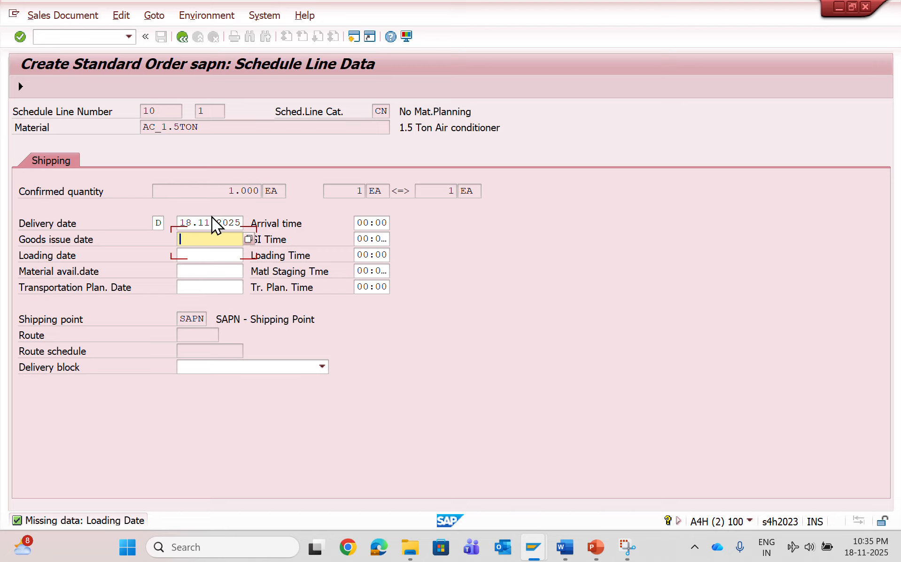
left_click(212, 222)
key("ctrl+a")
key("ctrl+c")
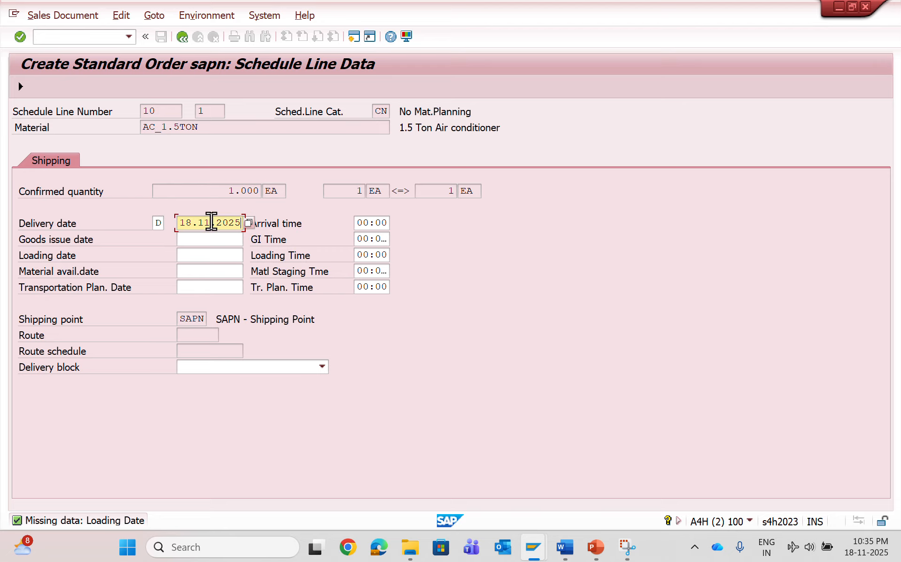
left_click(212, 238)
key("ctrl+v")
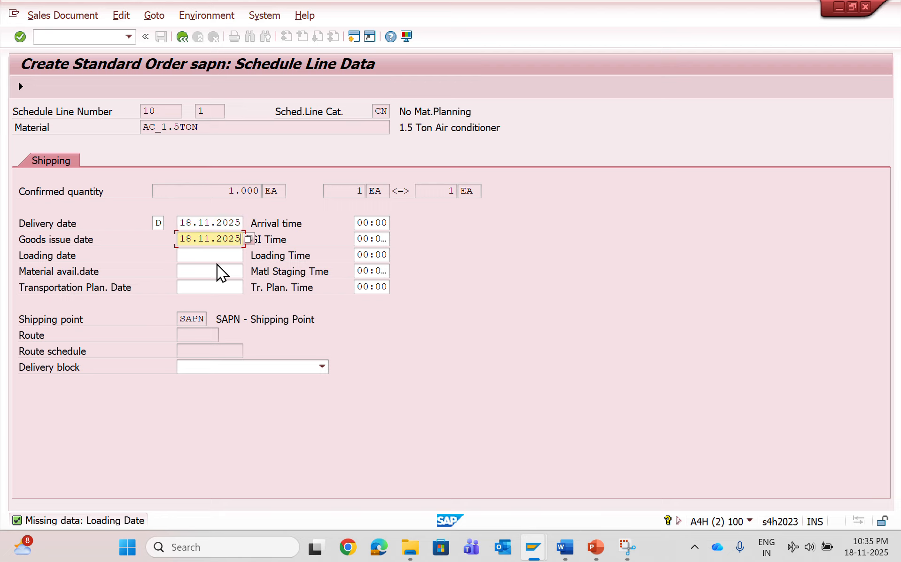
left_click(209, 254)
key("ctrl+v")
Set the material availability and transportation planning dates to 18.11.2025 and finish completing the missing data.
left_click(212, 272)
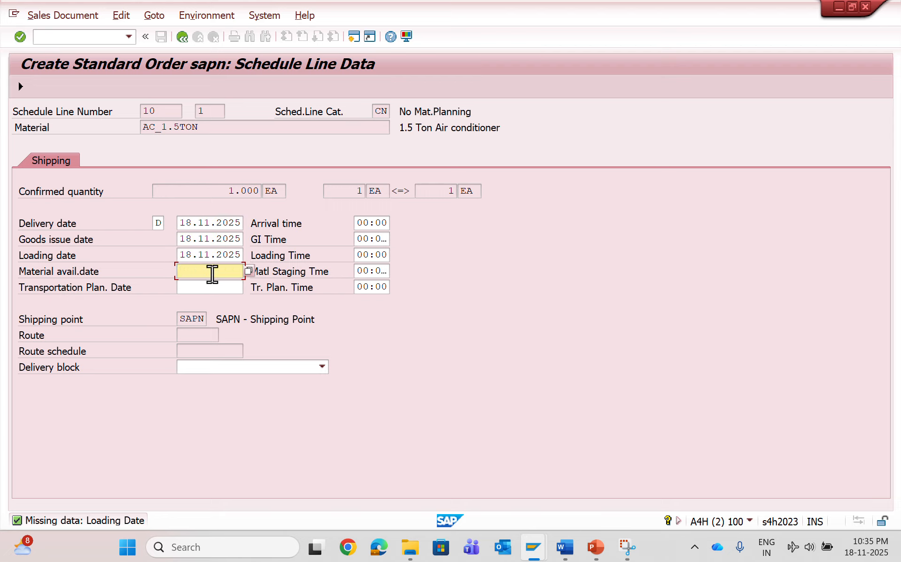
key("ctrl+v")
left_click(212, 288)
key("ctrl+v")
key("Return")
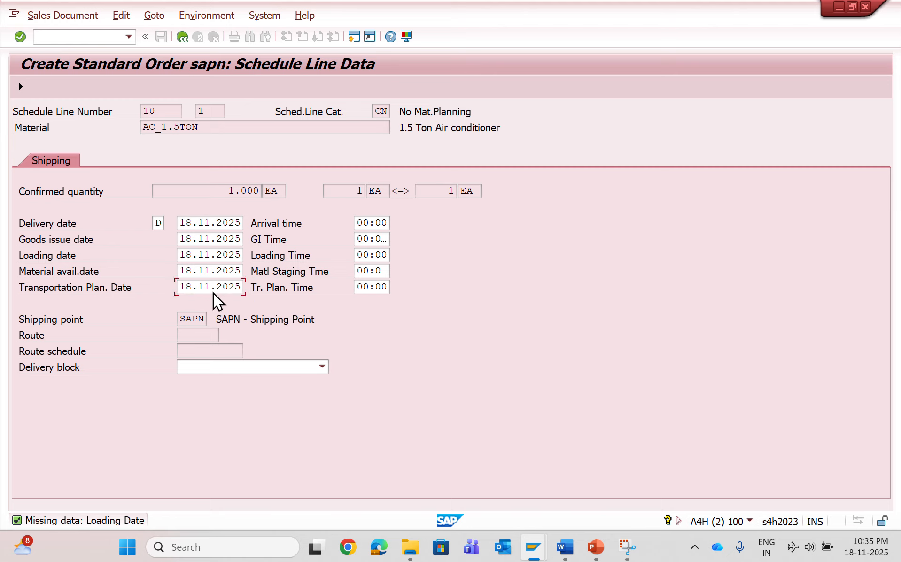
key("Return")
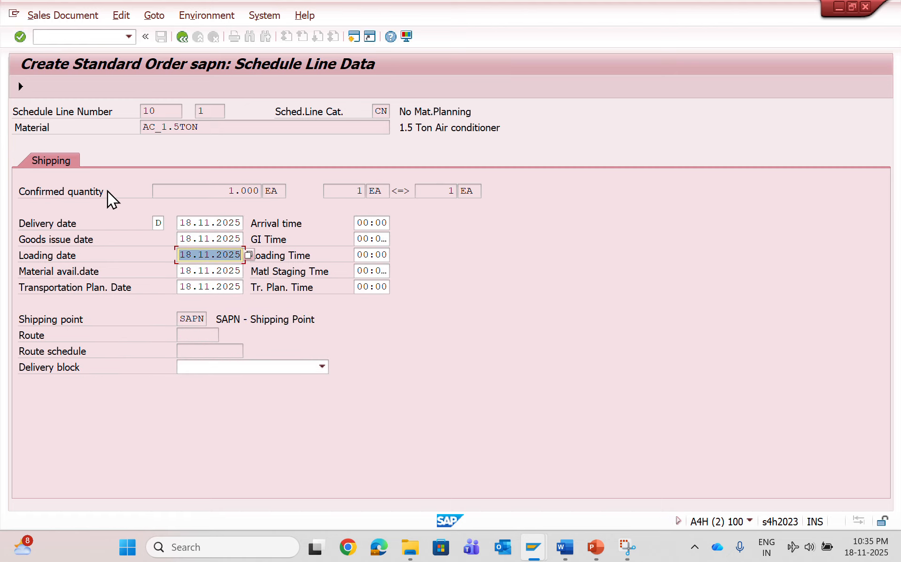
left_click(20, 85)
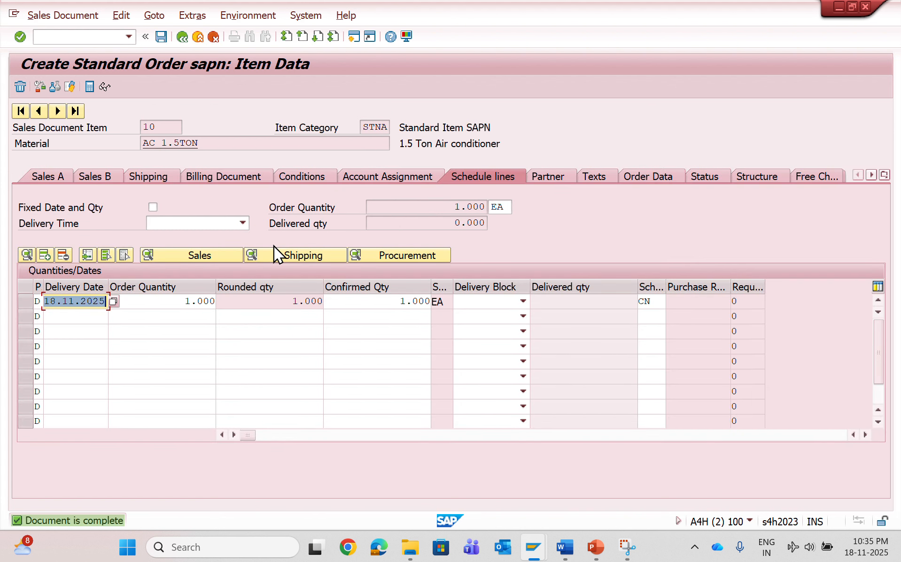
Add pricing condition SPR0 with an amount of 40000 to order item 10 and save the sales order.
left_click(307, 176)
type("s")
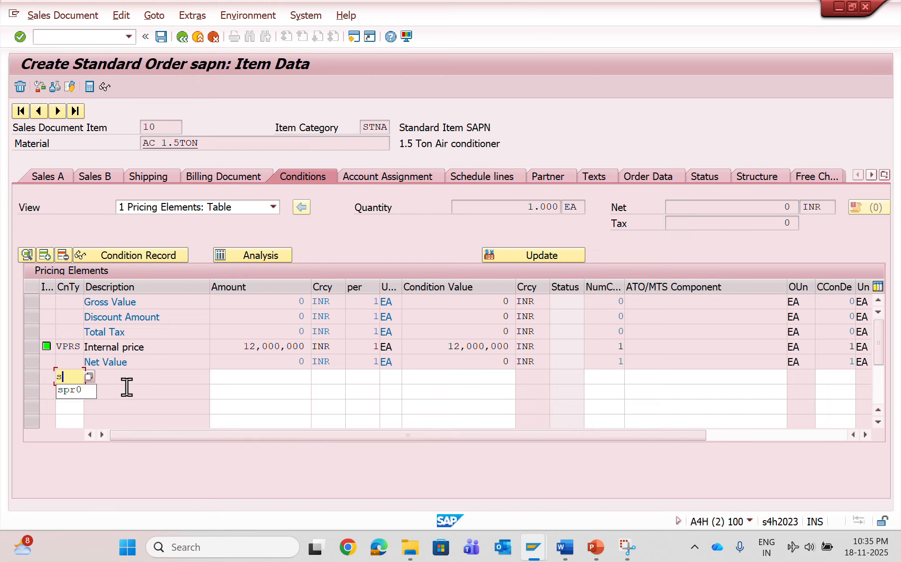
type("pr0")
key("Tab")
type("40000")
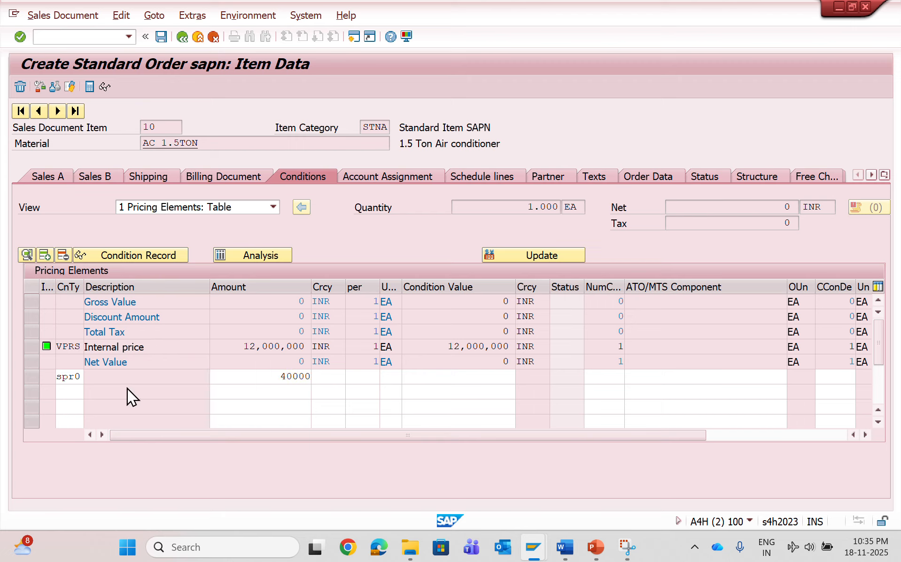
key("Return")
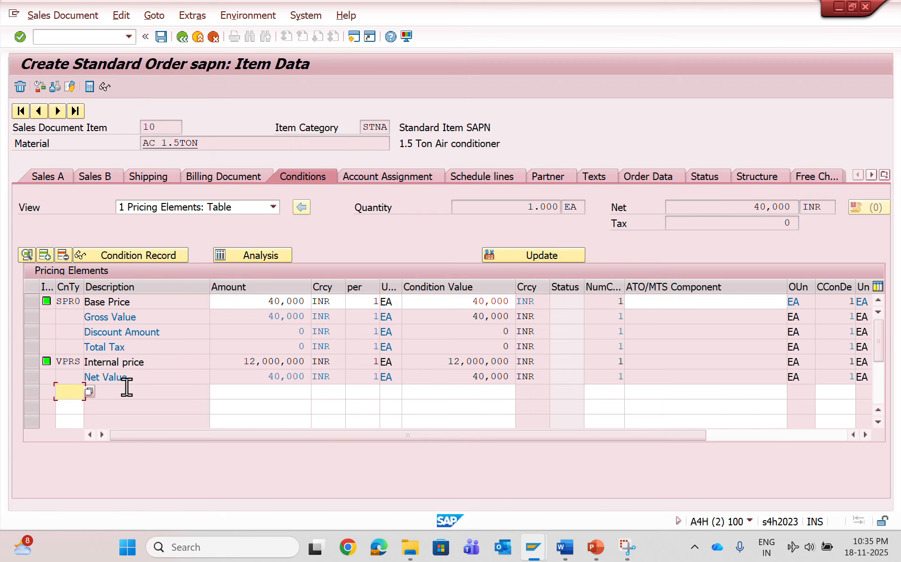
left_click(182, 39)
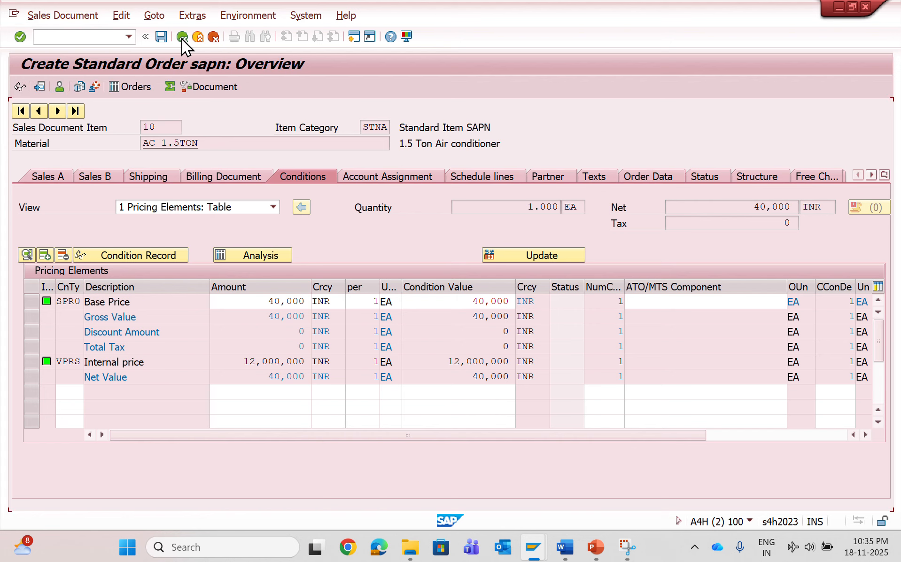
left_click(161, 37)
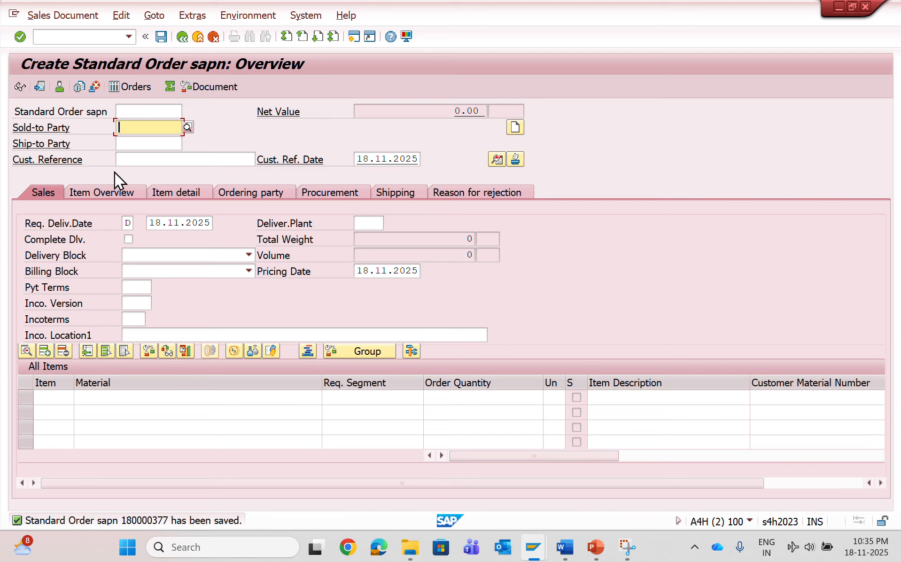
Go to transaction VL01N and start an outbound delivery for the saved sales order from shipping point SAPN.
left_click(83, 37)
type("/nvl01n")
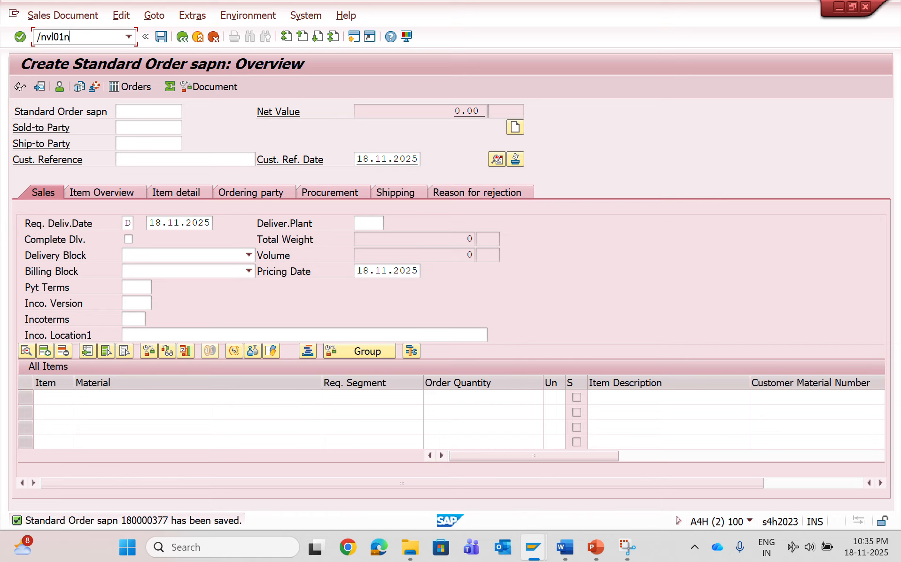
key("Return")
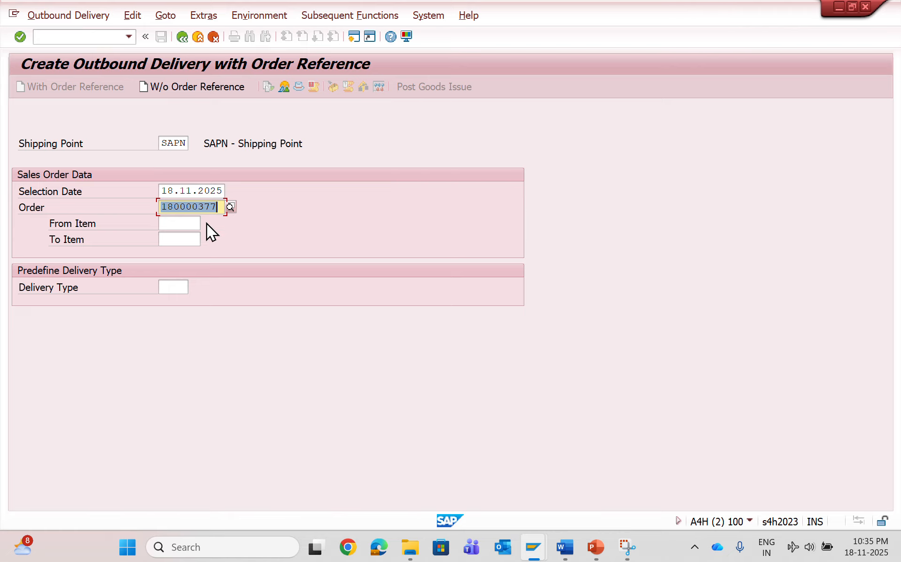
key("Return")
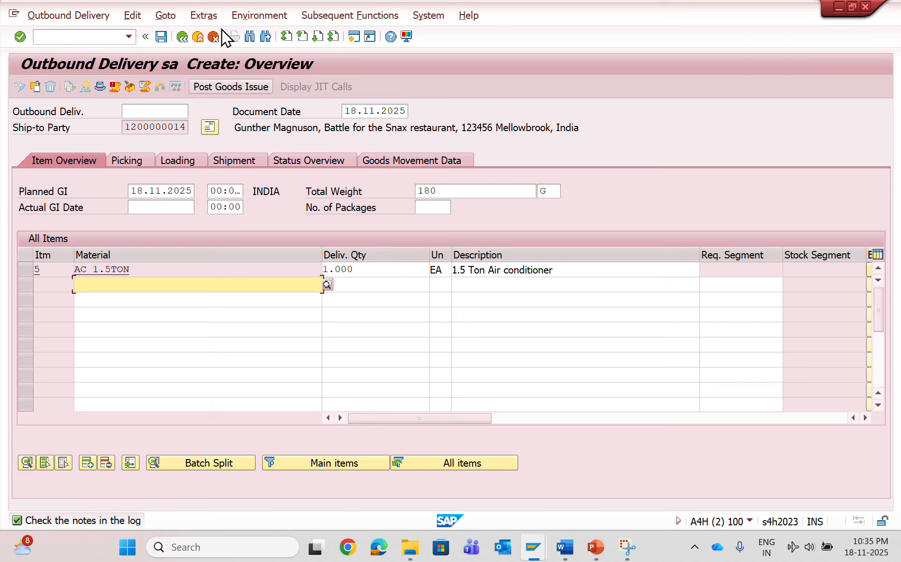
Check the delivery type in the administration data of the delivery header and return to the delivery overview.
left_click(161, 17)
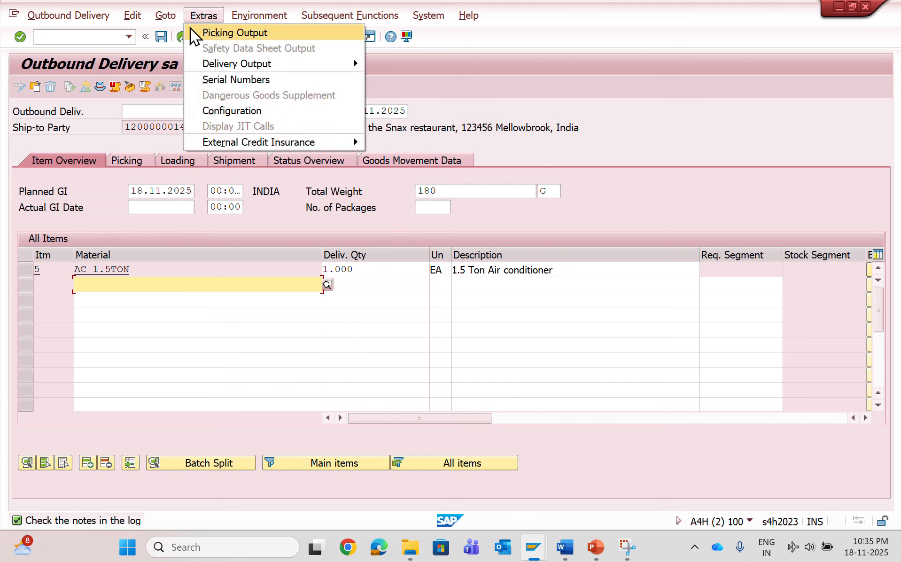
mouse_move(177, 48)
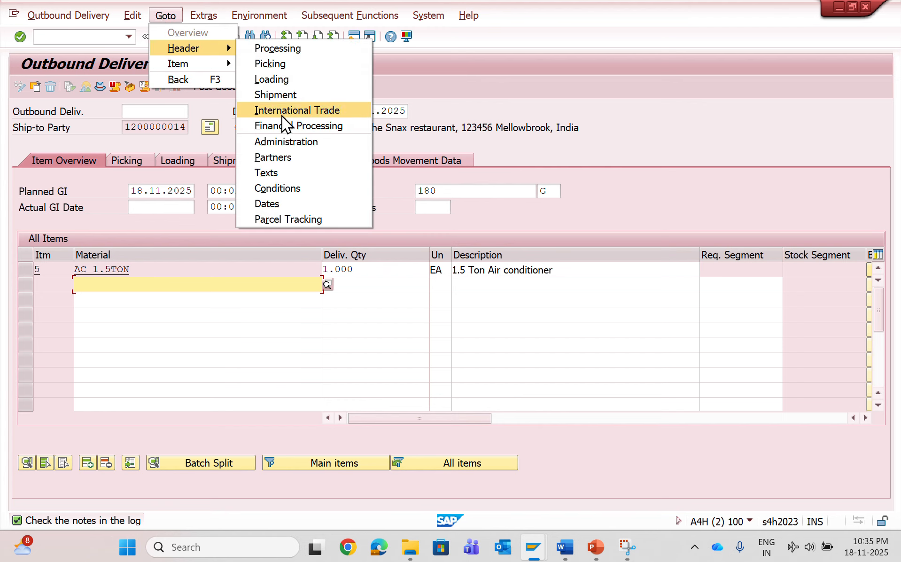
left_click(284, 143)
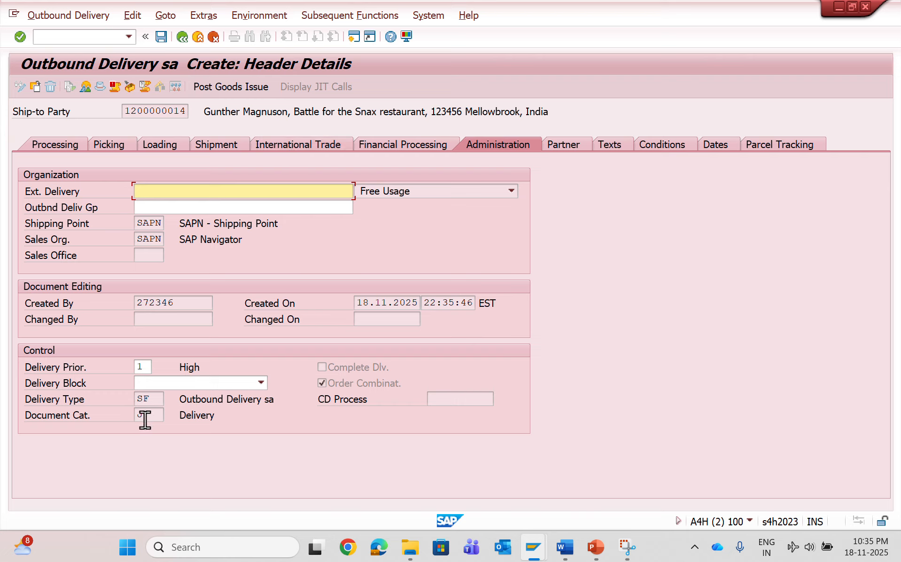
double_click(155, 400)
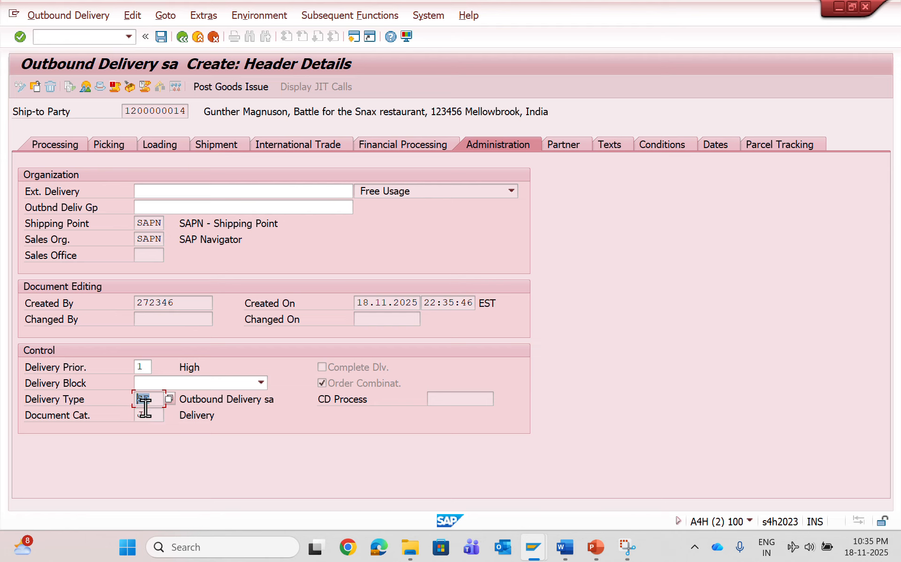
left_click(183, 38)
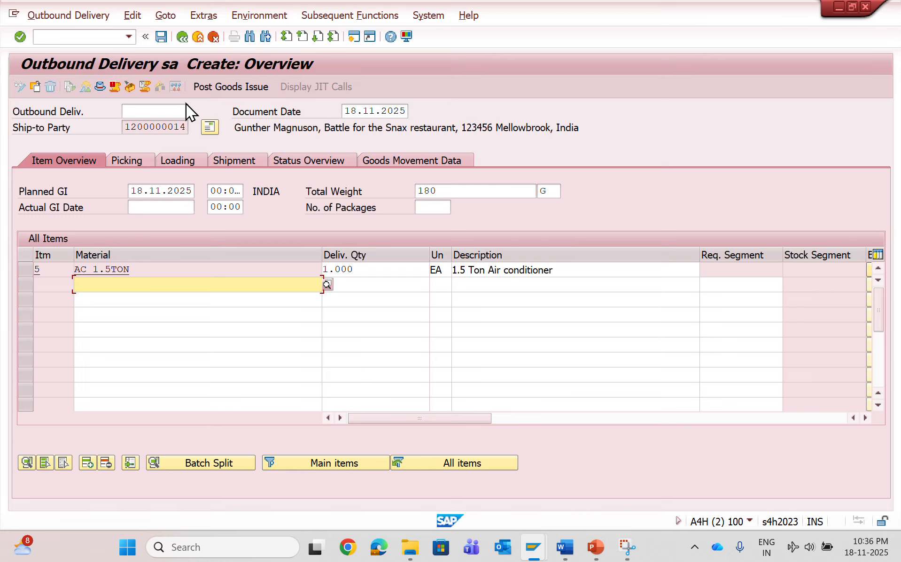
Look through the delivery's picking, loading, shipment, status and goods movement data and return to the item overview.
left_click(137, 164)
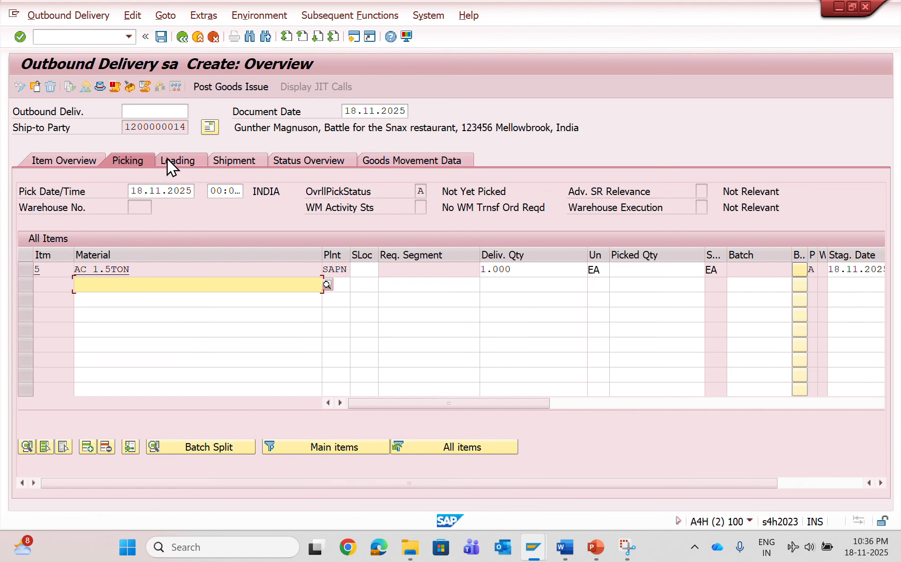
left_click(186, 159)
left_click(226, 160)
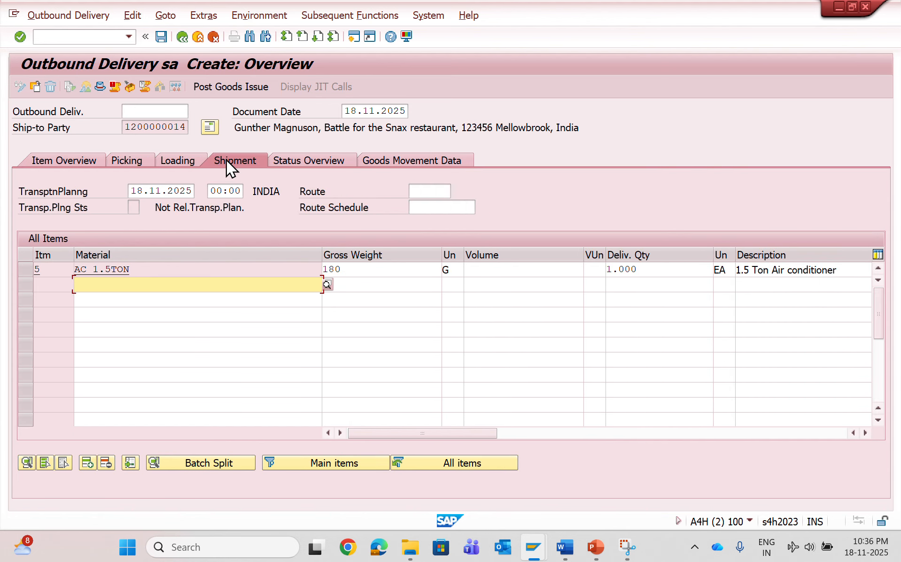
left_click(340, 159)
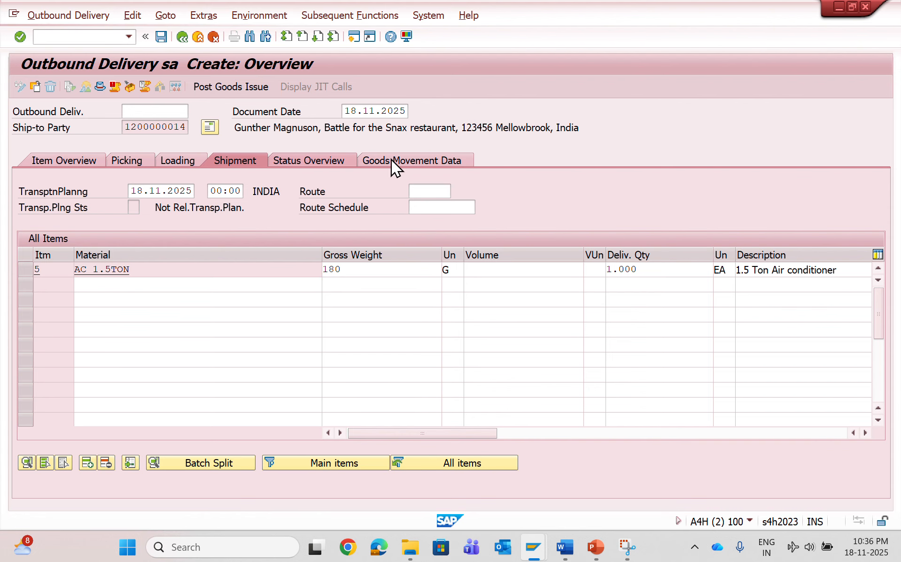
left_click(391, 159)
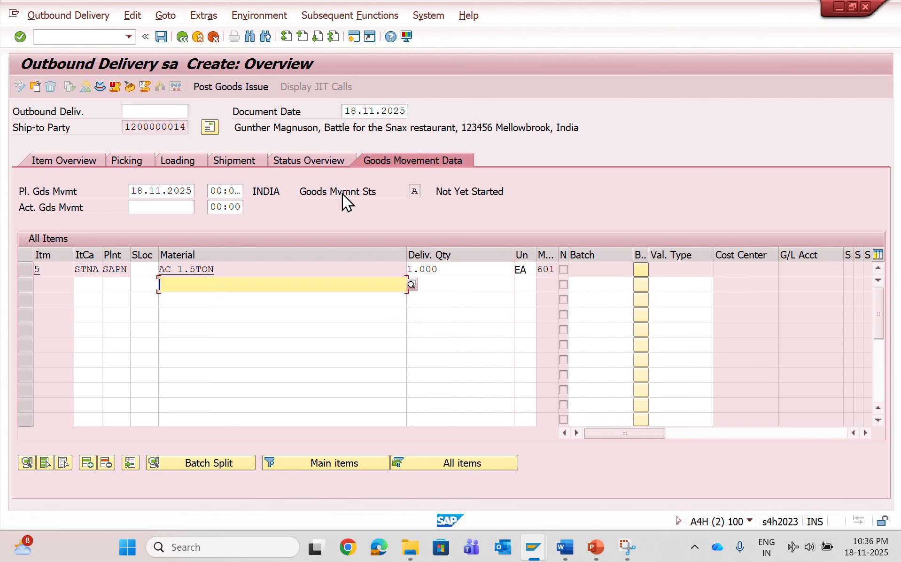
left_click(85, 159)
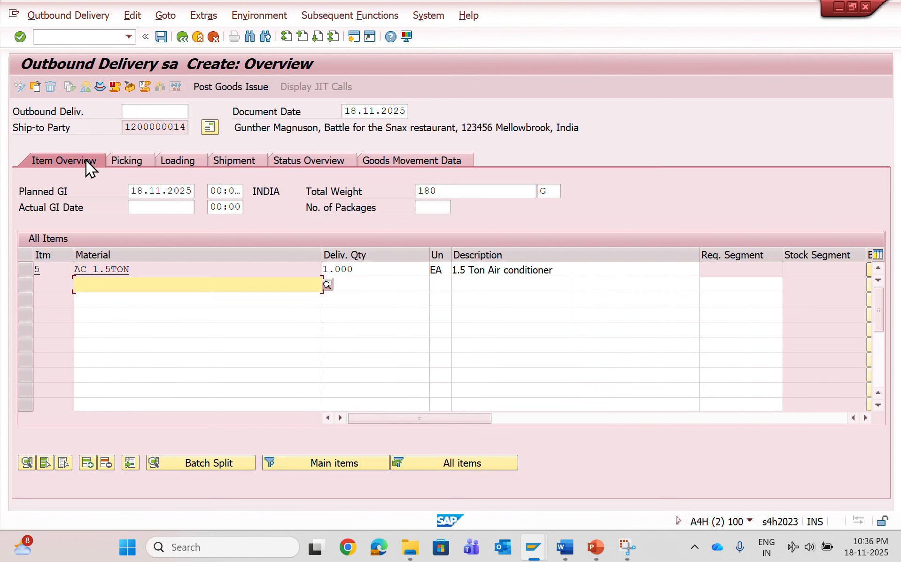
Set the storage location of the AC_1.5TON delivery item to FG01 in the picking data.
left_click(129, 155)
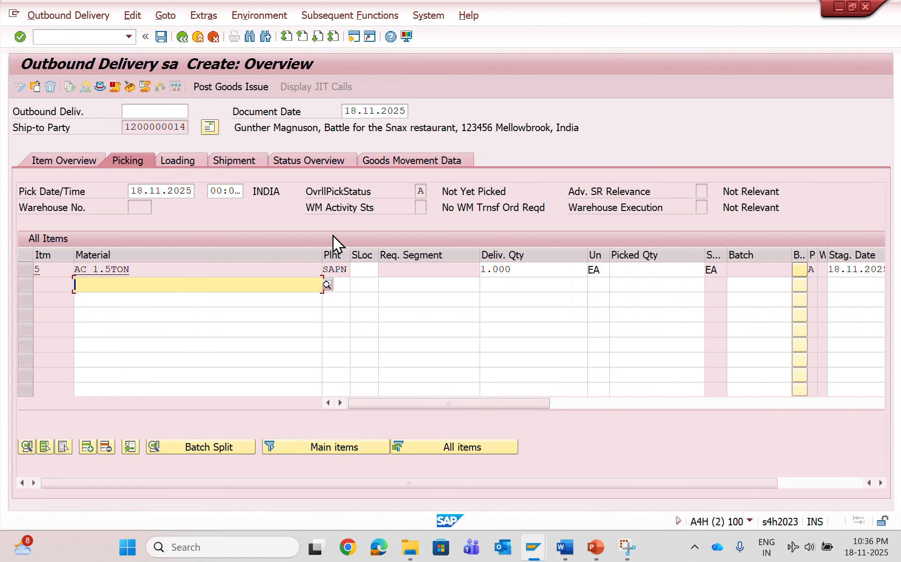
left_click_drag(557, 272, 299, 270)
left_click(686, 274)
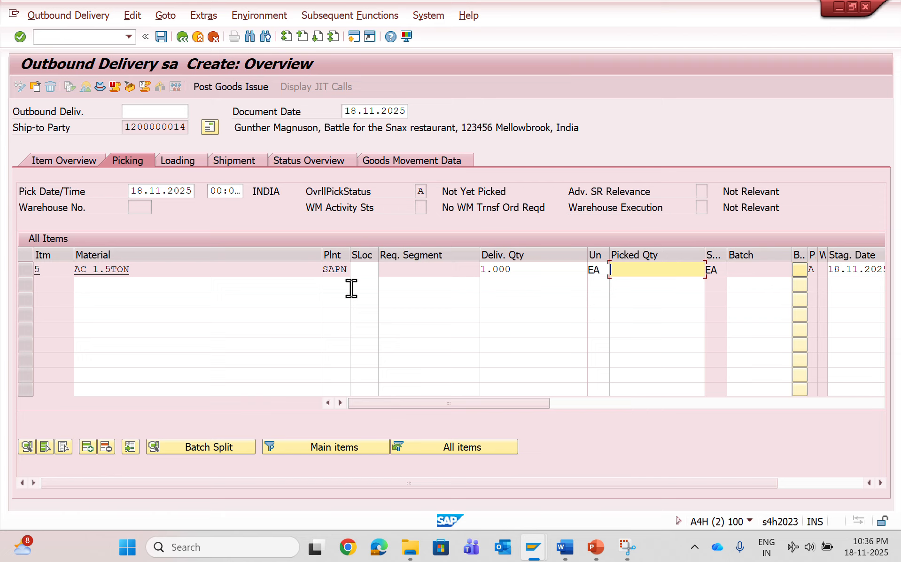
left_click(373, 272)
type("FG01")
key("Return")
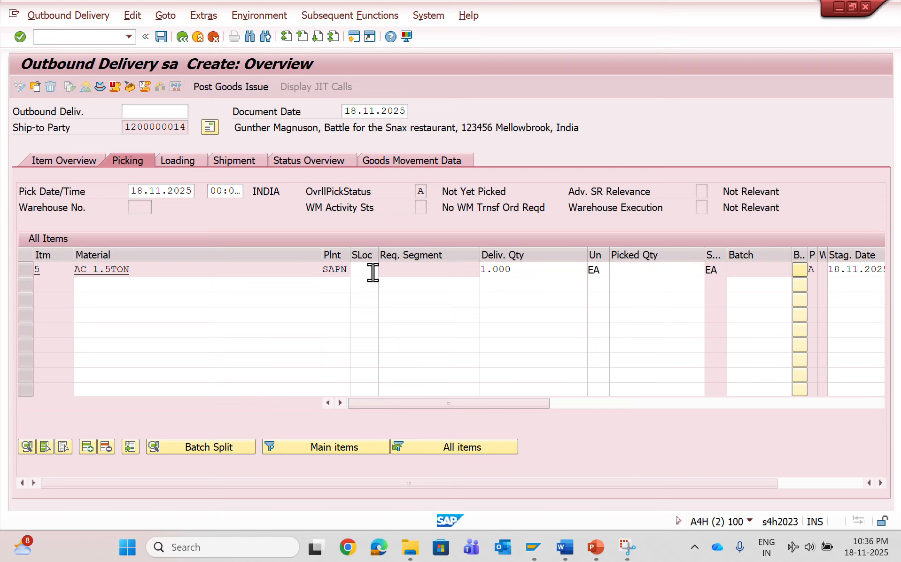
Enter a picked quantity of 1 for the AC_1.5TON delivery item and clear it again.
left_click(640, 272)
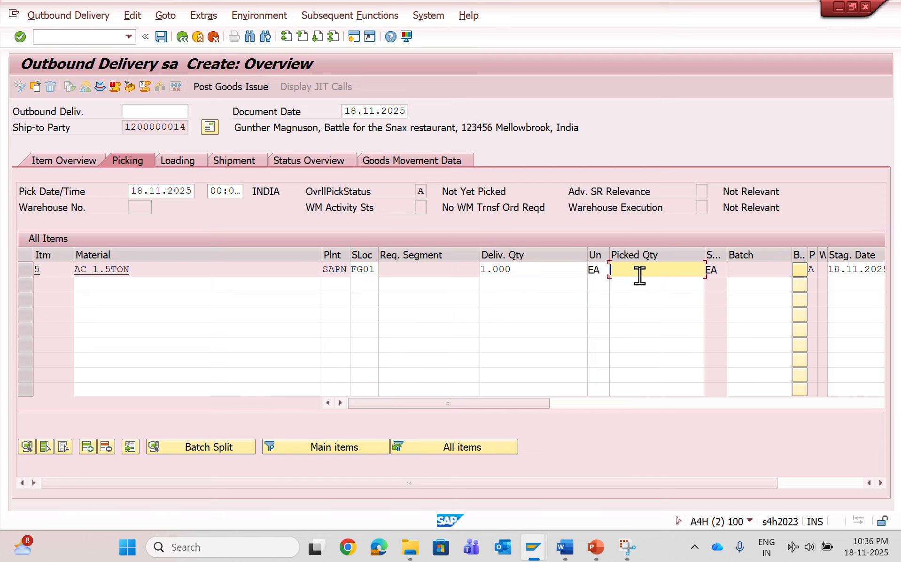
left_click(422, 192)
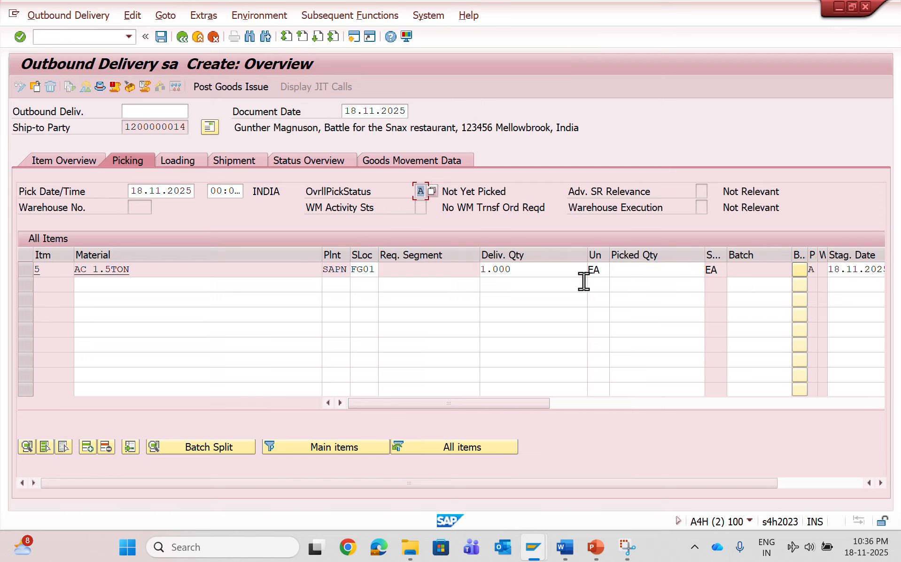
left_click_drag(521, 269, 327, 262)
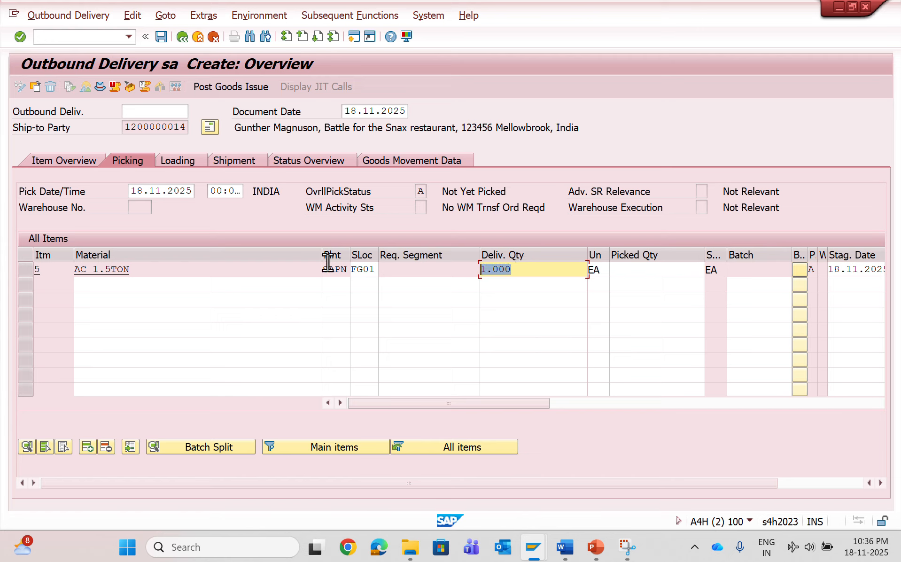
left_click(648, 269)
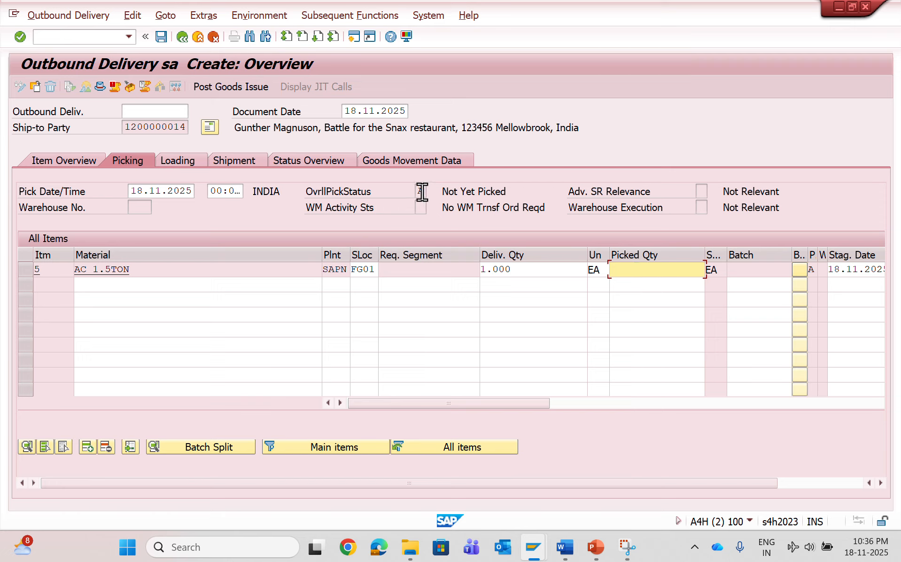
type("1")
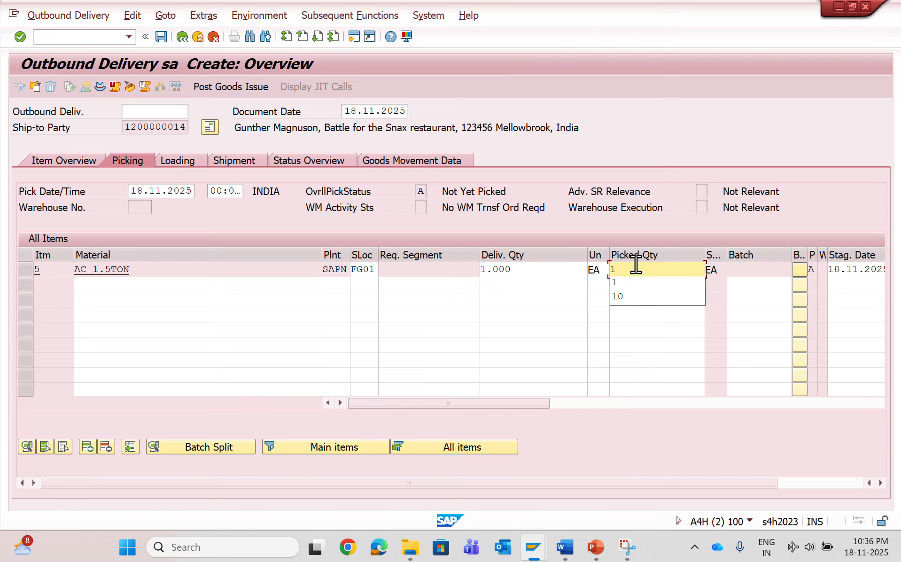
key("Return")
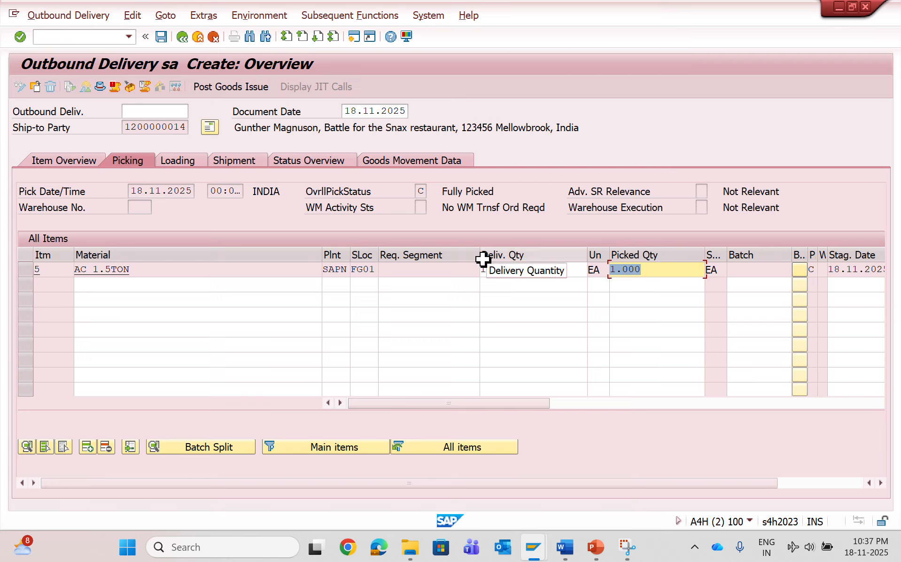
key("BackSpace")
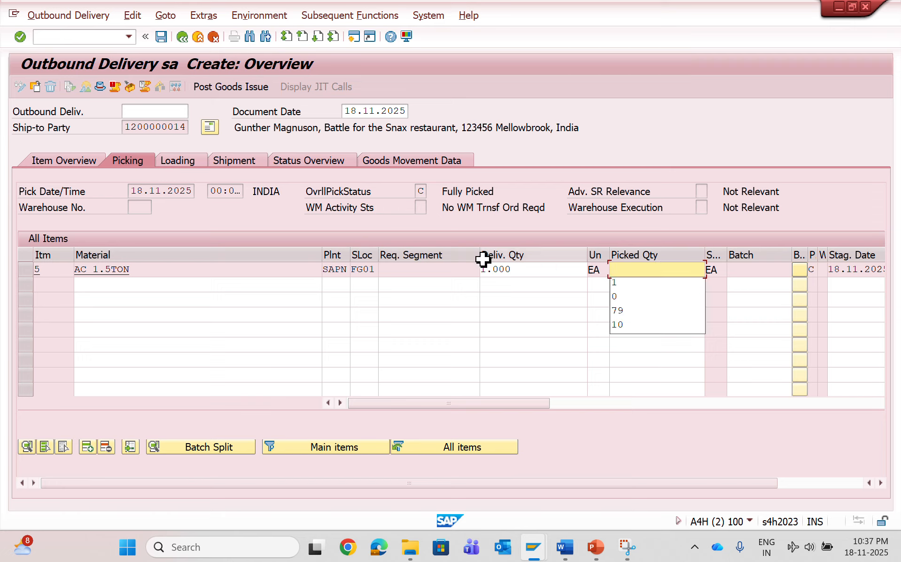
Open the details of the AC_1.5TON delivery item and check its item category.
left_click(276, 272)
double_click(277, 272)
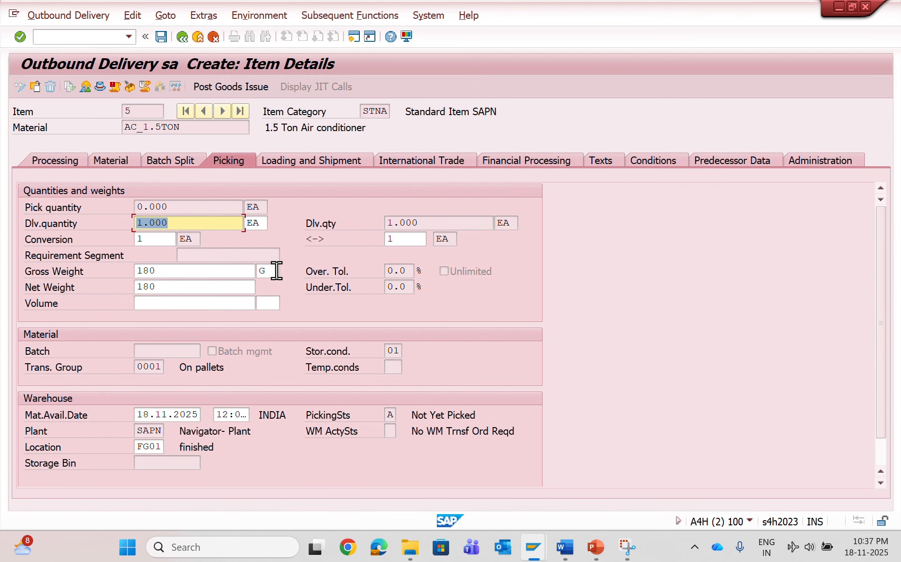
left_click(361, 111)
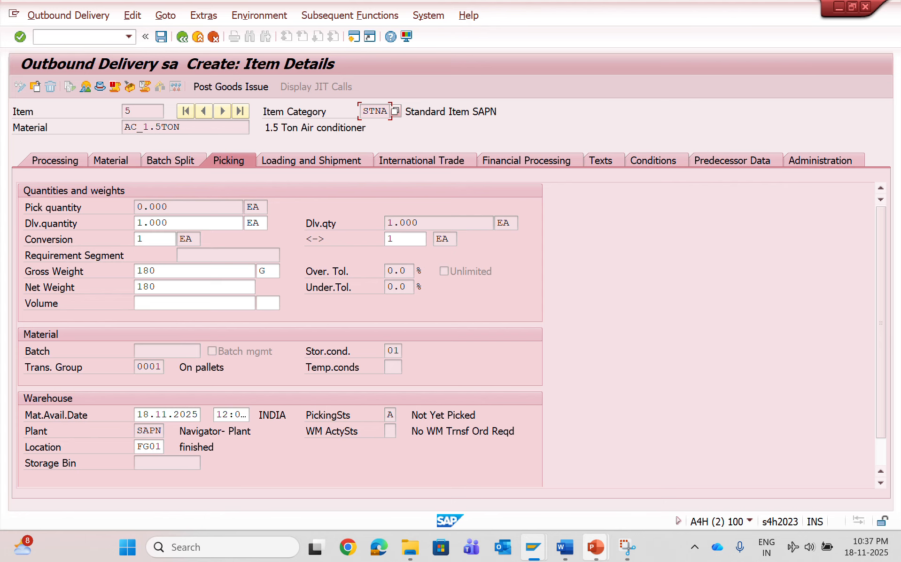
Switch to the Word notes, look up the customizing path for picking relevance, and return to the SAP delivery.
mouse_move(565, 547)
left_click(589, 479)
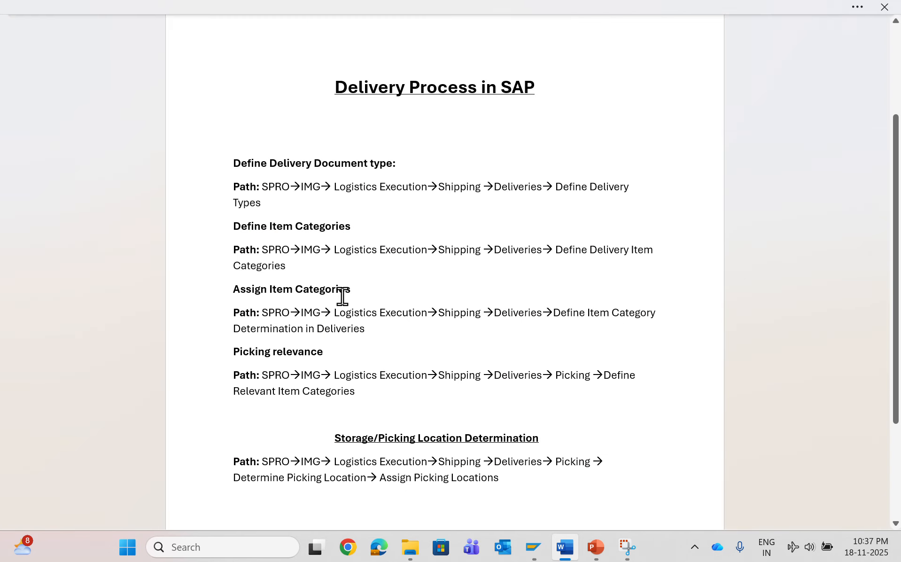
left_click(270, 362)
left_click_drag(263, 376, 457, 394)
left_click(408, 397)
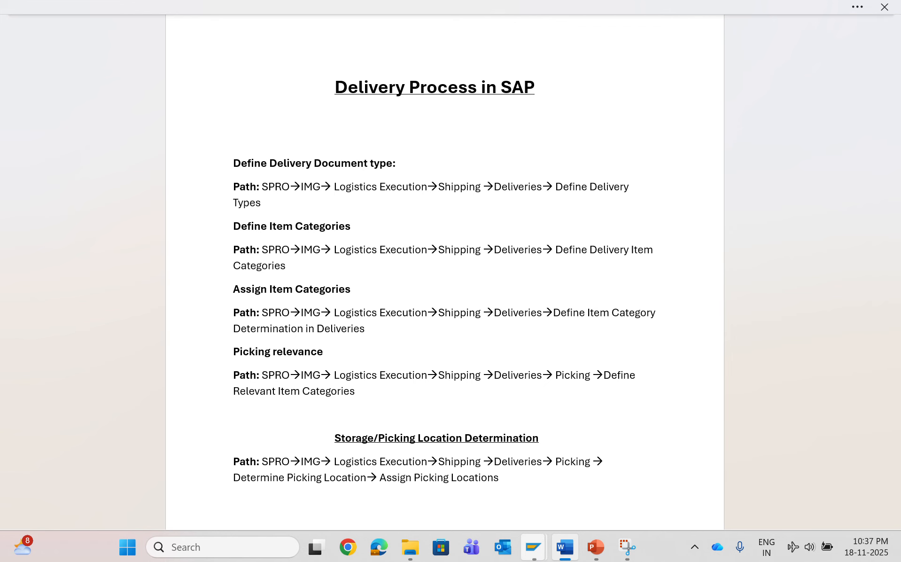
mouse_move(533, 547)
left_click(613, 479)
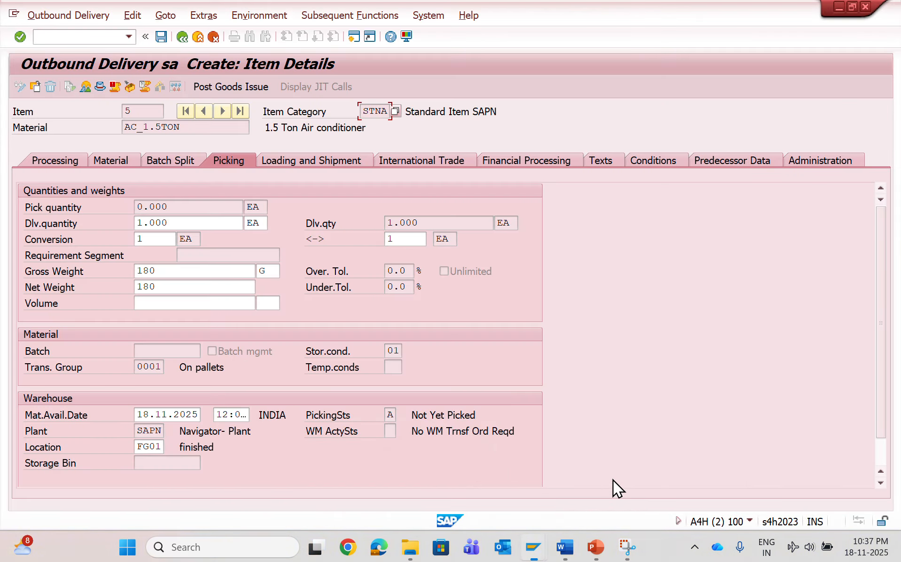
Go to the customizing guide and open Define Relevant Item Categories under Logistics Execution, Shipping, Picking.
left_click(82, 37)
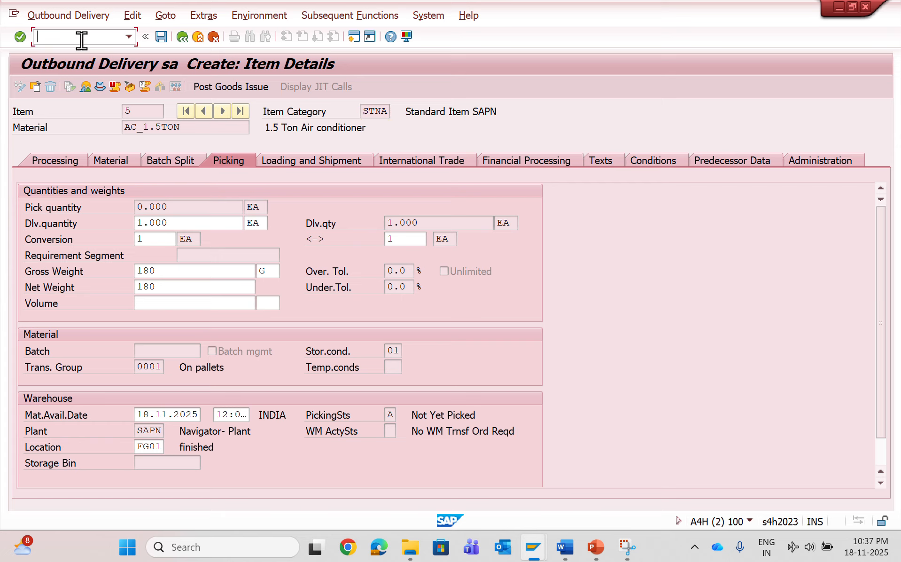
type("/nvl02n")
key("Return")
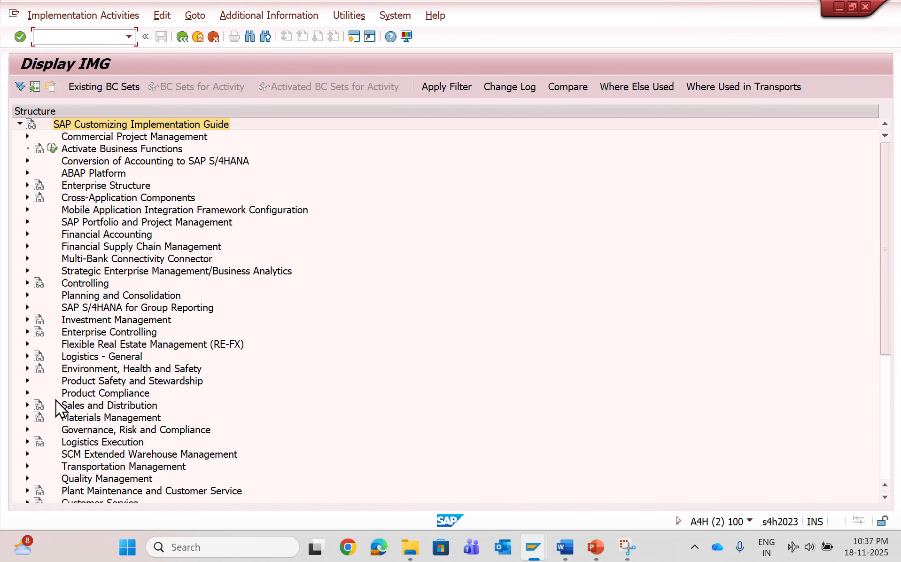
left_click(27, 442)
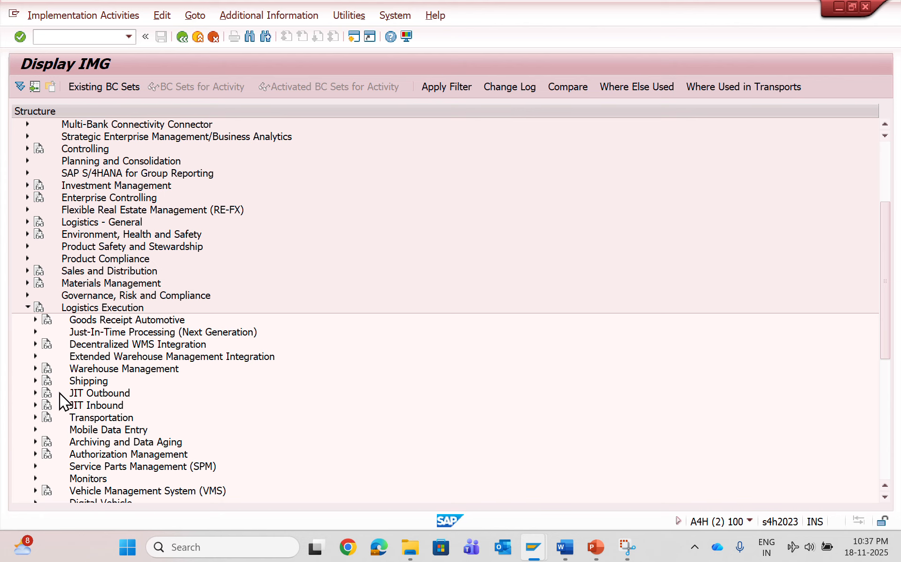
left_click(36, 381)
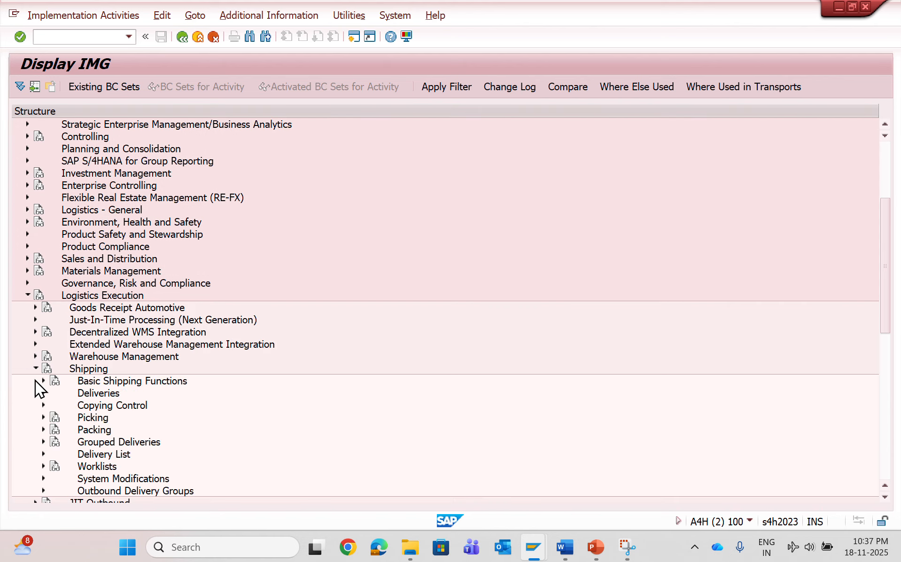
left_click(43, 417)
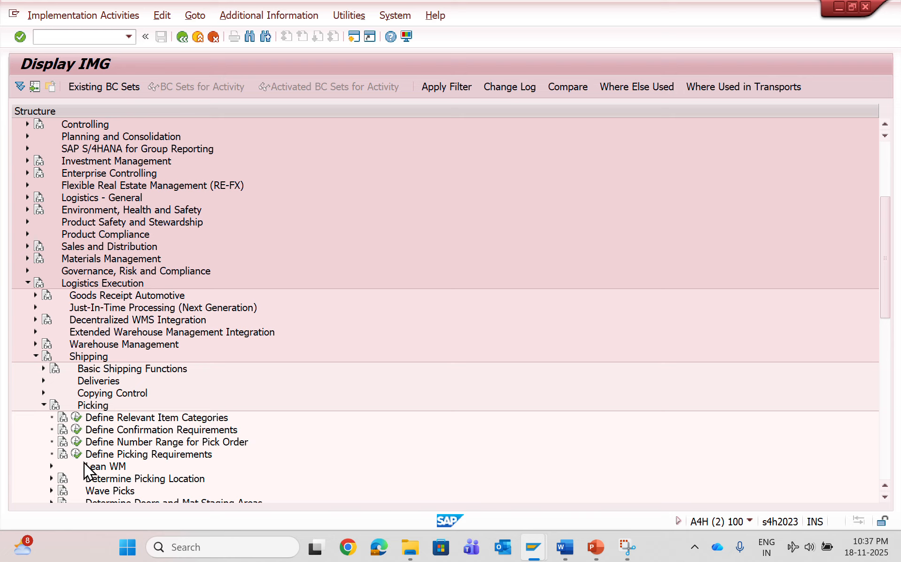
left_click(77, 419)
Find item category STNA, remove its Relevant for Picking setting and save the change to the customizing request.
left_click(195, 415)
type("STNA")
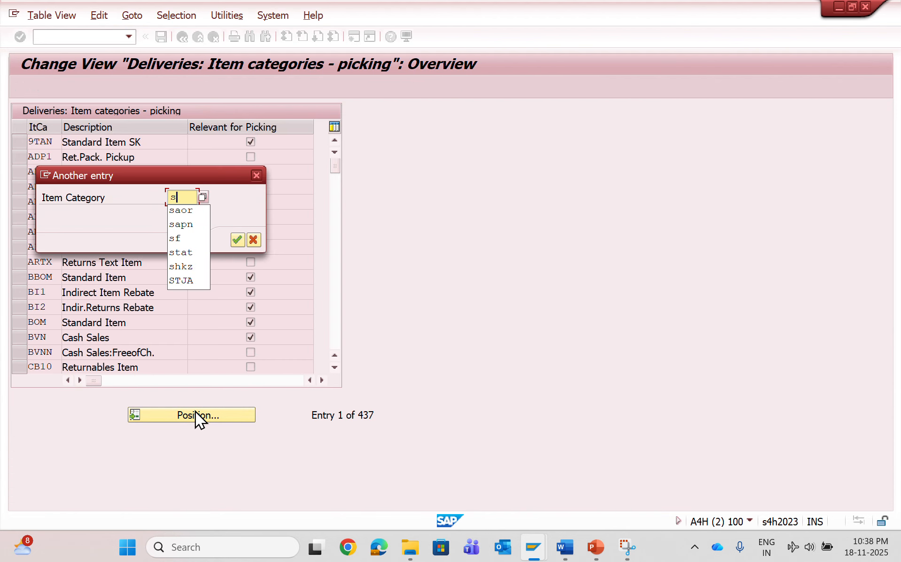
key("Return")
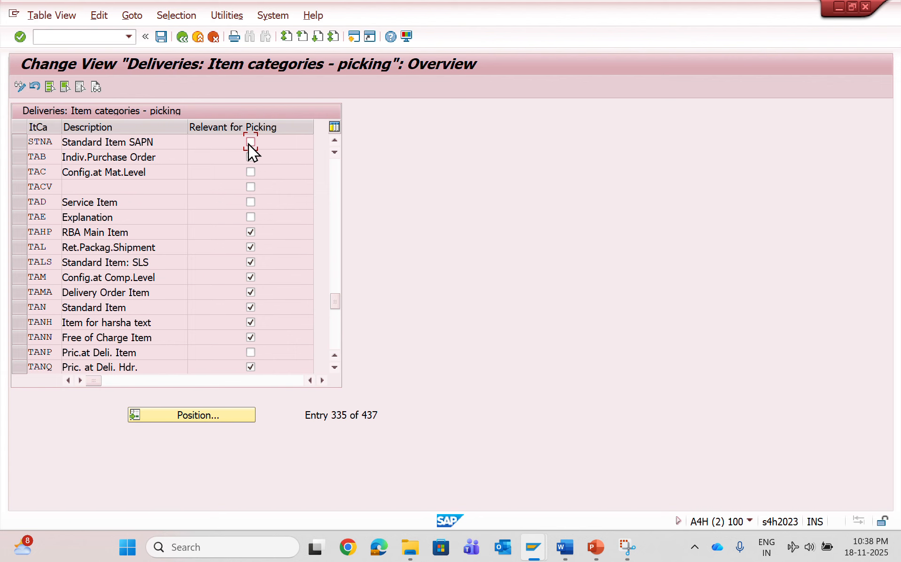
left_click(161, 41)
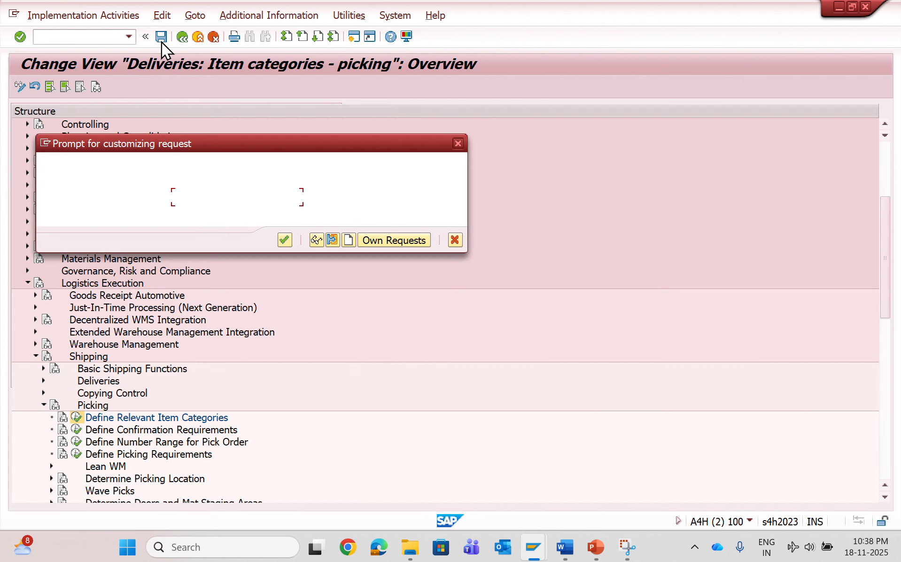
left_click(284, 239)
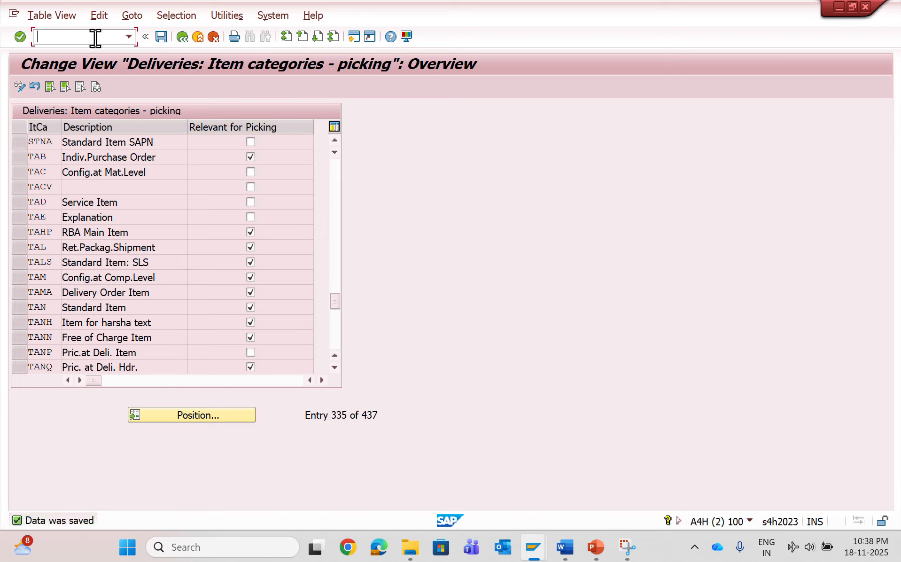
Go to transaction VL01N and start an outbound delivery for the same sales order from shipping point SAPN.
type("/nvl01n")
key("Return")
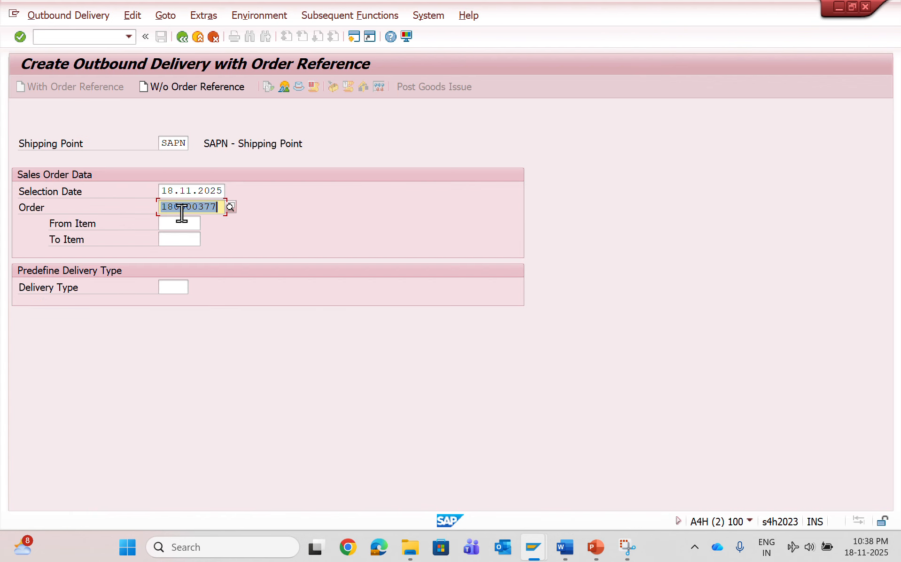
key("Return")
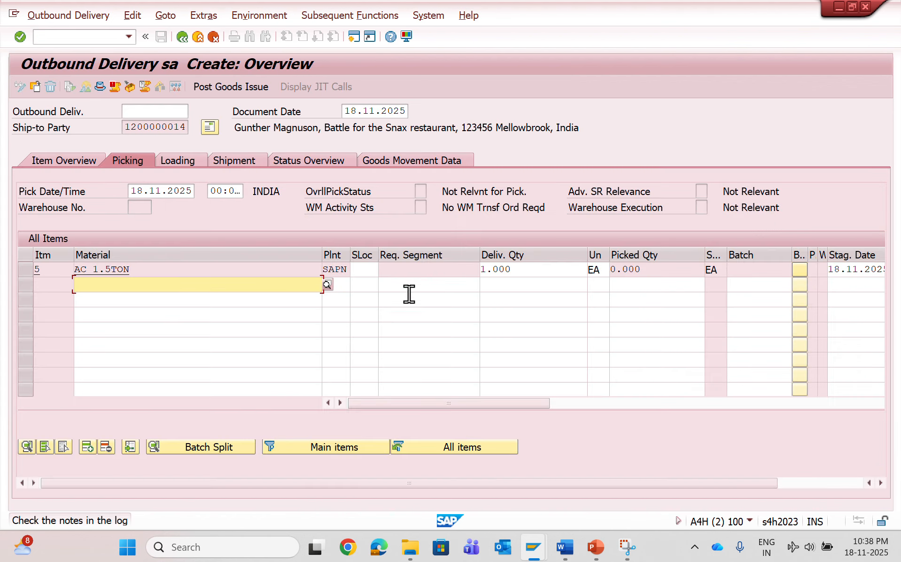
Check the delivery's picked quantity and overall picking status, and view the list of possible picking status values.
left_click(649, 275)
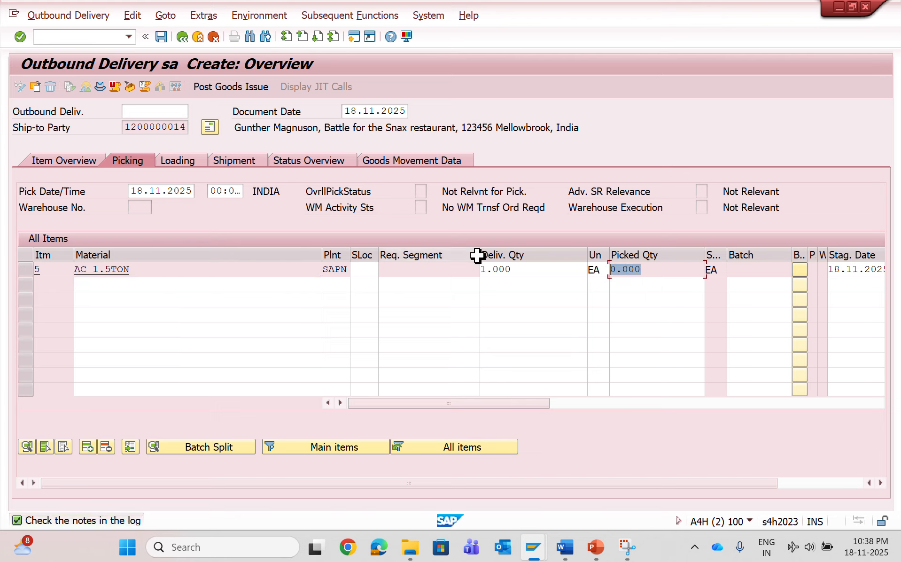
left_click(420, 192)
left_click_drag(529, 192, 418, 212)
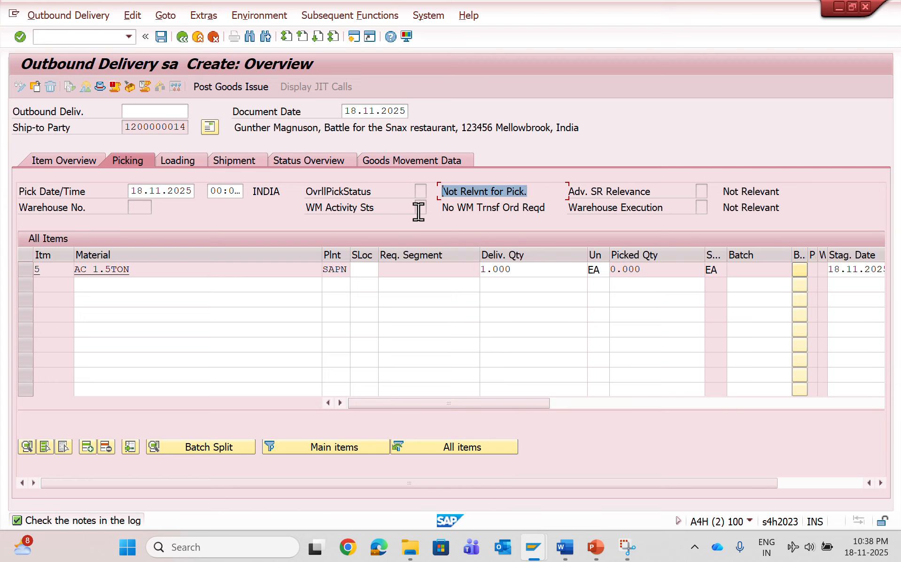
left_click(420, 192)
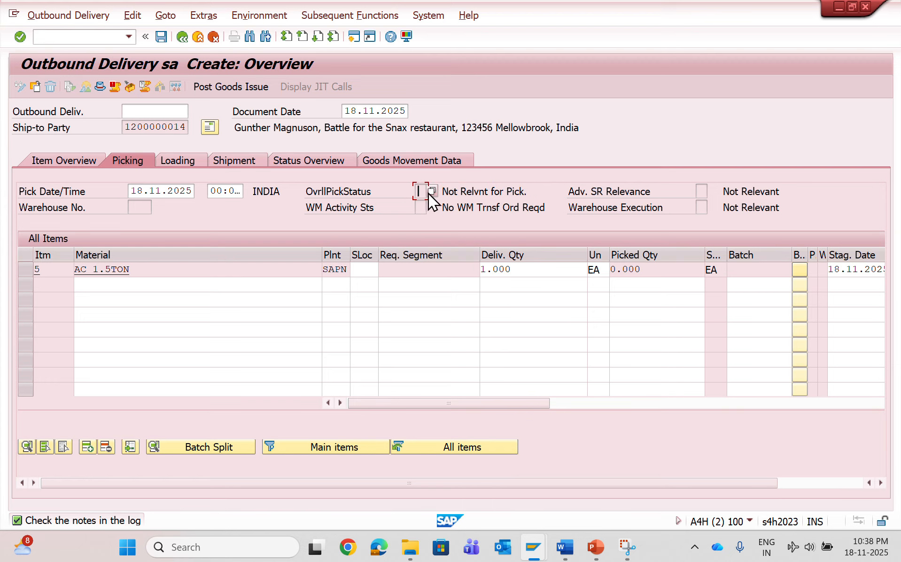
left_click(432, 191)
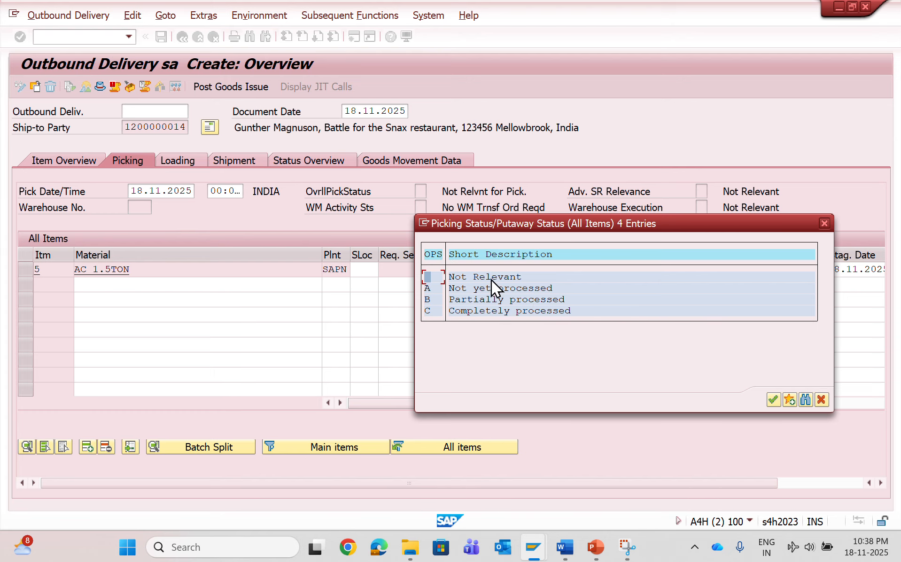
left_click_drag(528, 222, 509, 302)
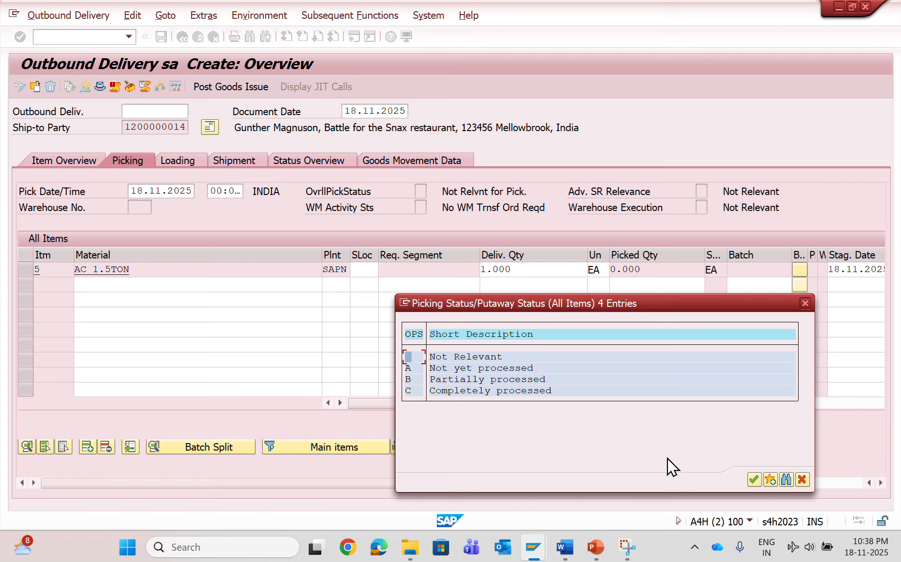
left_click(754, 479)
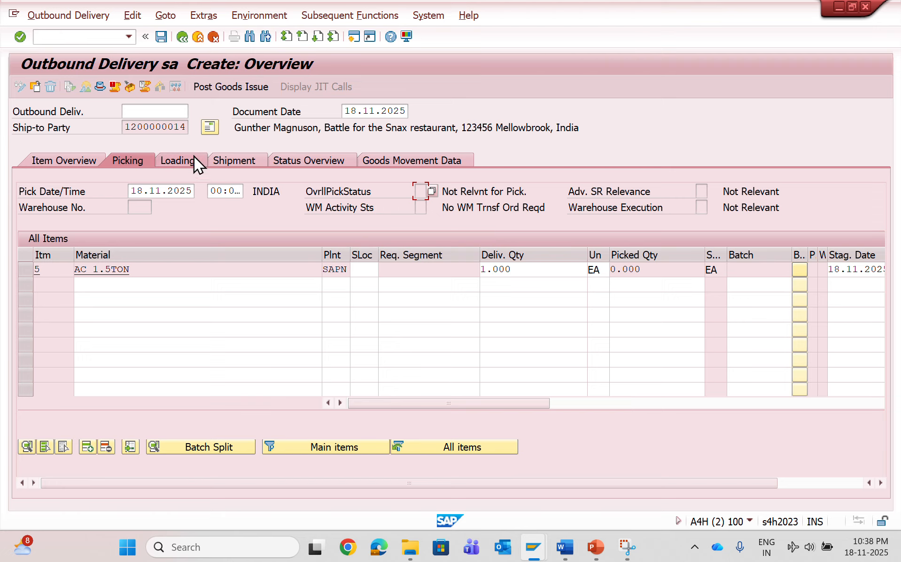
Return to the customizing guide and reopen Define Relevant Item Categories under Logistics Execution, Shipping, Picking.
left_click(96, 37)
type("/nsimg")
key("Return")
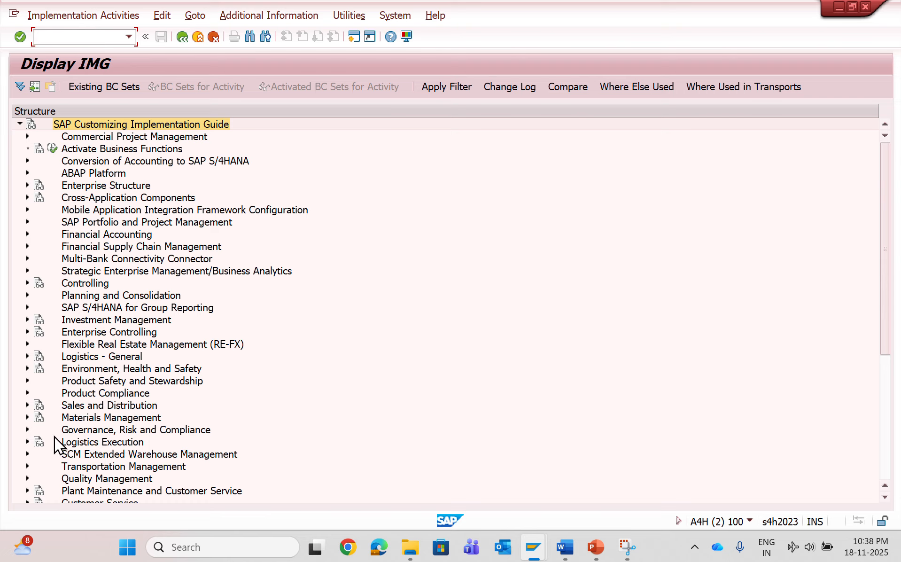
left_click(27, 442)
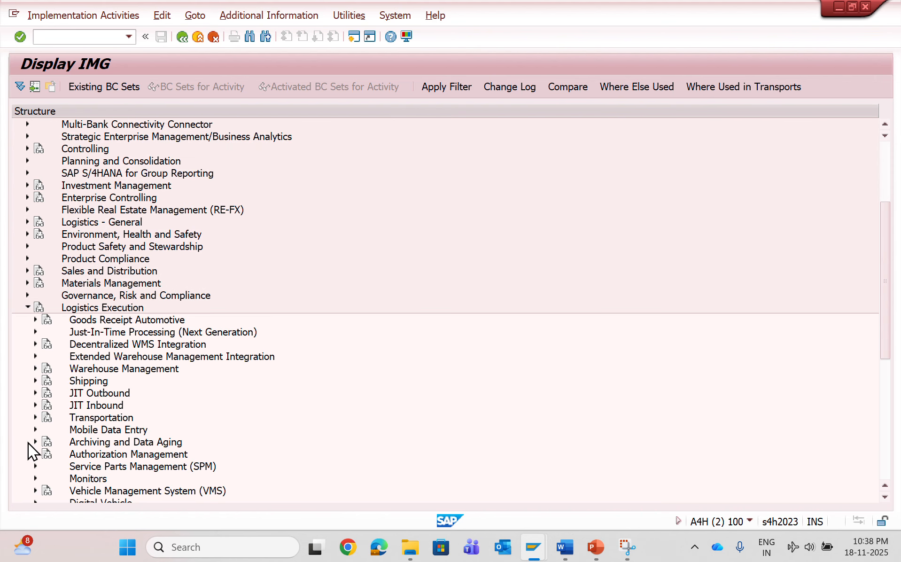
left_click(35, 381)
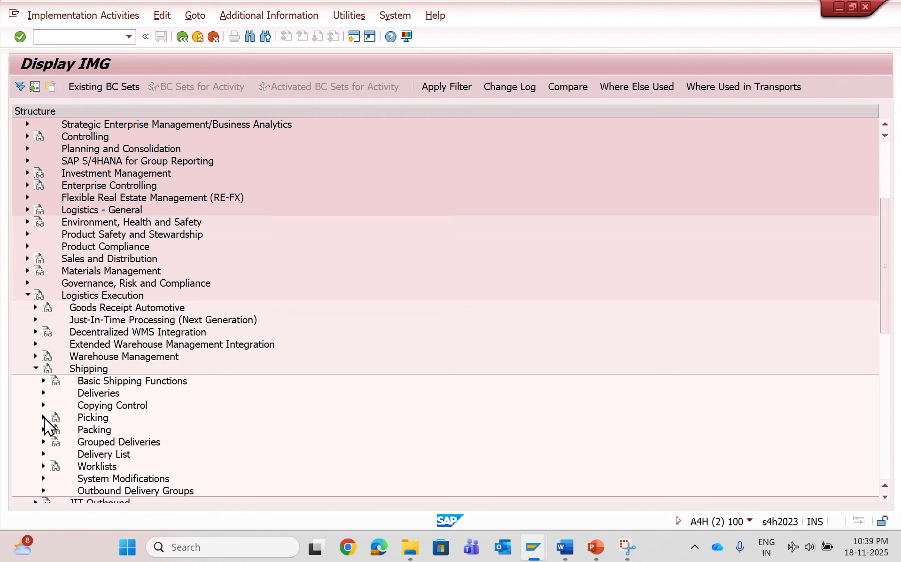
left_click(43, 417)
left_click(76, 417)
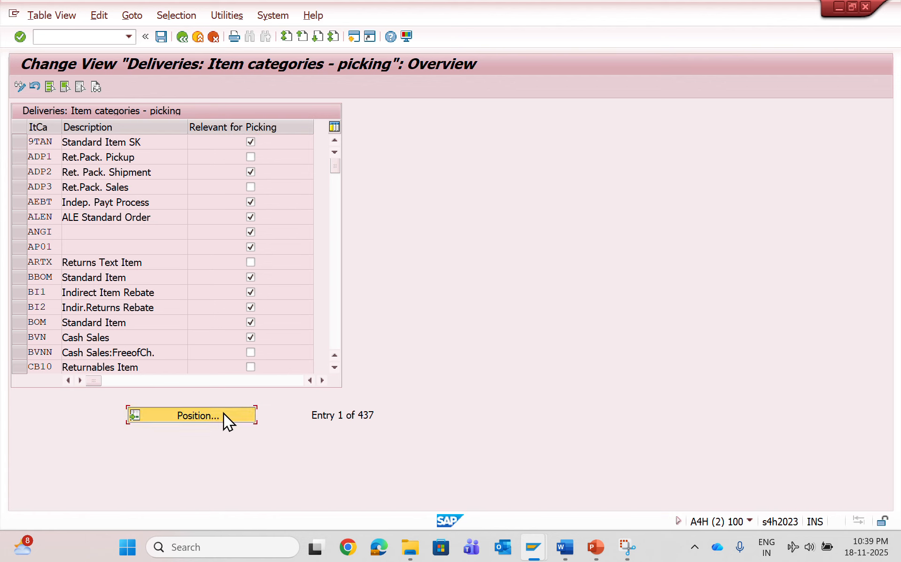
Find item category STNA, turn its Relevant for Picking setting back on and save the change to the customizing request.
left_click(223, 413)
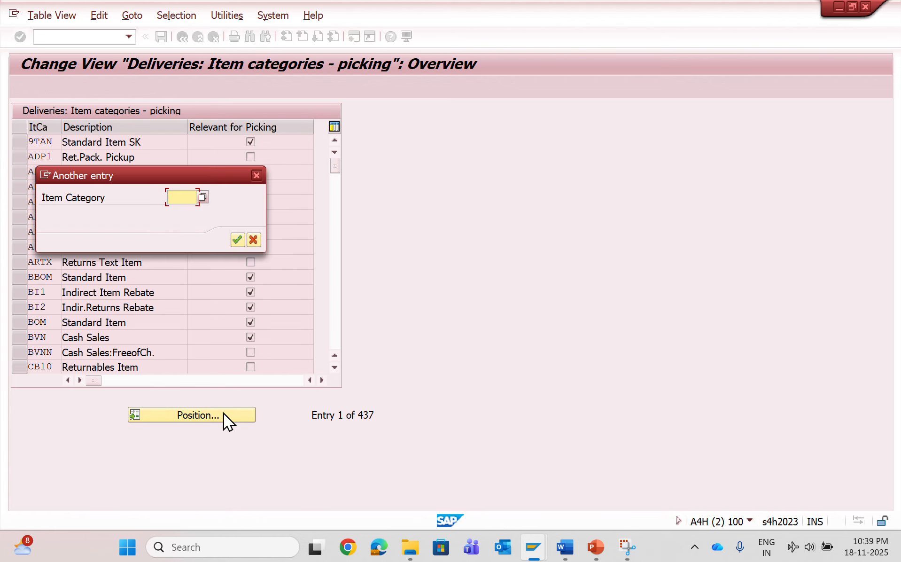
type("stna")
key("Return")
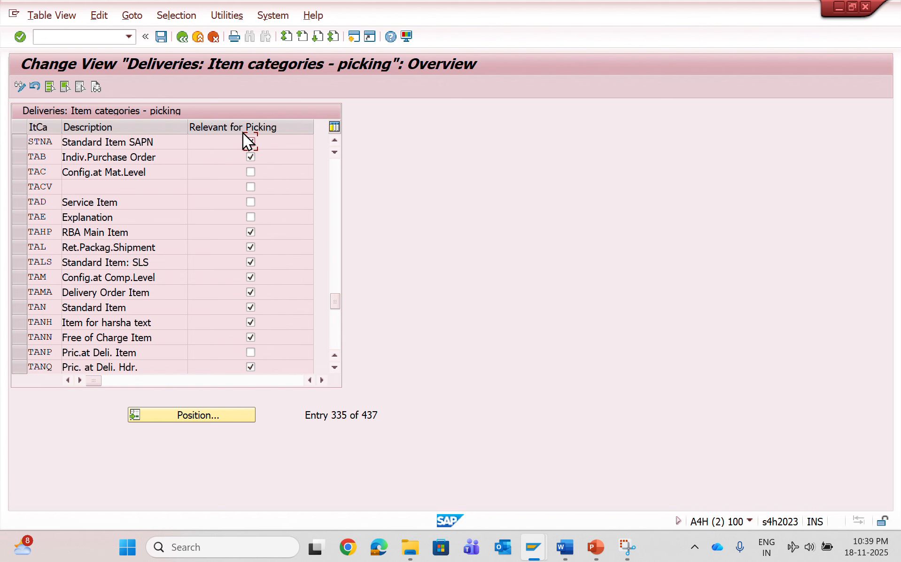
left_click(161, 36)
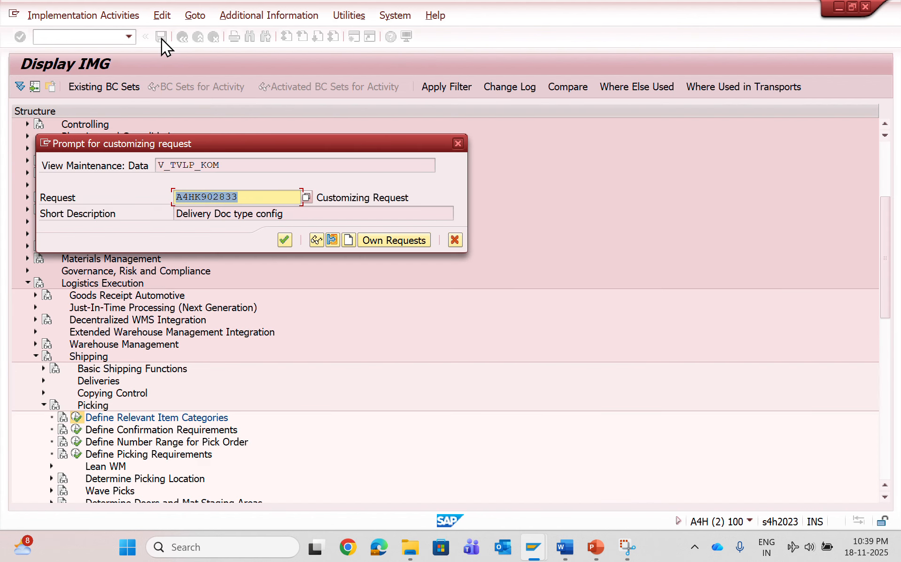
left_click(278, 243)
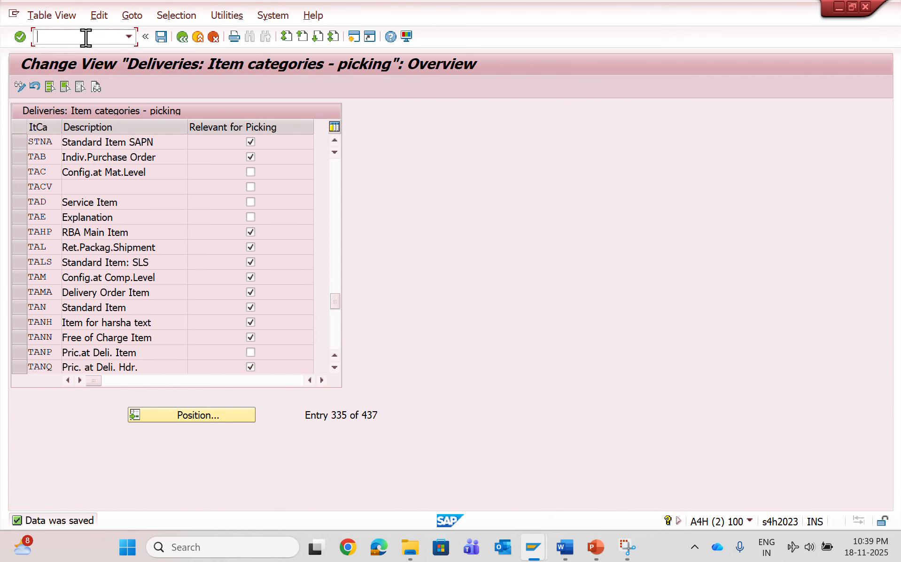
Go to transaction VL01N and create an outbound delivery for the same sales order from shipping point SAPN.
left_click(87, 39)
type("/nvl01n")
key("Return")
key("Return")
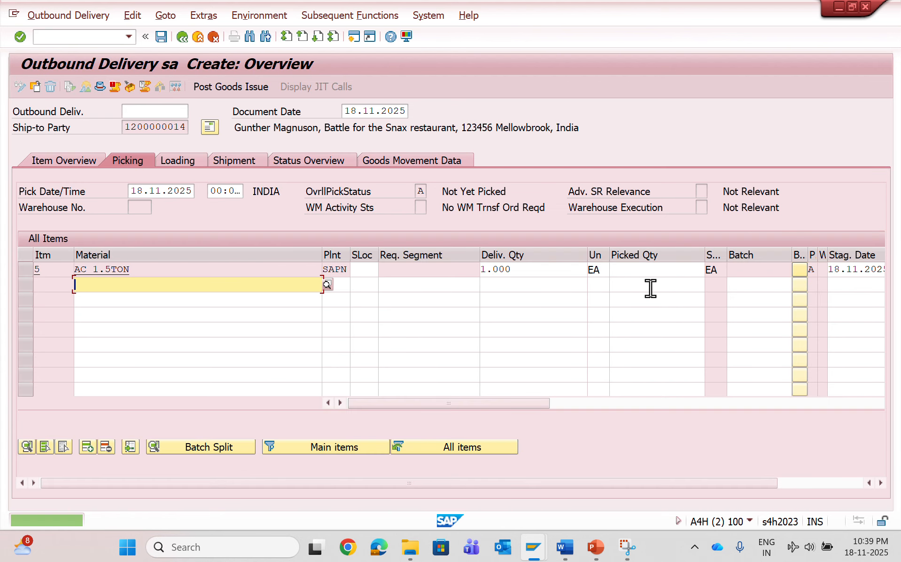
Enter storage location FG01 and picked quantity 1 for the AC_1.5TON item in the delivery's picking data.
left_click(642, 269)
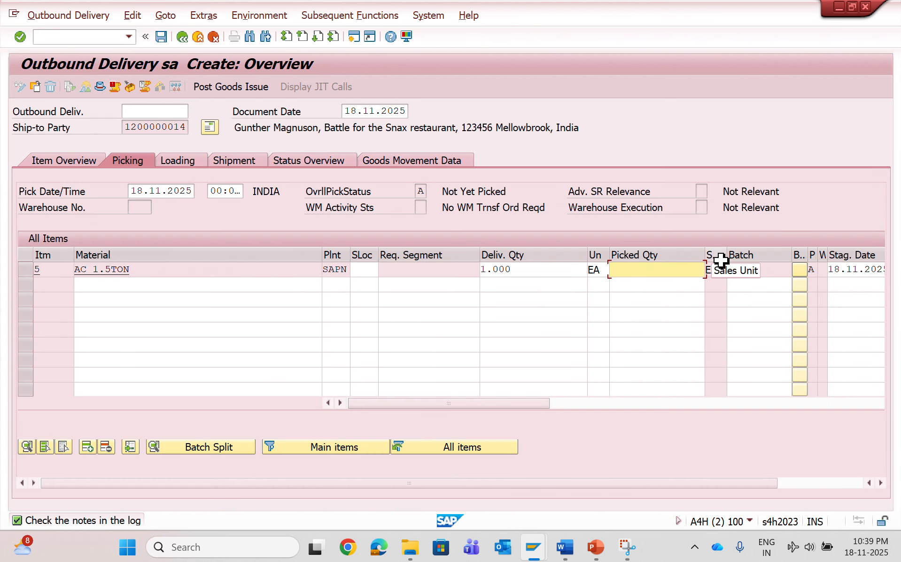
left_click(367, 271)
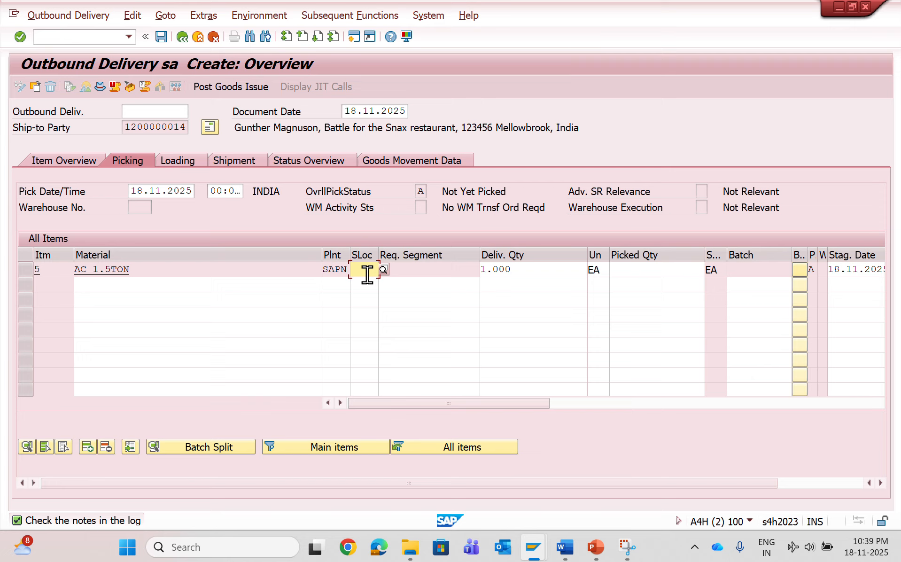
type("FG01")
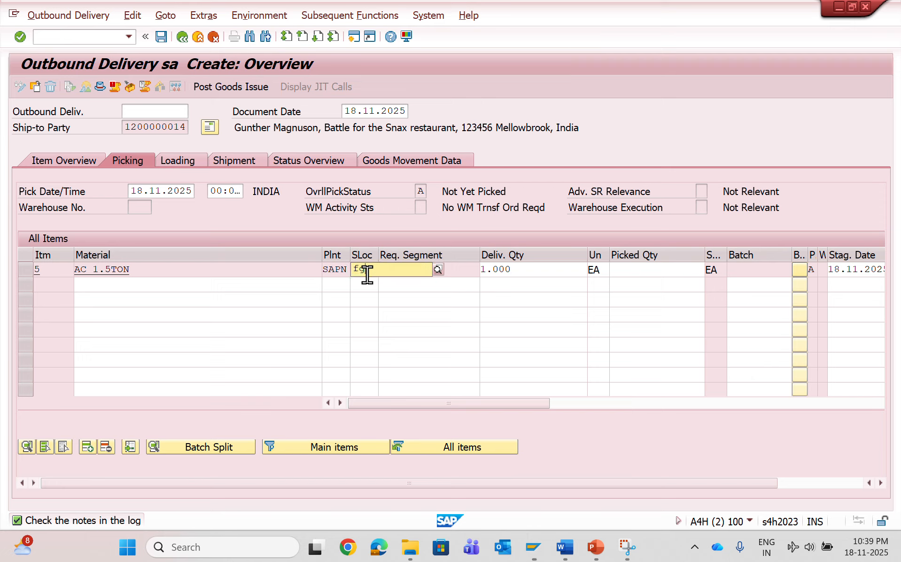
key("Return")
left_click(648, 271)
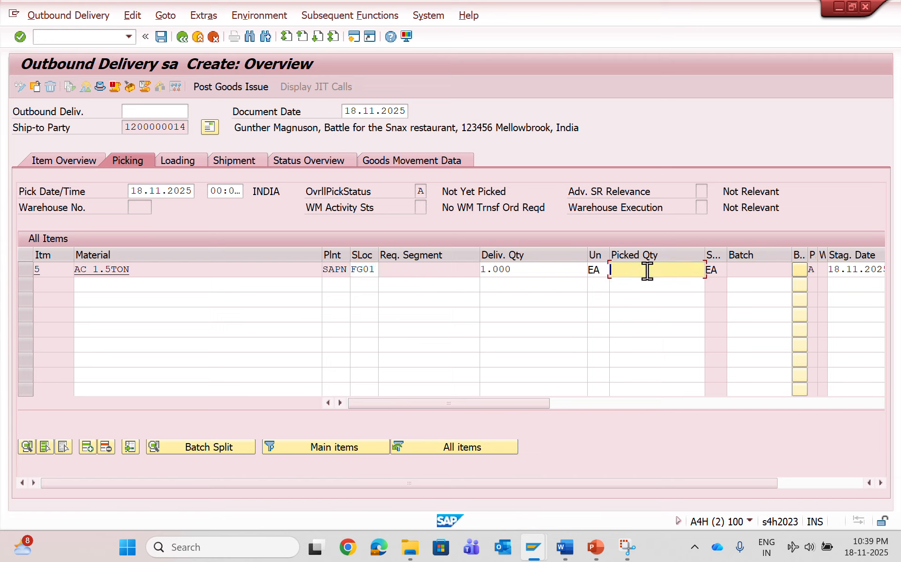
type("1")
key("Return")
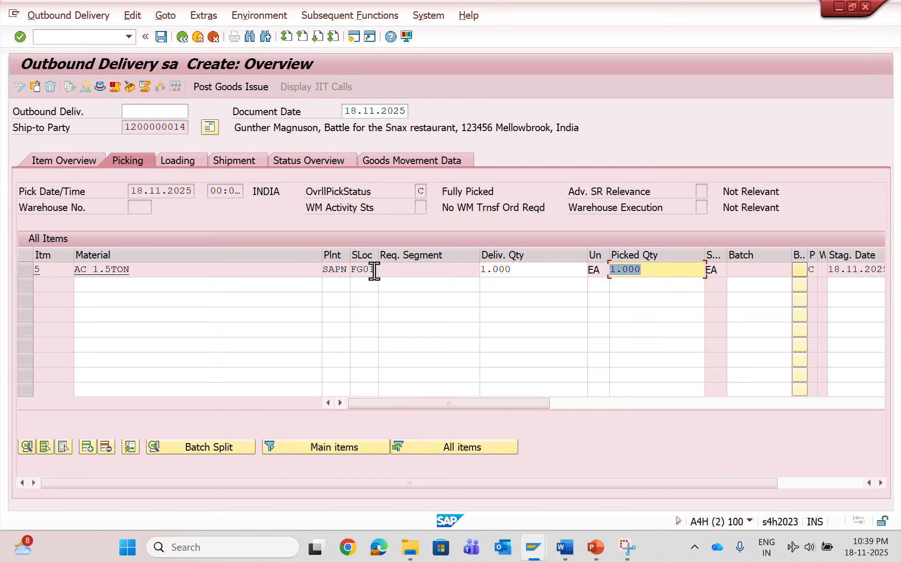
Leave the delivery without saving, recreate it from the same sales order and check the item's storage location.
left_click_drag(374, 272, 349, 273)
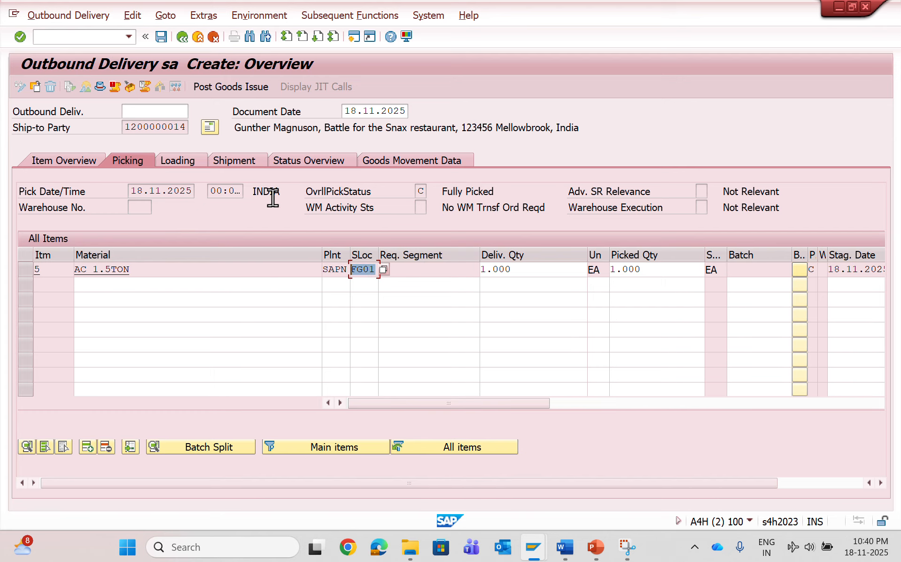
left_click(183, 39)
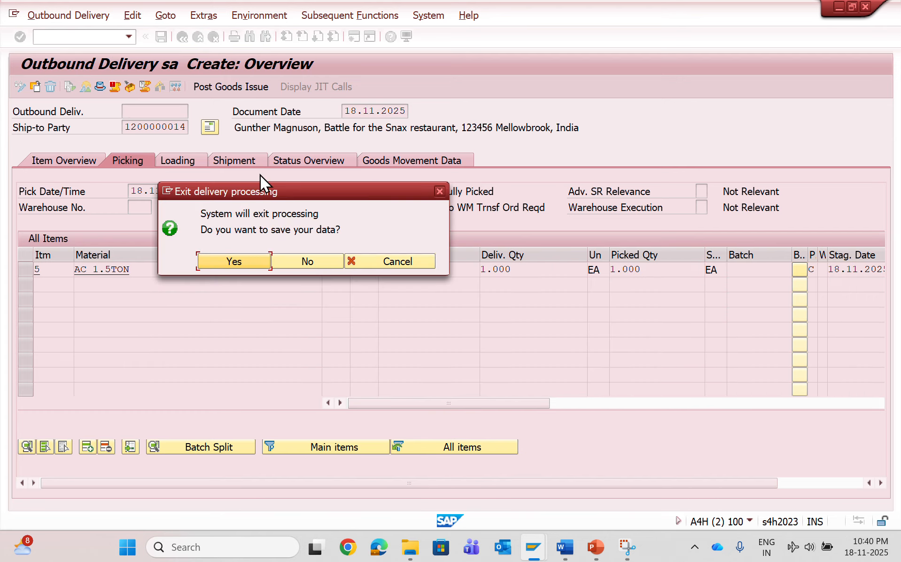
left_click(304, 256)
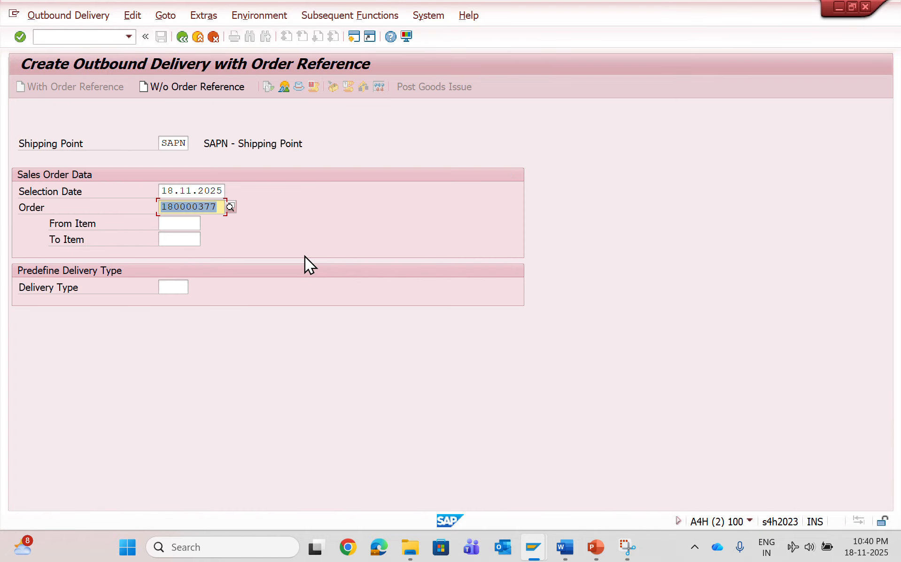
key("Return")
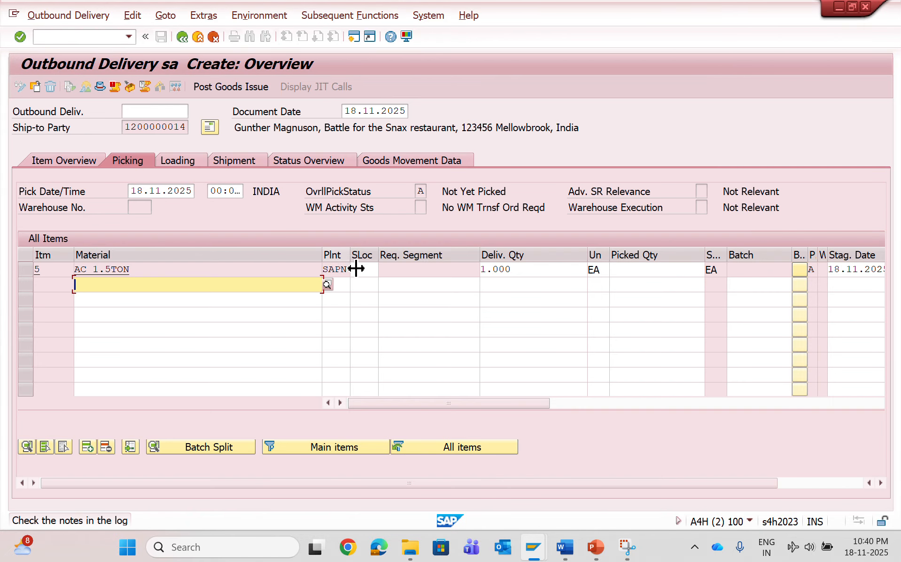
left_click(361, 272)
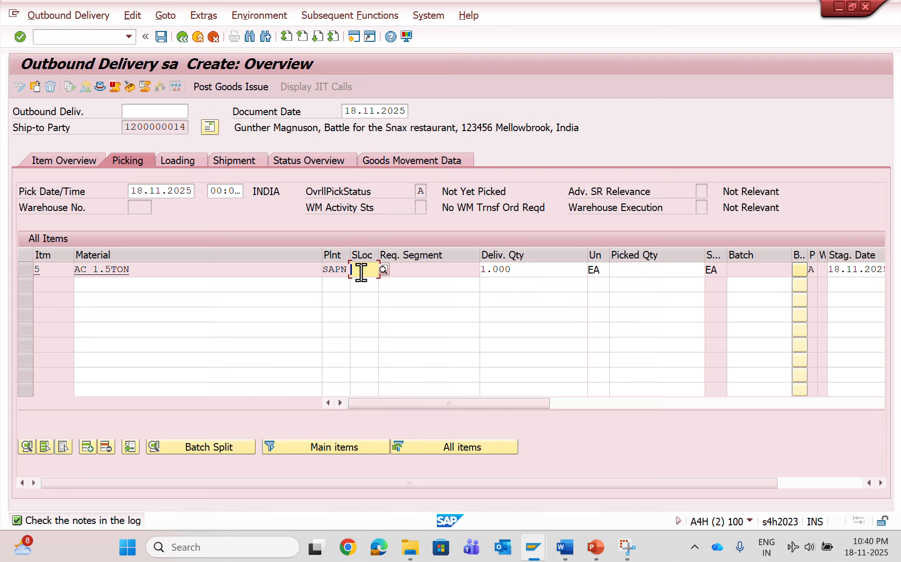
Go to transaction SPRO and display the SAP Customizing Implementation Guide.
left_click(95, 38)
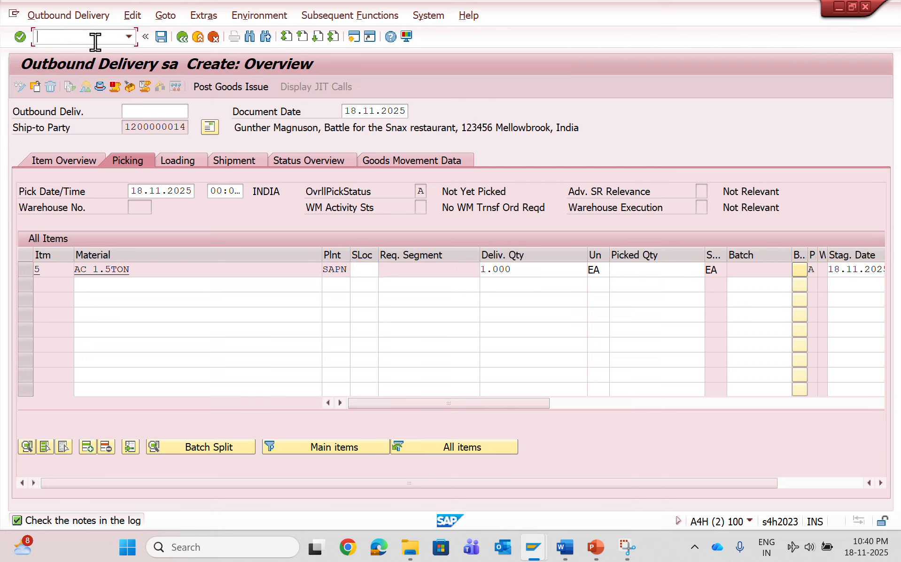
type("/nspro")
key("Return")
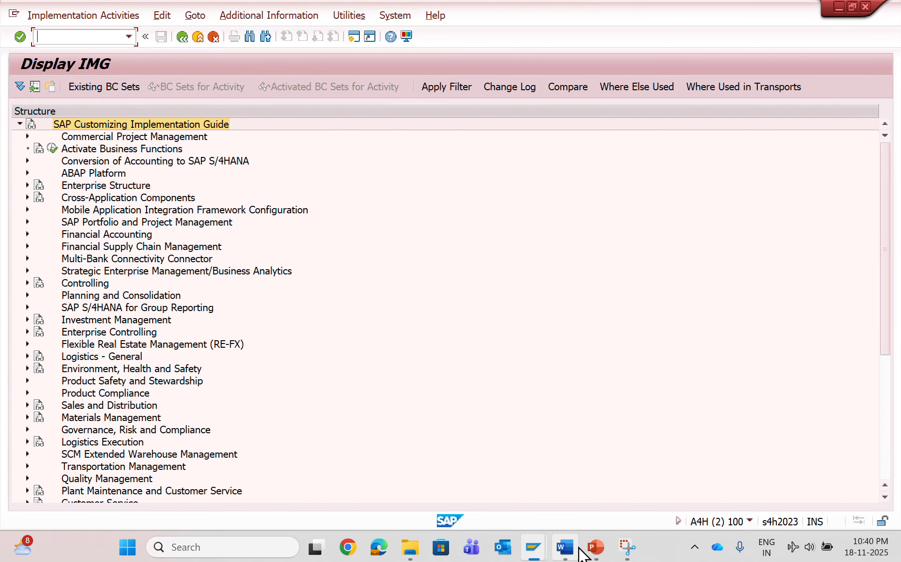
Switch to the Word notes and review the customizing path under Storage/Picking Location Determination.
mouse_move(565, 547)
left_click(572, 470)
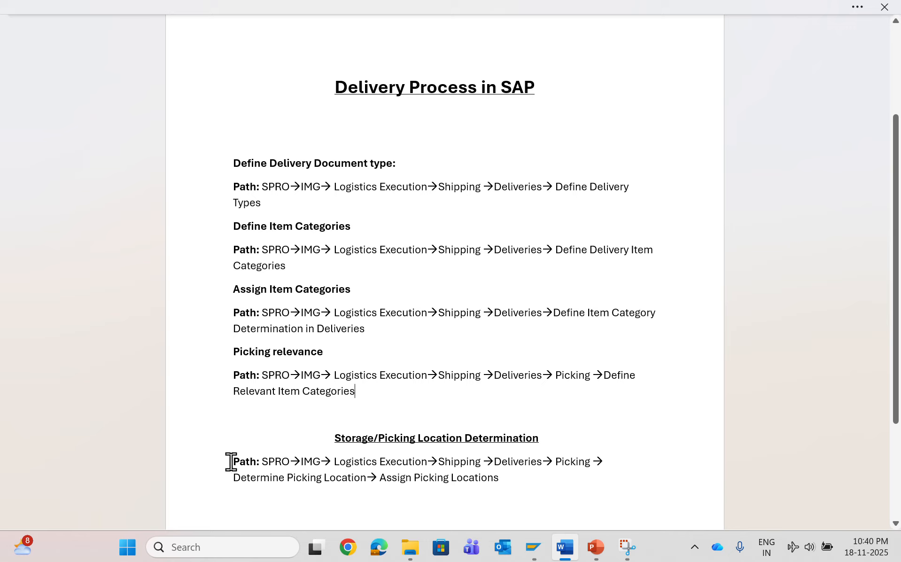
left_click_drag(232, 461, 495, 479)
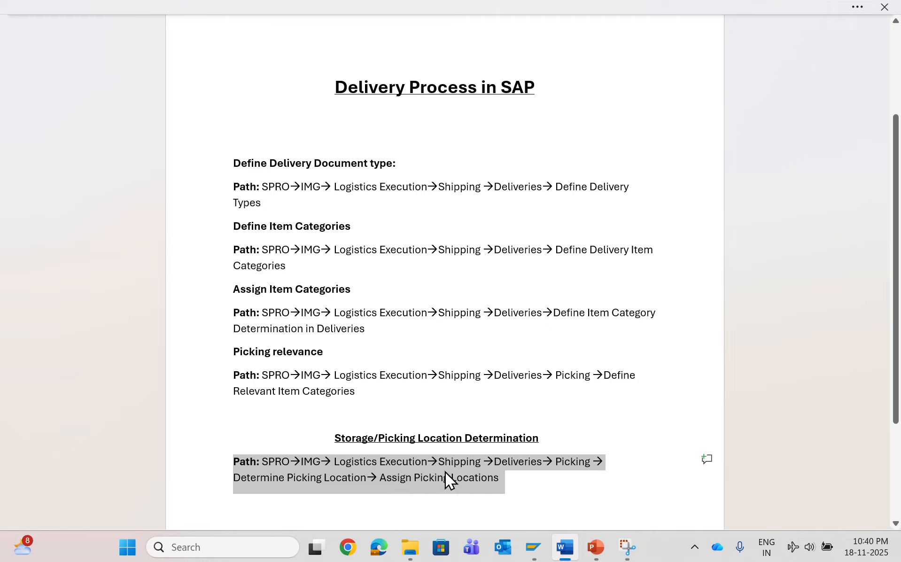
left_click(380, 478)
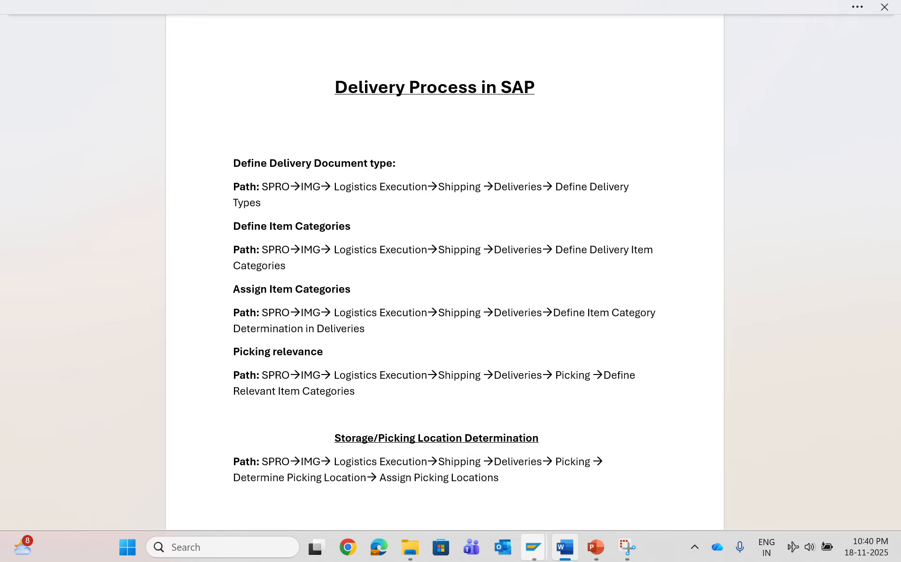
Return to the customizing guide in SAP and open Assign Picking Locations under Logistics Execution, Shipping, Picking, Determine Picking Location.
mouse_move(533, 547)
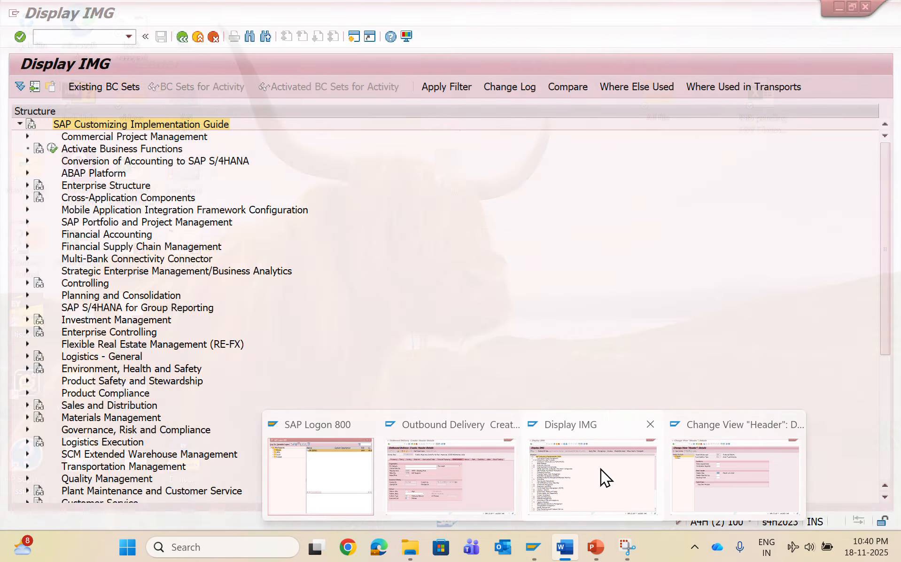
left_click(599, 470)
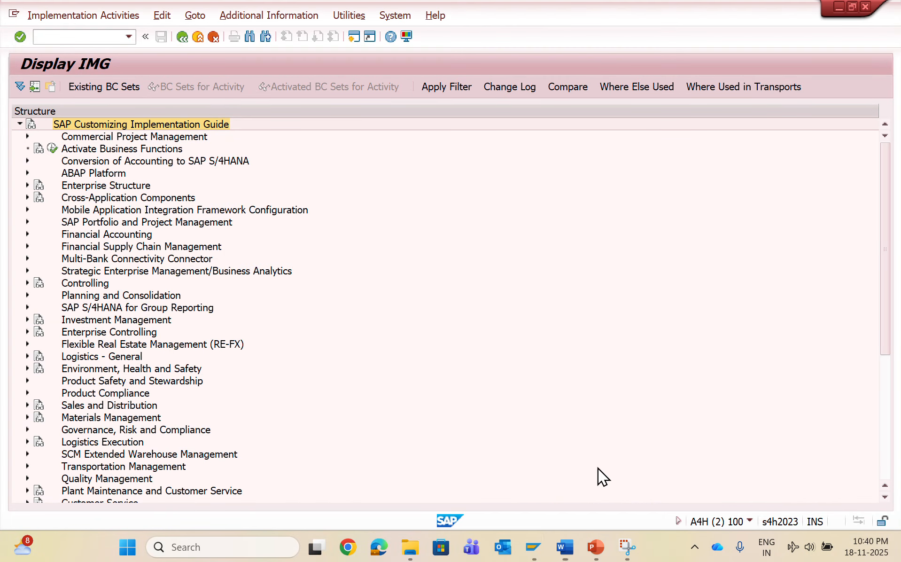
left_click(28, 442)
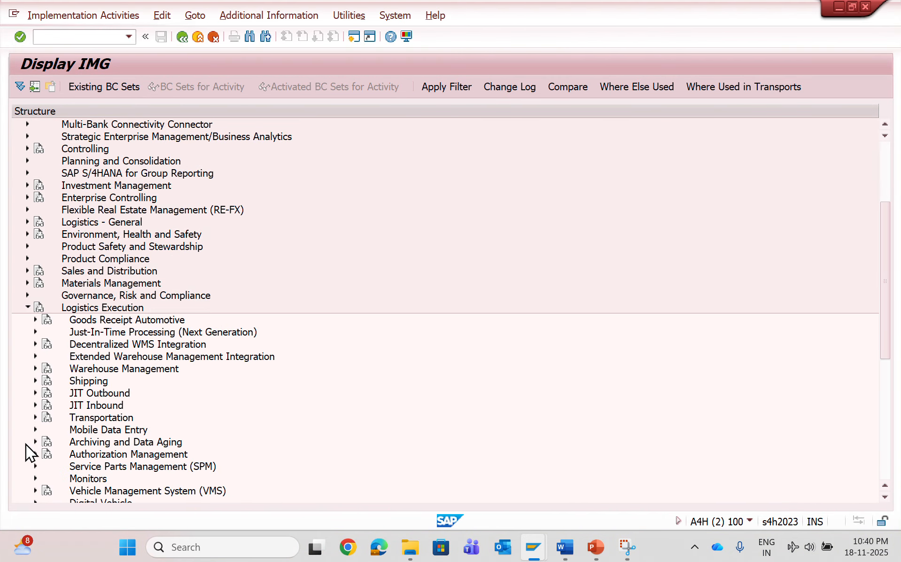
left_click(36, 381)
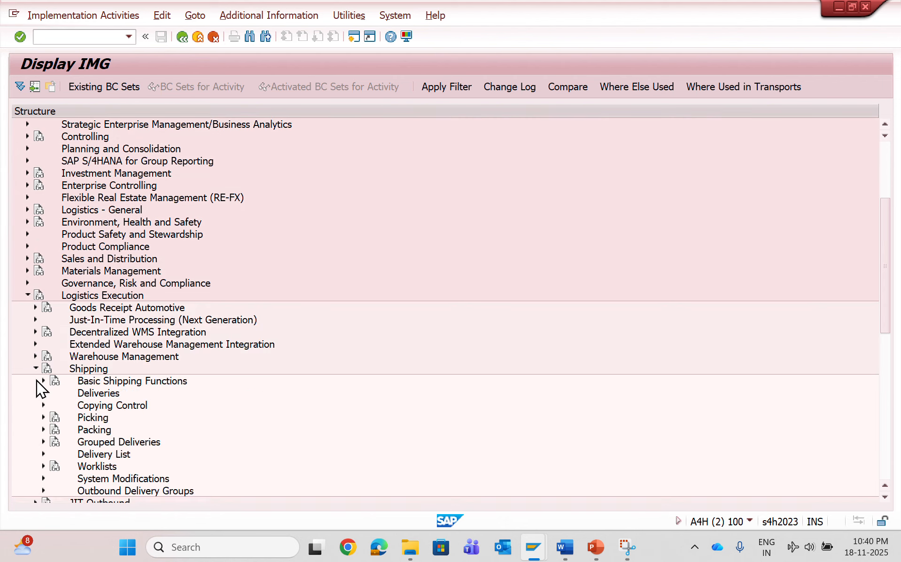
left_click(43, 417)
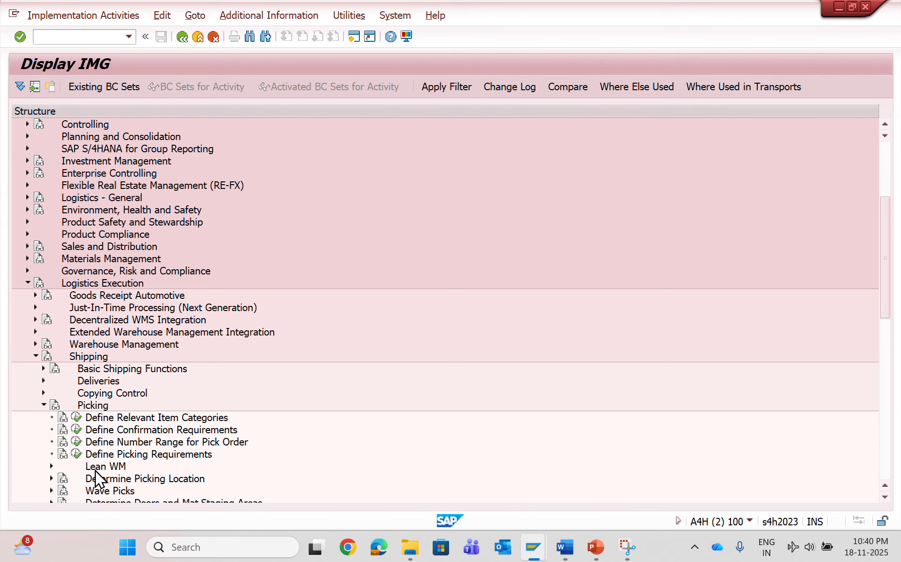
left_click(50, 478)
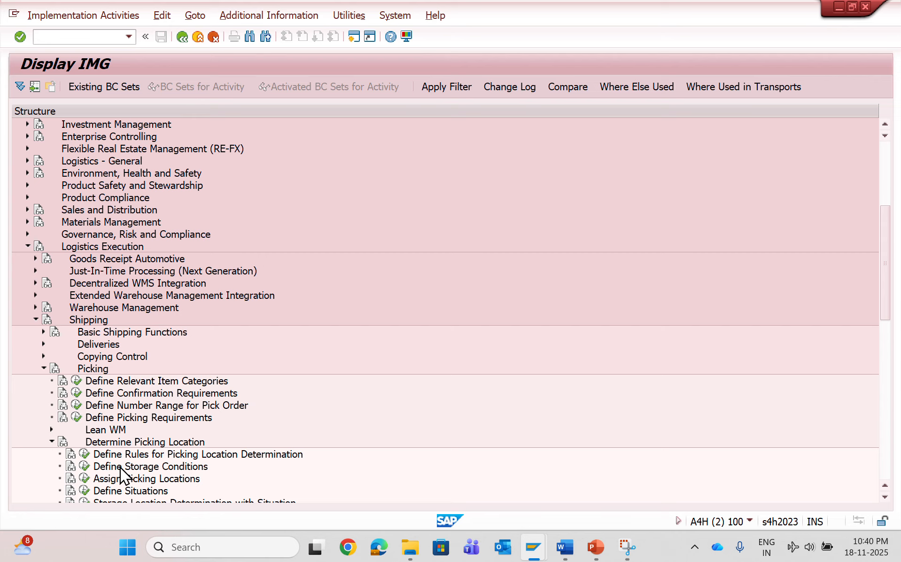
left_click(85, 479)
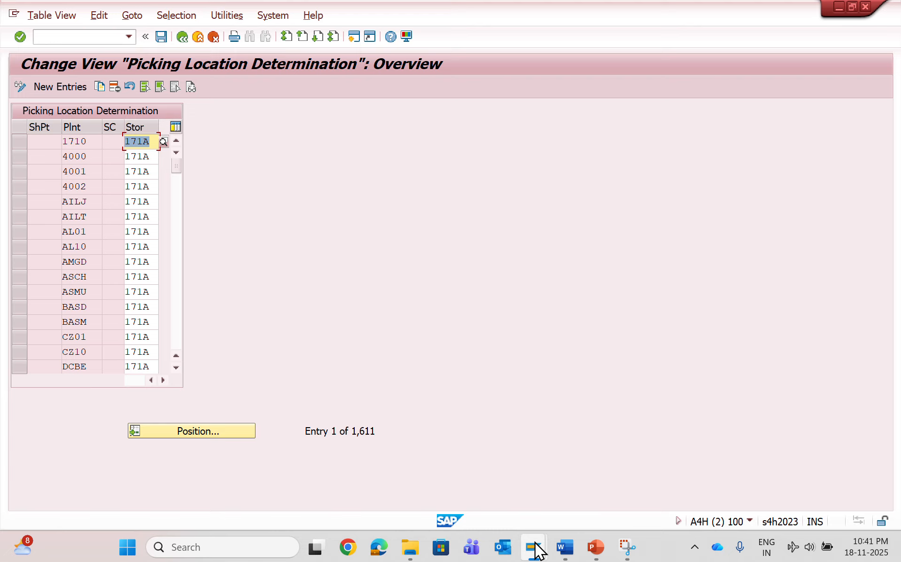
Switch to the other outbound delivery session and check the shipping point and shipping condition in the header's shipment details.
mouse_move(535, 544)
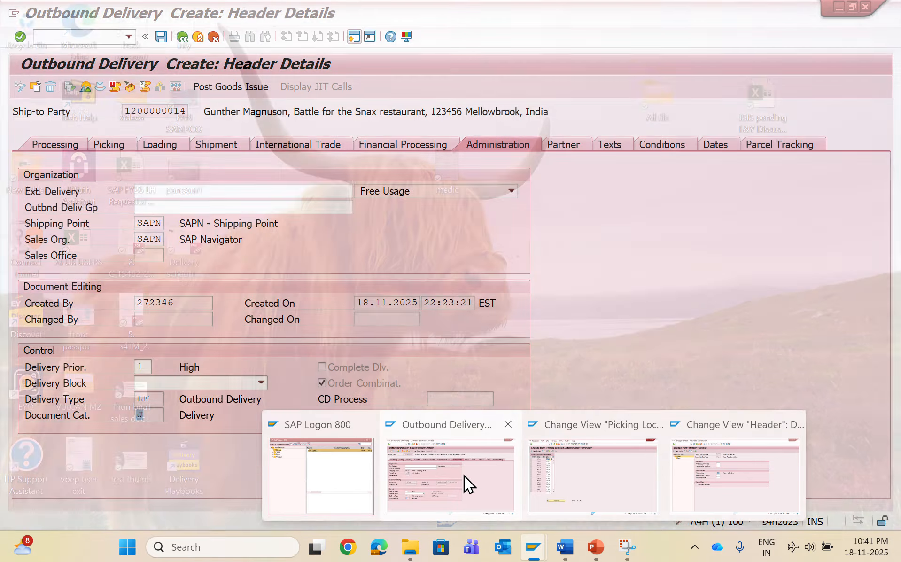
left_click(444, 478)
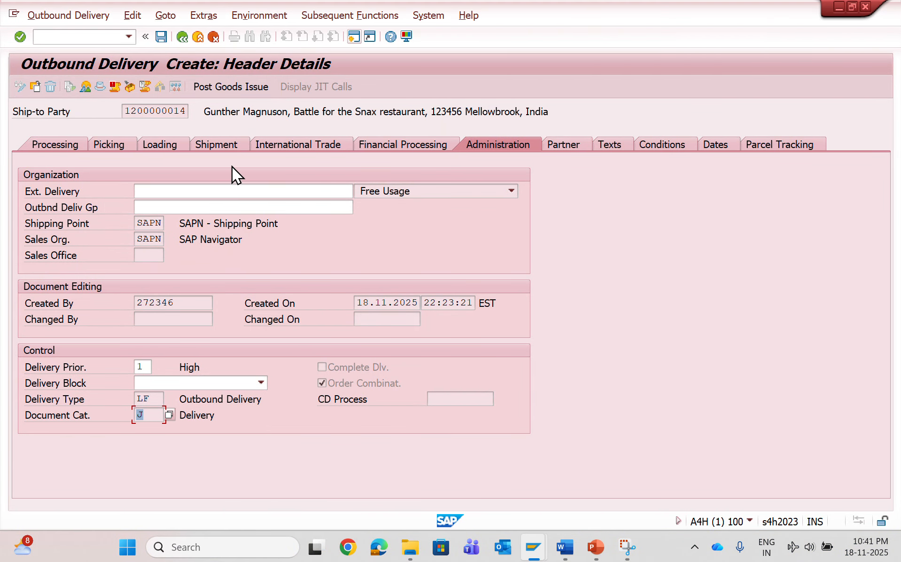
left_click(217, 149)
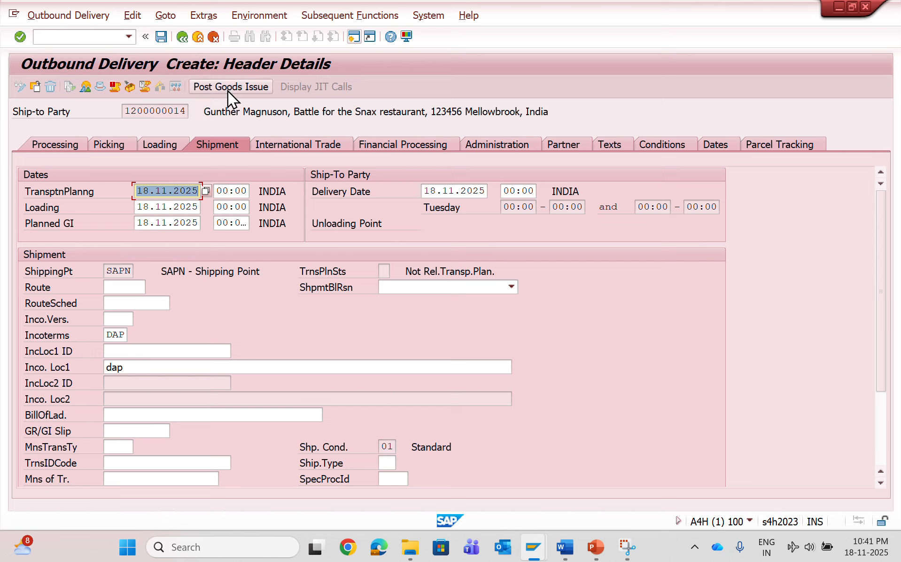
left_click(383, 449)
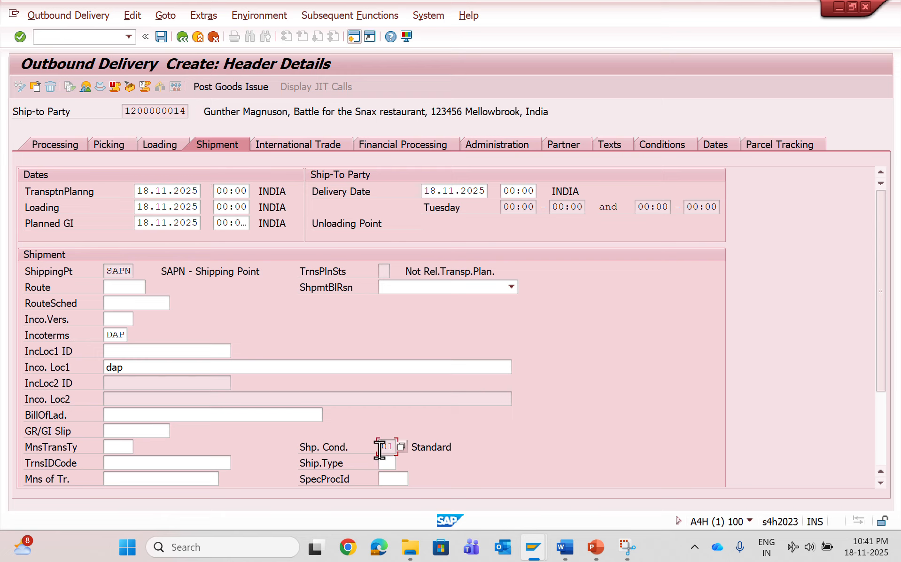
left_click(185, 39)
Compare the picking location determination columns with the delivery, and check item 10's plant and storage condition in its picking details.
key("alt+Tab")
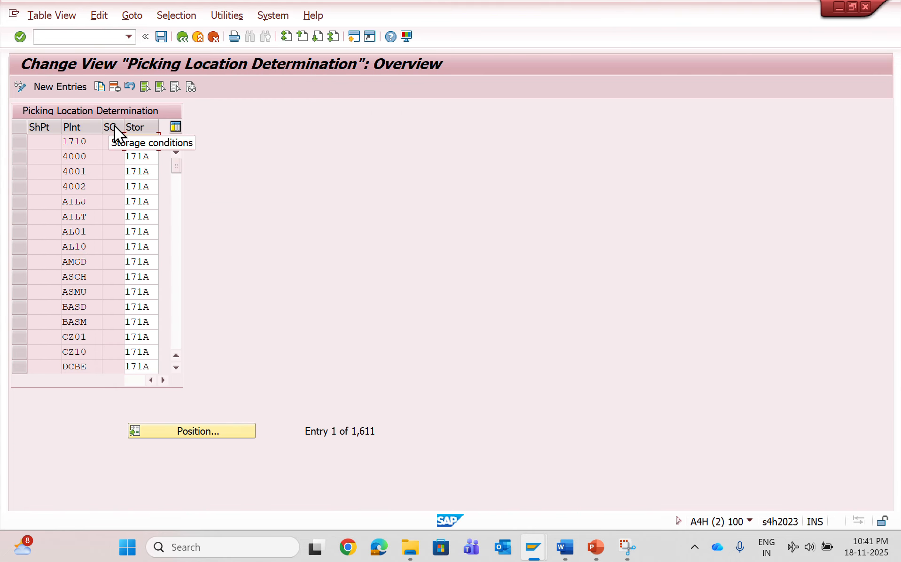
key("alt+Tab")
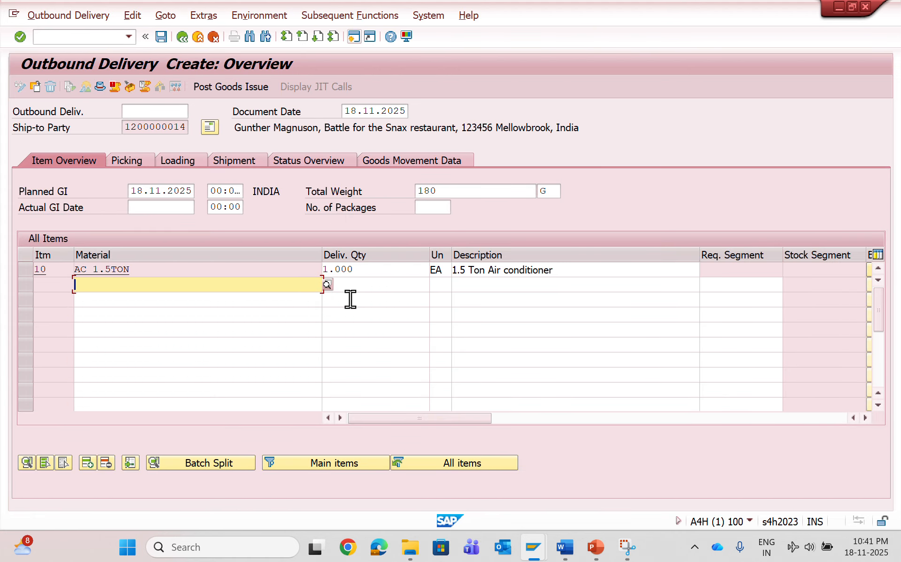
double_click(221, 265)
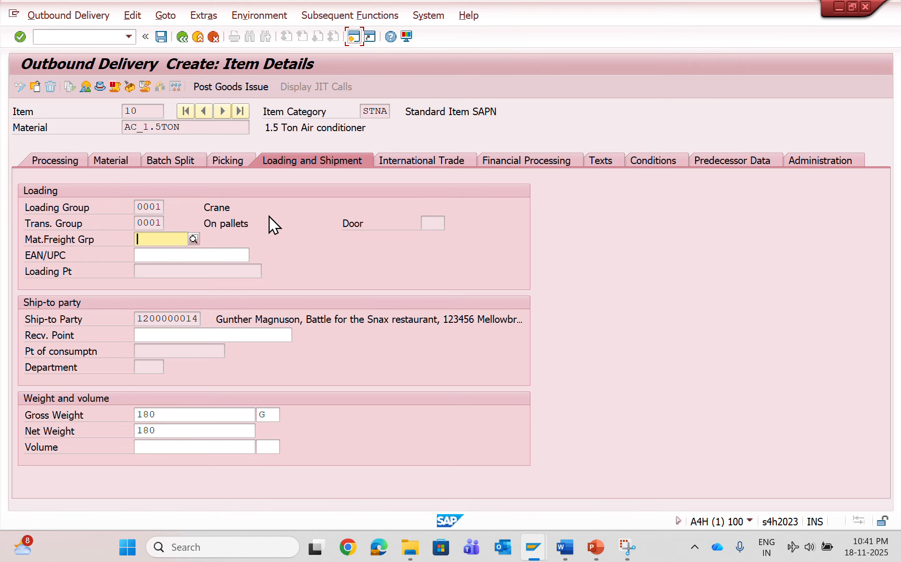
left_click(231, 159)
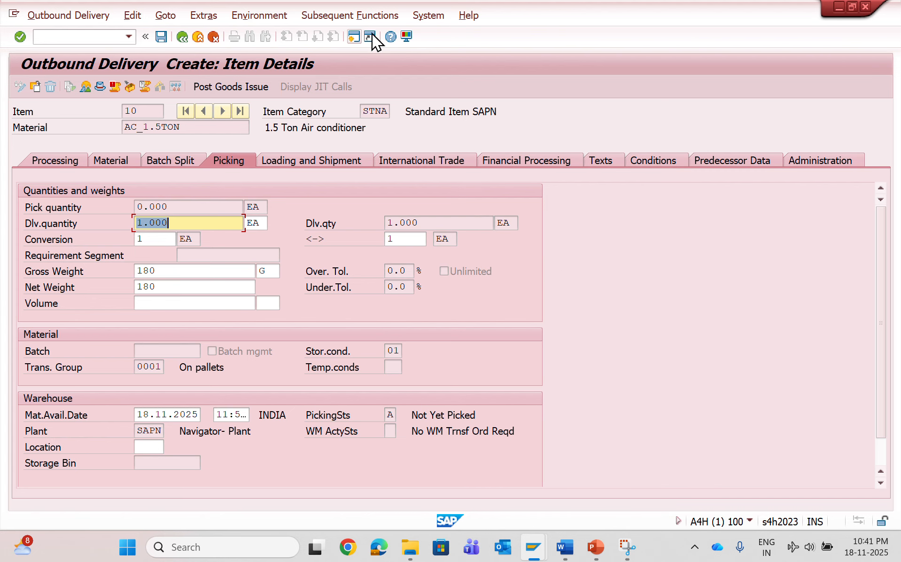
Check item 10's storage condition in its material details and return to the Picking Location Determination view.
left_click(124, 162)
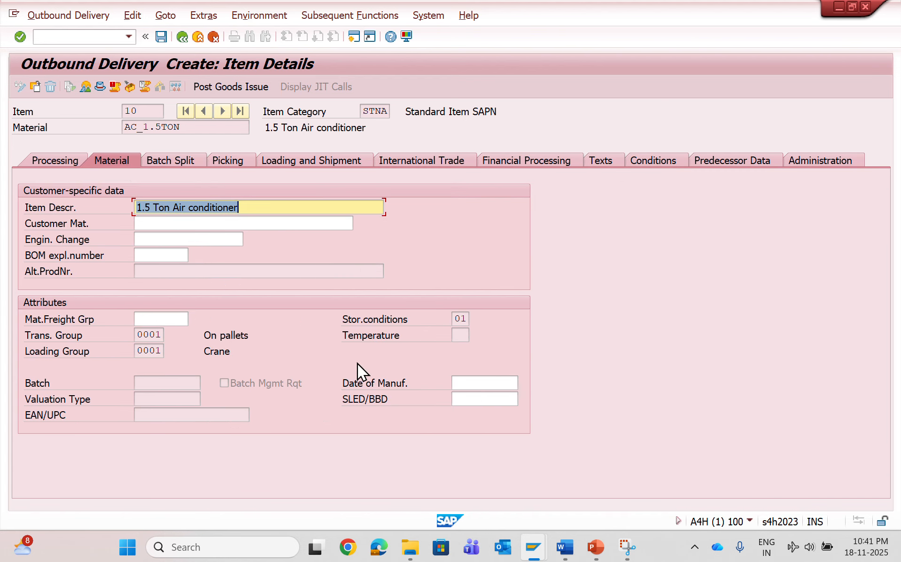
left_click(452, 319)
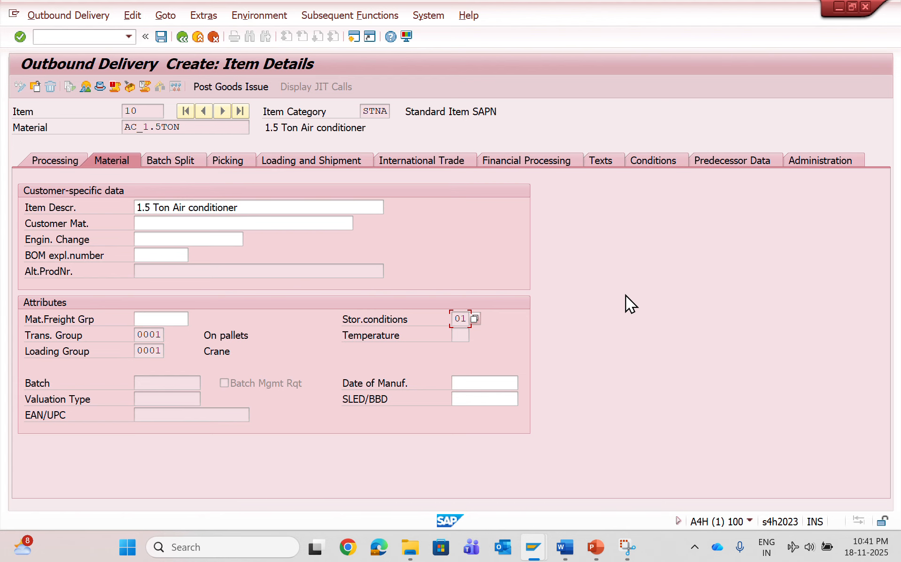
mouse_move(532, 546)
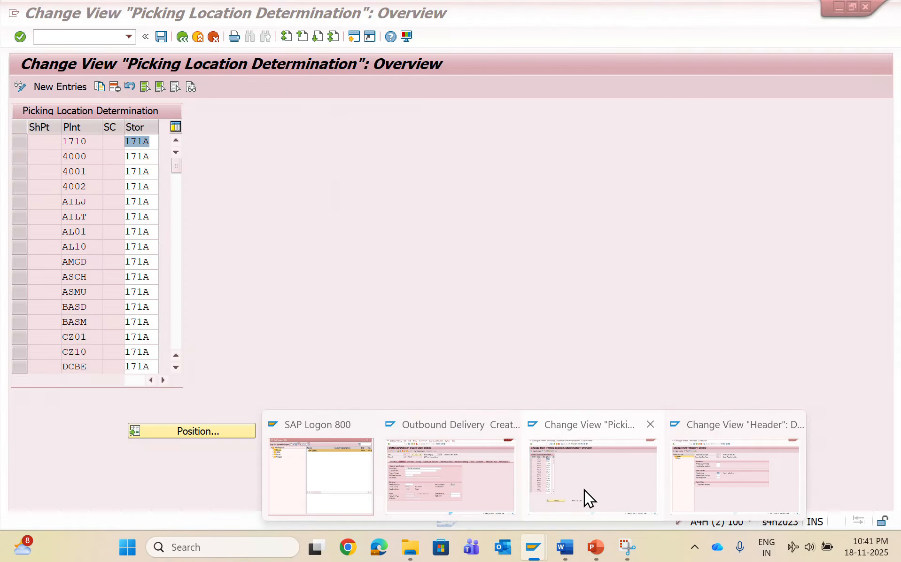
left_click(585, 493)
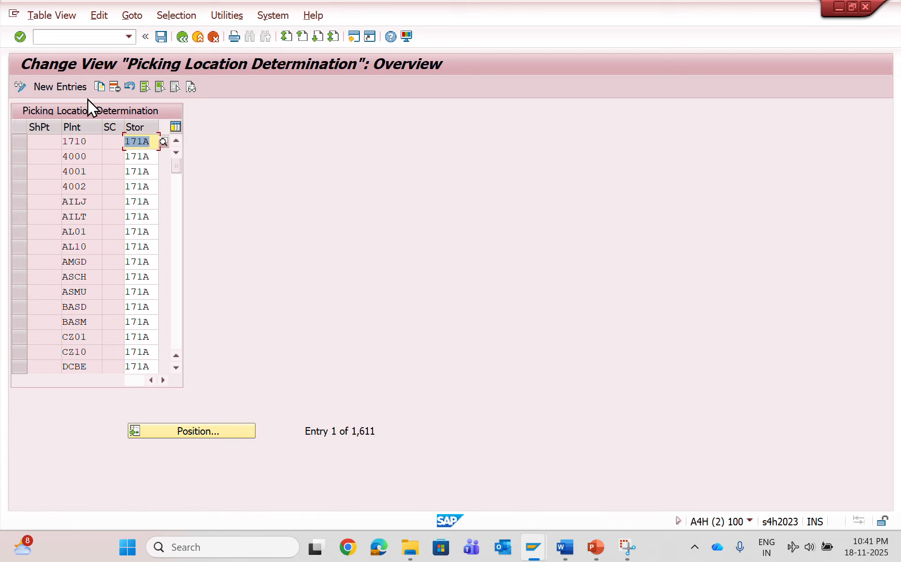
Add a picking location entry for shipping point SAPN, plant SAPN, storage condition 01 and storage location FG01, and save it to the proposed customizing request.
left_click(73, 88)
type("sapn")
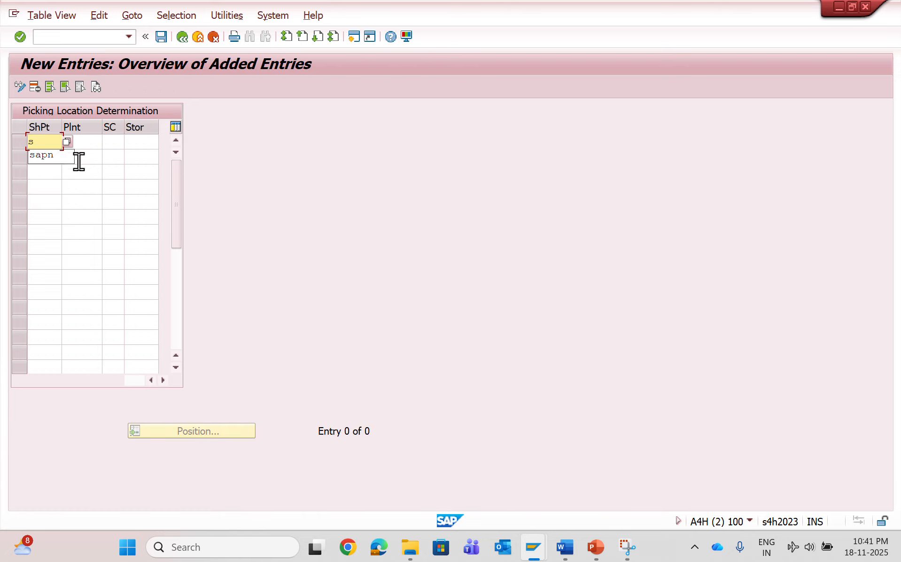
left_click(78, 142)
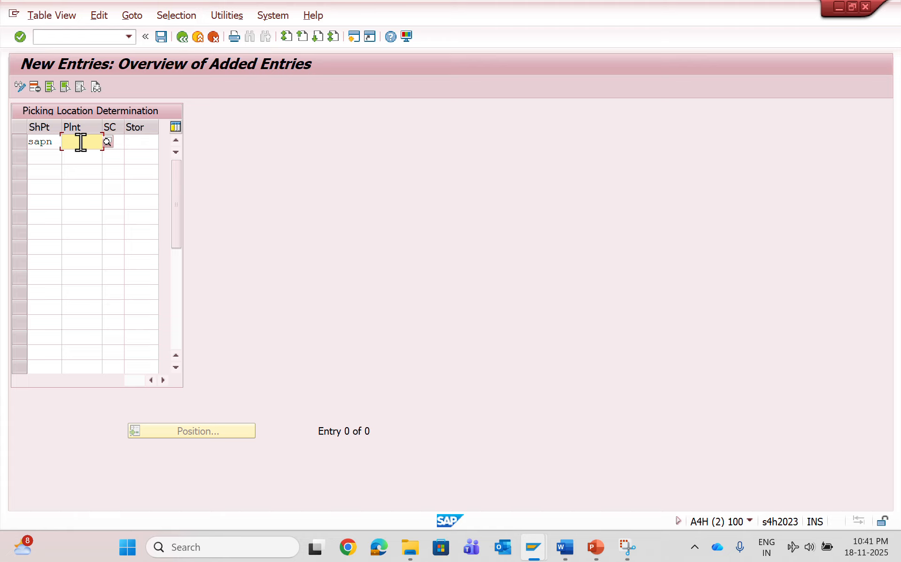
type("sapn")
left_click(109, 169)
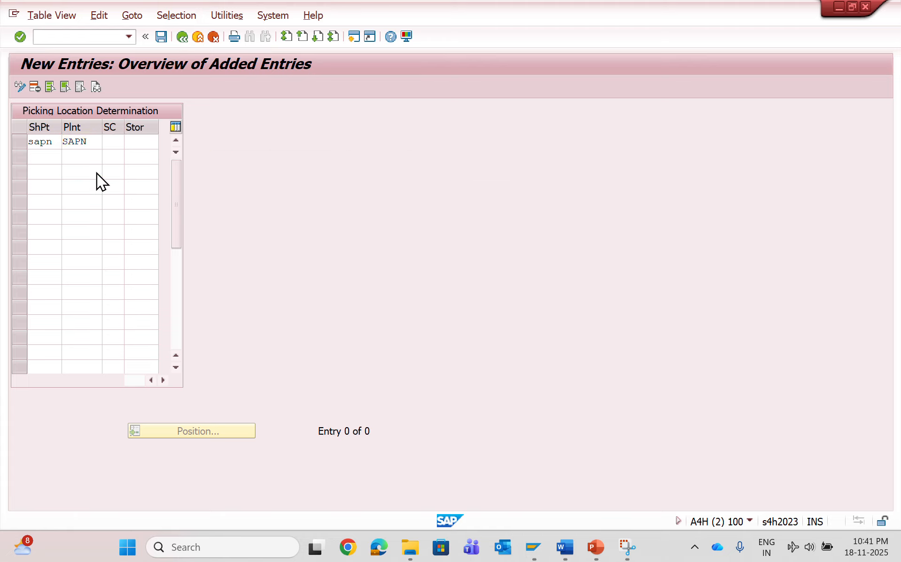
left_click(110, 142)
type("01")
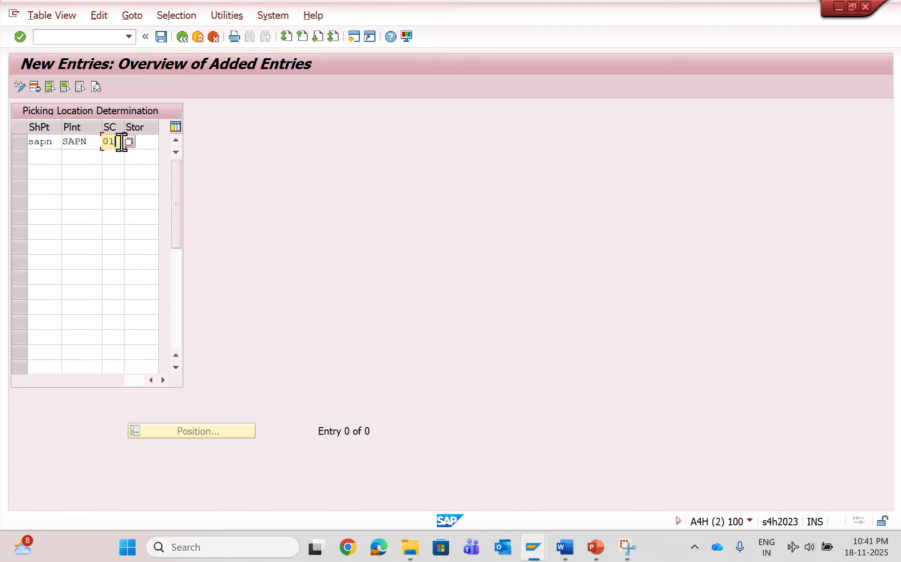
left_click(148, 143)
type("Fg01")
key("Return")
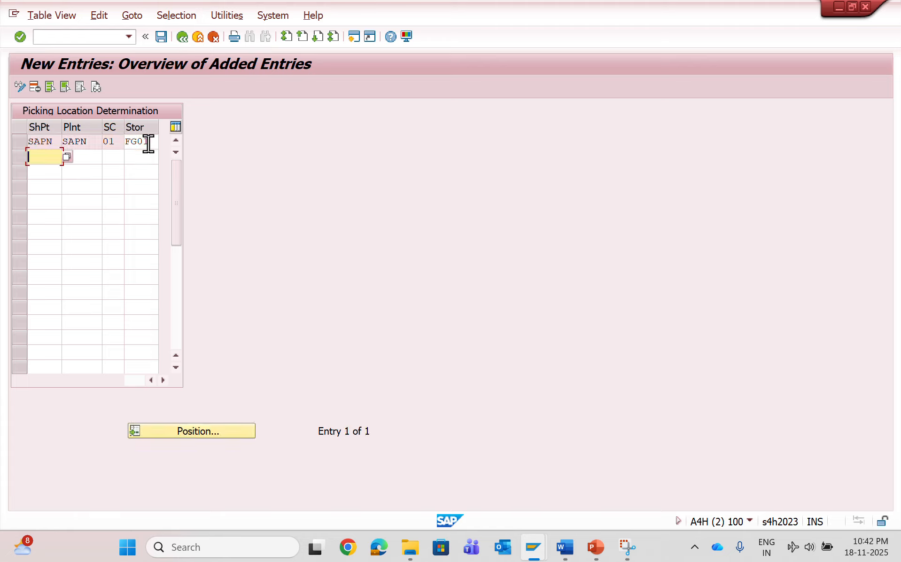
left_click(160, 41)
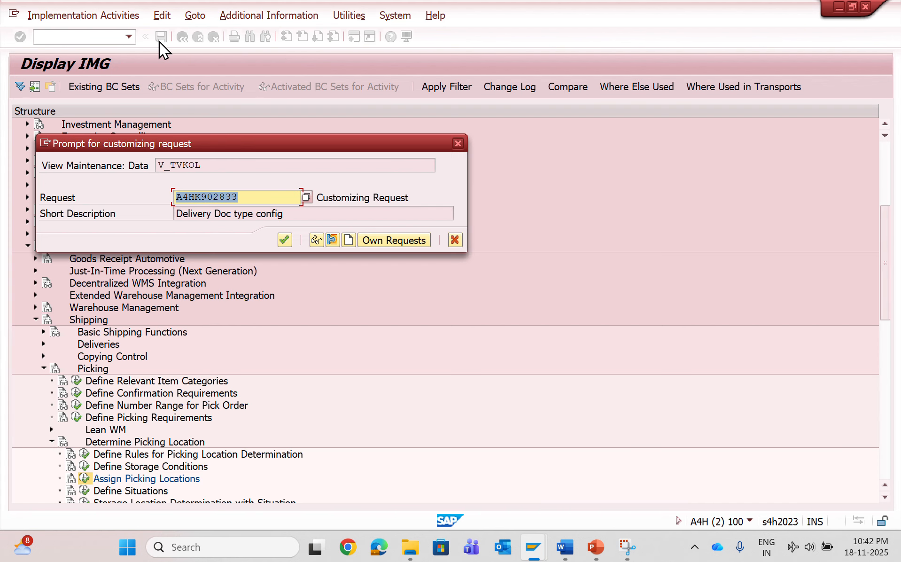
left_click(280, 236)
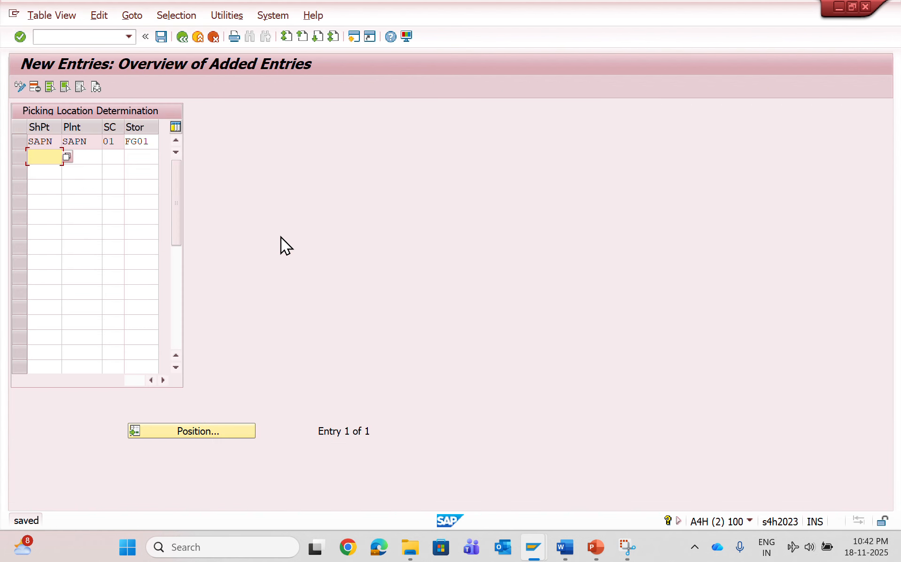
Review the picking location path in the Word notes, and check item 10's storage location in the existing delivery's picking overview.
left_click(568, 545)
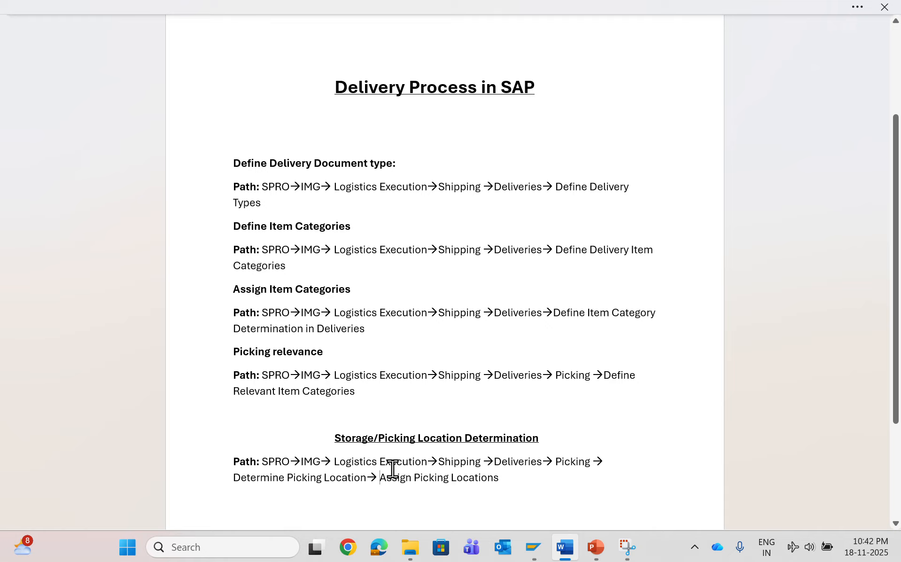
mouse_move(539, 547)
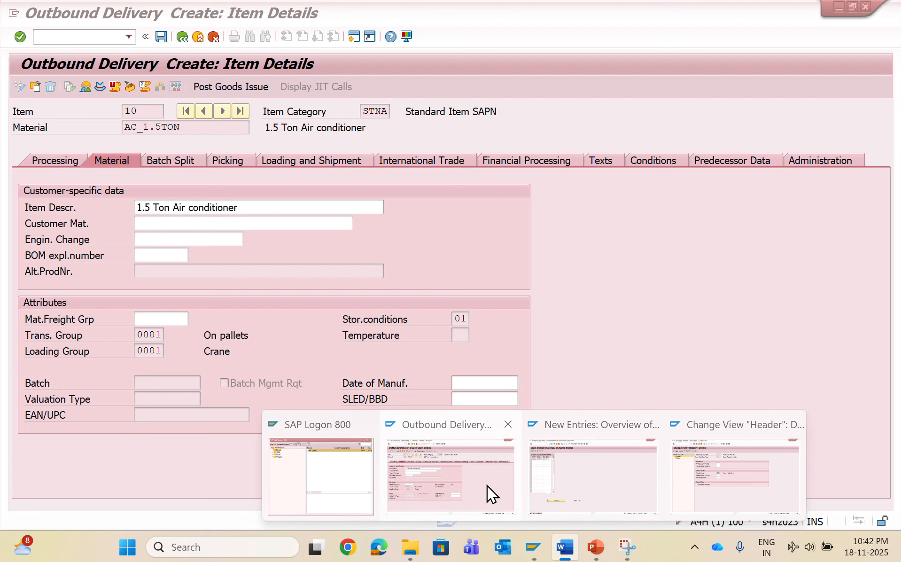
left_click(484, 482)
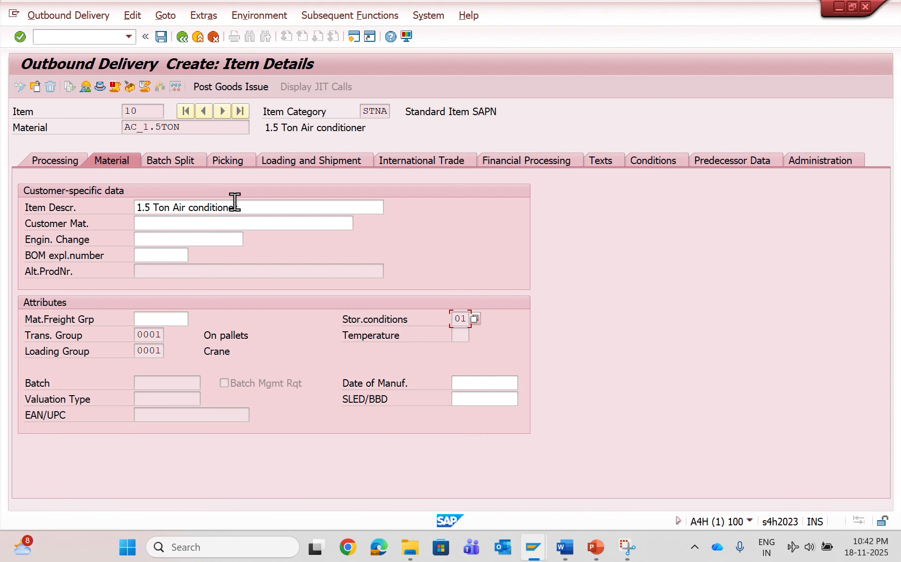
left_click(179, 37)
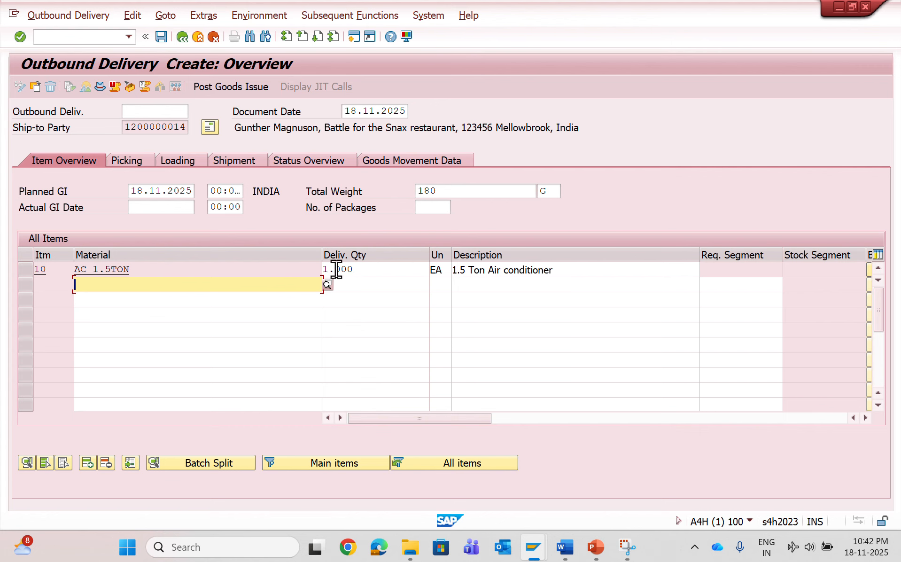
left_click(126, 160)
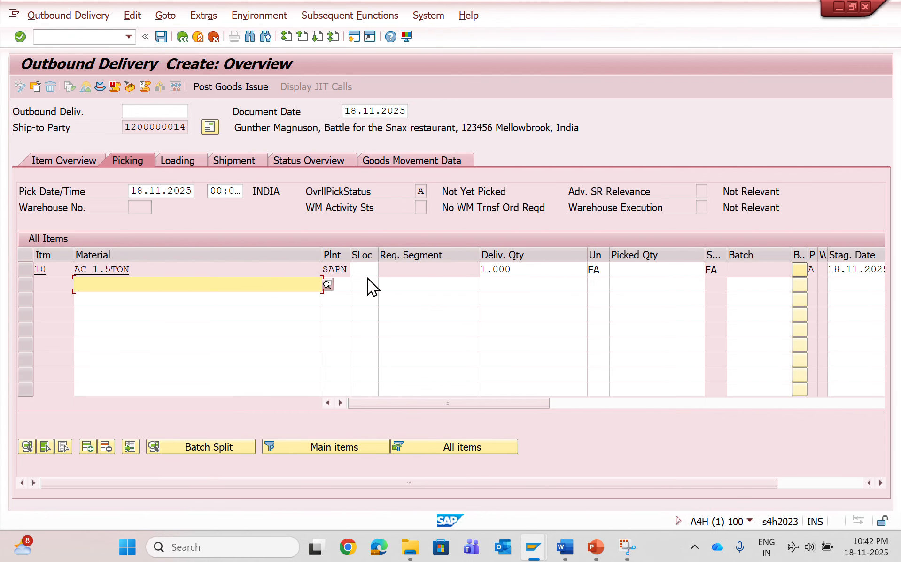
Restart delivery creation with VL01N for the proposed sales order at shipping point SAPN, and check the item's storage location.
left_click(105, 37)
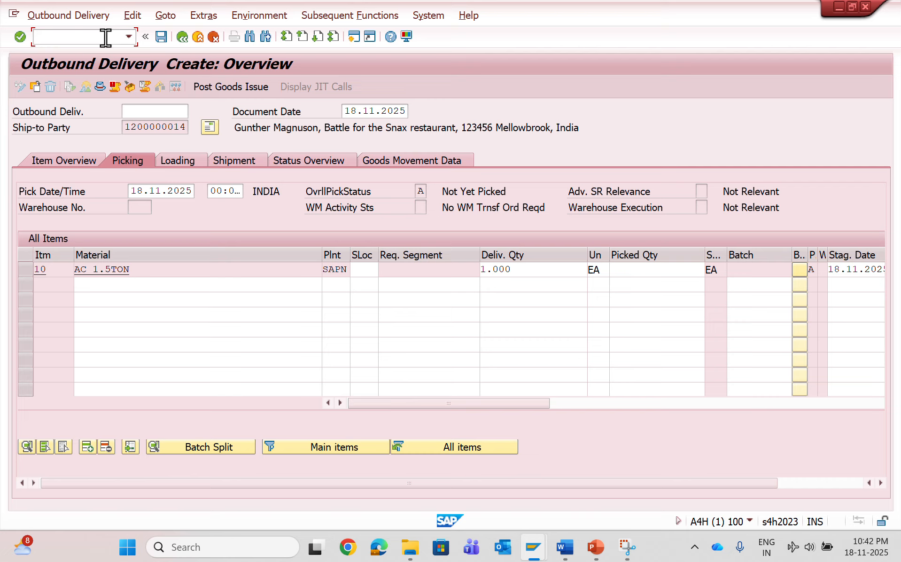
type("/nvl01n")
key("Return")
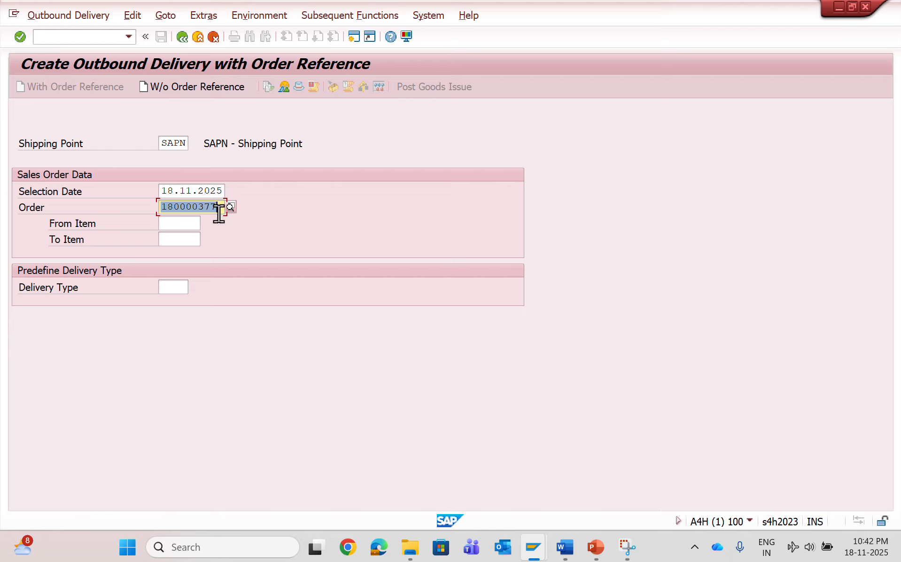
key("Return")
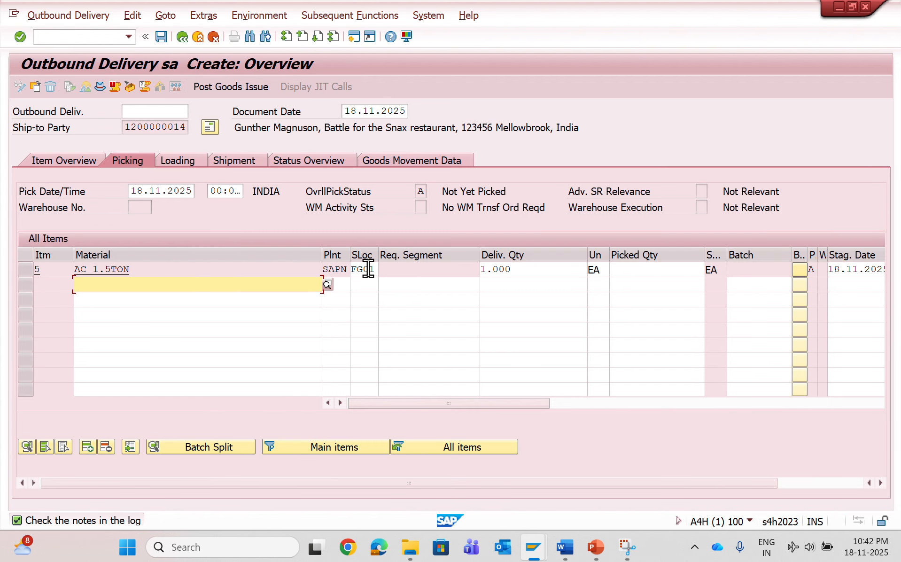
double_click(375, 269)
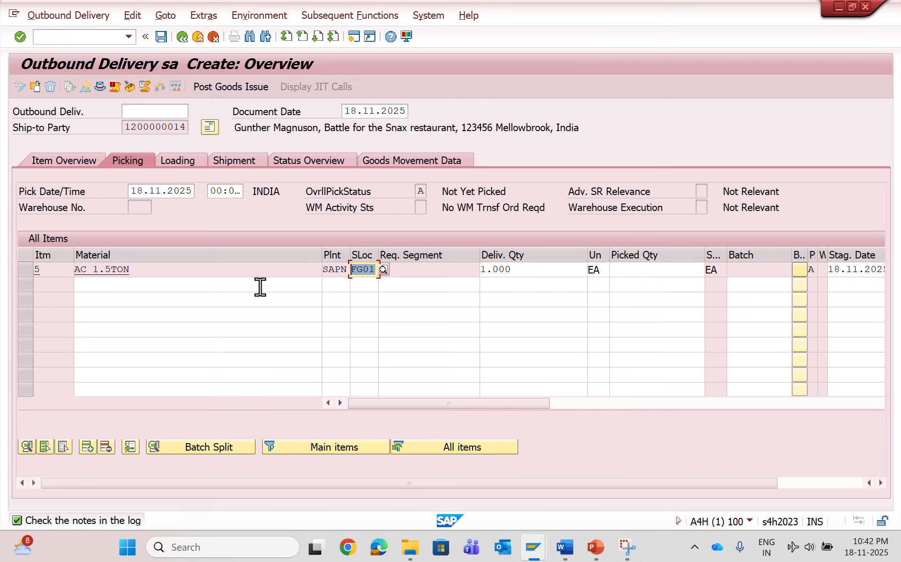
Switch to the Word notes to review the delivery customizing paths, and return to the new SAP outbound delivery.
mouse_move(565, 546)
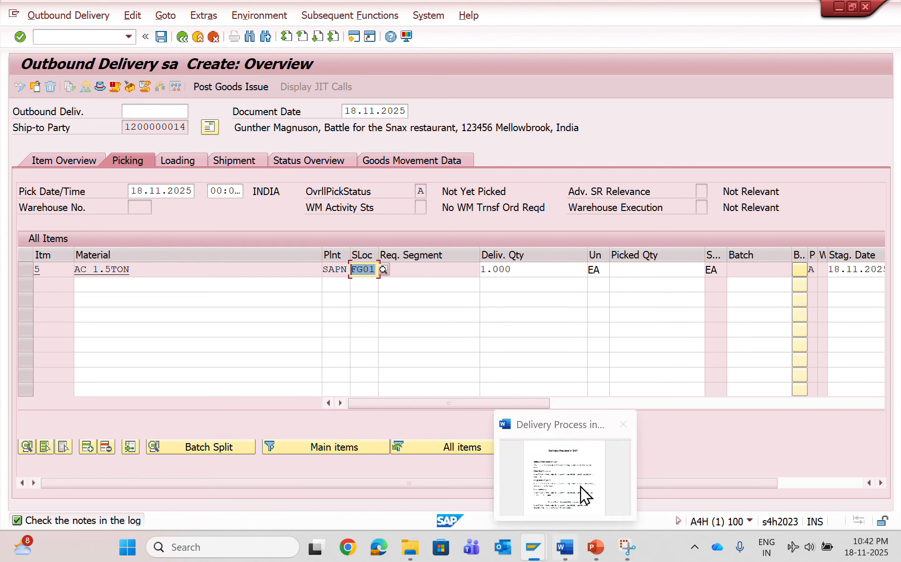
left_click(580, 486)
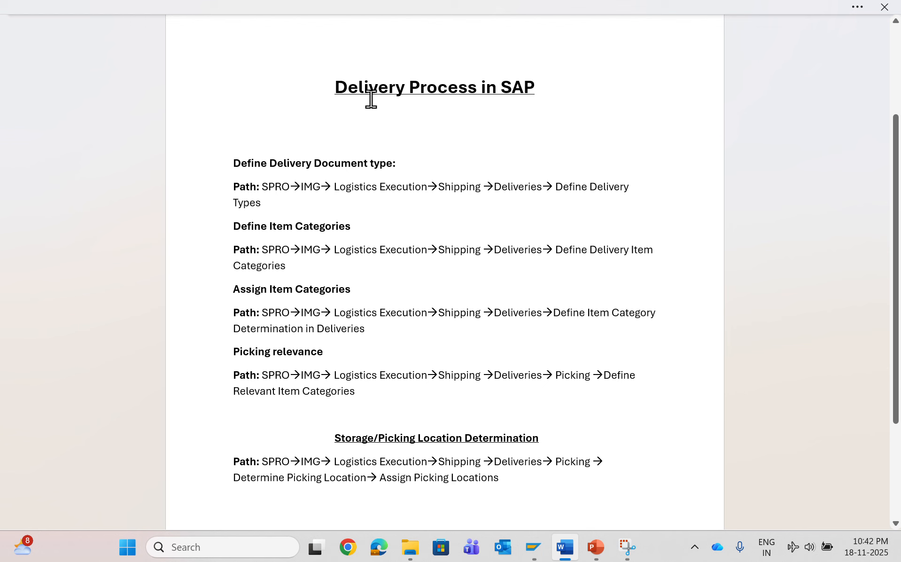
key("alt+Tab")
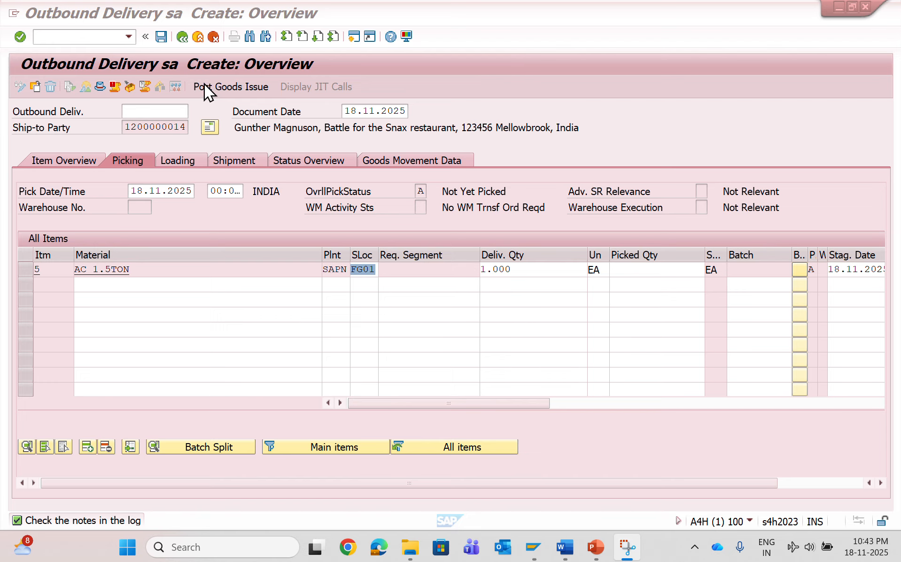
Try to post the goods issue before entering a picked quantity, and return to the delivery overview.
left_click(219, 87)
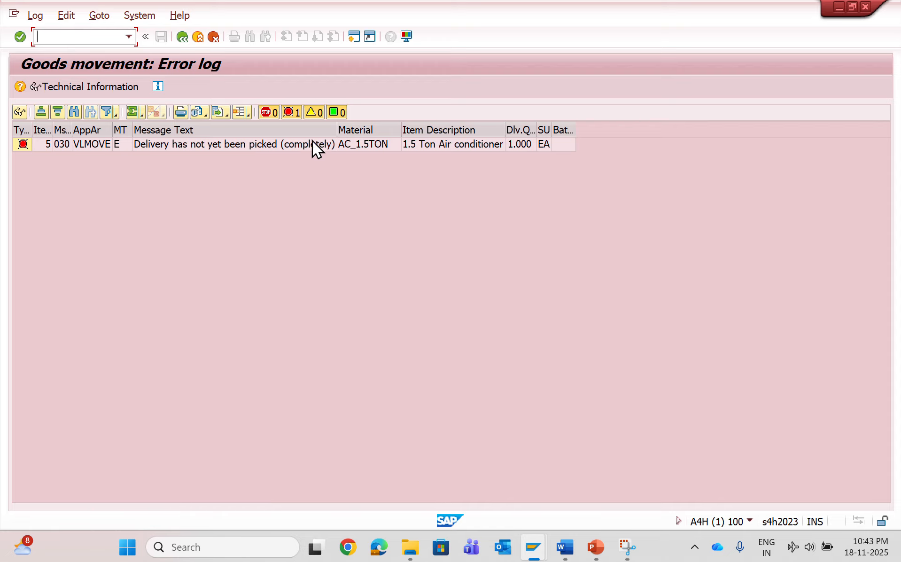
left_click(179, 40)
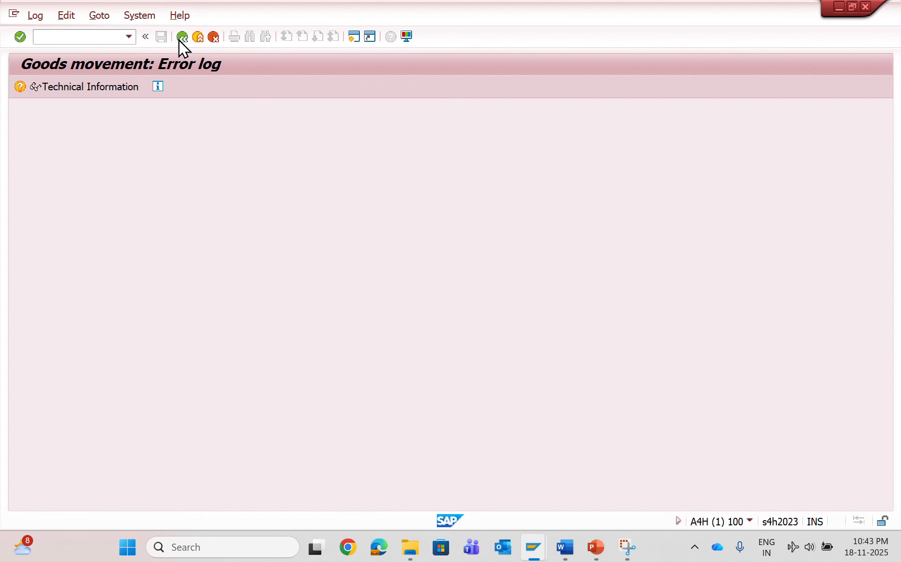
Set the AC_1.5TON item's picked quantity to 1, check the overall picking status and post the goods issue.
left_click(636, 269)
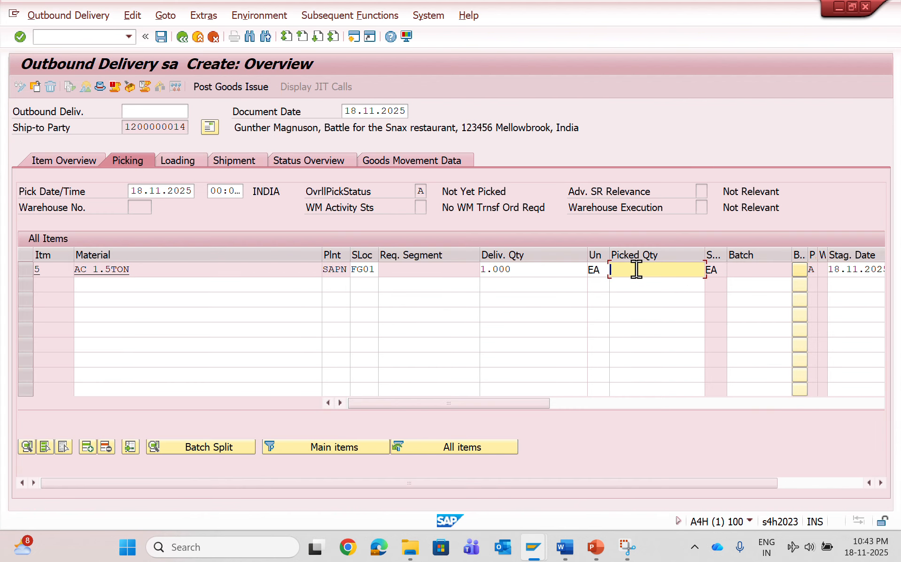
type("1")
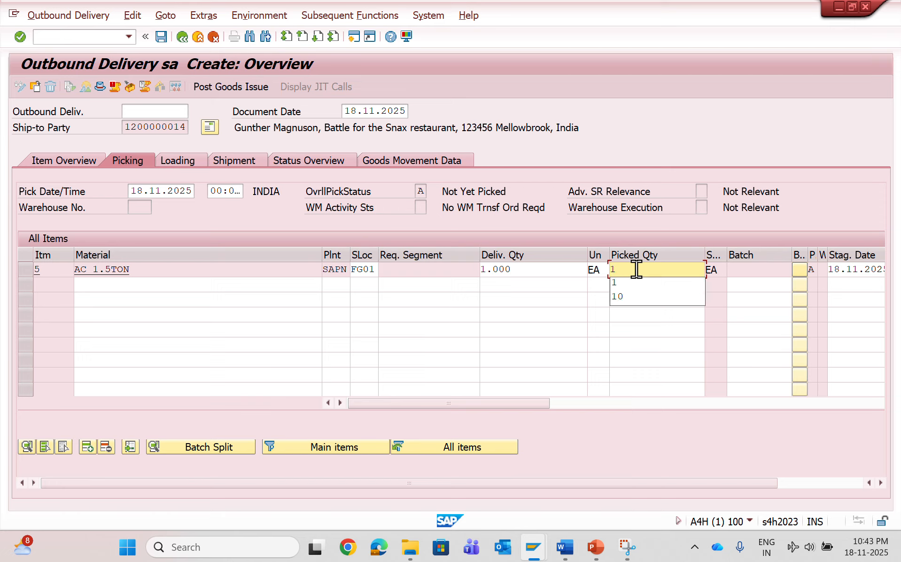
key("Return")
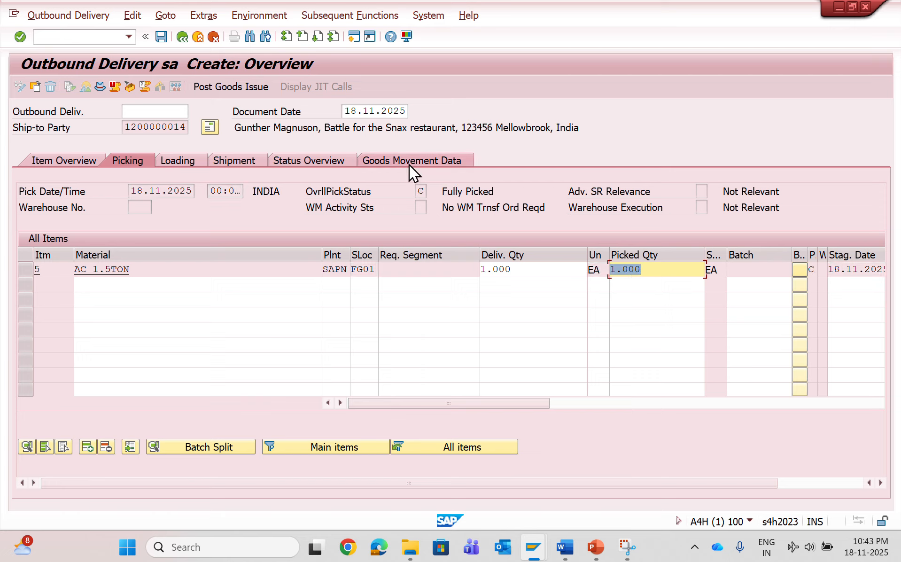
left_click(423, 192)
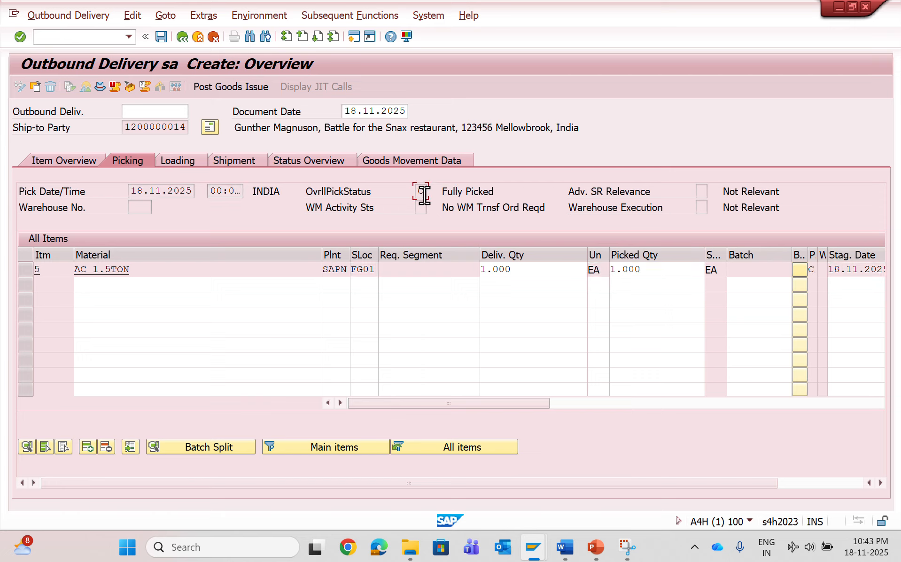
left_click(230, 86)
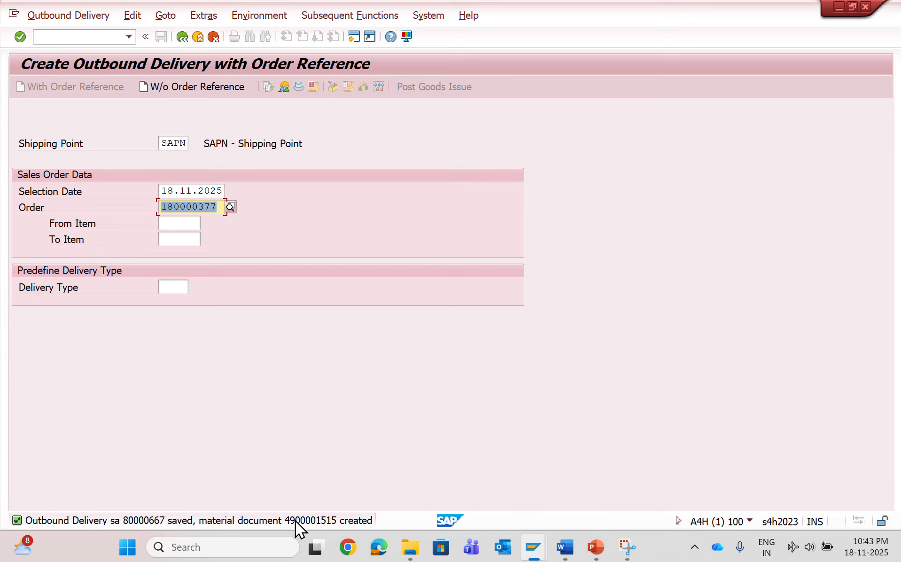
Open the posted delivery's document flow from VL03N and examine its picking request and goods issue document.
left_click(88, 37)
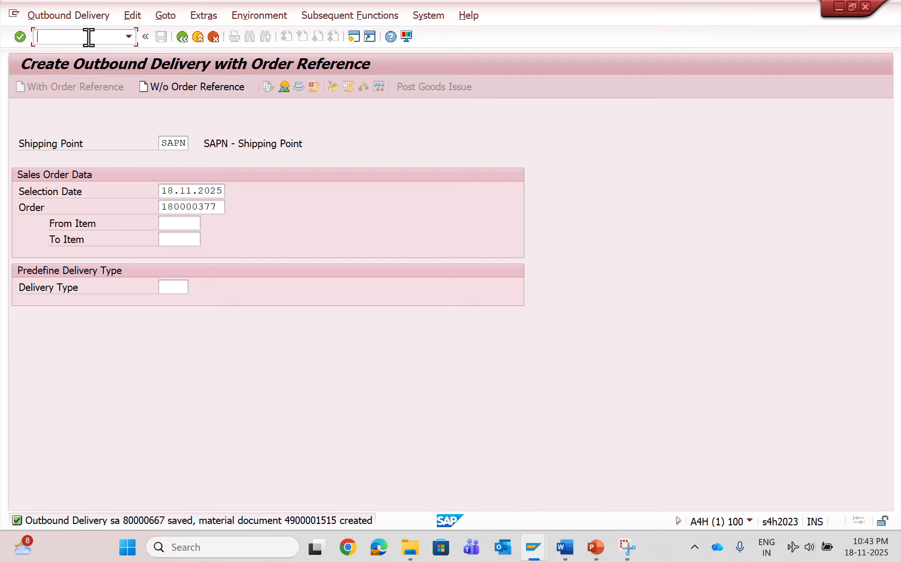
type("/nvl03n")
key("Return")
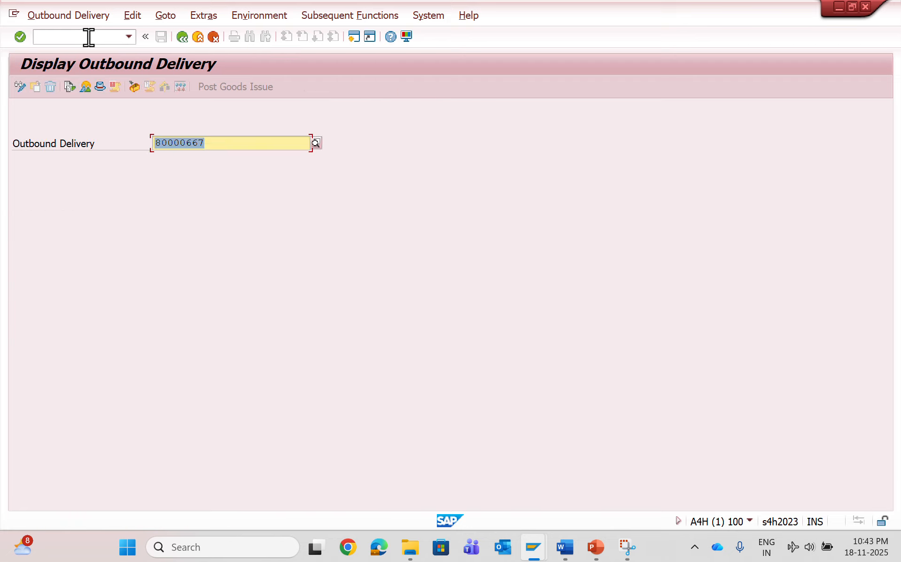
left_click(69, 87)
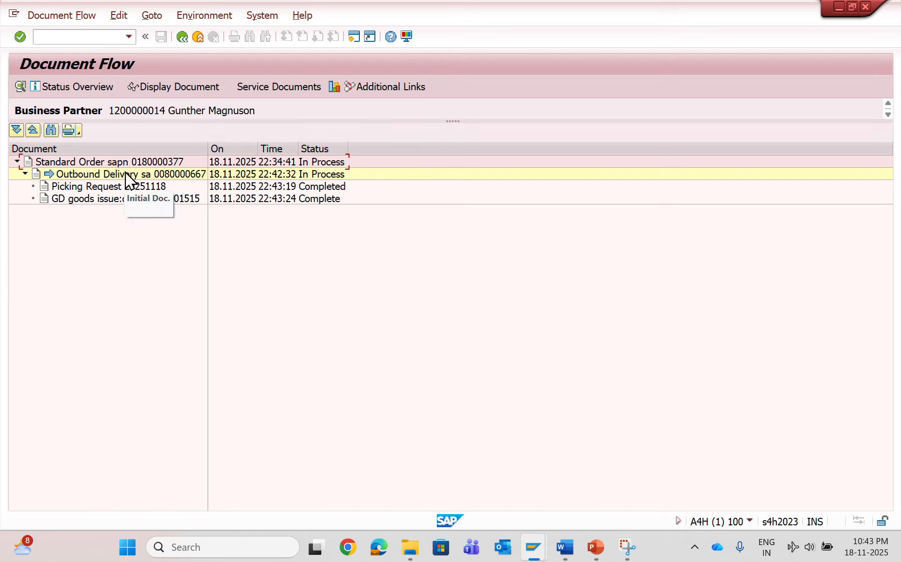
left_click(125, 187)
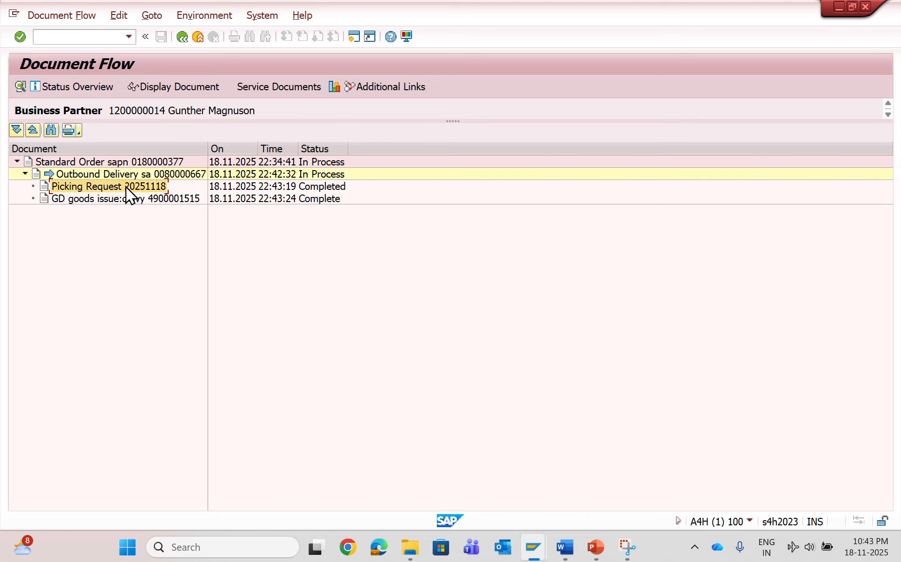
left_click(140, 199)
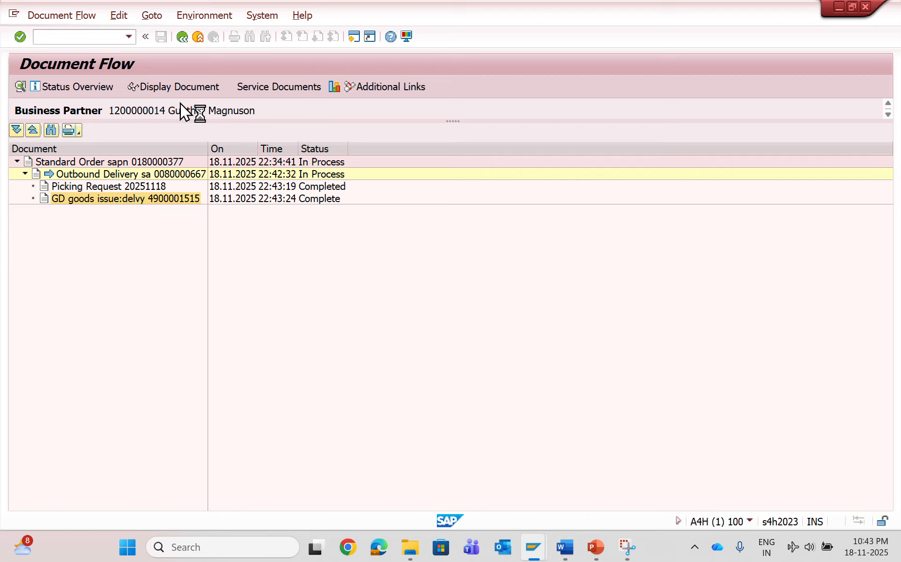
Open the goods issue's material document and its accounting document, examine the posted line items, and return to the material document.
left_click(178, 82)
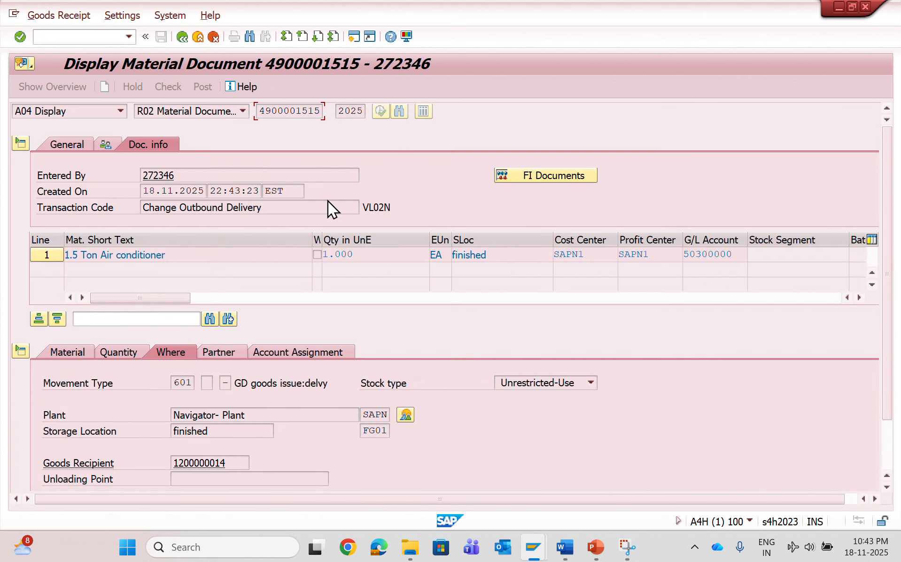
left_click(503, 175)
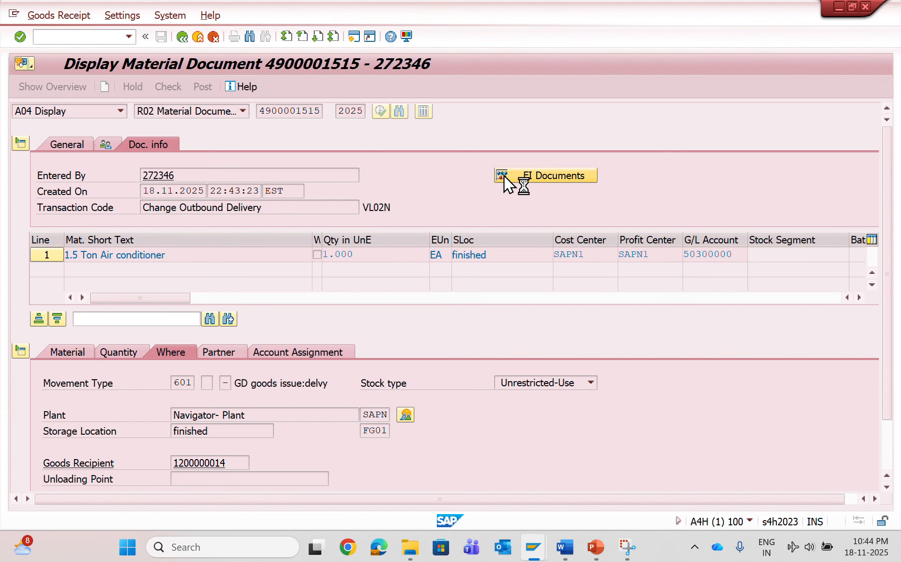
double_click(58, 171)
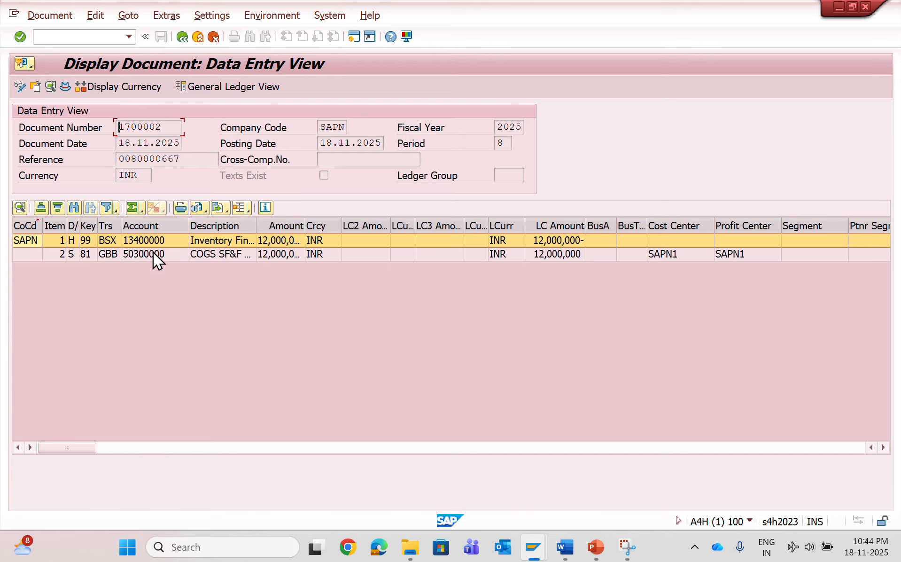
left_click(235, 246)
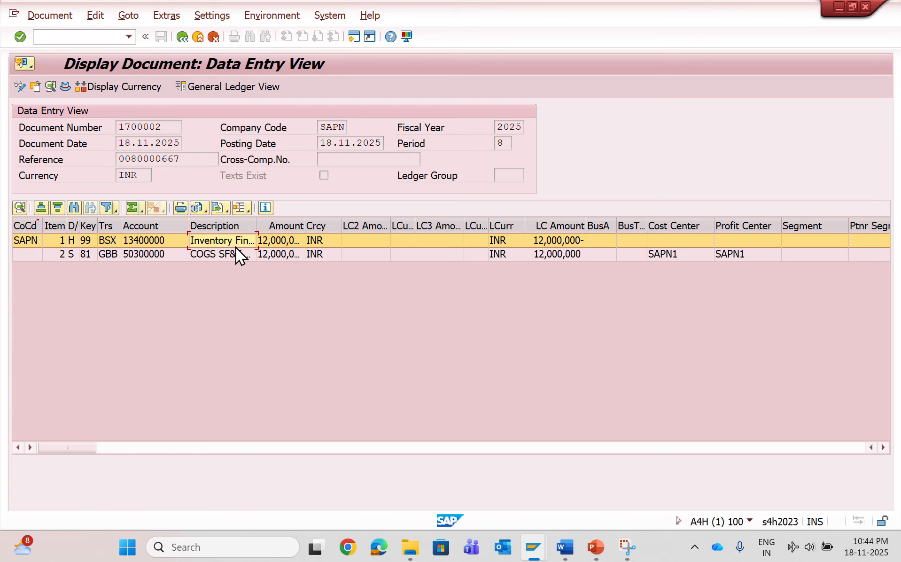
left_click(236, 249)
double_click(257, 219)
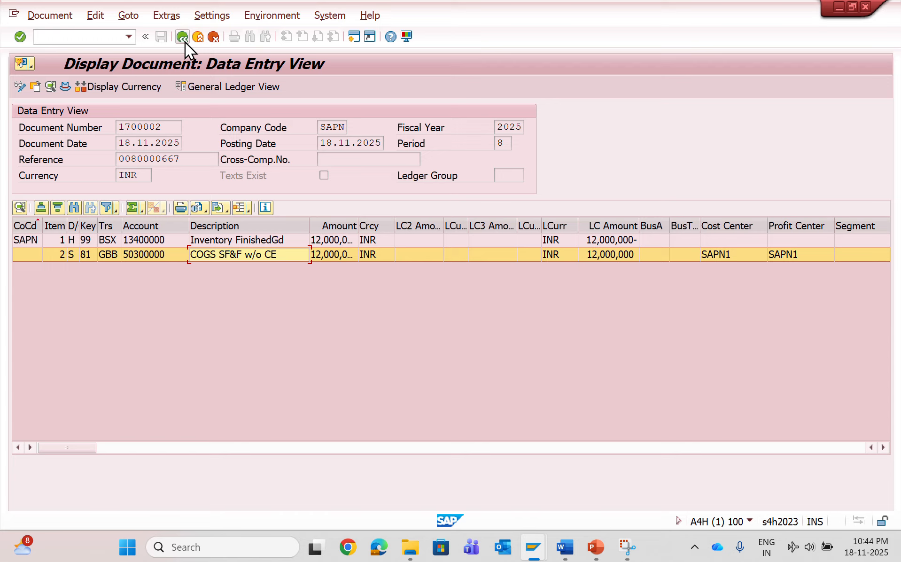
left_click(184, 40)
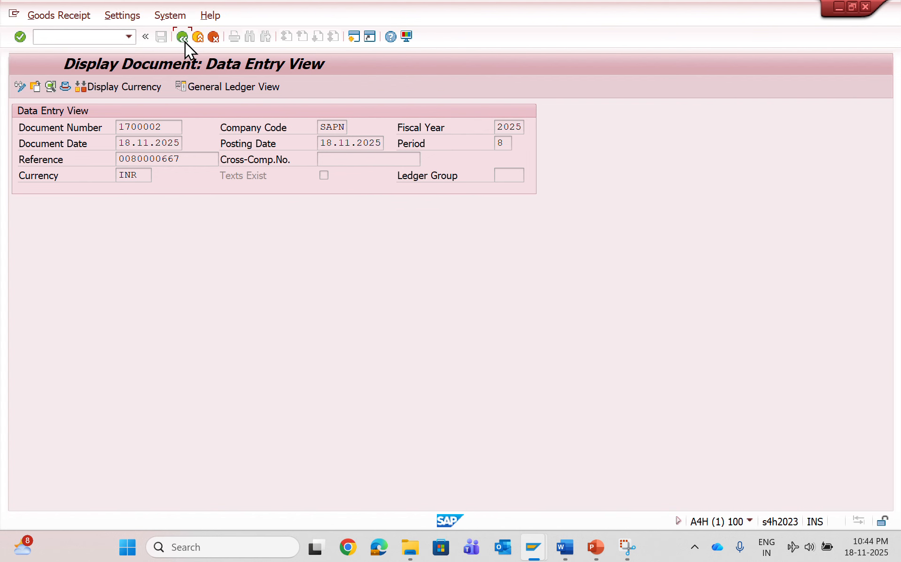
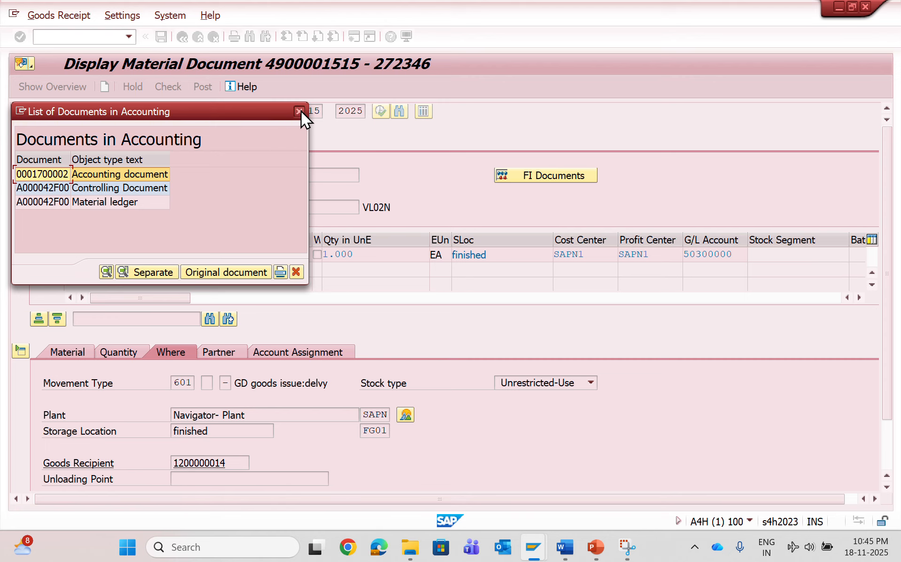
left_click(300, 112)
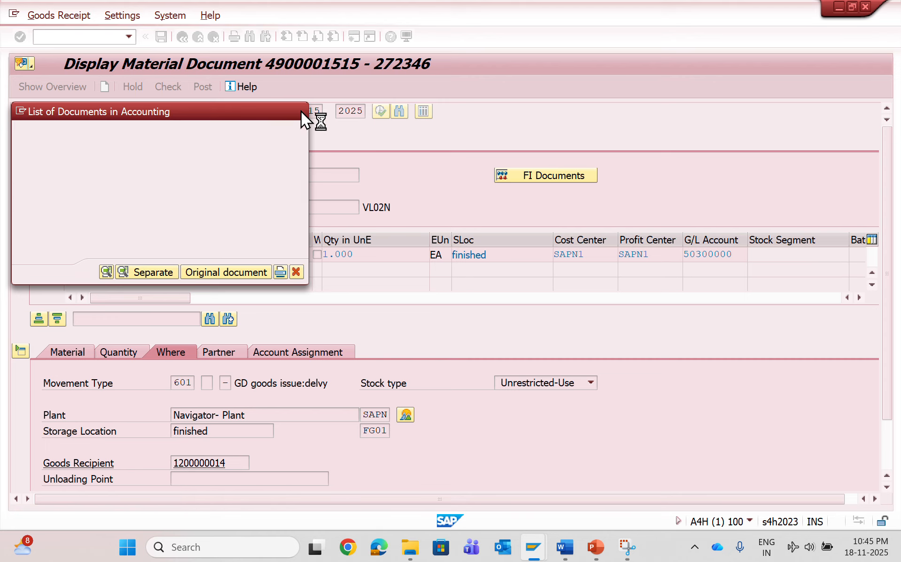
Open VL01N, view the delivery creation screen without order reference, and return to SAP Easy Access.
left_click(75, 35)
type("/nvl01n")
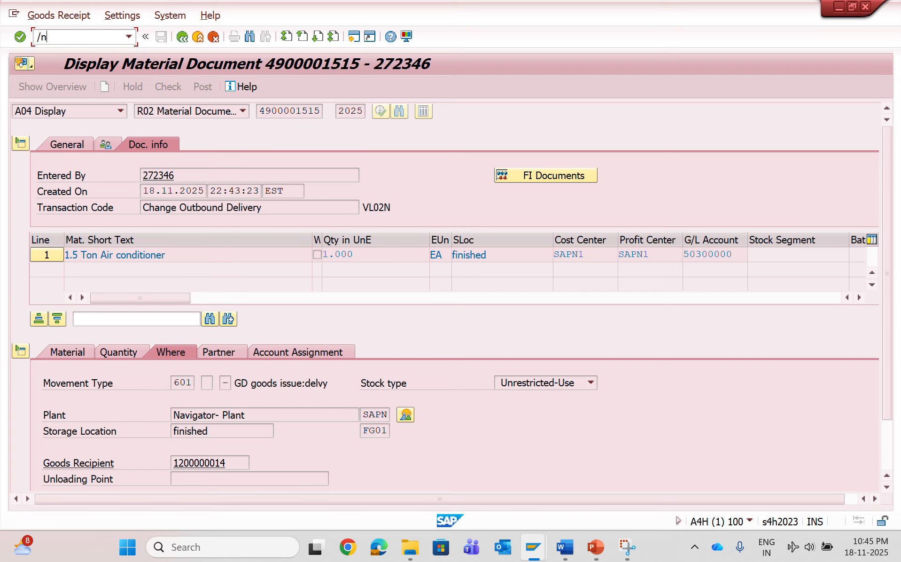
key("Return")
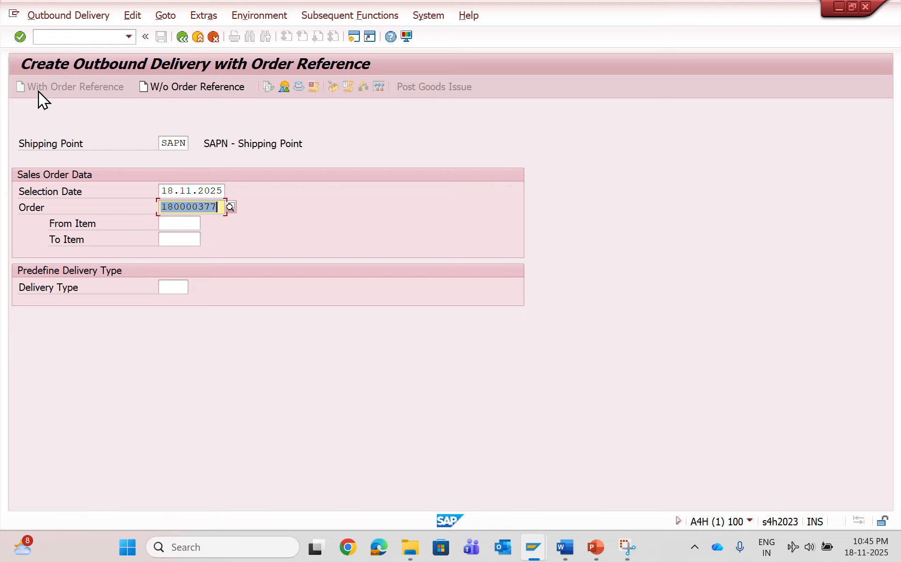
left_click(169, 89)
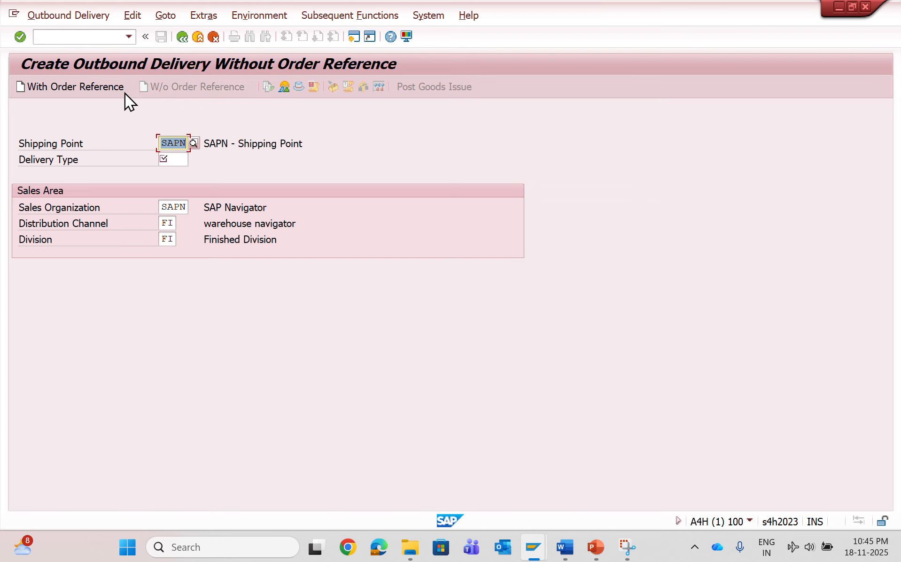
left_click(84, 35)
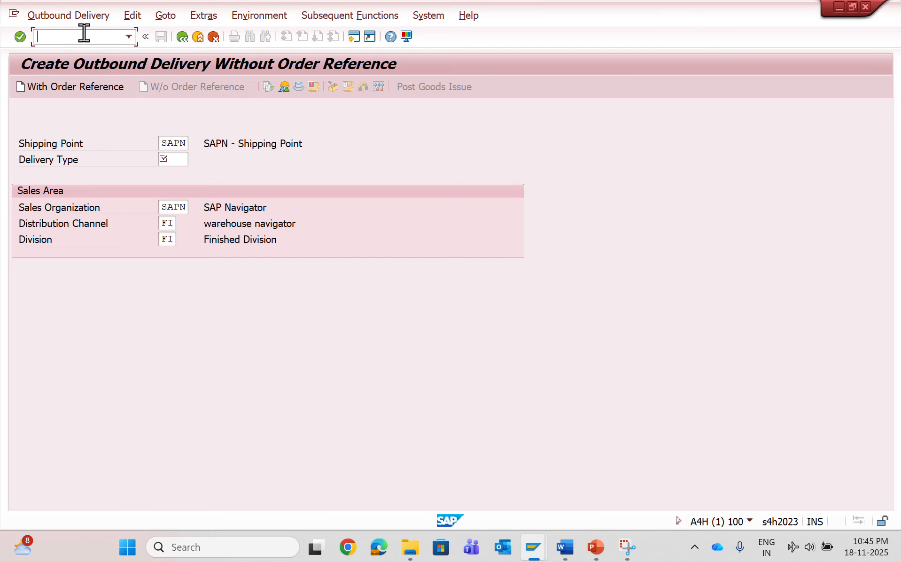
type("/n")
key("Return")
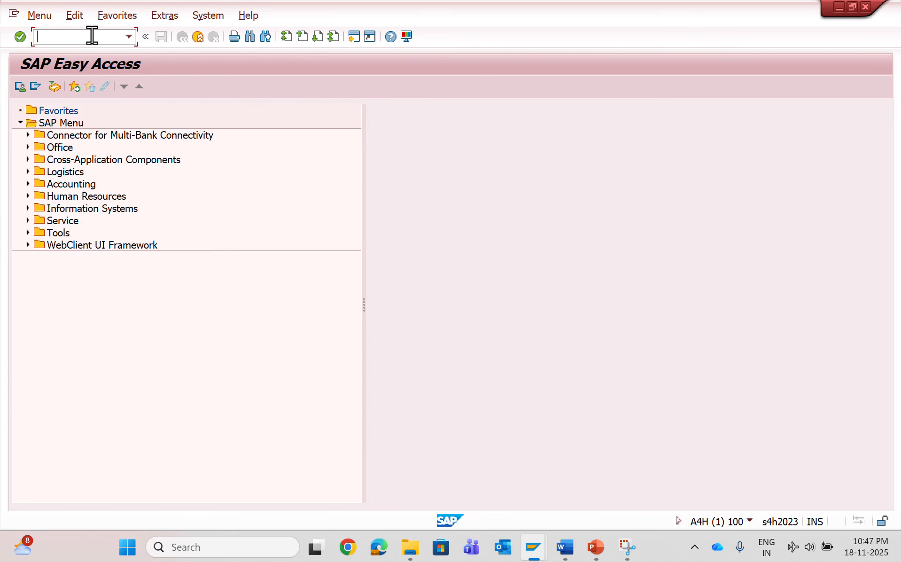
Open VL01NO to view the entry fields for creating a delivery without order reference.
type("vl01no")
key("Return")
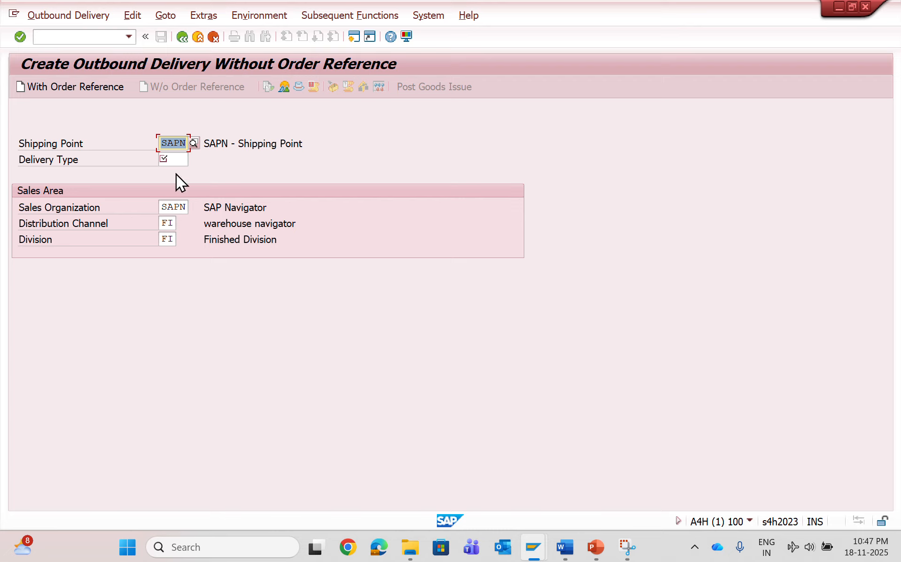
left_click(172, 159)
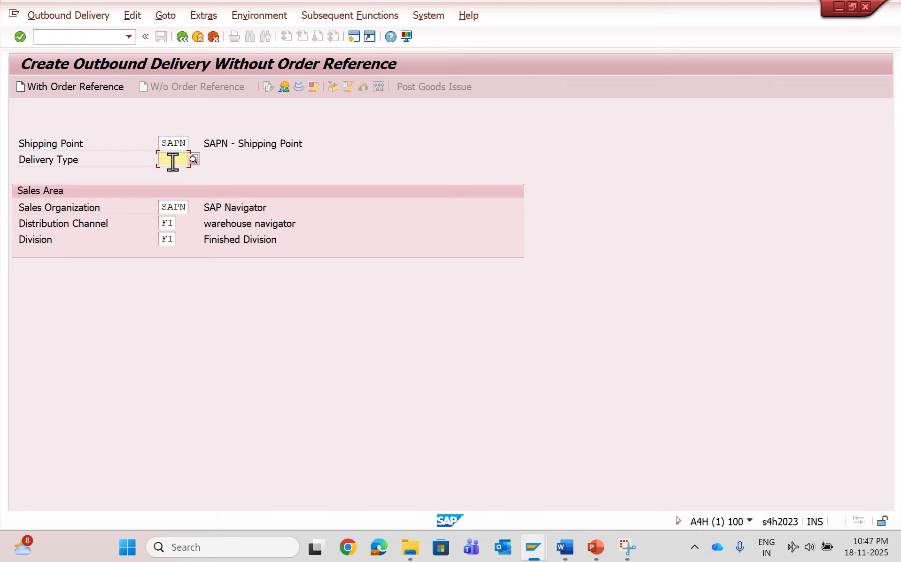
Open the Define Delivery Types activity in SPRO under Logistics Execution, Shipping, Deliveries.
left_click(86, 36)
type("/nspro")
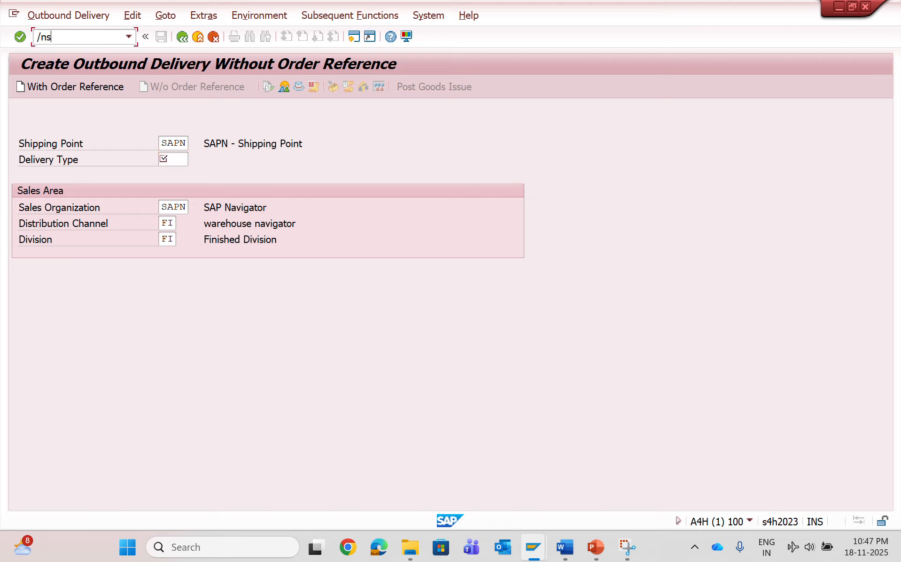
key("Return")
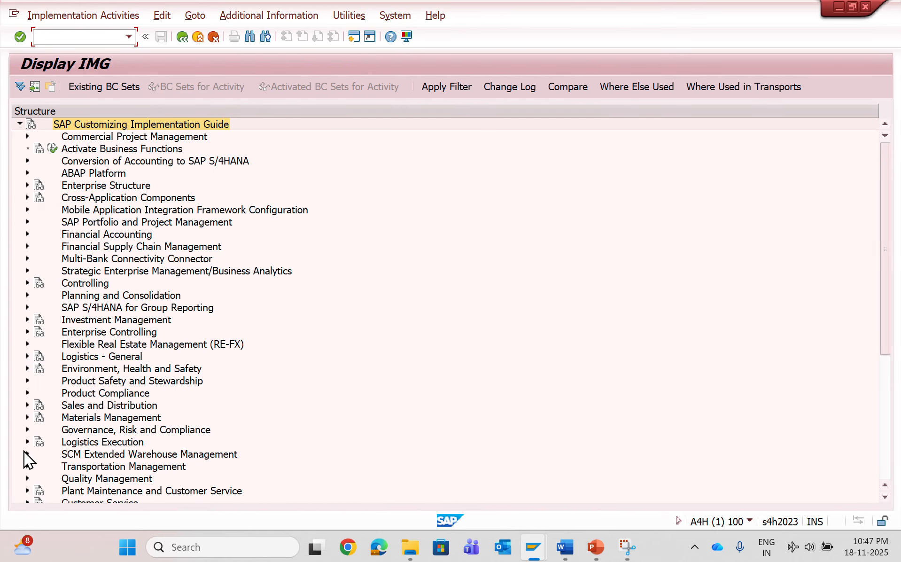
left_click(27, 441)
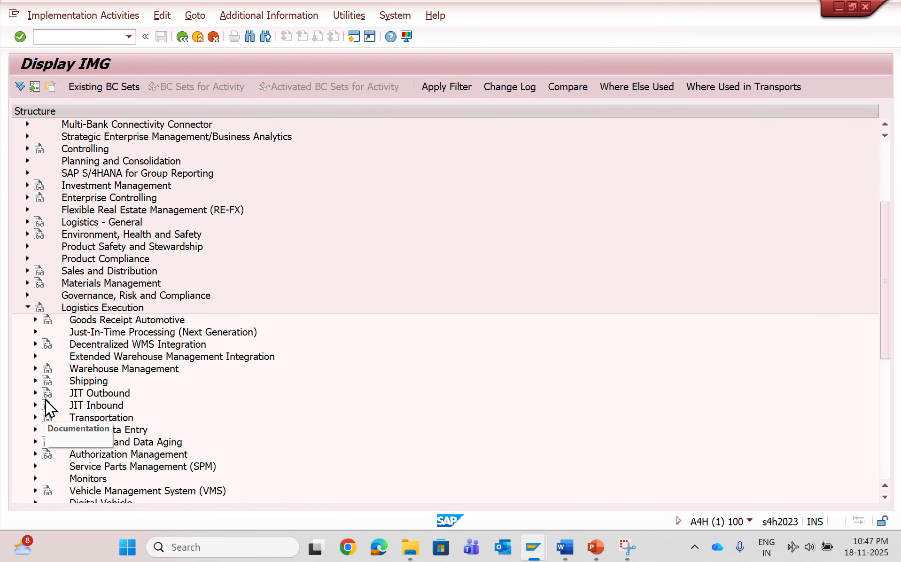
left_click(35, 381)
left_click(43, 392)
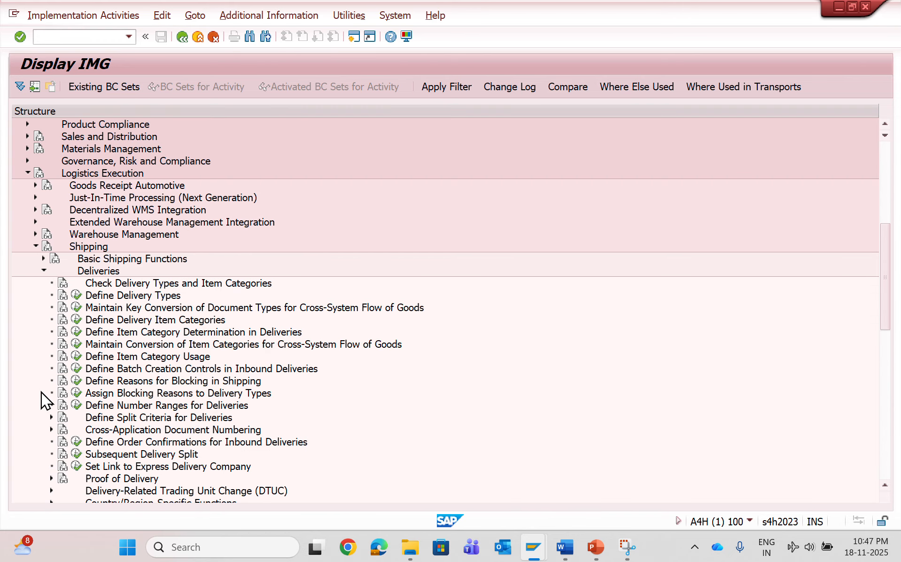
left_click(80, 296)
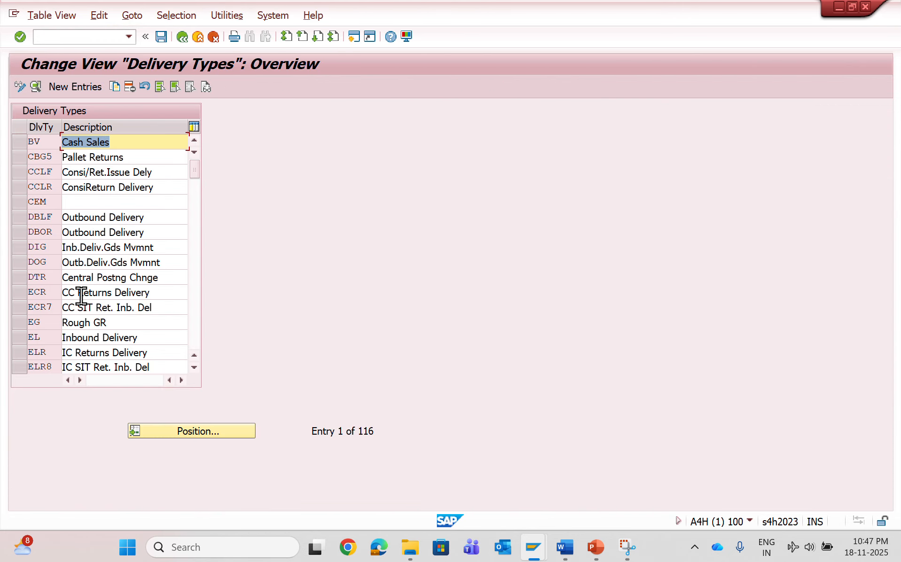
Locate delivery type LO in the overview and open its details to review the settings.
left_click(168, 432)
type("lo")
key("Return")
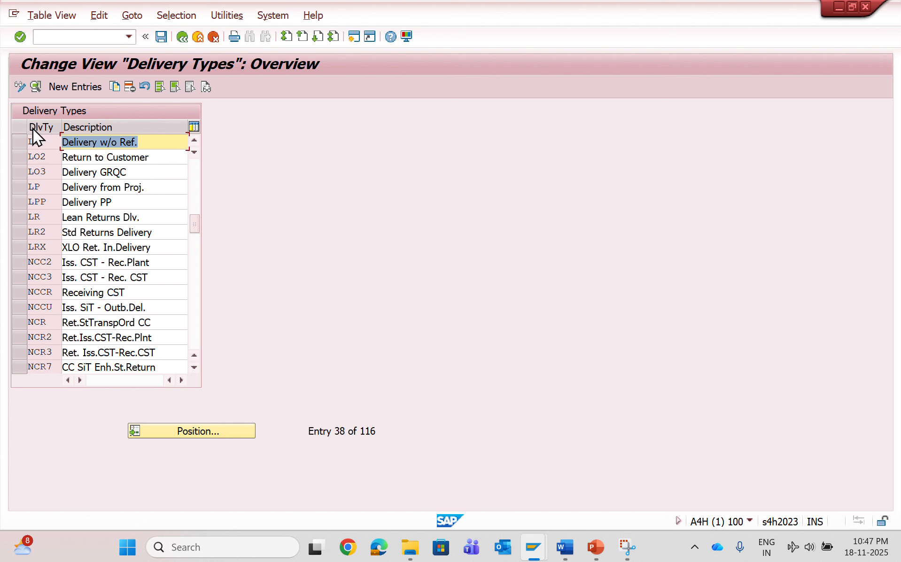
left_click(37, 140)
double_click(37, 140)
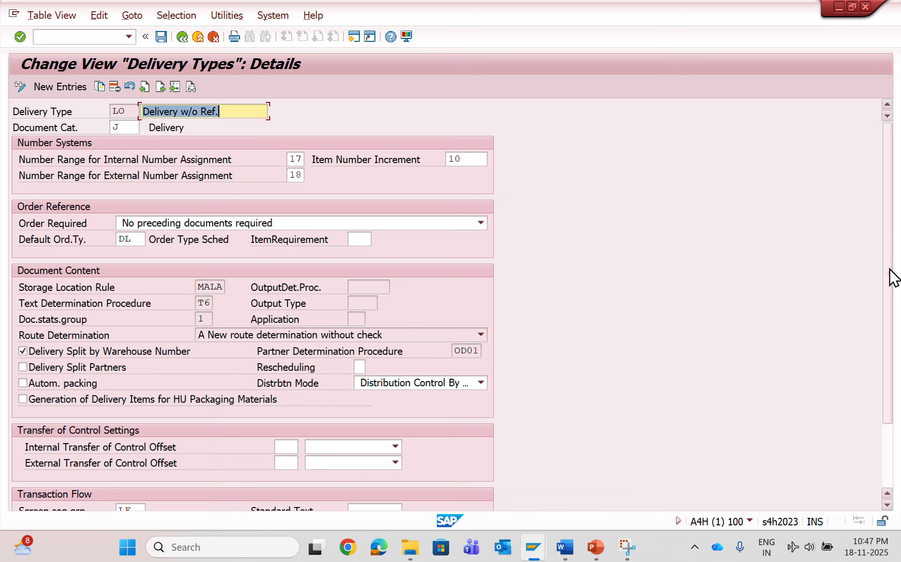
scroll(887, 291, "down", 2)
scroll(888, 291, "up", 2)
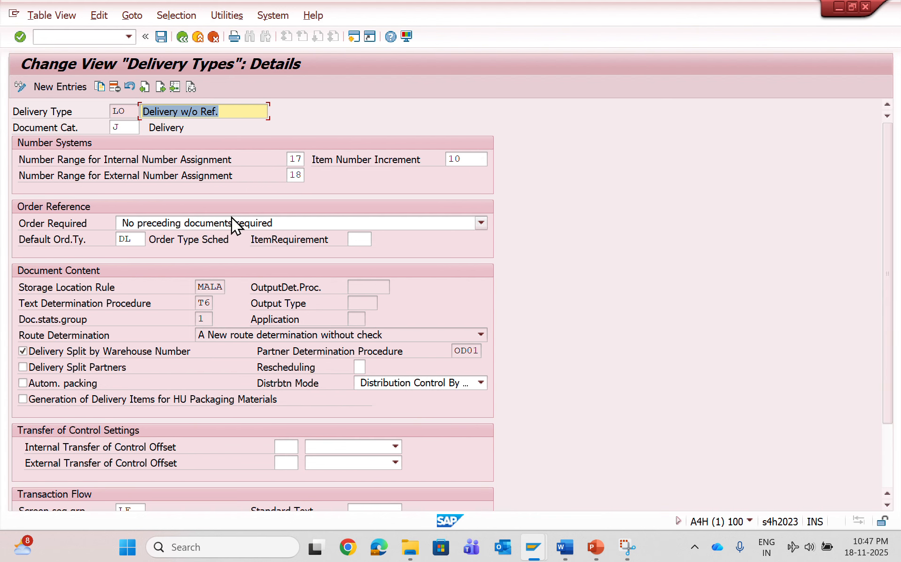
Copy delivery type LO as SO with the description "Delivery w/o Ref.sap".
left_click(102, 87)
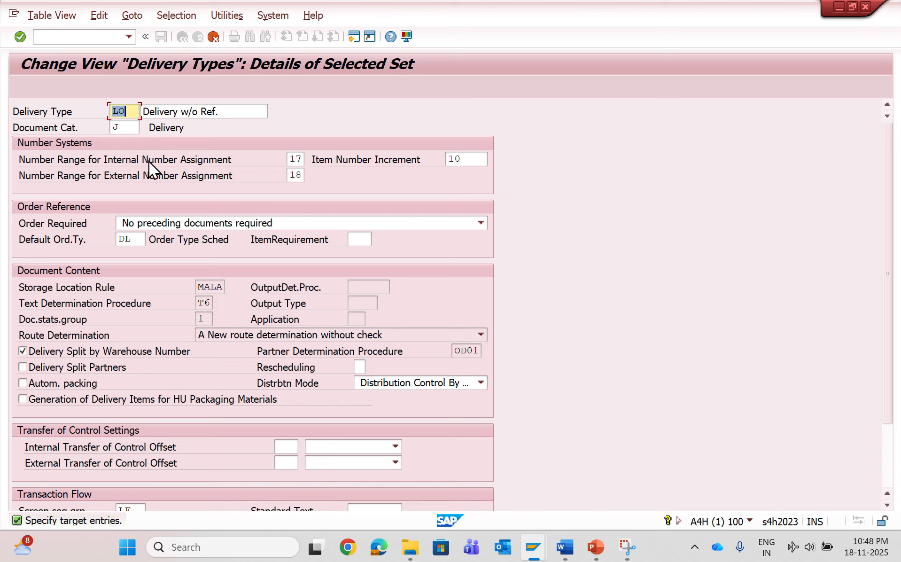
type("so")
left_click(226, 112)
type("so")
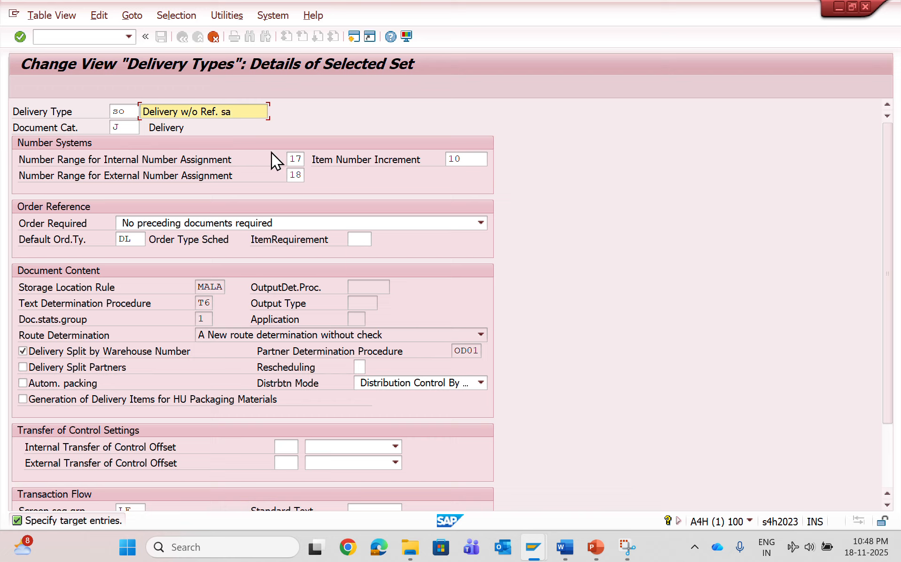
key("BackSpace")
key("BackSpace")
key("BackSpace")
type("sap")
Confirm the SO copy as relevant for copying control, accept the dependent entries and save the delivery type.
key("ctrl+s")
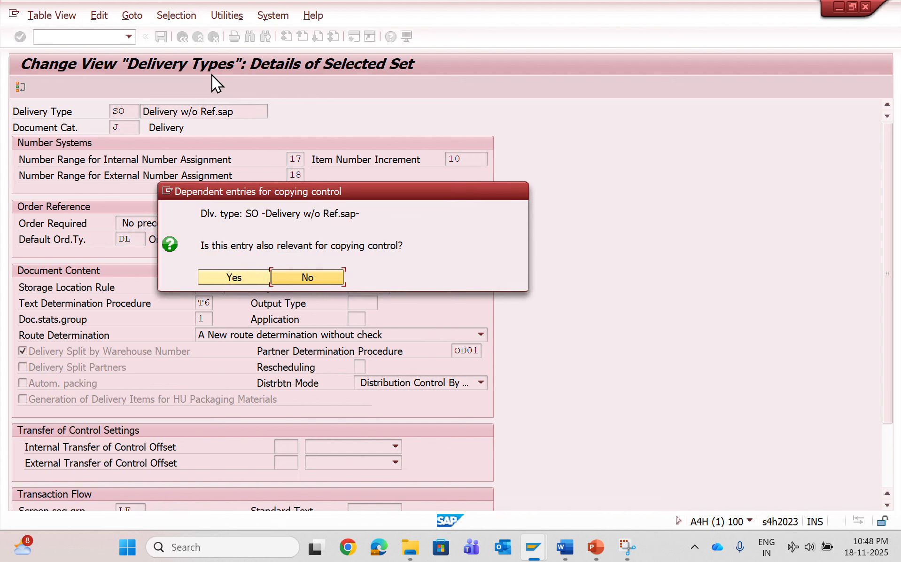
left_click(224, 276)
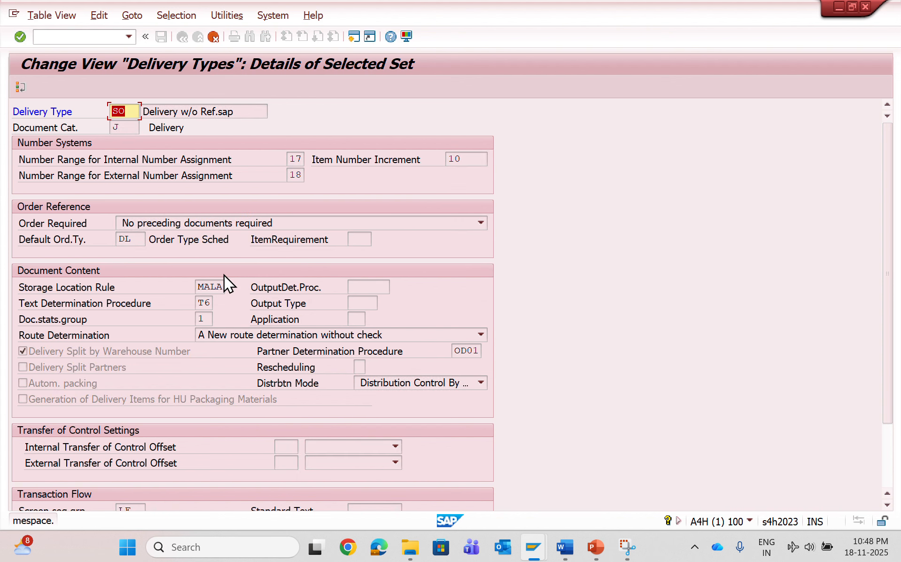
double_click(139, 239)
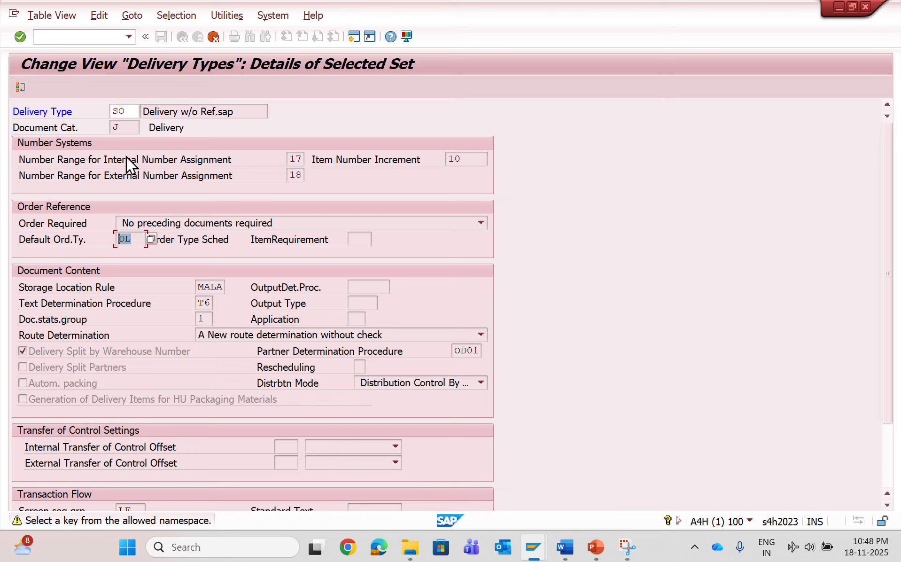
key("Return")
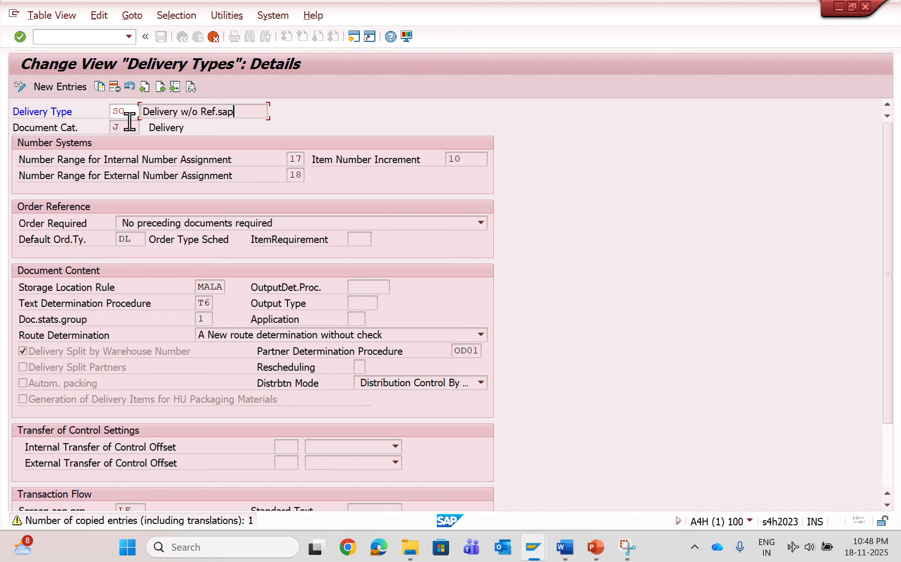
left_click(160, 40)
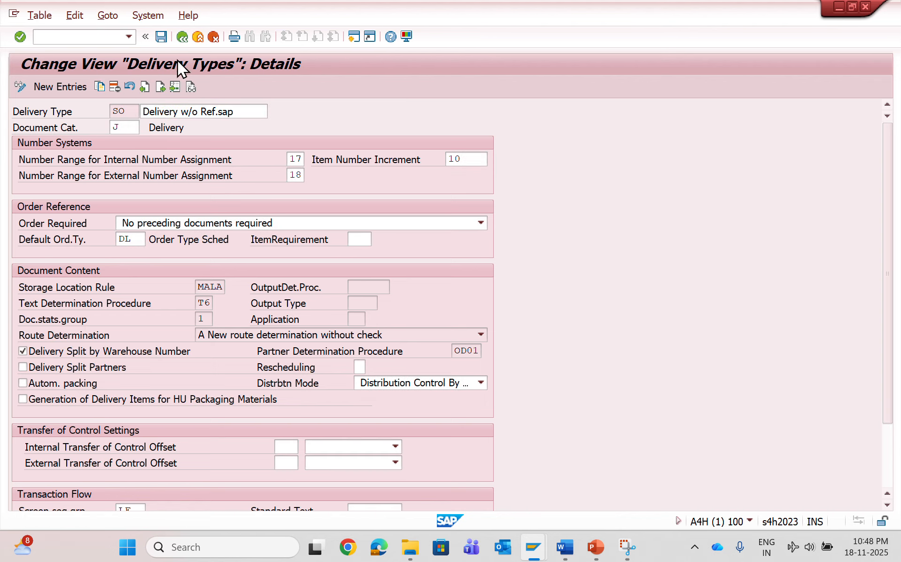
left_click(284, 239)
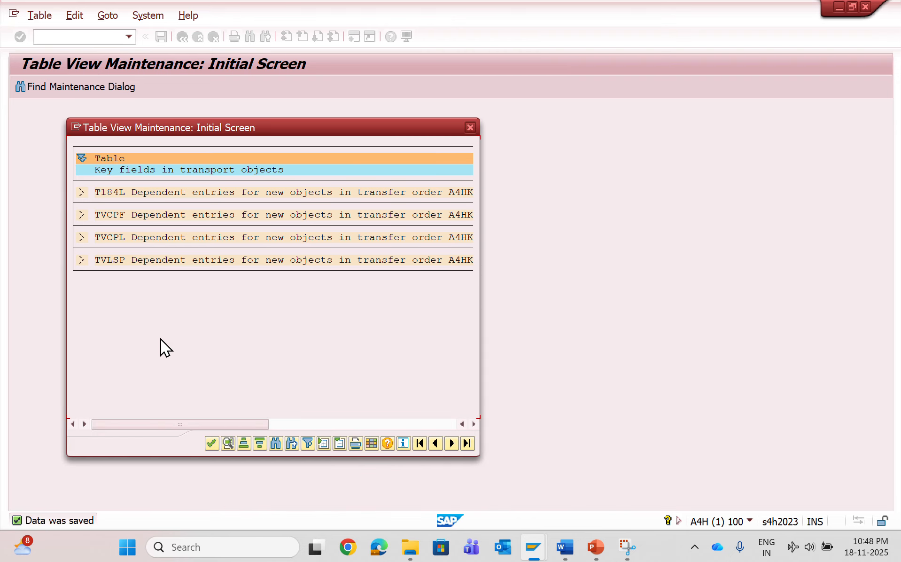
left_click(209, 444)
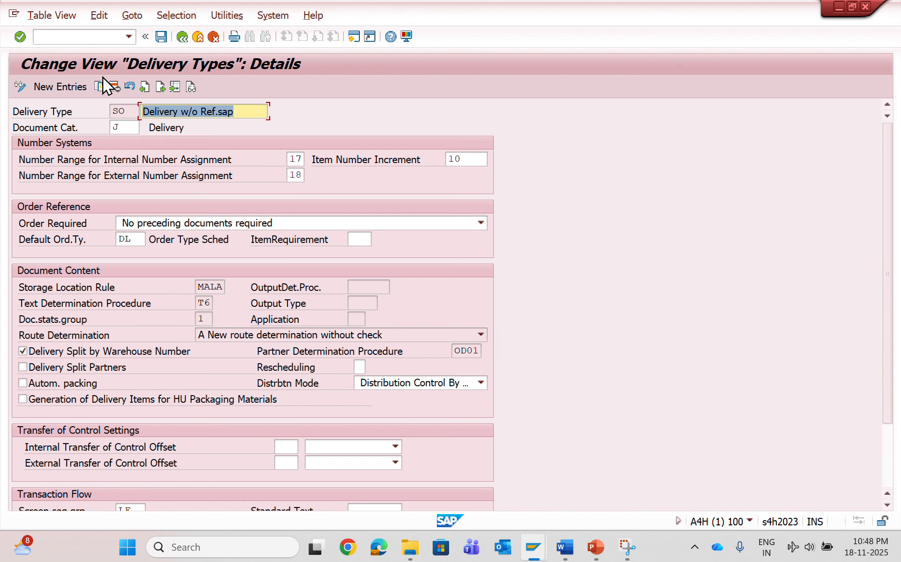
Start an outbound delivery without order reference for shipping point SAPN with delivery type SO.
left_click(93, 40)
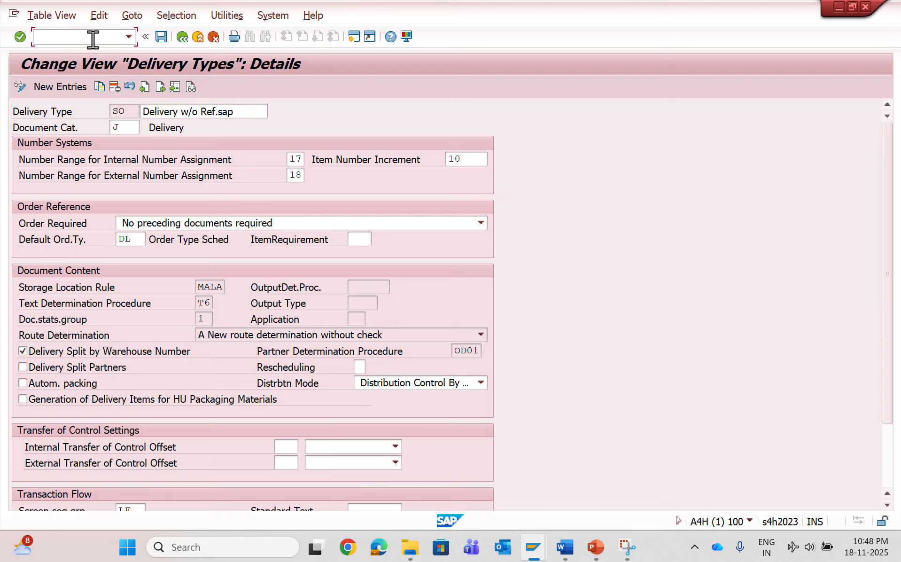
type("/nvl01n")
key("Return")
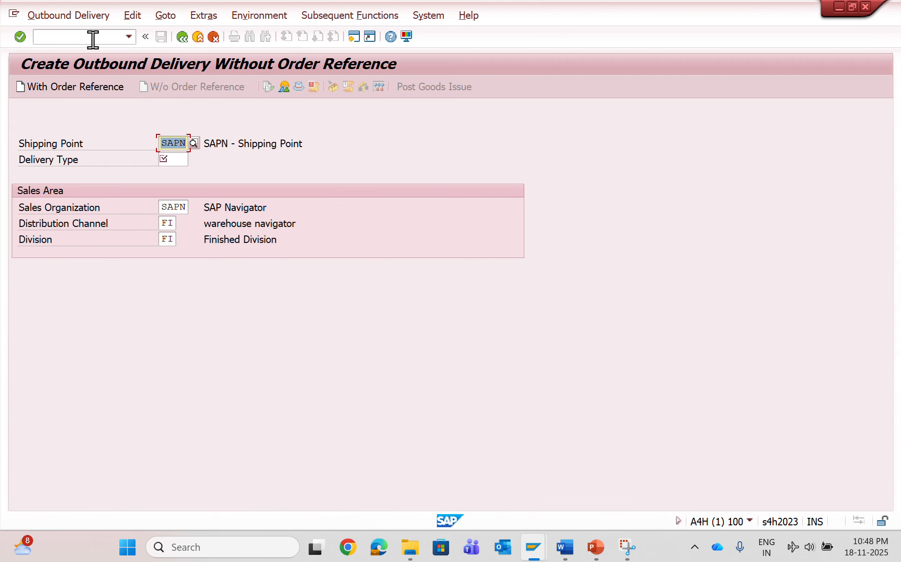
left_click(174, 160)
type("lo")
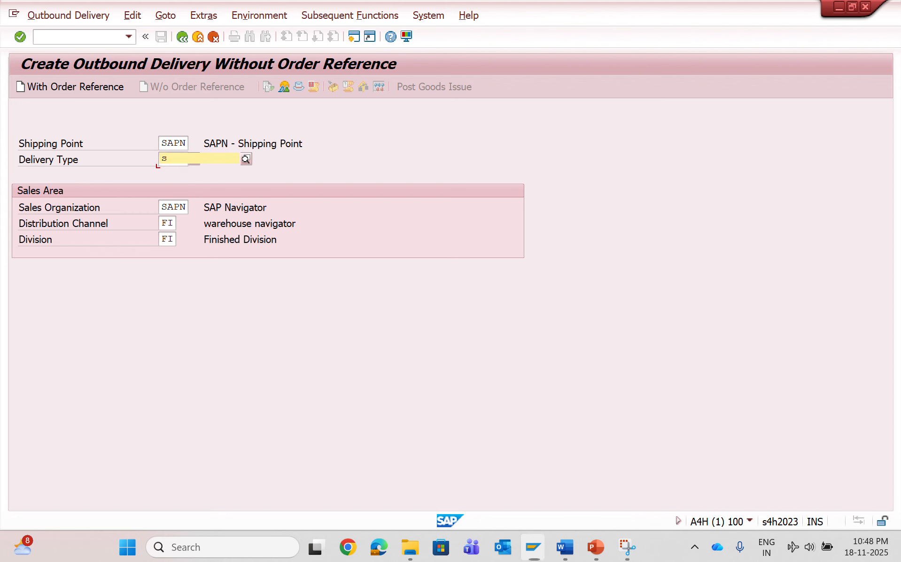
key("Return")
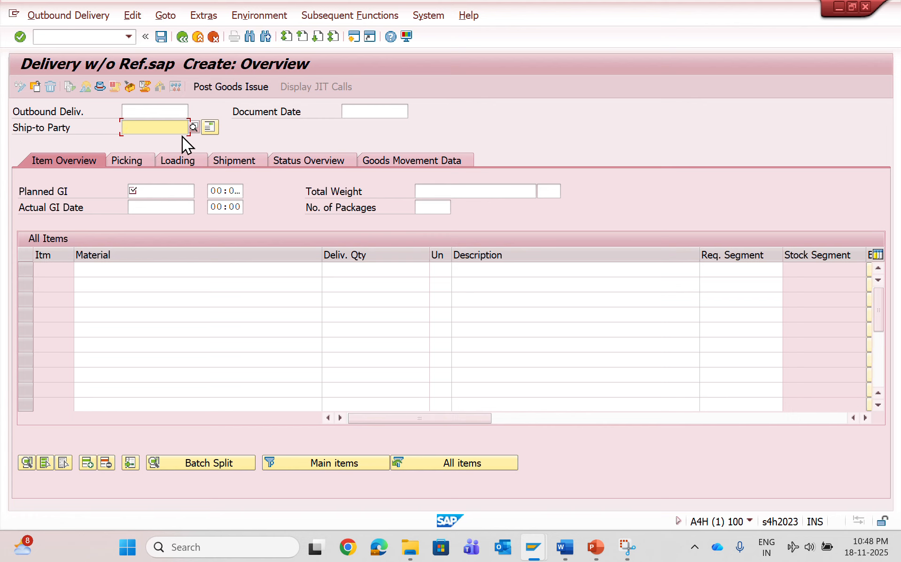
Select Navigator-Customer as the ship-to party and set the planned goods issue date to 18.11.2025.
left_click(196, 131)
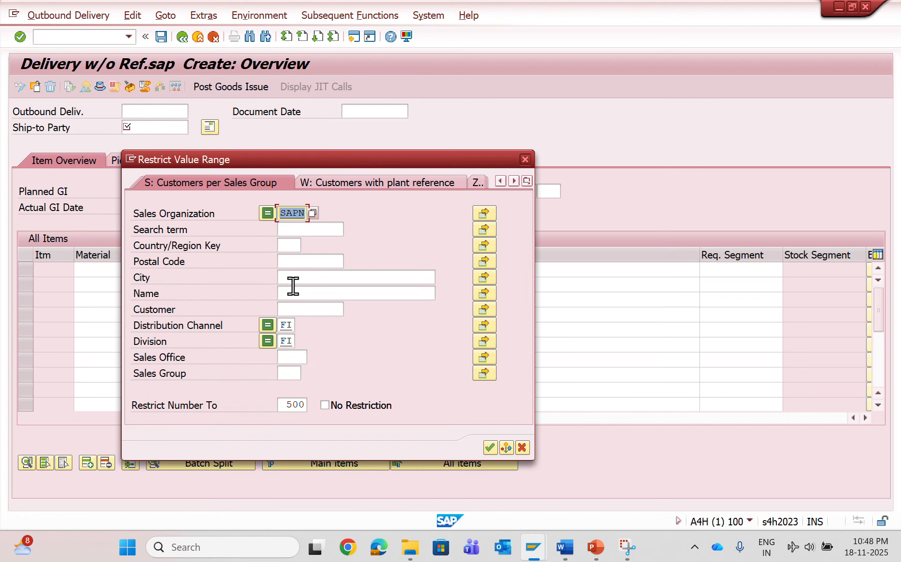
left_click(489, 447)
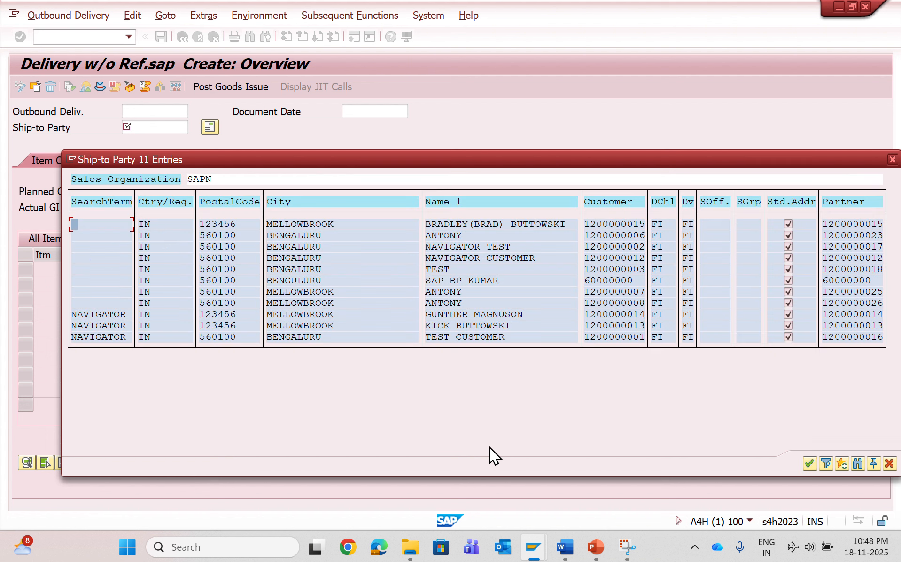
double_click(223, 262)
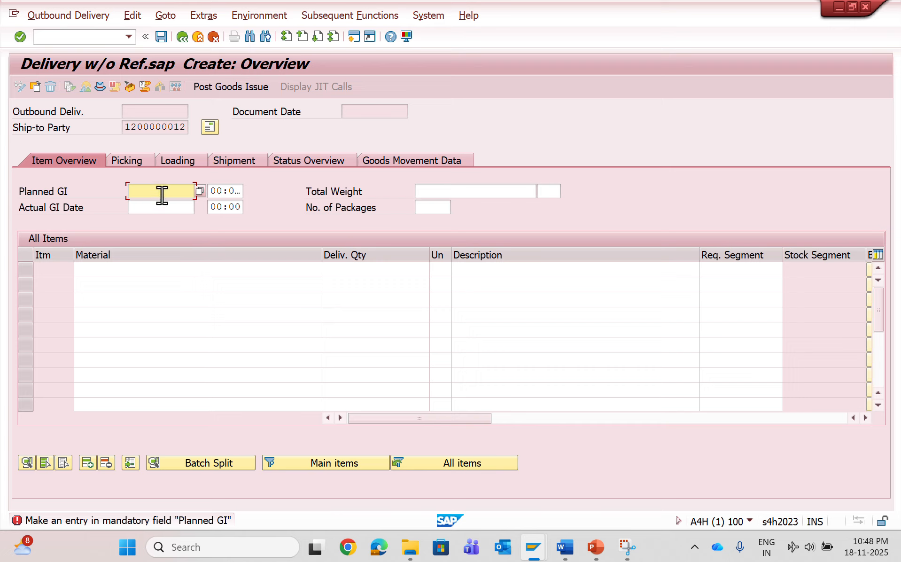
left_click(199, 191)
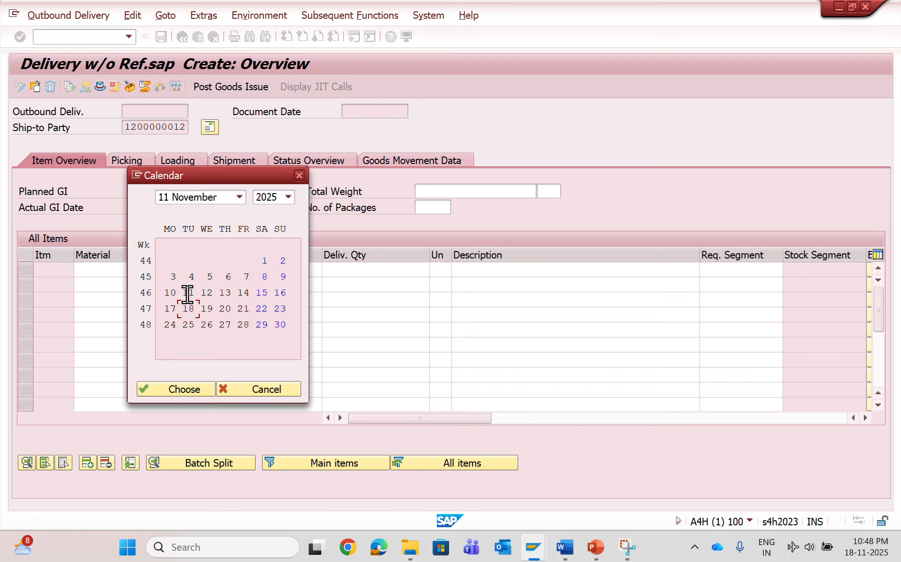
double_click(191, 307)
left_click(168, 276)
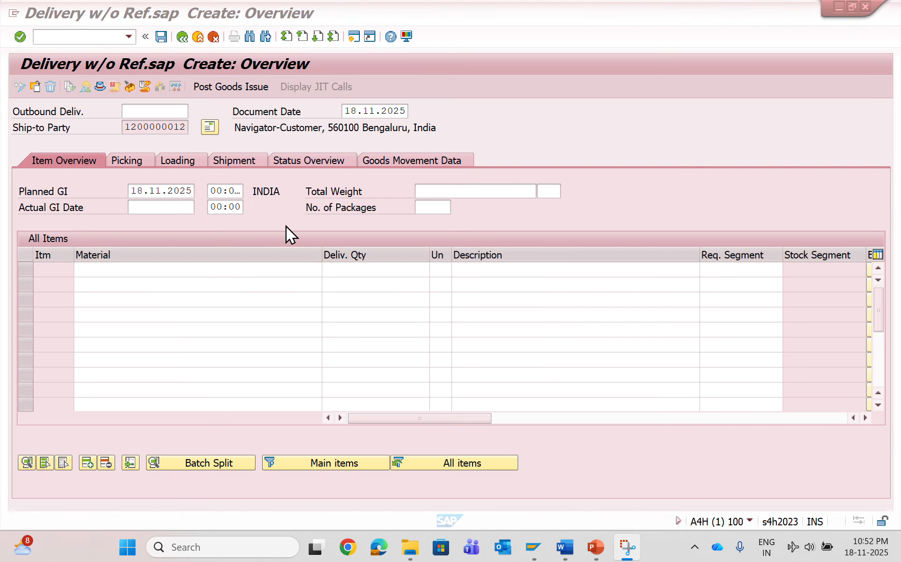
Add material AC_1.5TON with a delivery quantity of 1 and accept the division and scheduling messages.
left_click(228, 269)
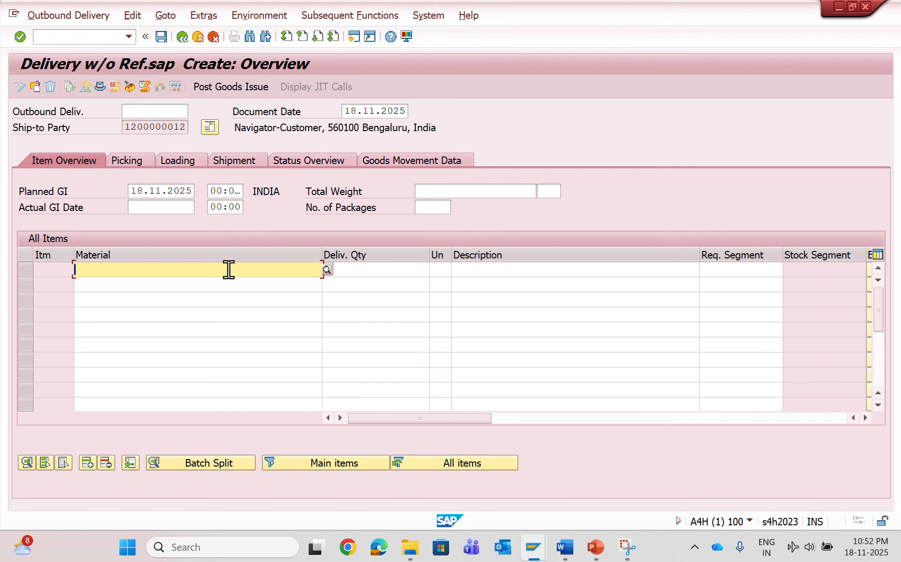
type("ac_")
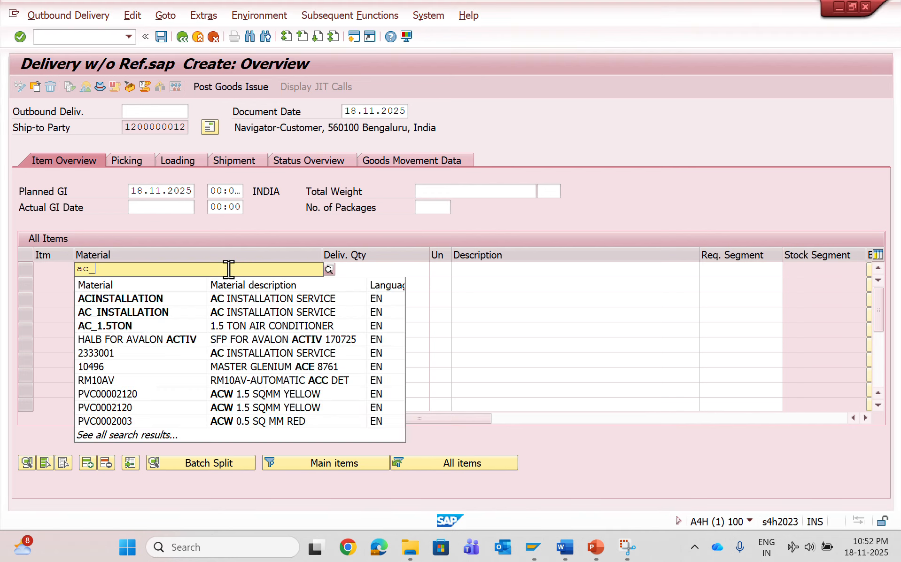
left_click(179, 314)
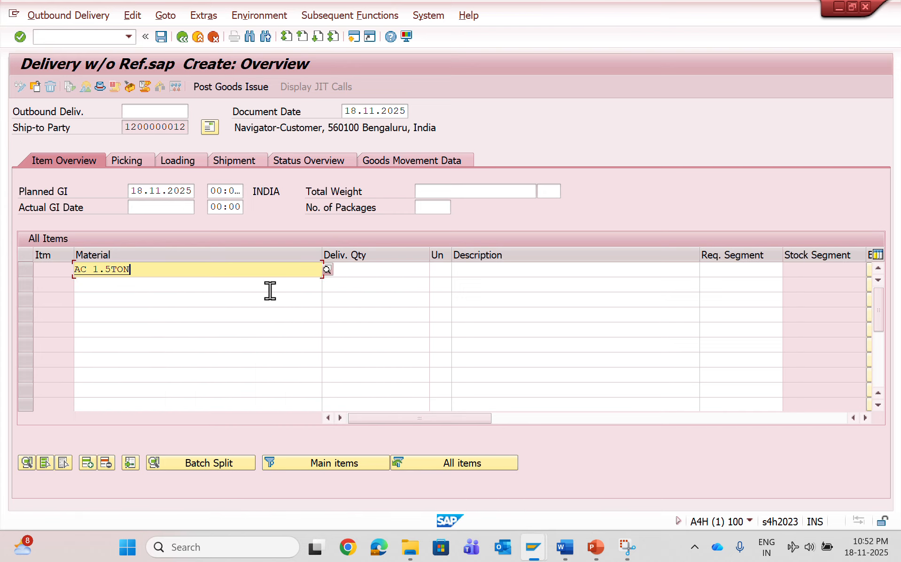
left_click(379, 269)
key("Return")
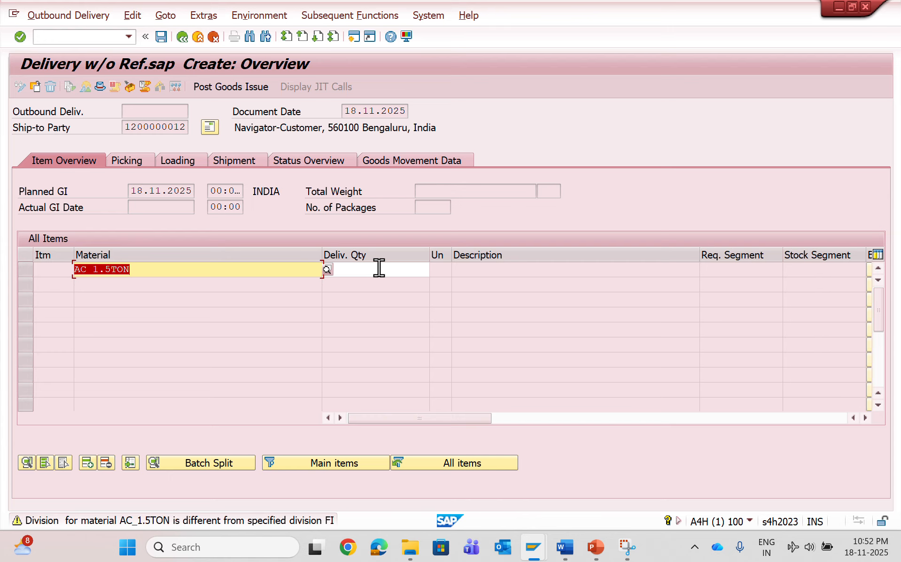
left_click(380, 269)
type("1")
key("Return")
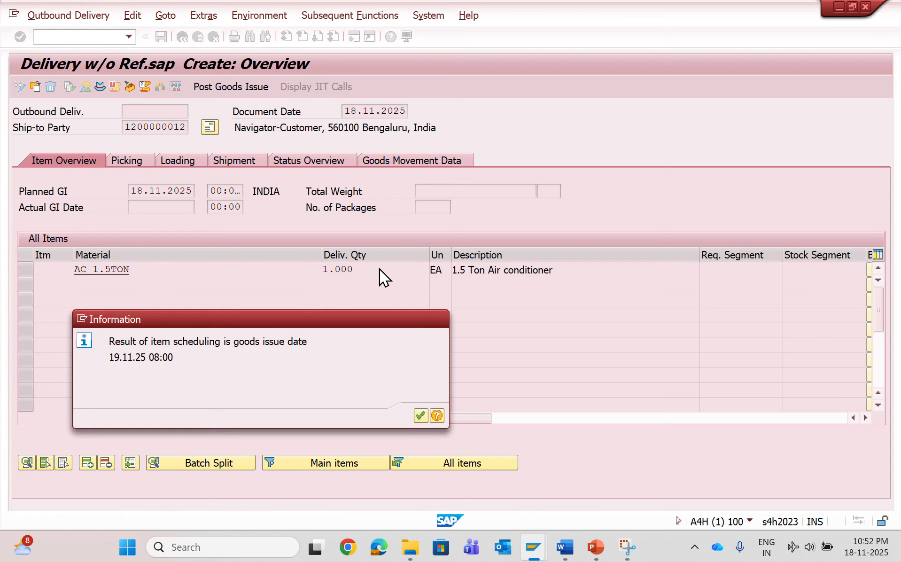
key("Return")
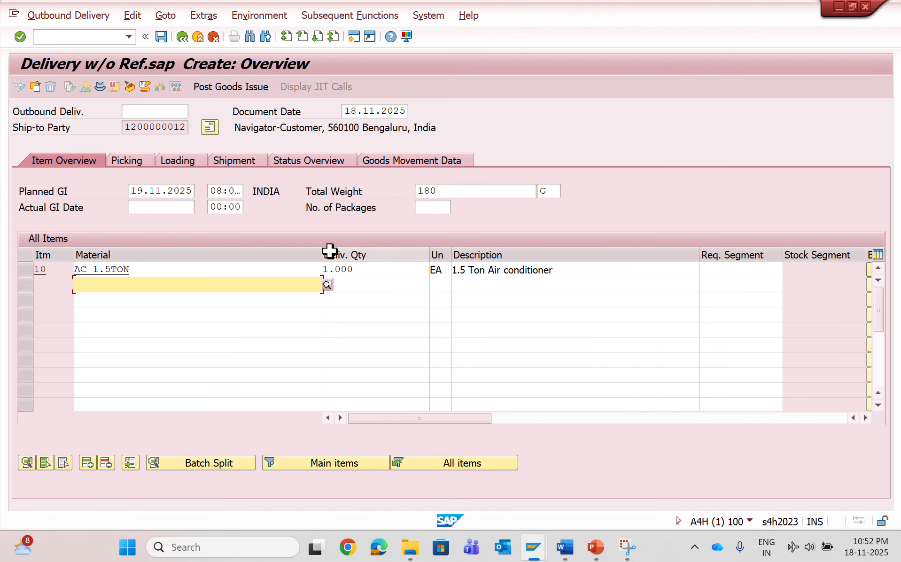
Open the details of the AC_1.5TON item and check its item category.
double_click(271, 269)
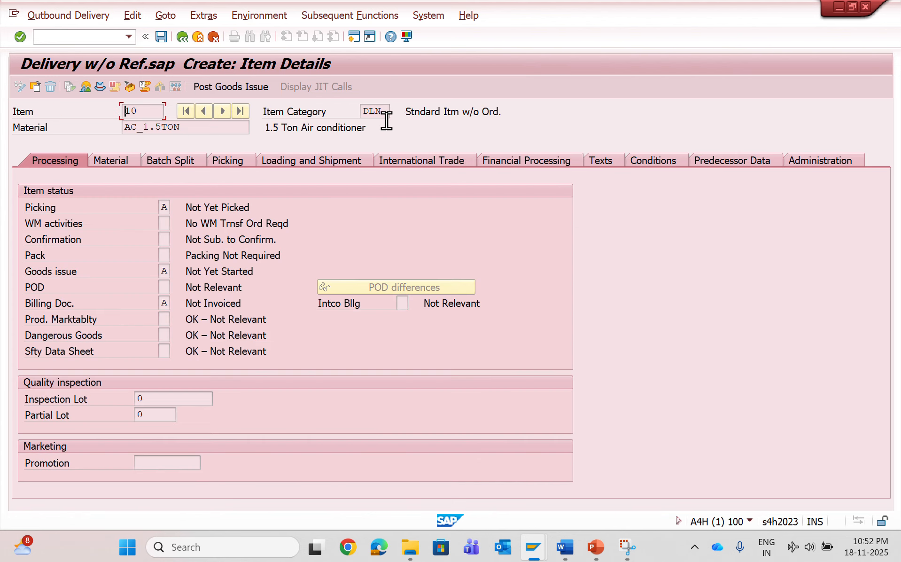
double_click(386, 113)
In a new session, open the IMG activity Define Item Category Determination in Deliveries under Logistics Execution, Shipping, Deliveries.
left_click(350, 41)
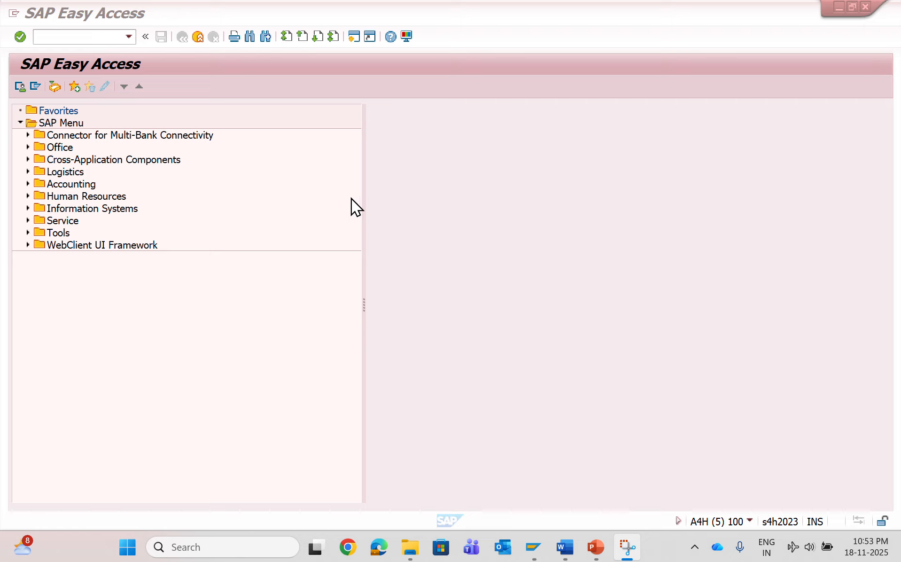
left_click(82, 36)
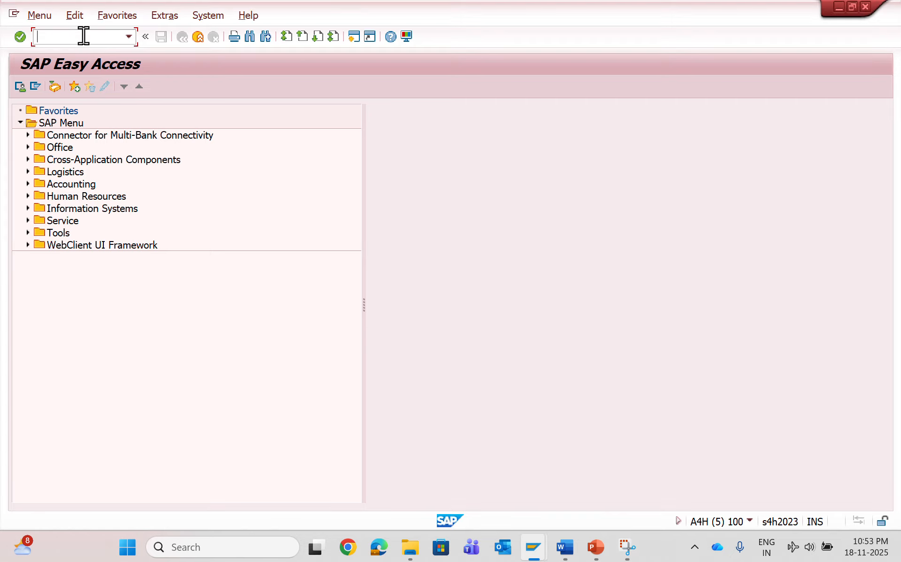
type("simg")
key("Return")
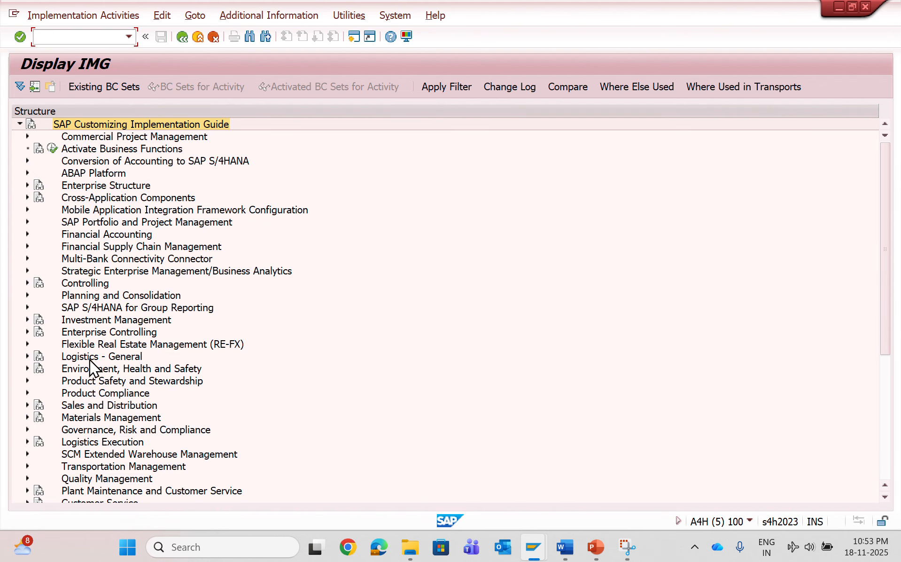
left_click(28, 442)
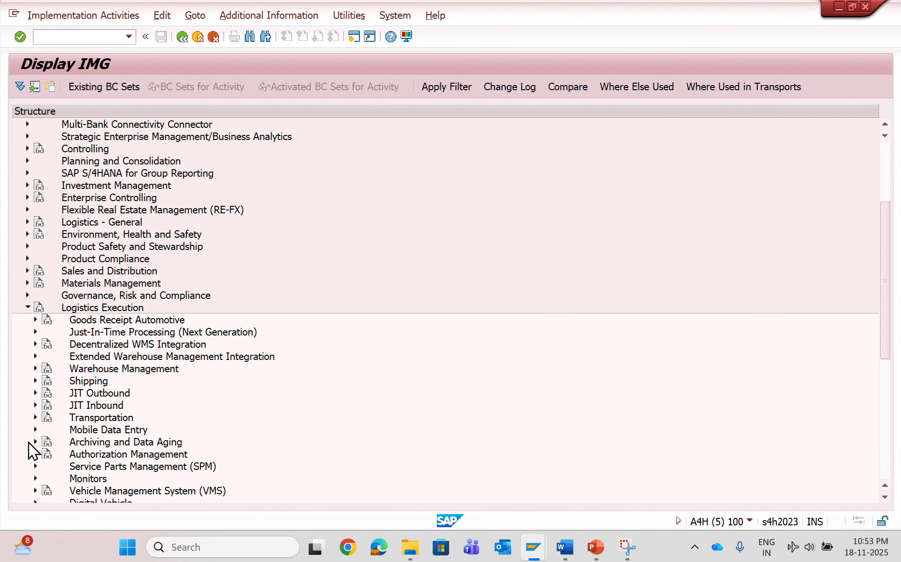
left_click(36, 381)
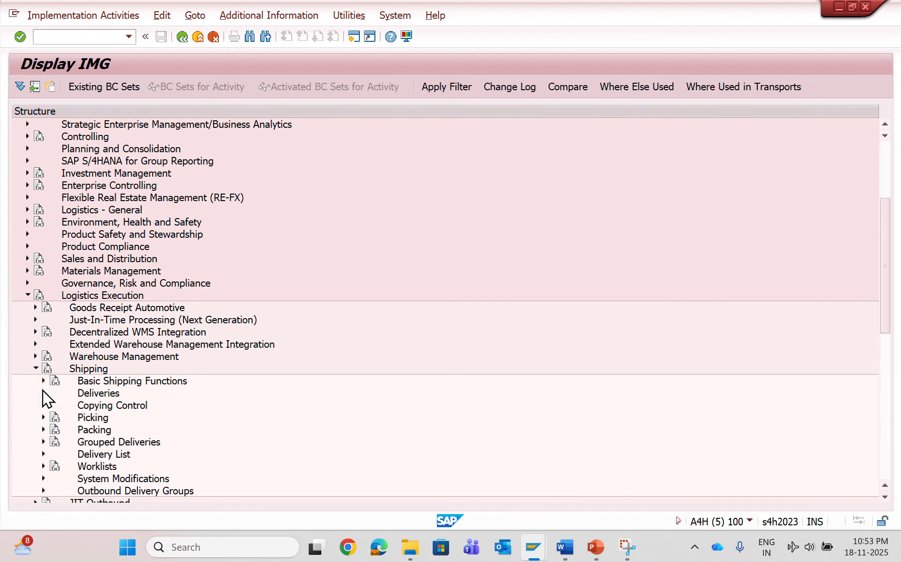
left_click(43, 392)
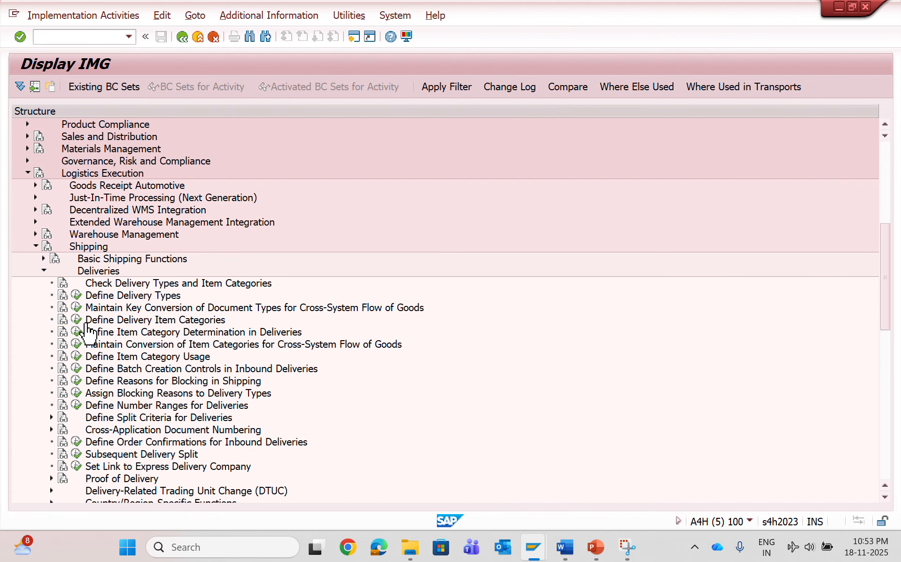
scroll(212, 261, "down", 2)
left_click(211, 261)
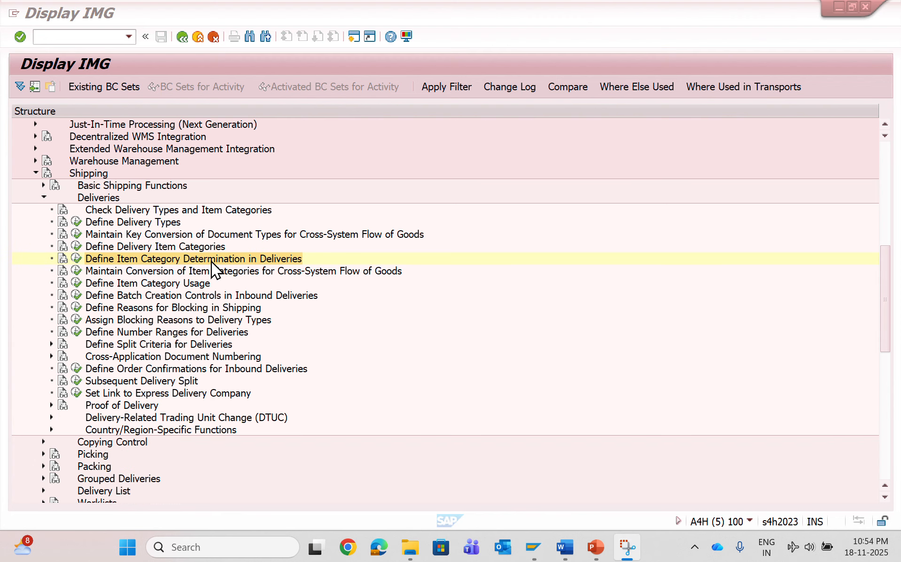
left_click(76, 258)
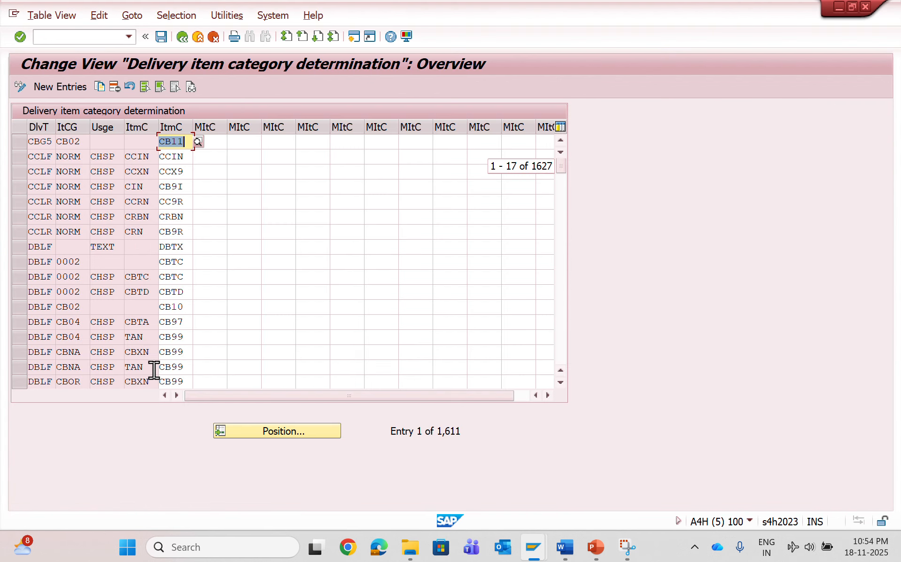
Locate the determination entry for delivery type SO and item category group NORM and check its item category.
left_click(242, 429)
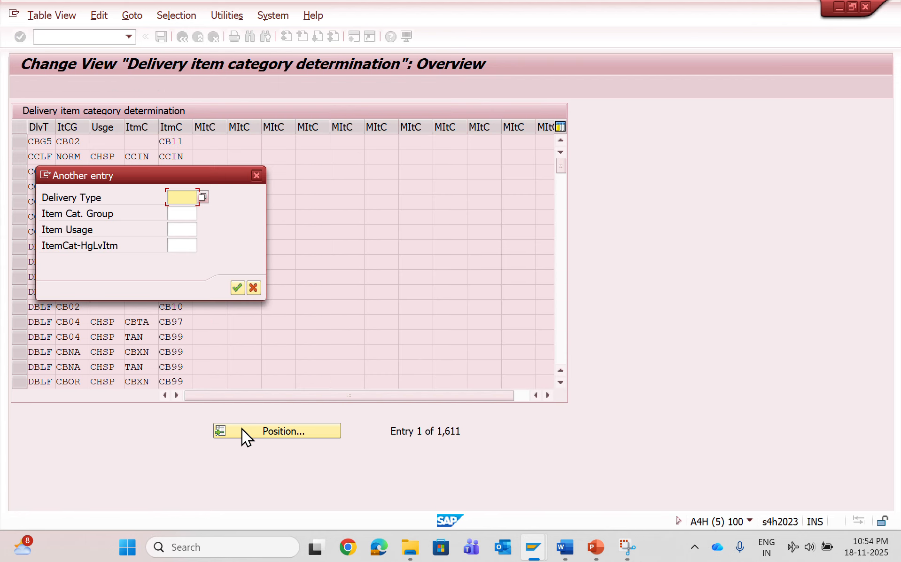
type("so")
left_click(179, 212)
type("norm")
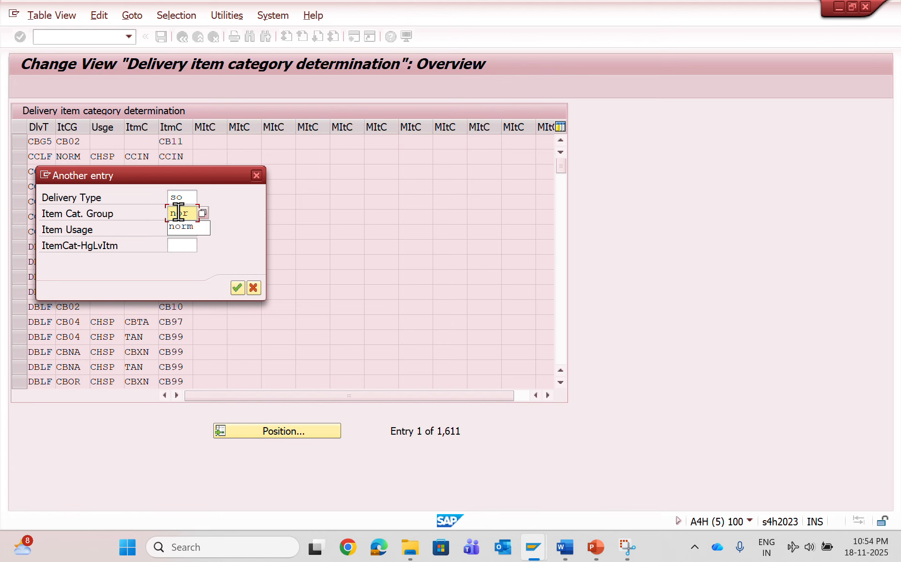
key("Return")
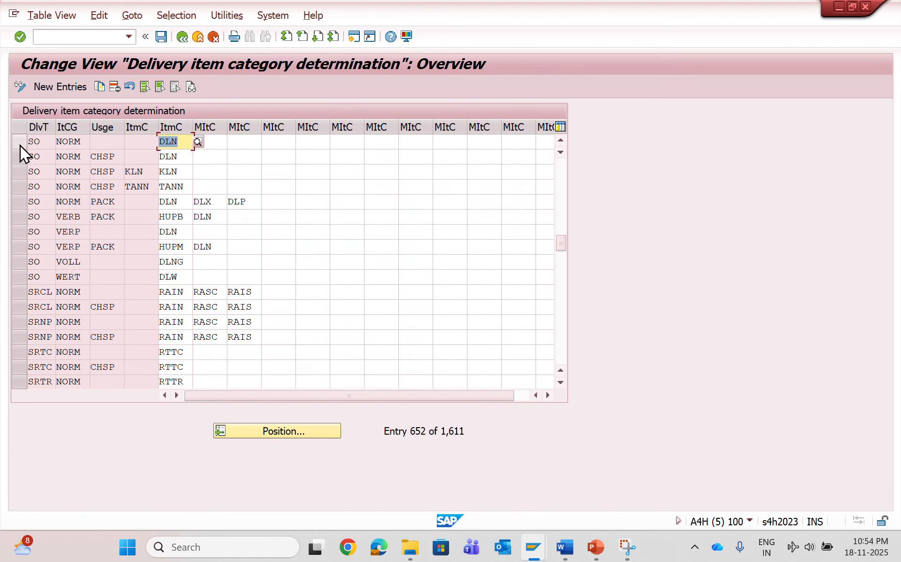
left_click(20, 145)
left_click(37, 141)
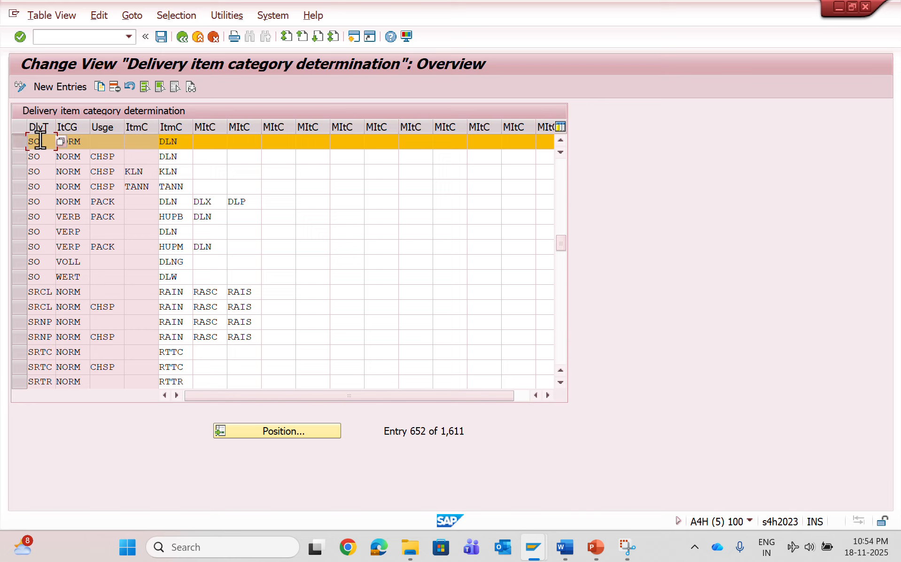
left_click(76, 142)
left_click_drag(190, 143, 76, 141)
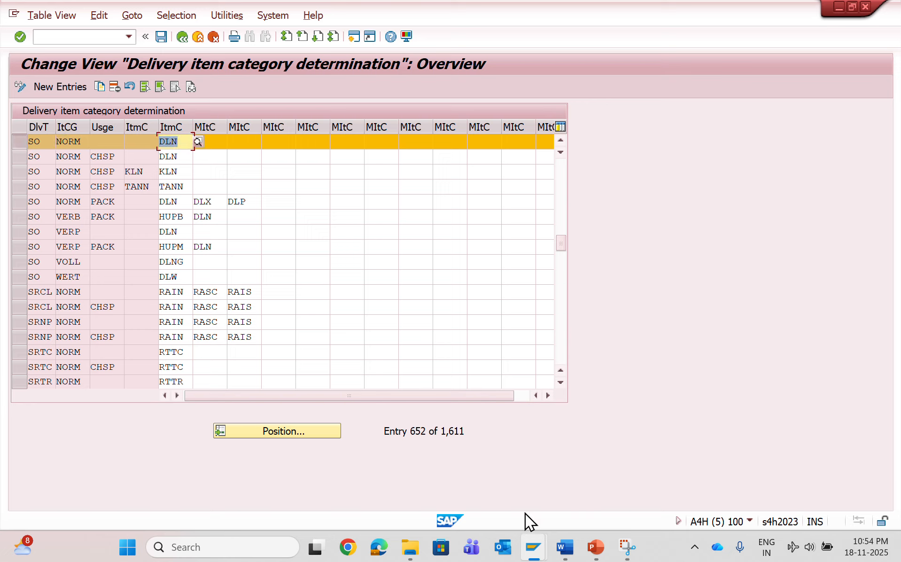
Switch back to the delivery's item details and compare its item category with the determination entry.
mouse_move(534, 547)
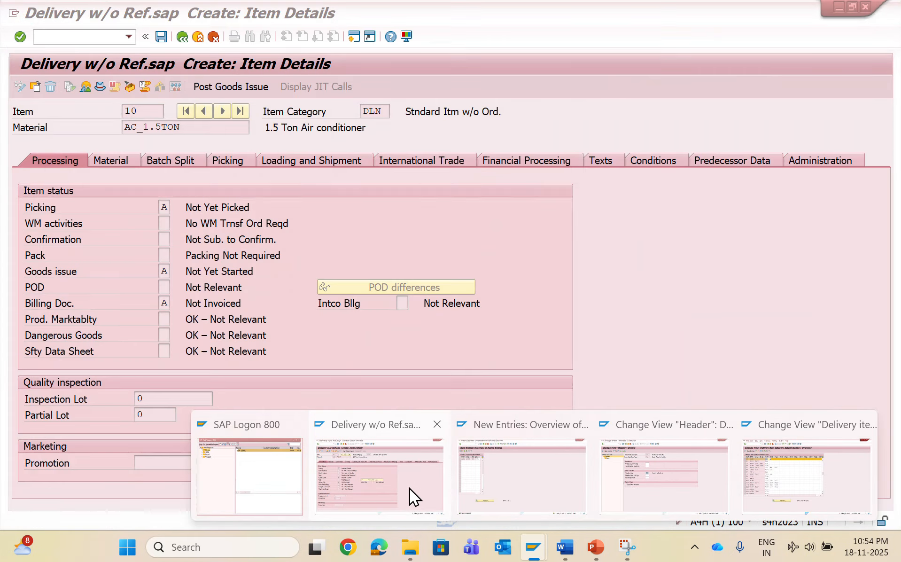
left_click(408, 483)
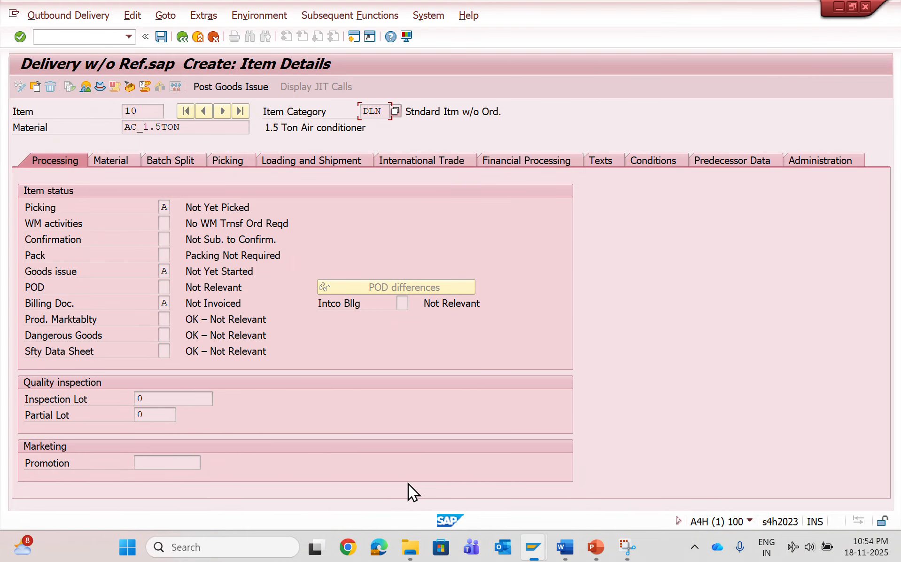
left_click_drag(388, 113, 195, 107)
Close the Picking Location Determination session and return to the delivery item category determination overview.
mouse_move(537, 550)
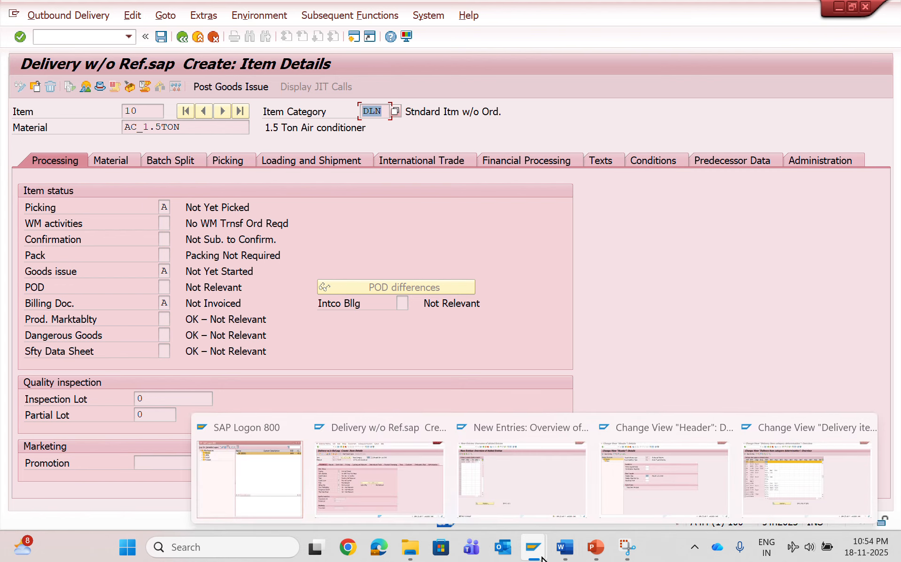
left_click(516, 475)
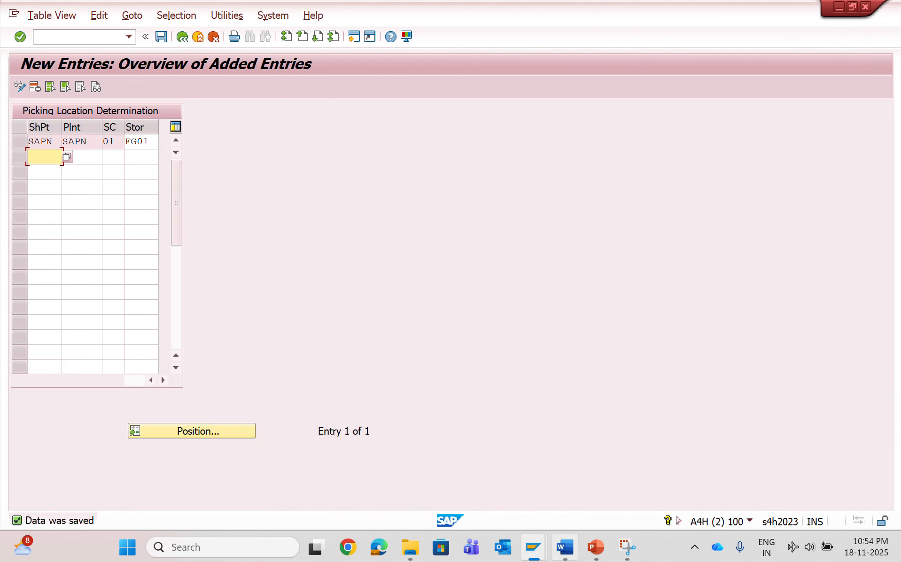
left_click(866, 9)
mouse_move(535, 552)
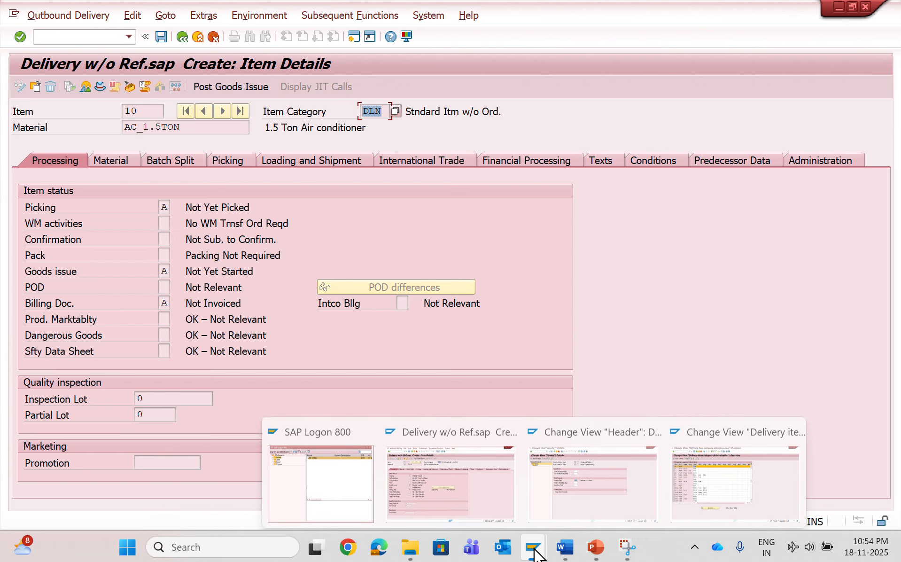
left_click(691, 457)
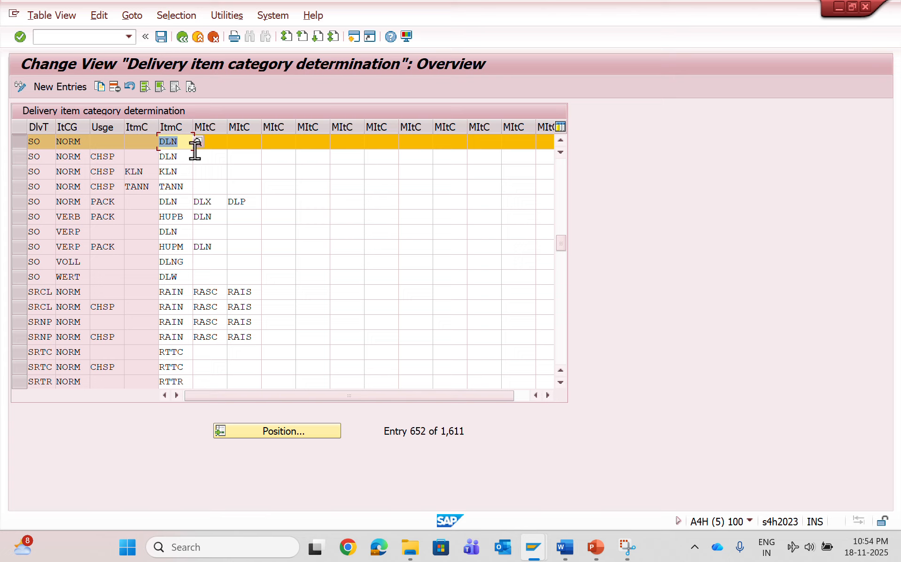
Set item category STNA and manual item category TAN for delivery type SO with group NORM, and save to the Delivery Doc type config request.
type("stna")
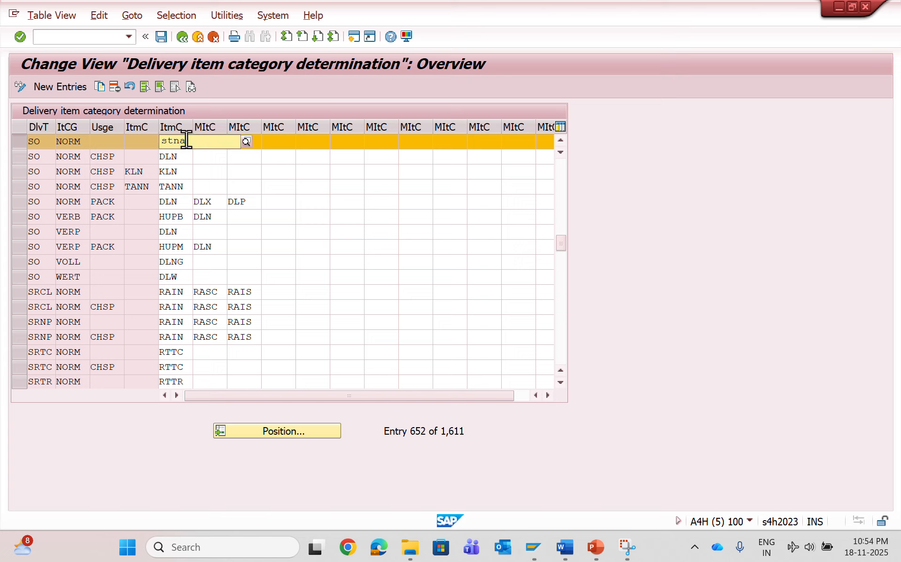
left_click(188, 169)
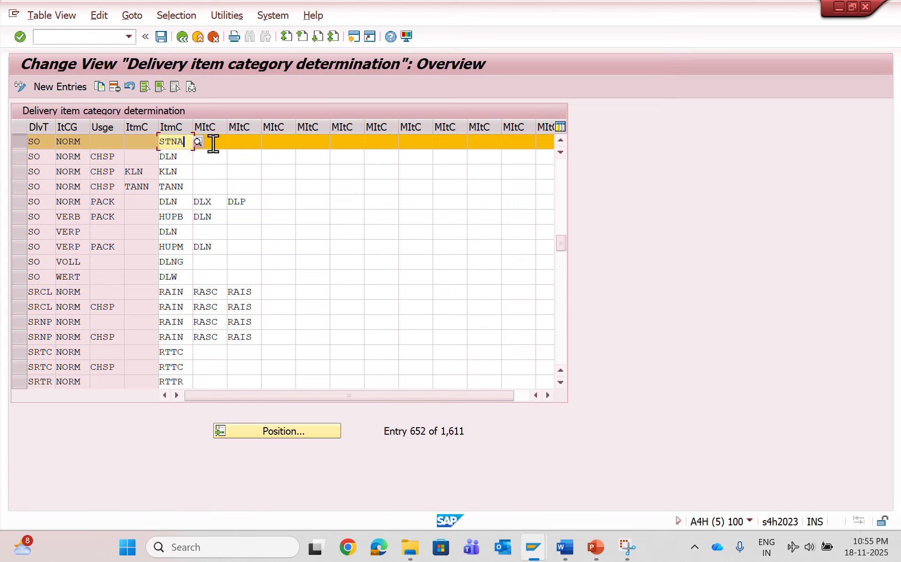
left_click(215, 140)
type("TAN")
key("Return")
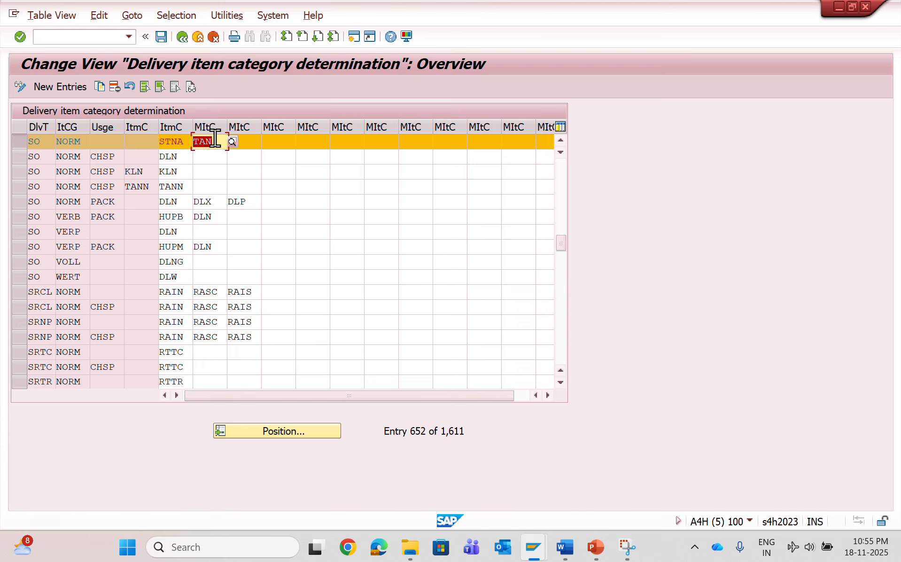
left_click(163, 40)
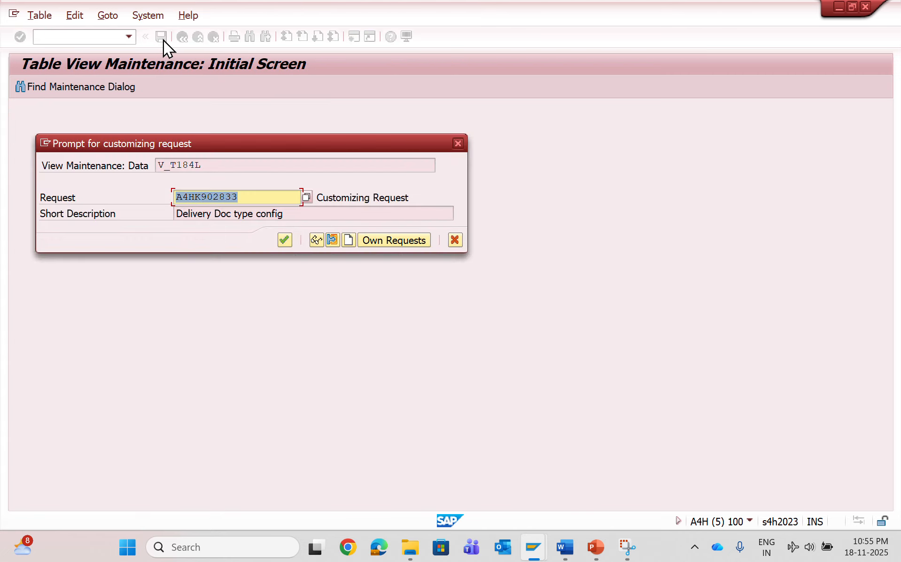
left_click(284, 240)
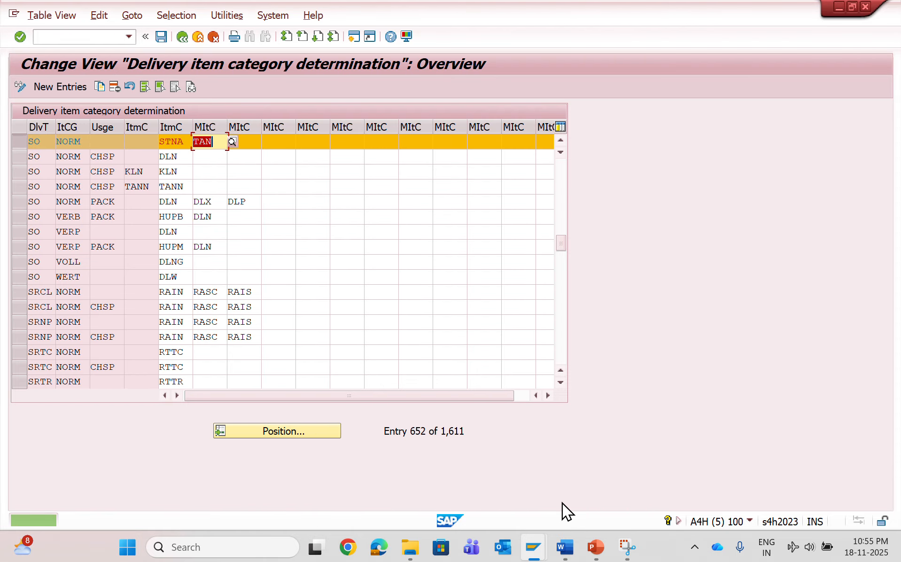
In the delivery session, start a new outbound delivery with transaction VL01NO, using shipping point SAPN and delivery type SO.
mouse_move(532, 547)
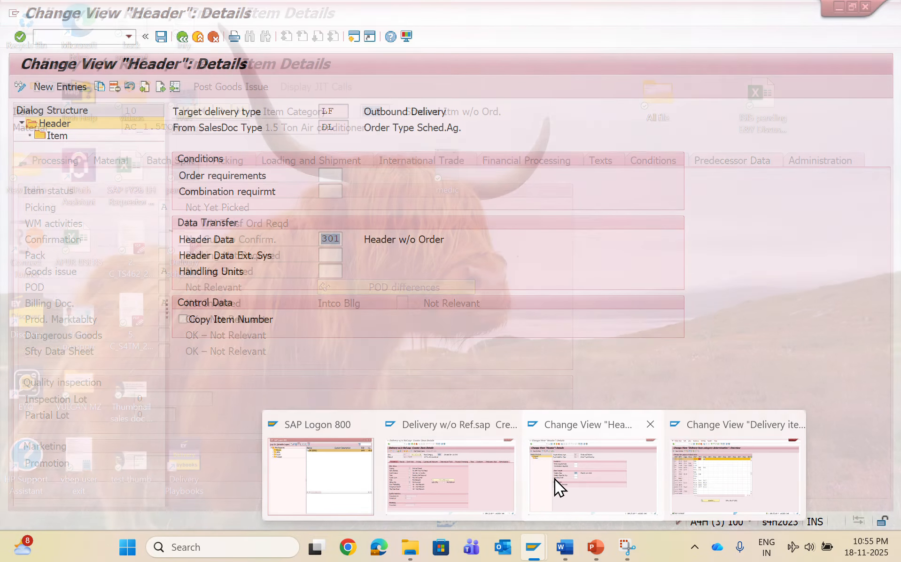
left_click(461, 467)
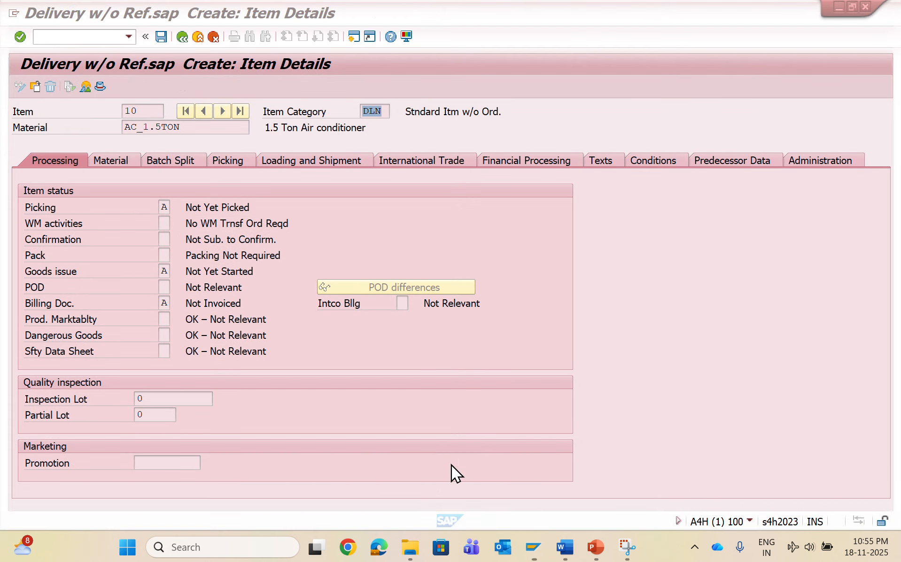
left_click(71, 37)
type("/nvl0")
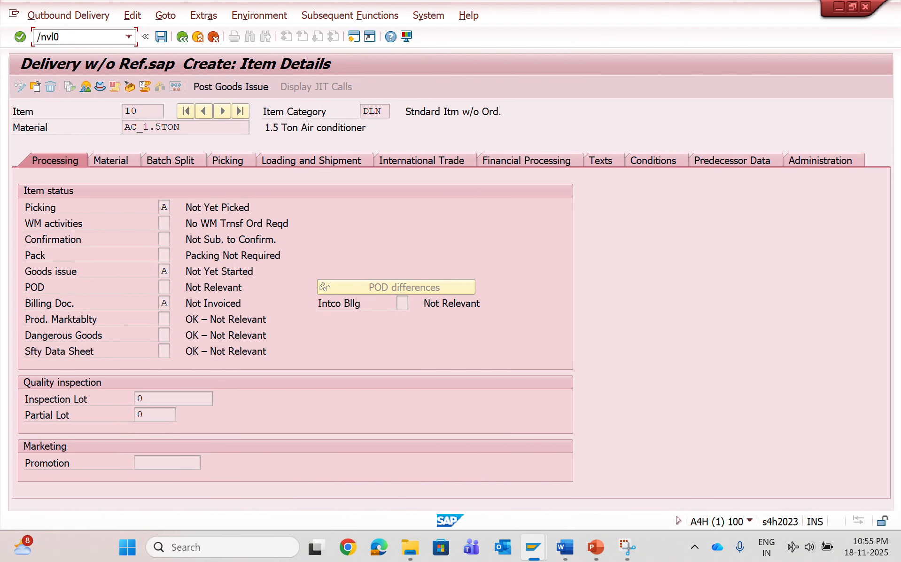
type("10")
key("BackSpace")
type("no")
key("Return")
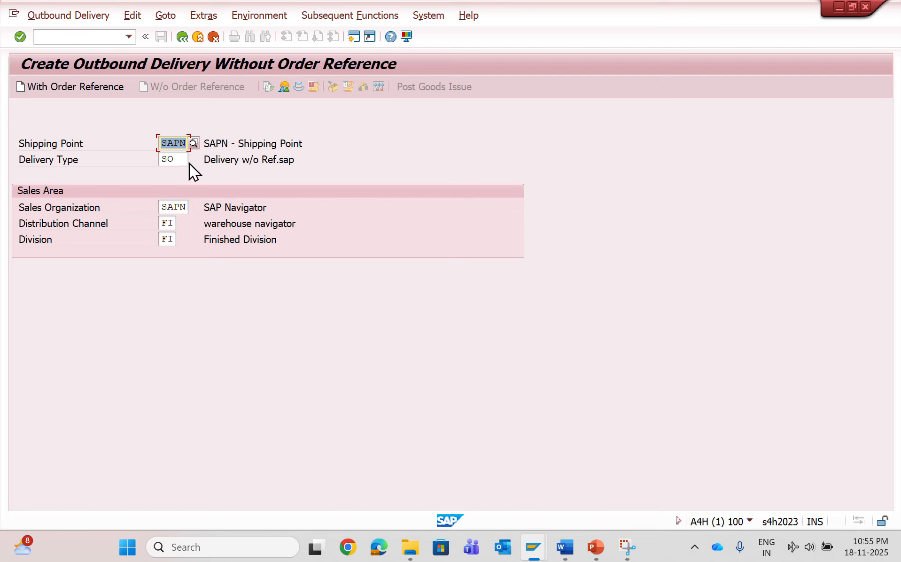
key("Return")
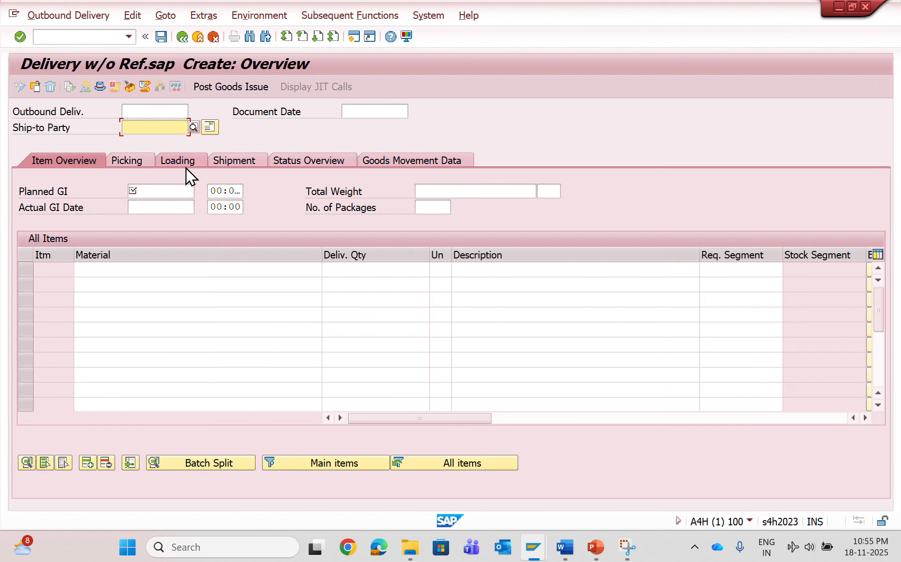
Enter the ship-to party in the new delivery and confirm it.
key("Down")
key("Return")
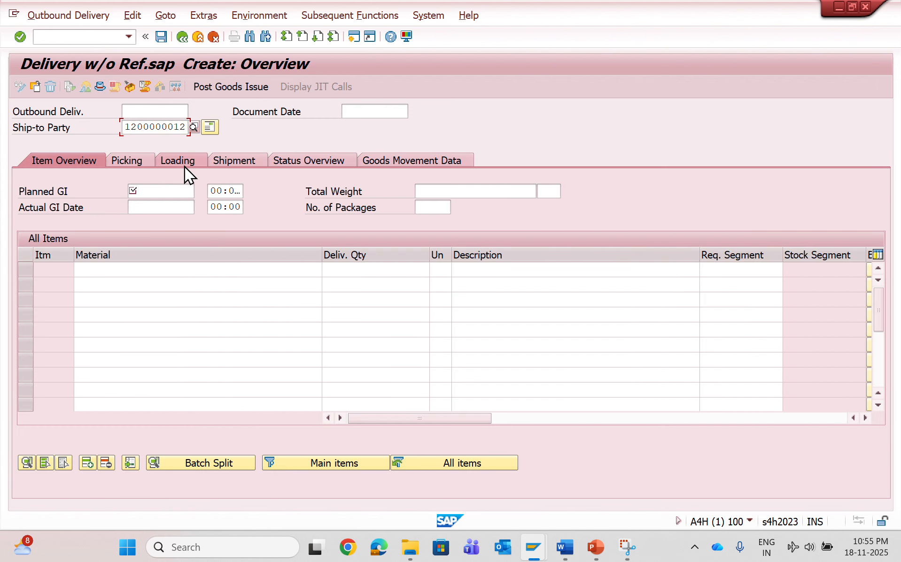
key("Return")
key("Return")
key("Return")
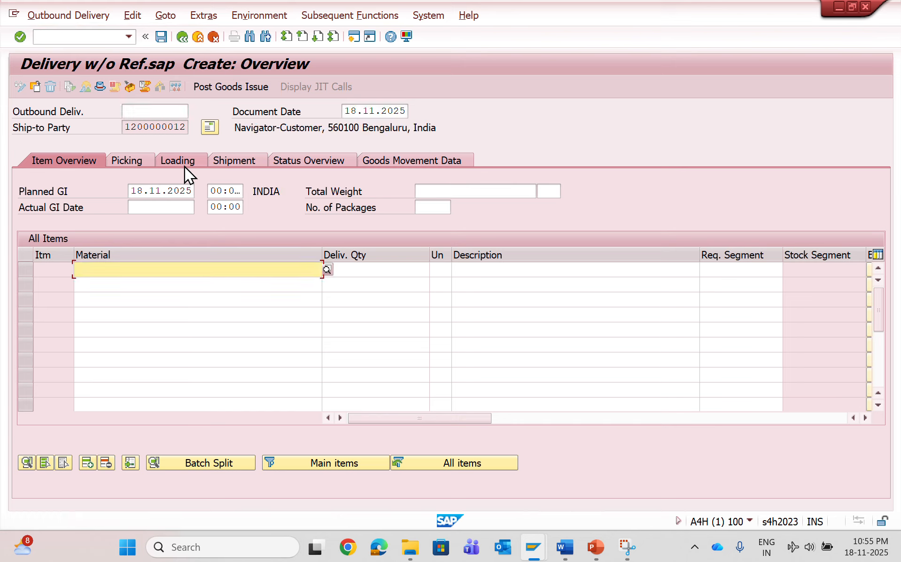
Add material AC_1.5TON with a delivery quantity of 1 as the delivery's first item, accepting the division warning.
key("Down")
key("Return")
key("Tab")
key("Tab")
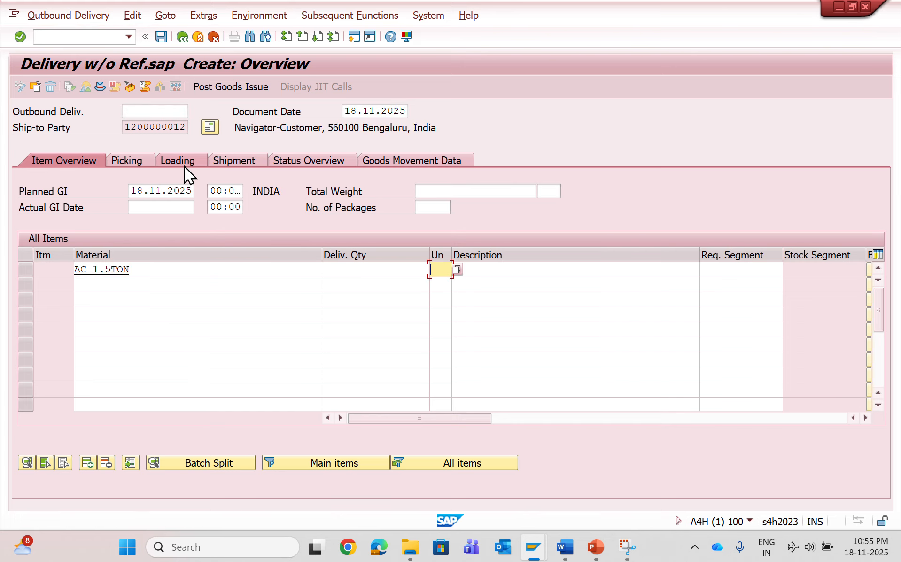
left_click(357, 273)
type("1")
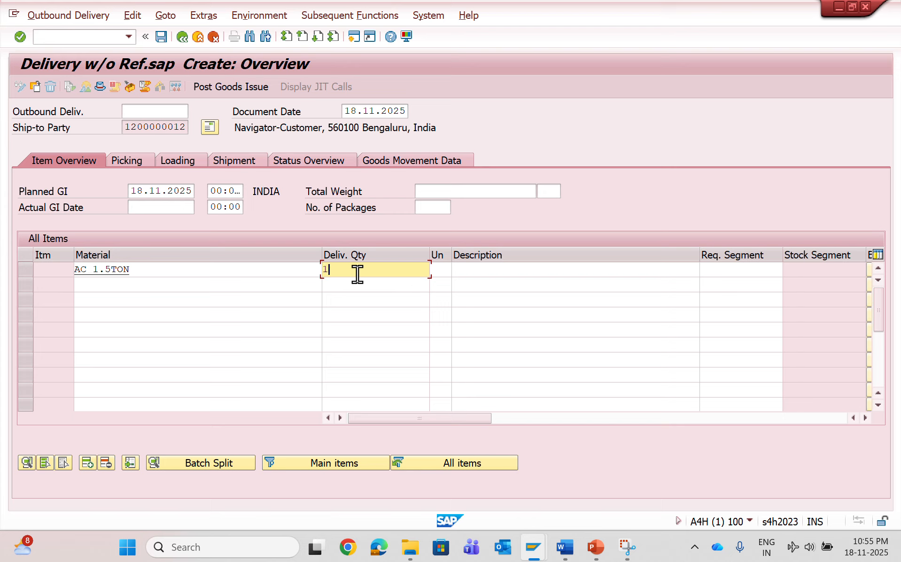
key("Return")
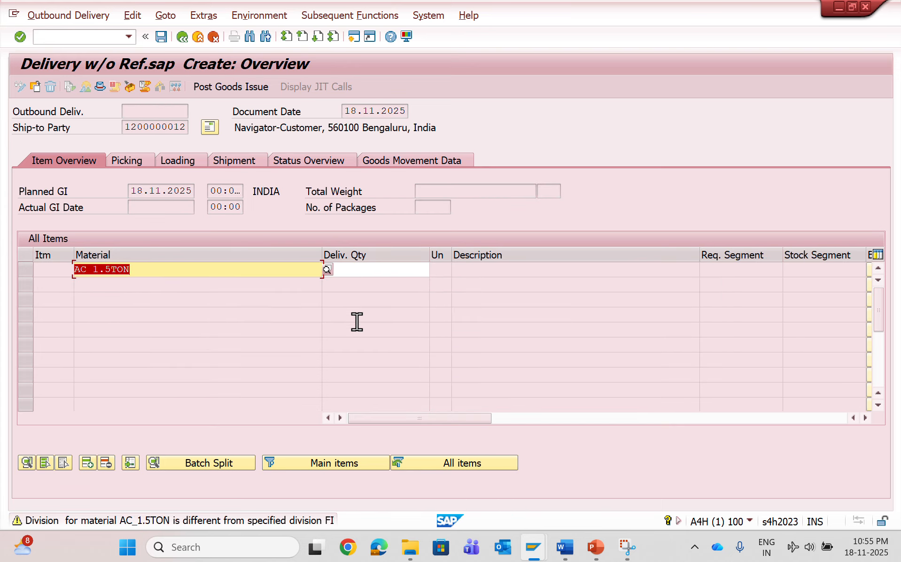
key("Return")
Check the item category determined for item 10 in the delivery's item overview.
left_click(421, 415)
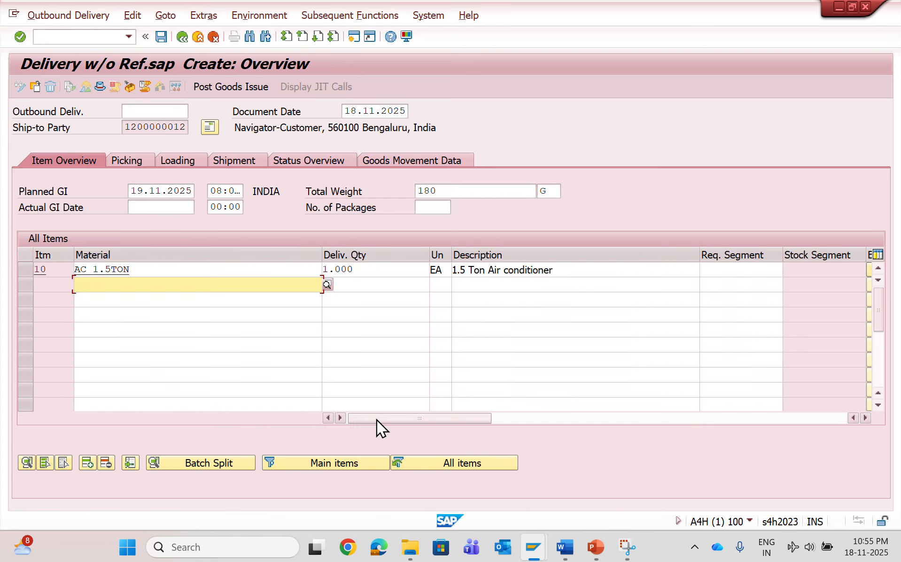
left_click(340, 417)
left_click(340, 417)
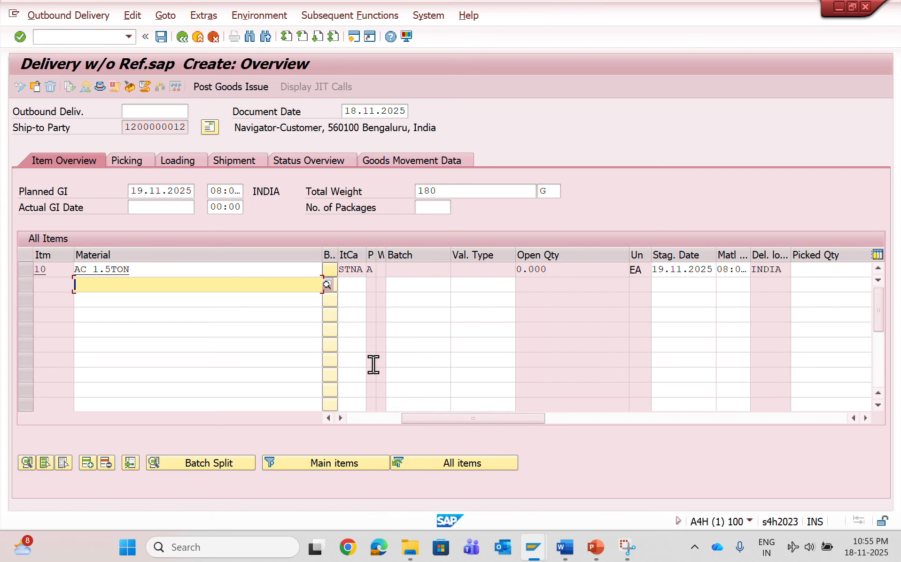
left_click_drag(344, 269, 362, 269)
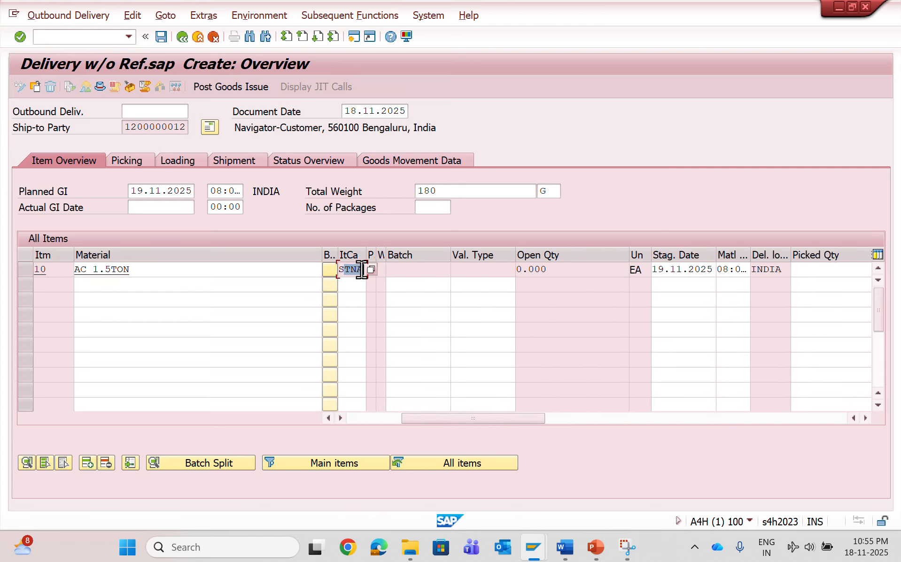
left_click(328, 418)
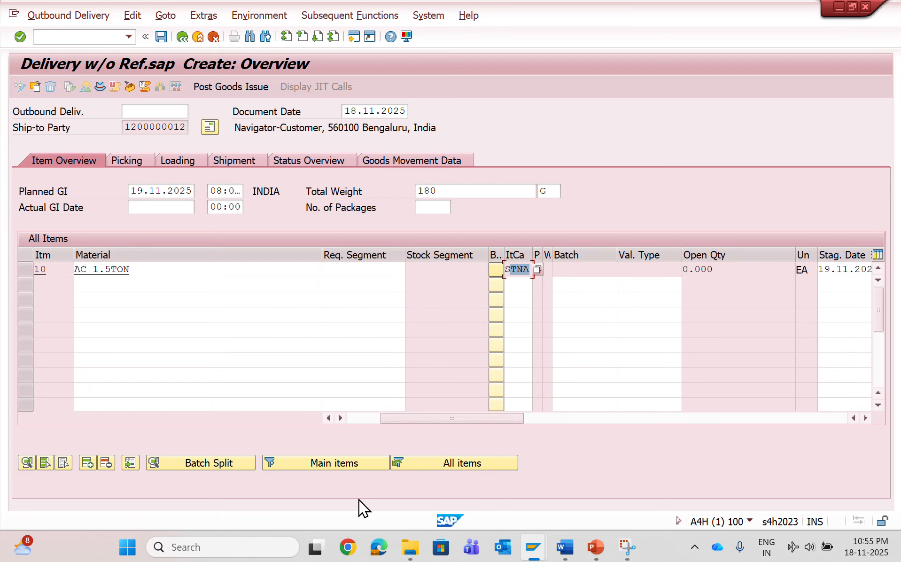
Switch to the item category determination session, return to the IMG and open Define Delivery Item Categories.
mouse_move(540, 537)
left_click(707, 479)
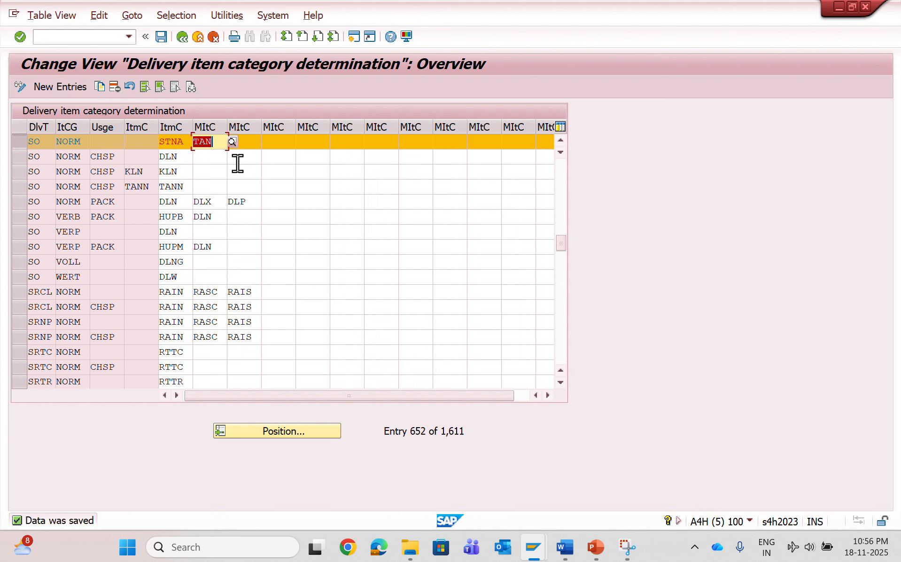
left_click(185, 41)
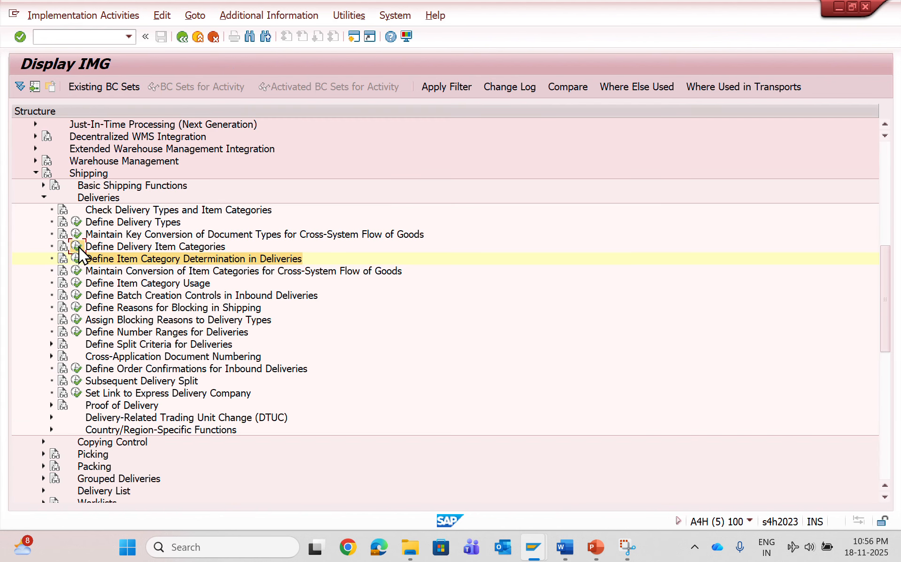
left_click(78, 246)
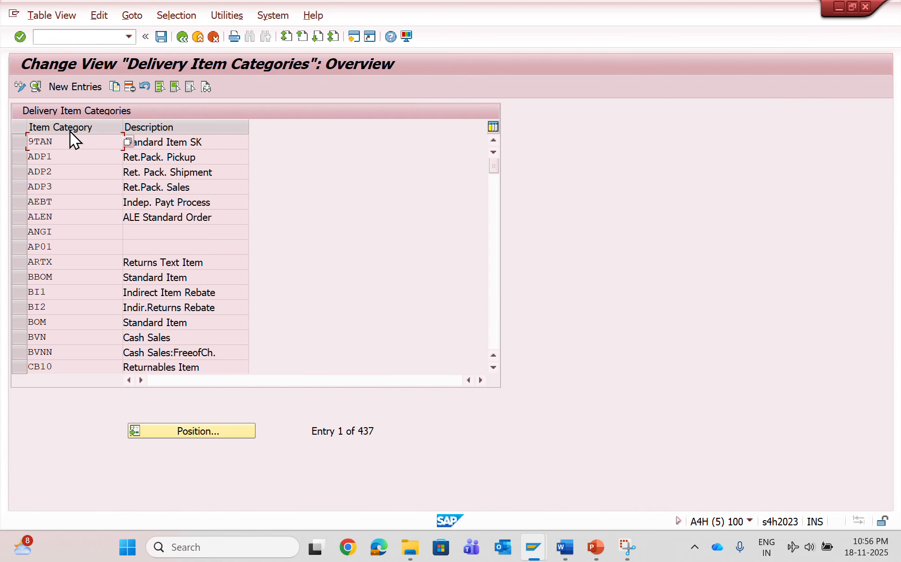
Locate delivery item category STNA in the overview and open its details.
left_click(158, 426)
type("st")
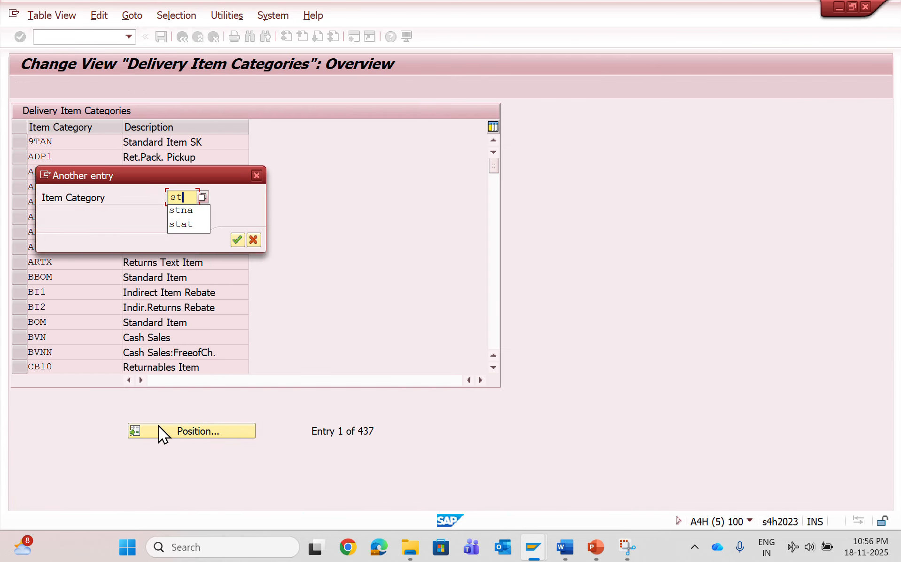
type("na")
key("Return")
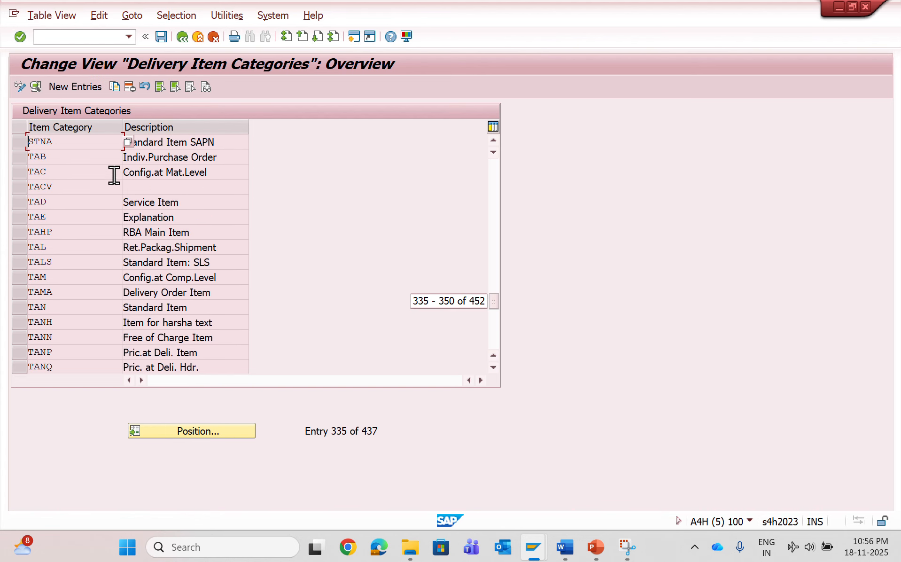
double_click(57, 142)
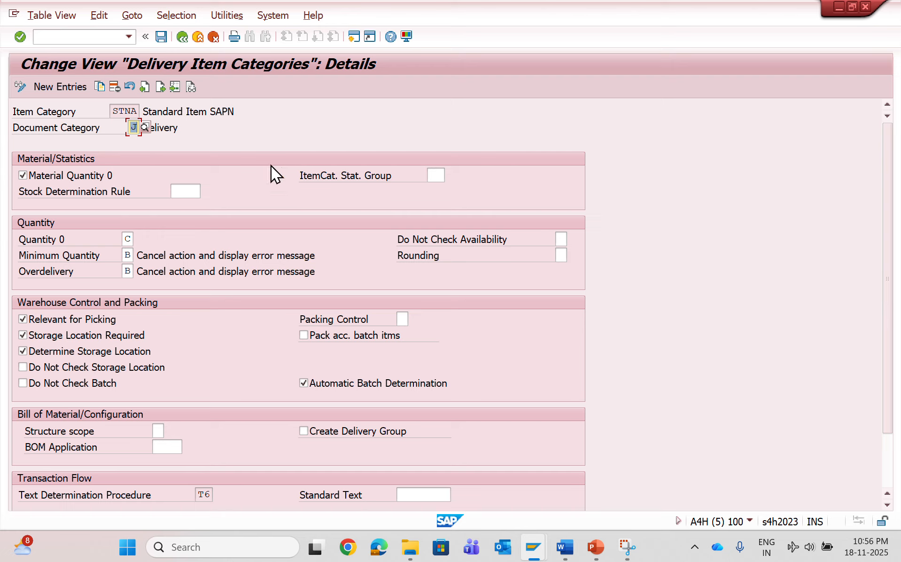
double_click(123, 111)
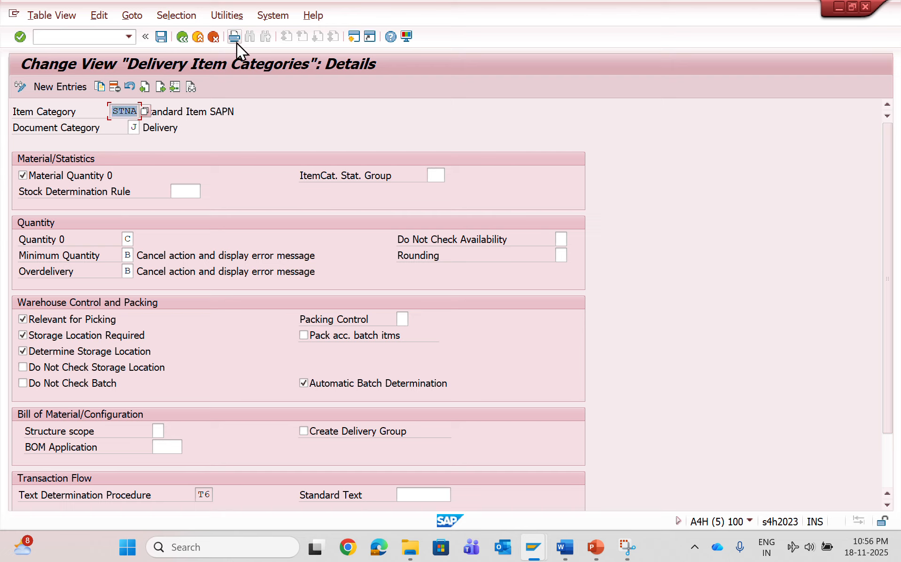
In a new session, open the sales item category maintenance with transaction VOV7.
left_click(352, 40)
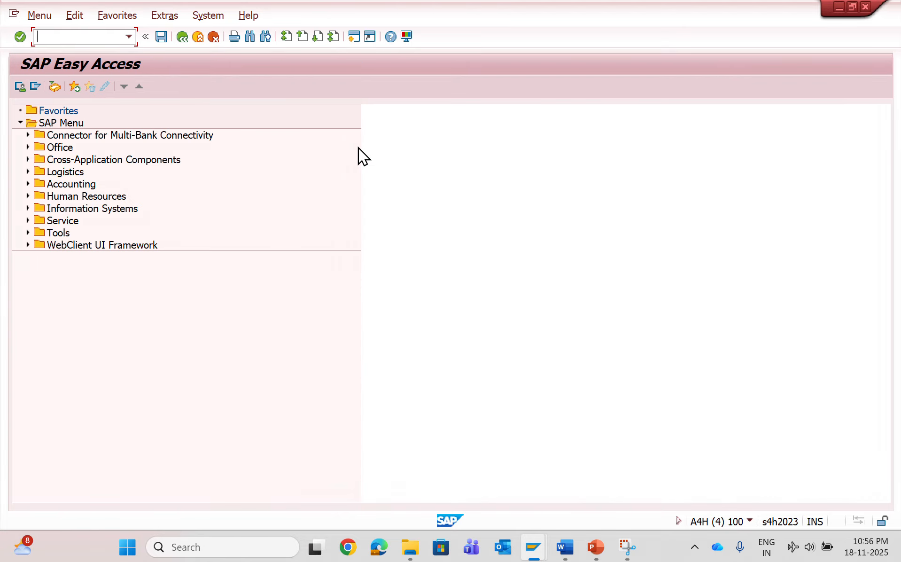
type("vov4")
key("Return")
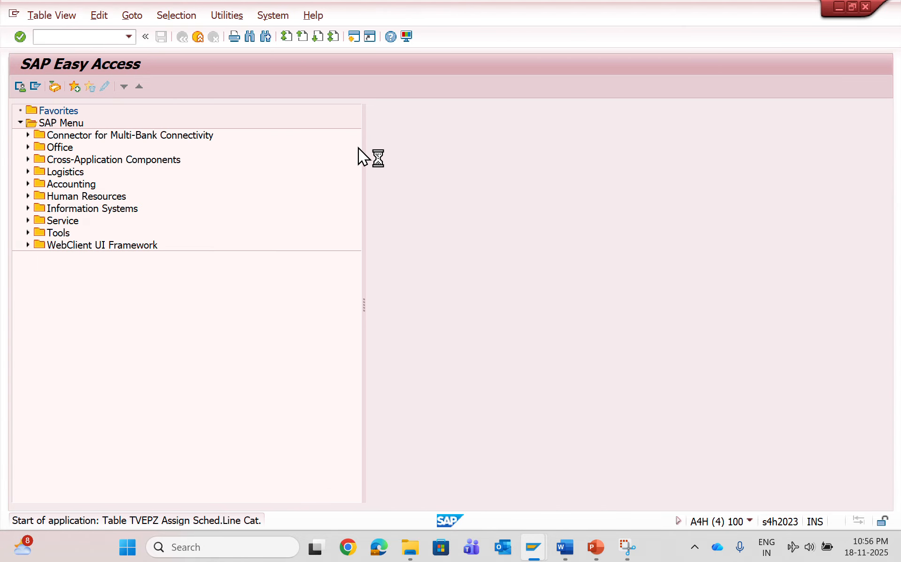
left_click(72, 37)
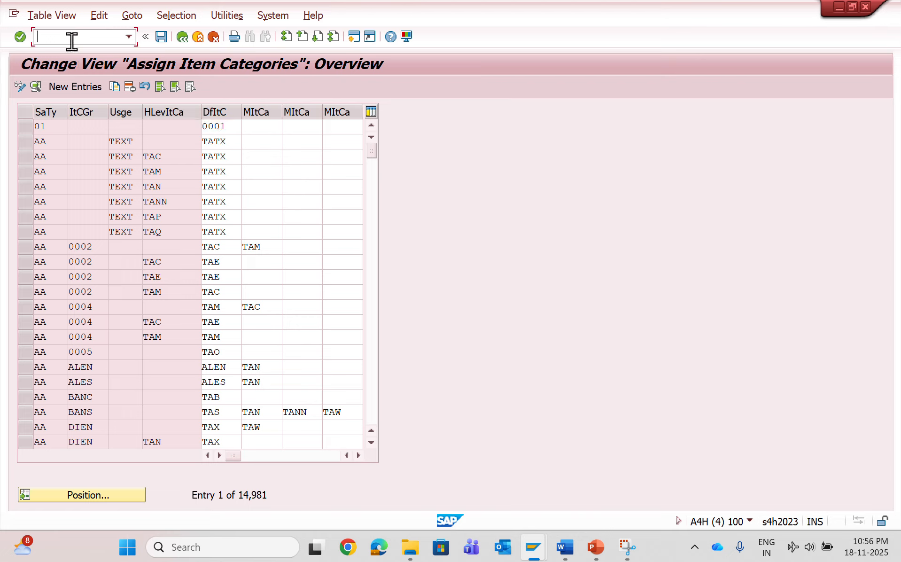
type("/nvov7")
key("Return")
Locate sales item category STNA in the Maintain Item Categories overview and open its details.
left_click(76, 496)
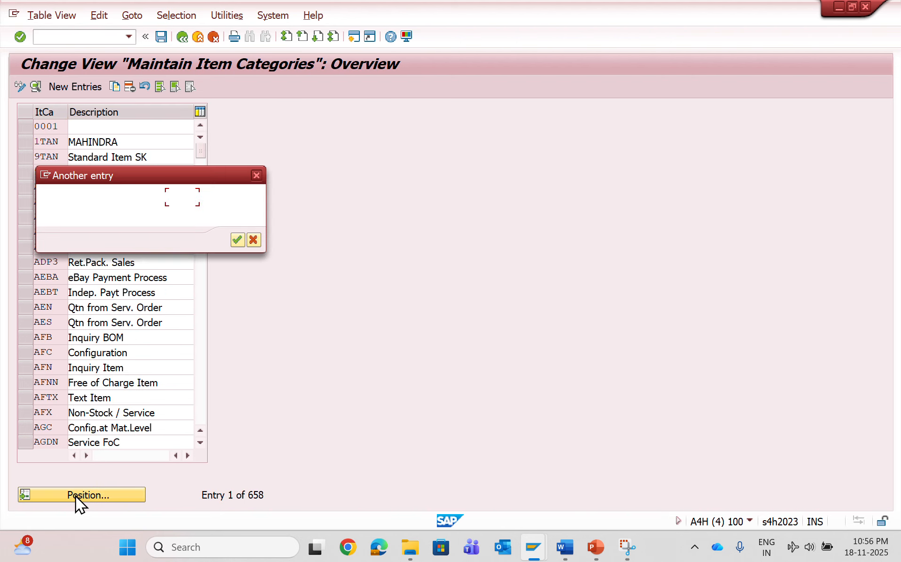
type("STNA")
key("Return")
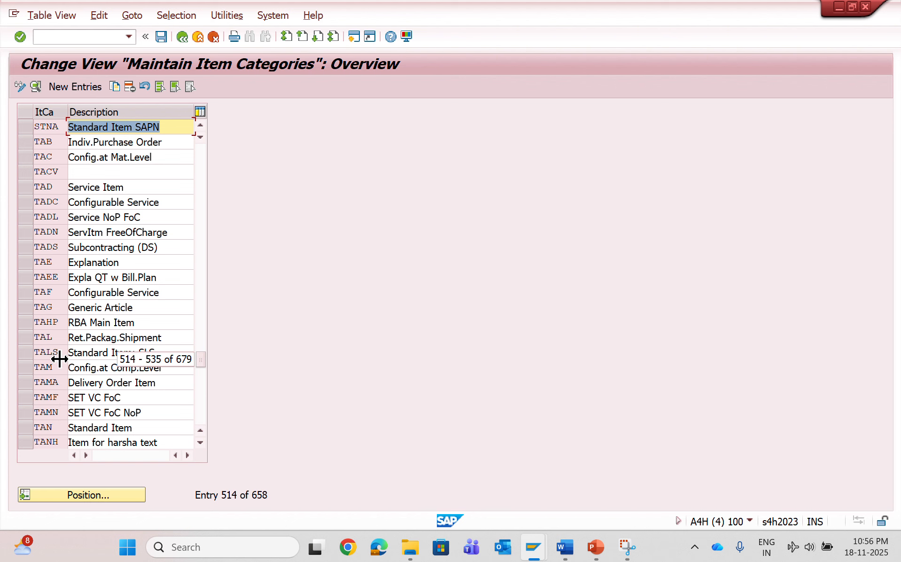
double_click(54, 127)
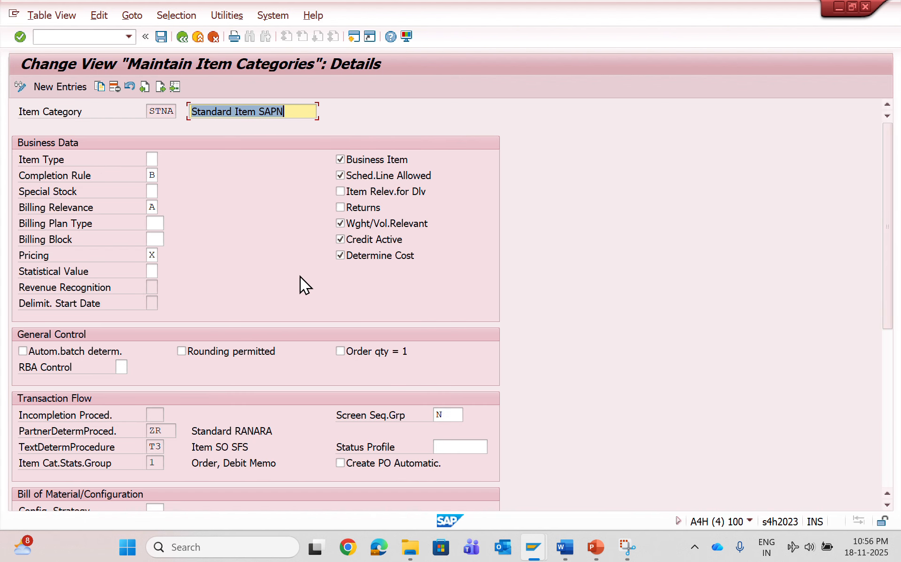
Place the sales and delivery detail views of item category STNA side by side to compare their settings.
left_click(299, 275)
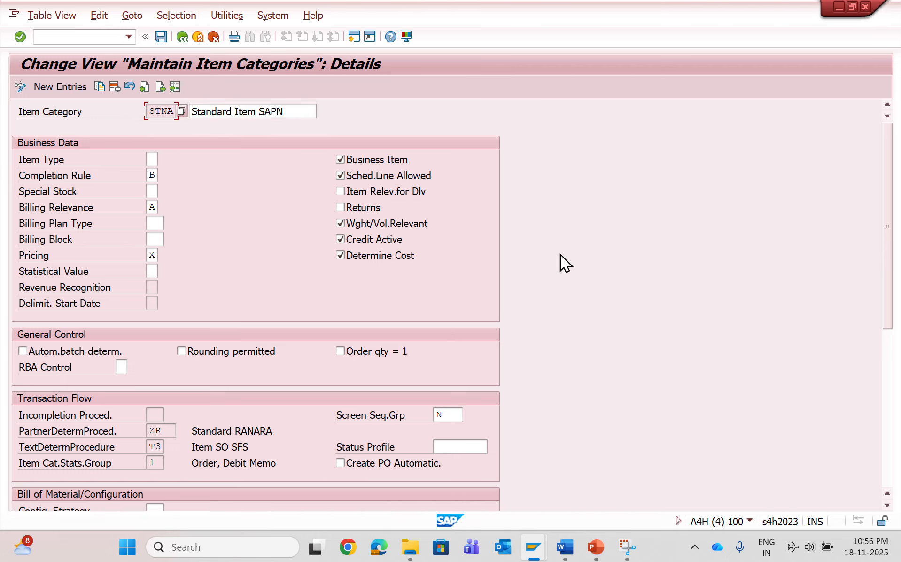
key("shift+Tab")
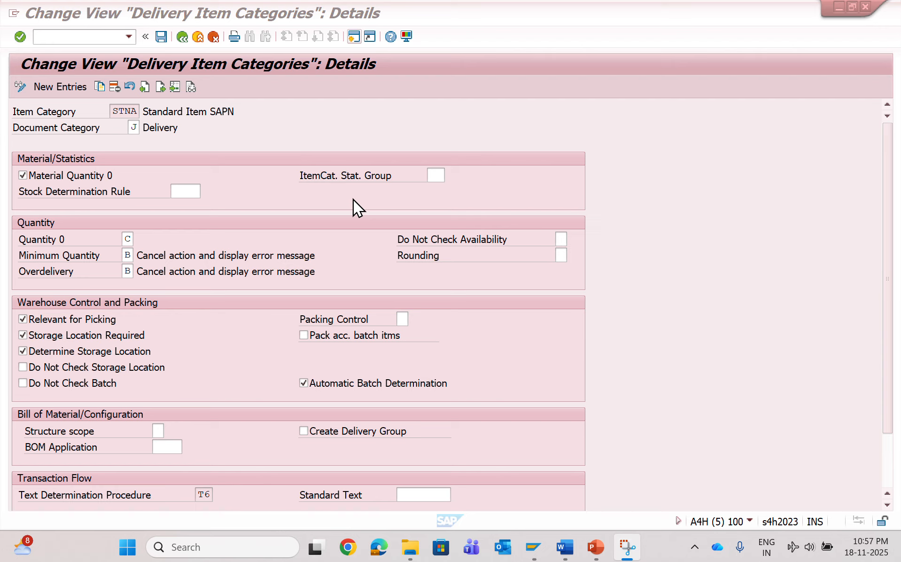
left_click(353, 199)
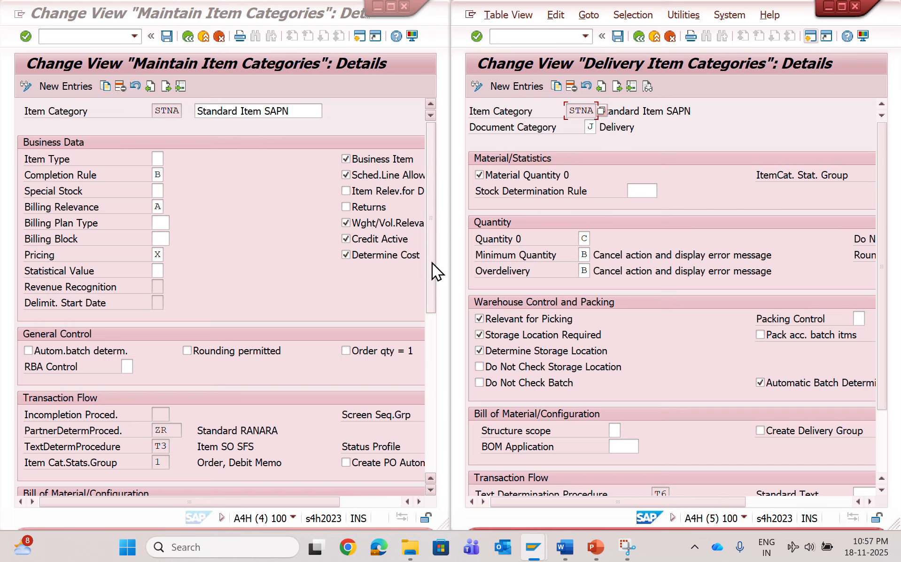
Compare the remaining settings of item category STNA between the sales and delivery detail views.
left_click_drag(433, 263, 422, 244)
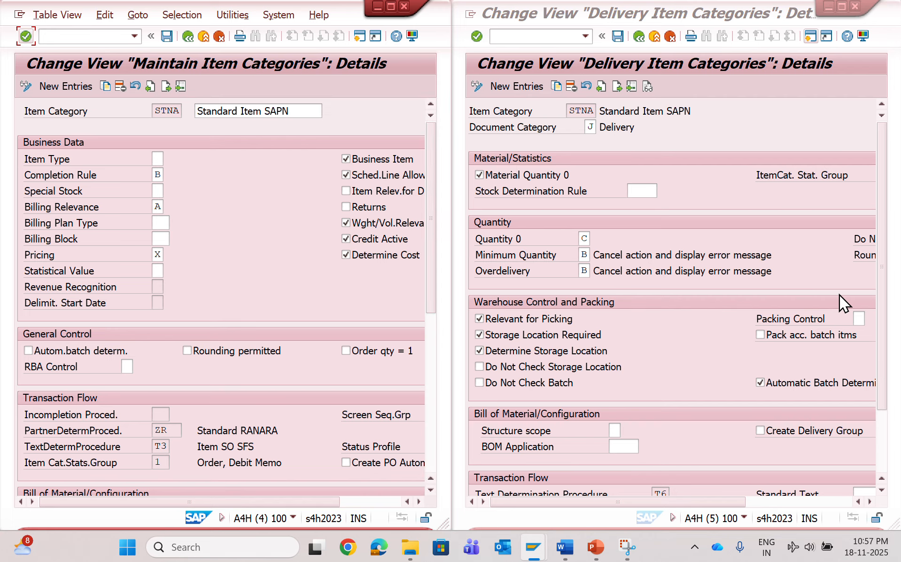
left_click_drag(883, 282, 883, 343)
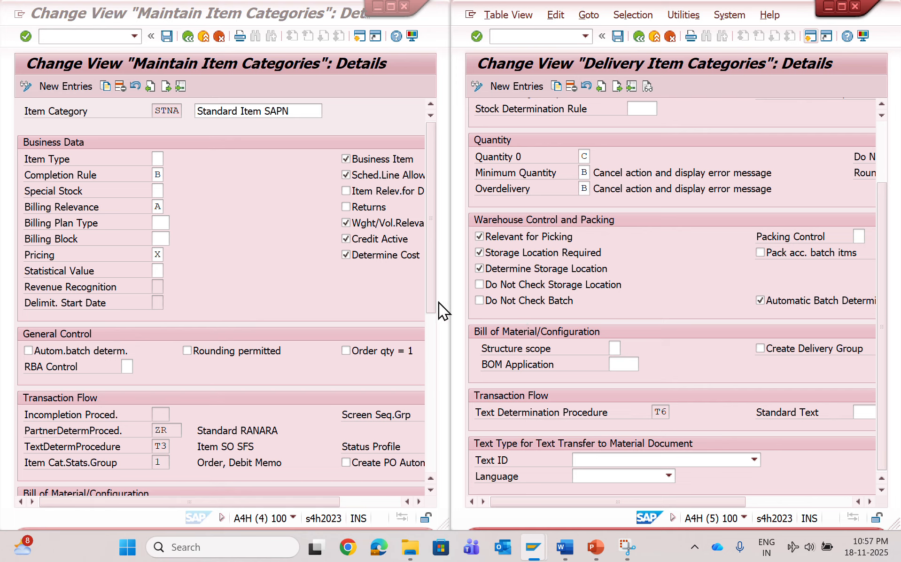
left_click_drag(428, 296, 430, 409)
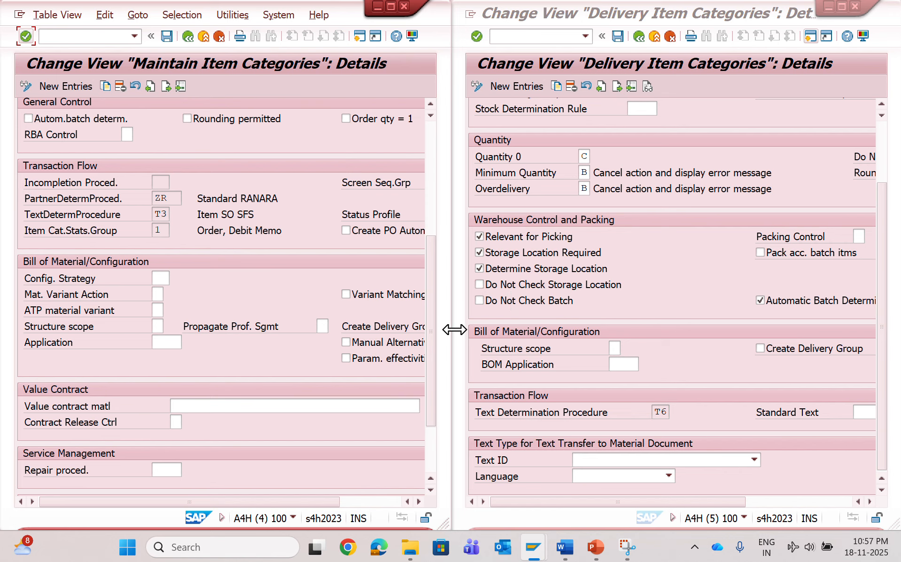
left_click_drag(432, 348, 434, 236)
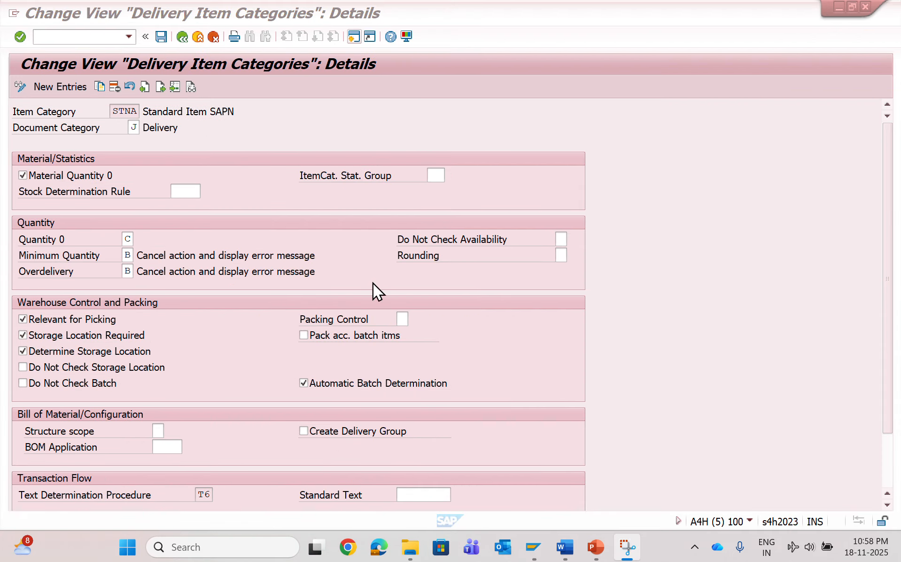
Switch to the session with the unsaved Delivery w/o Ref.sap document and maximize its window.
mouse_move(532, 546)
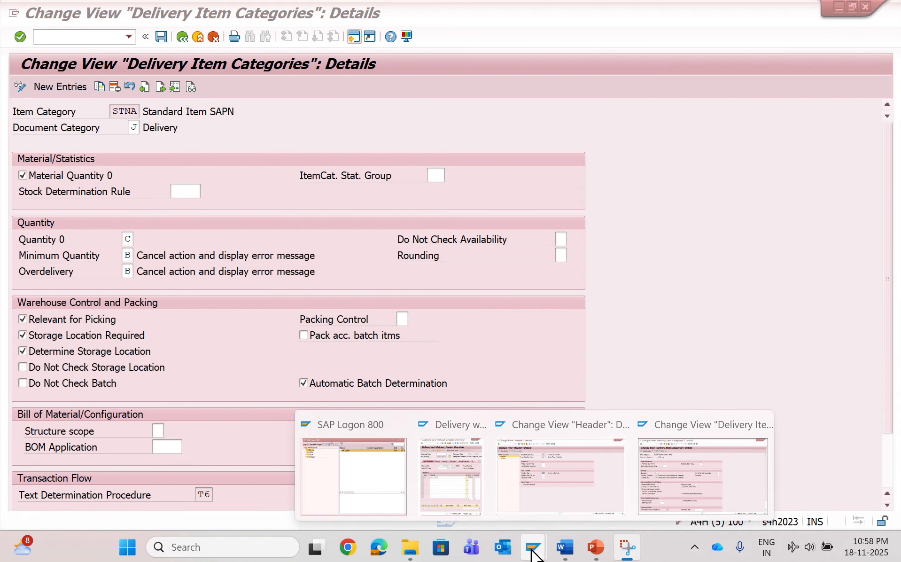
mouse_move(490, 471)
left_click(463, 468)
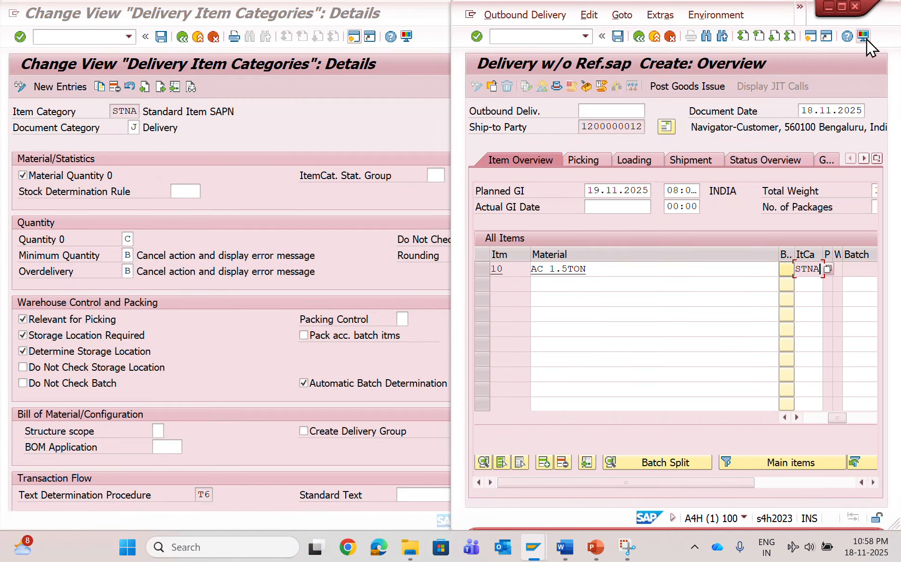
left_click(841, 5)
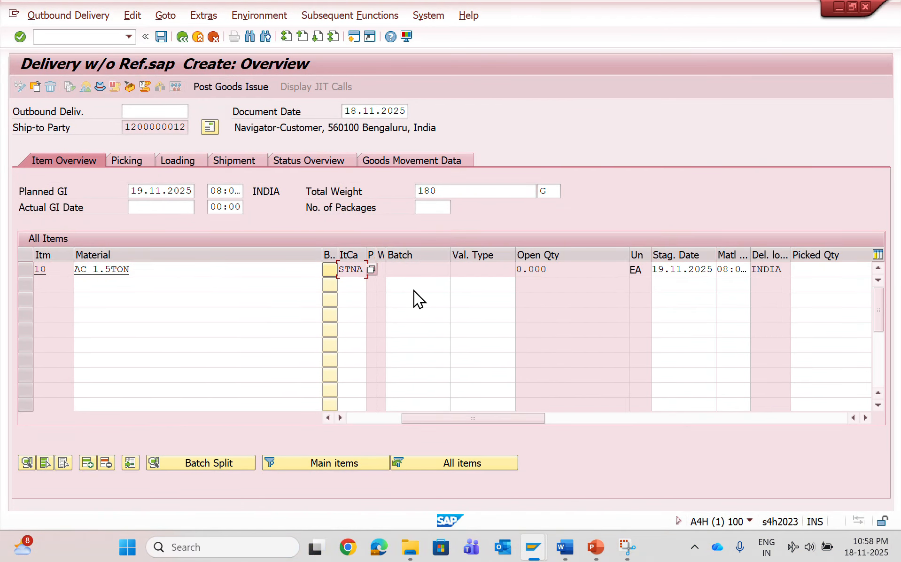
Check the item details of material AC_1.5TON in the delivery, then return to the overview.
left_click_drag(363, 271, 193, 225)
double_click(143, 269)
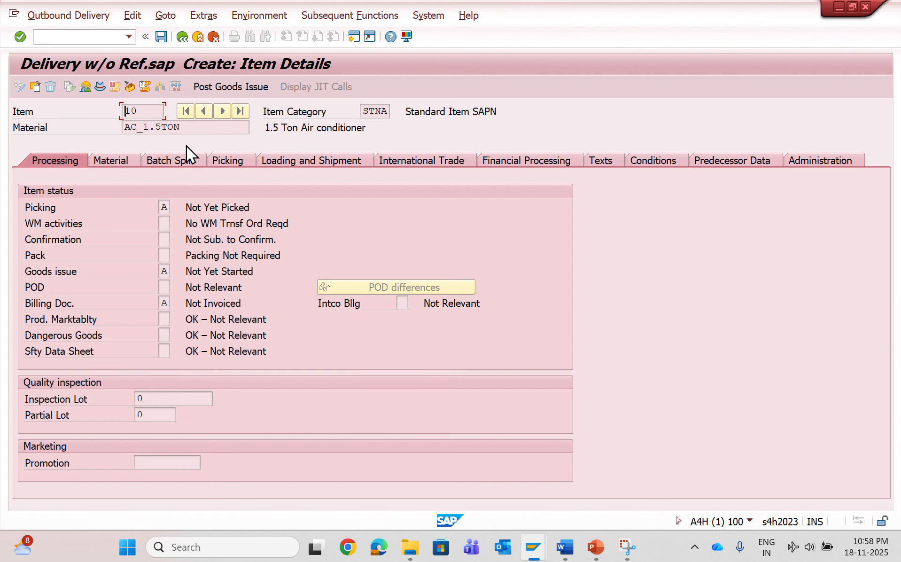
left_click(183, 40)
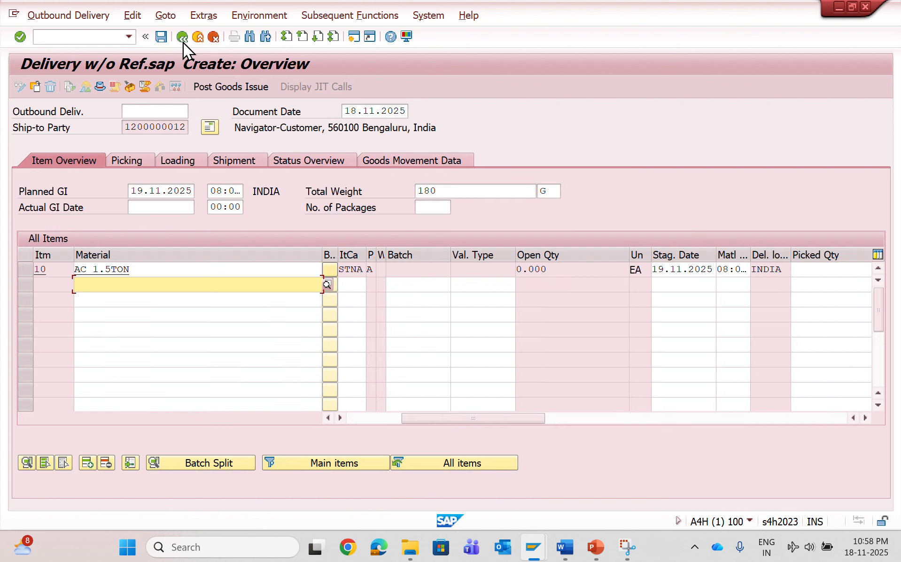
Set the picked quantity of delivery item 10 to 1 and post the goods issue.
left_click(130, 162)
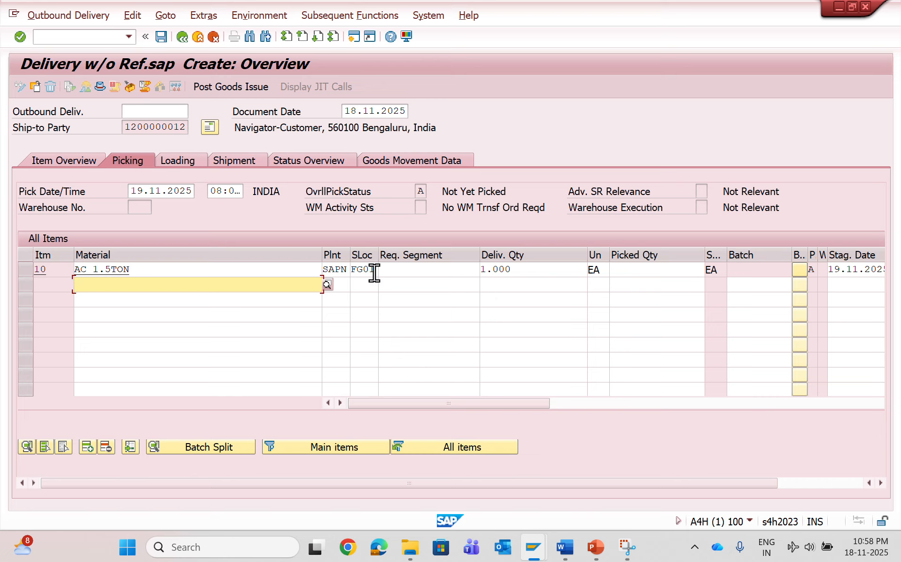
left_click_drag(372, 272, 353, 273)
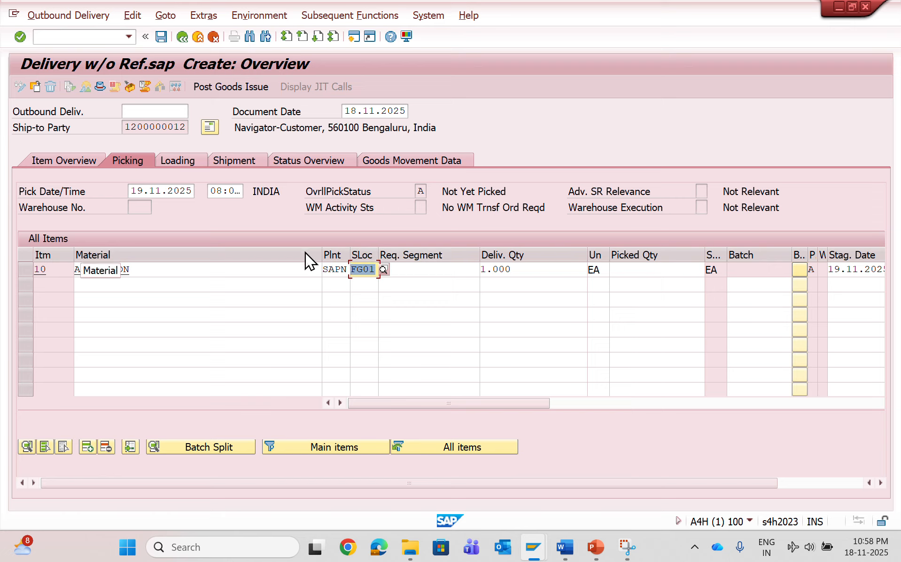
left_click(635, 267)
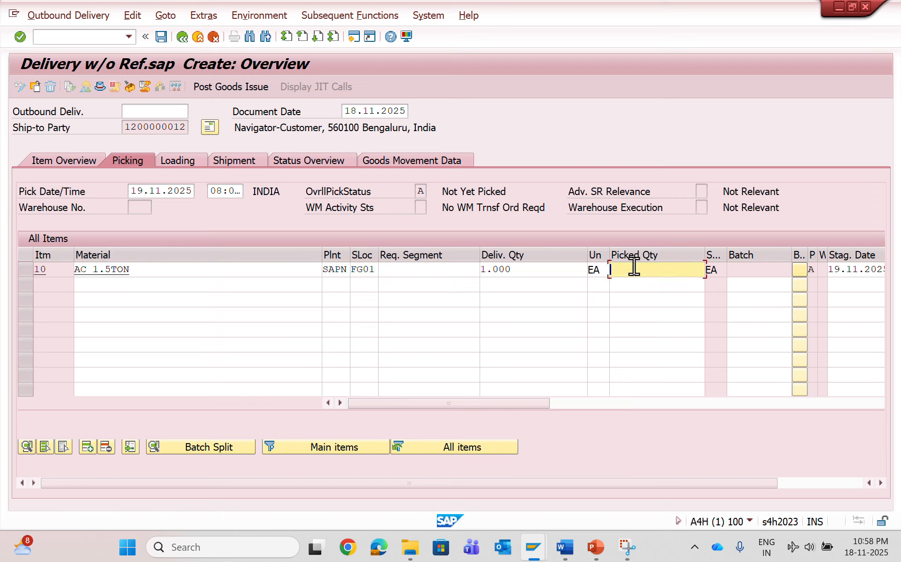
type("1")
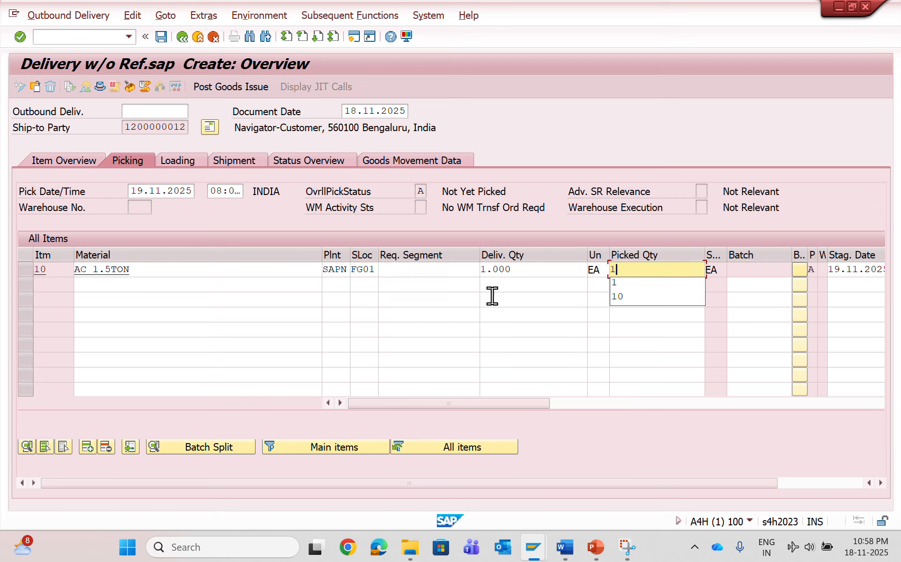
key("Return")
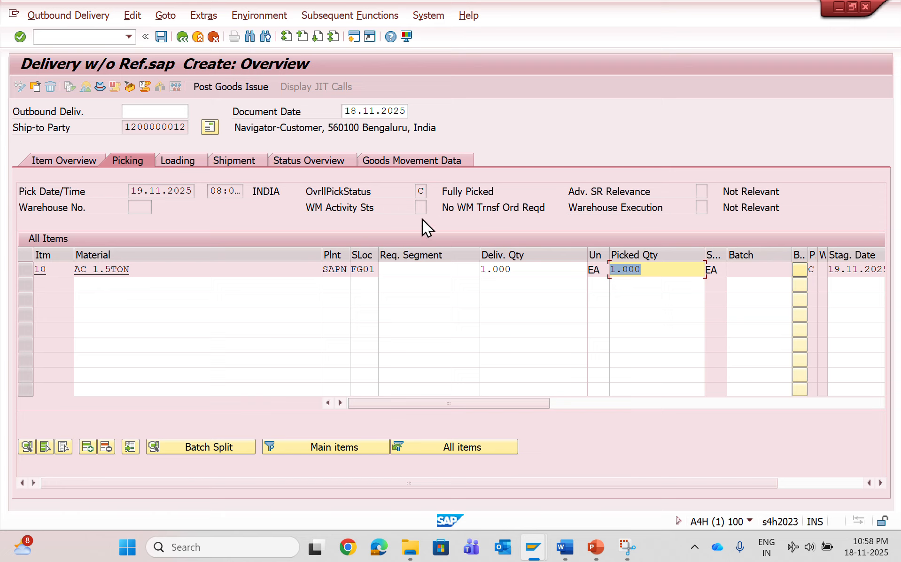
left_click(249, 84)
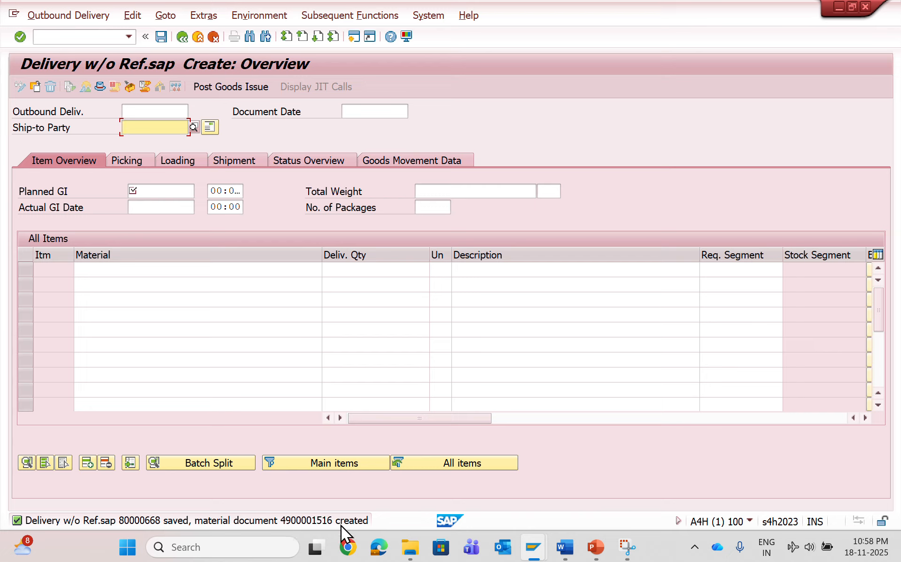
Call up the saved outbound delivery with transaction VL03N and examine its document flow.
left_click(103, 36)
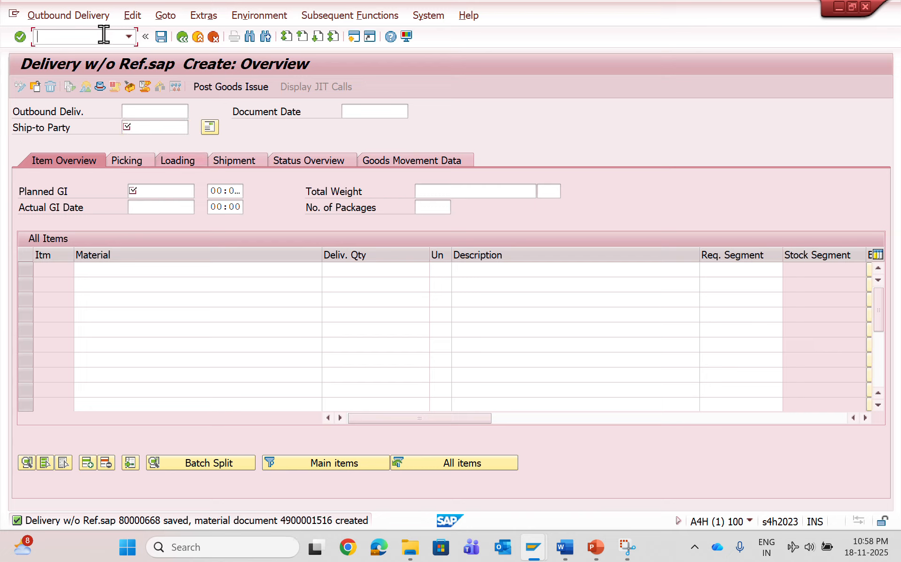
type("/nvl03n0")
key("Return")
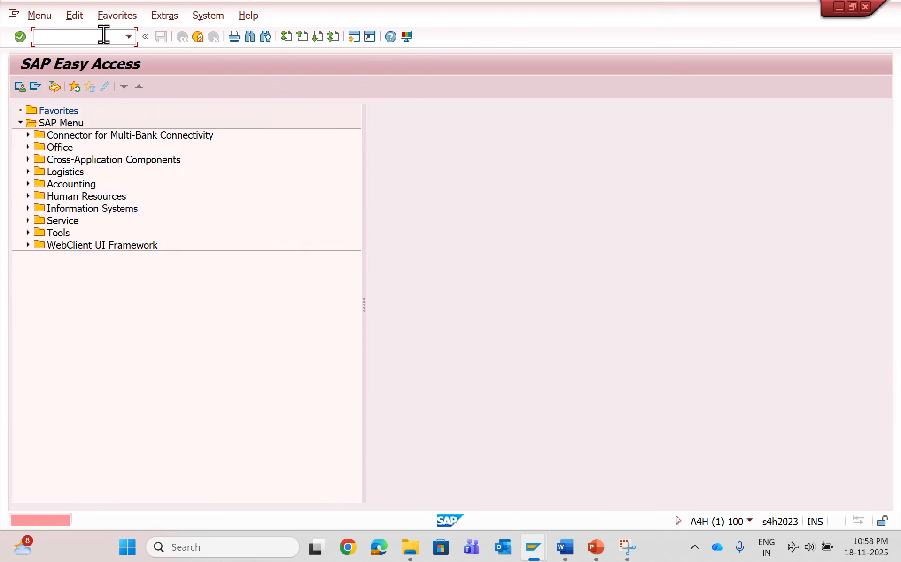
type("vl03n")
key("Return")
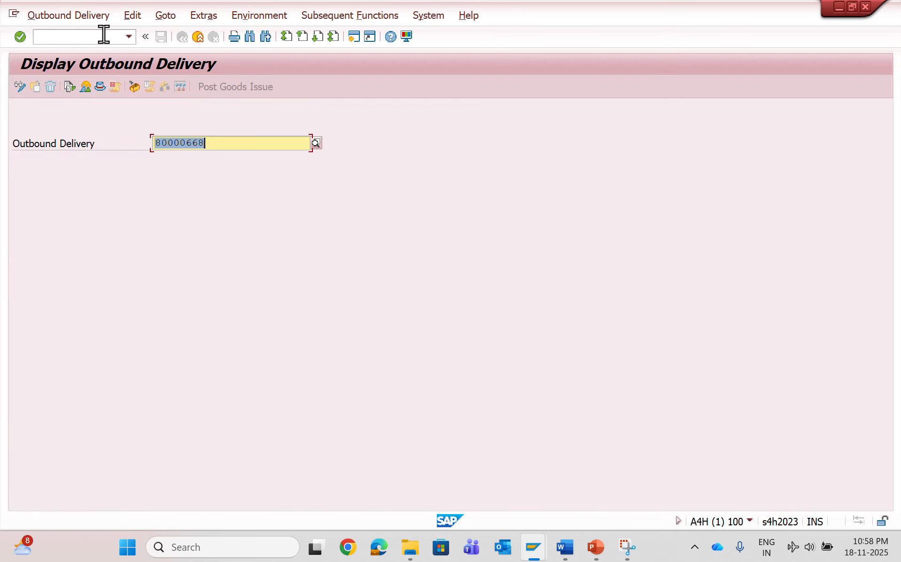
left_click(69, 86)
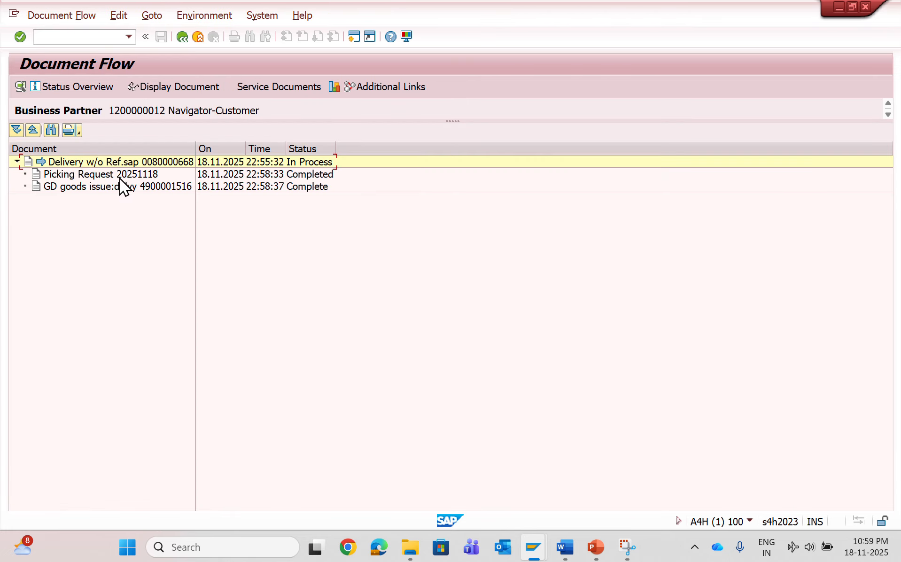
left_click(116, 163)
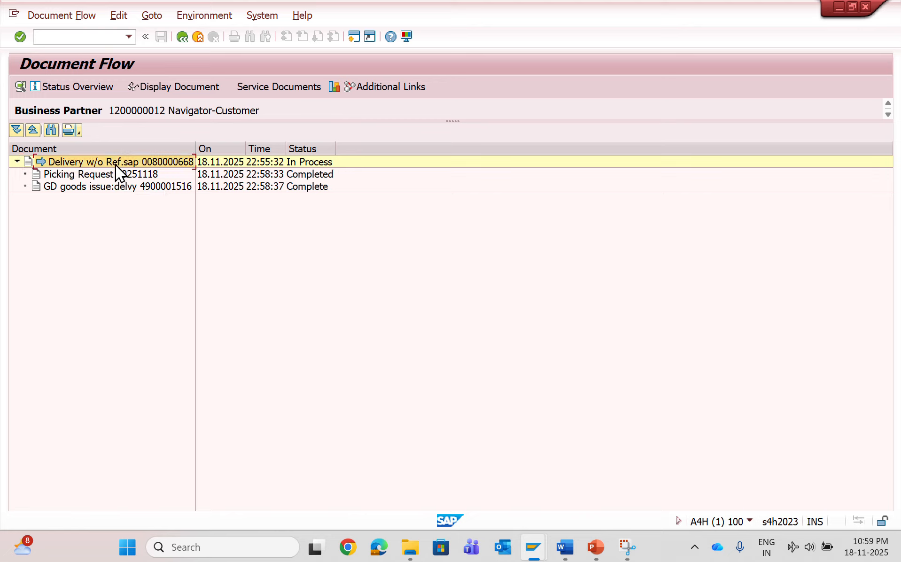